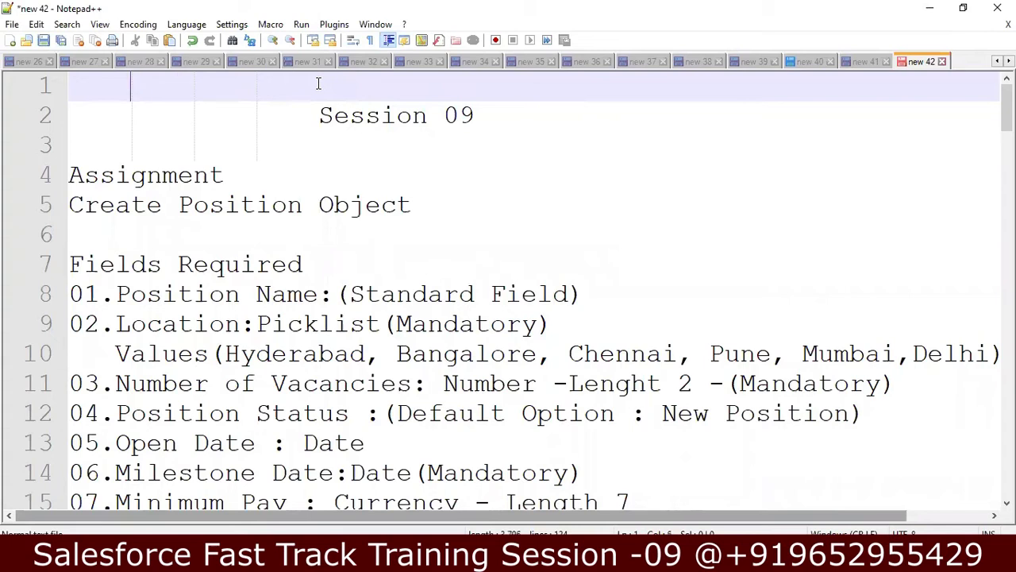
- Add 'Data Types' on line 1 of the notes and move down to the Passport Required line
type("Dat")
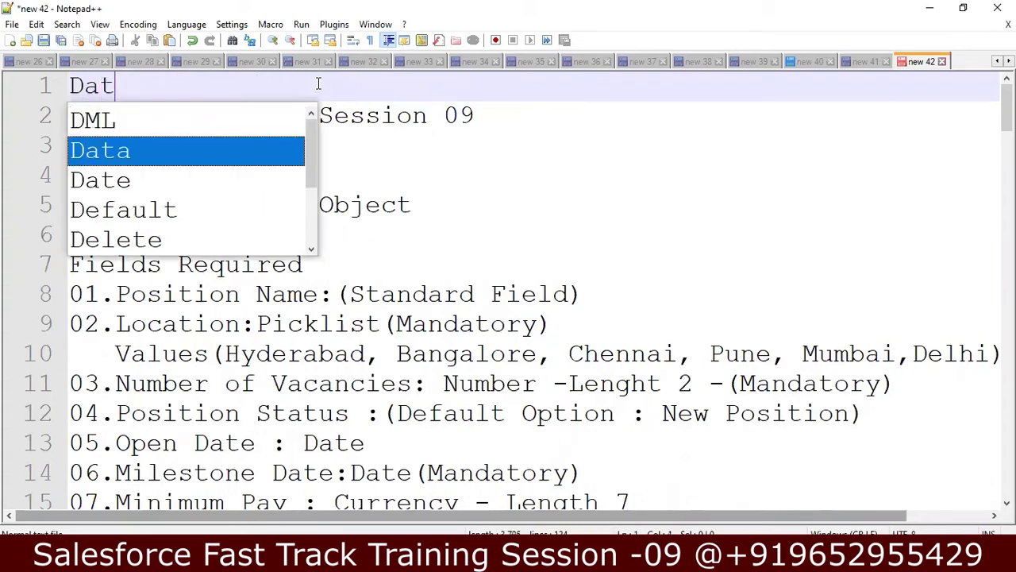
type("a Types")
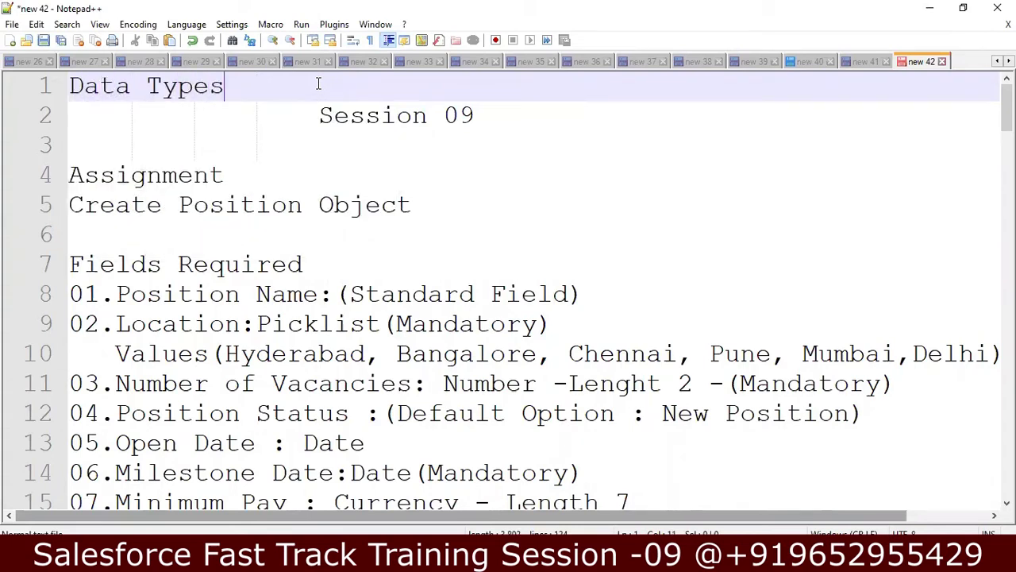
key("Down")
key("Down")
key("Down")
key("Down")
key("Down")
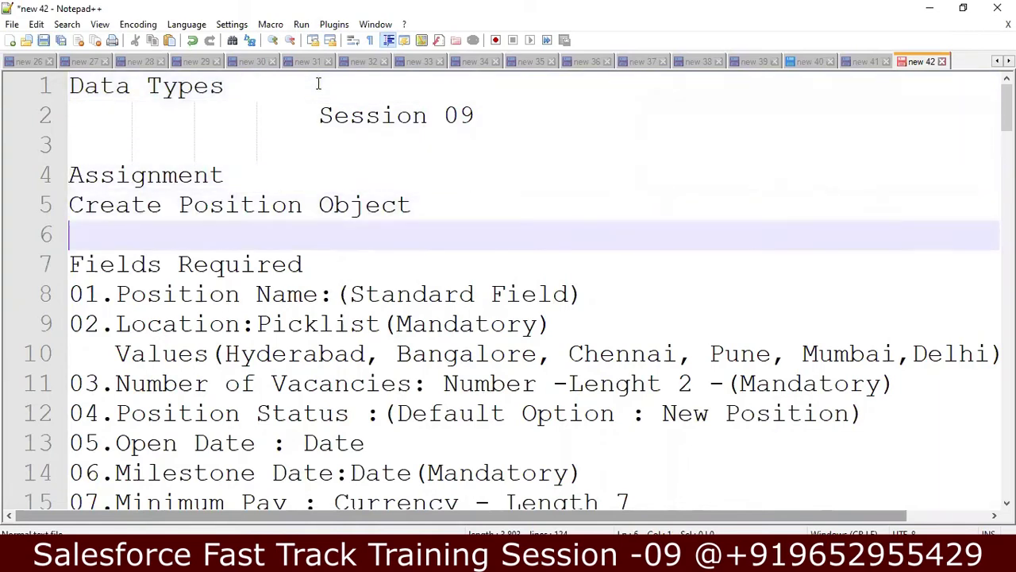
key("Down")
key("Down")
key("Down")
key("Down")
key("Down")
key("Down")
key("Down")
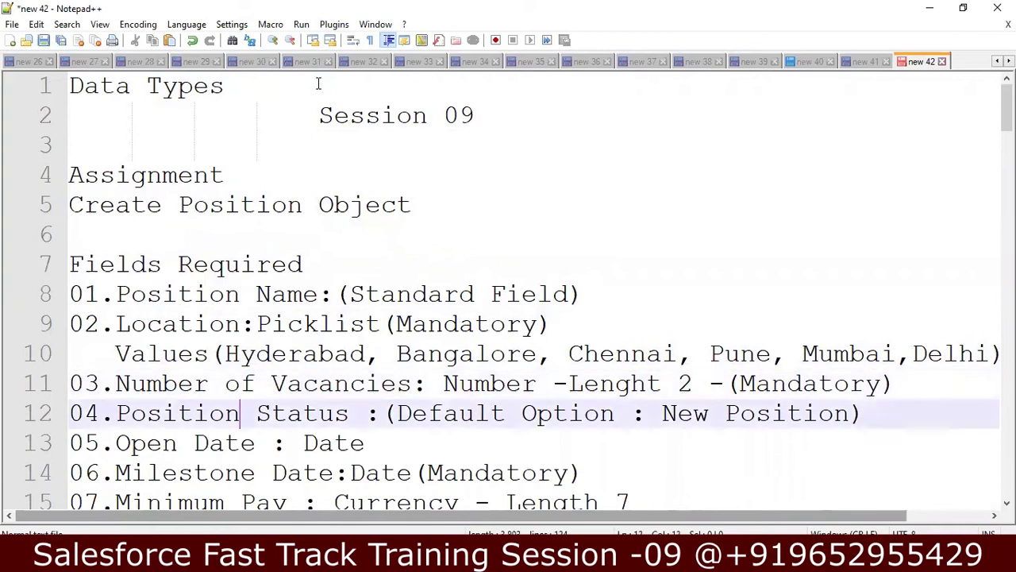
key("Down")
key("Down")
key("Down")
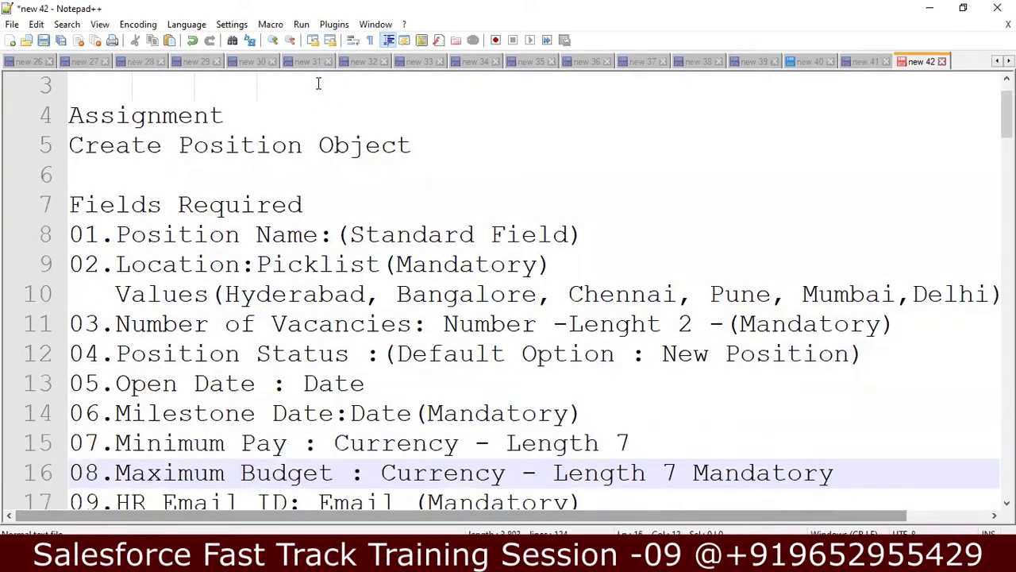
key("Down")
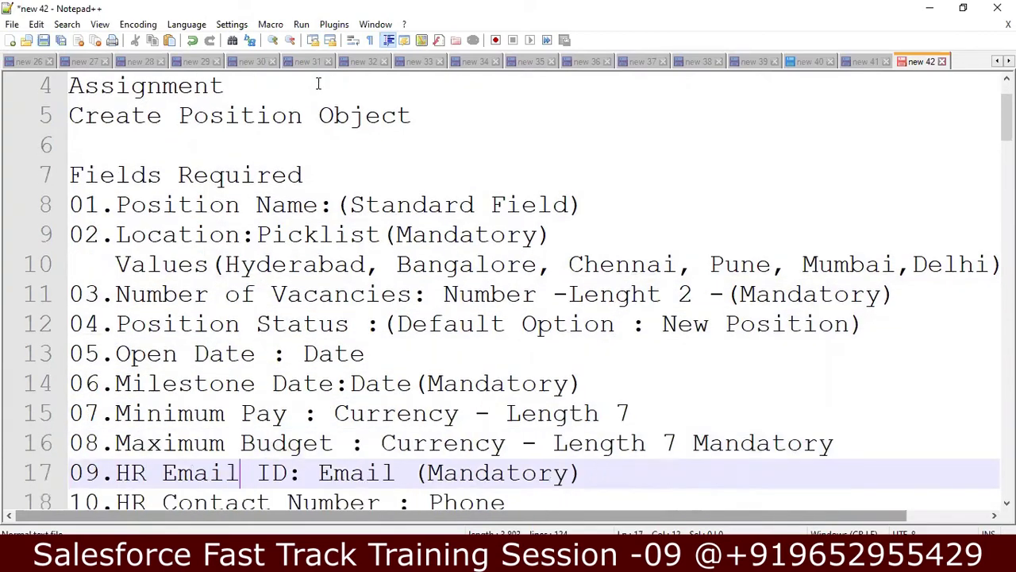
key("Down")
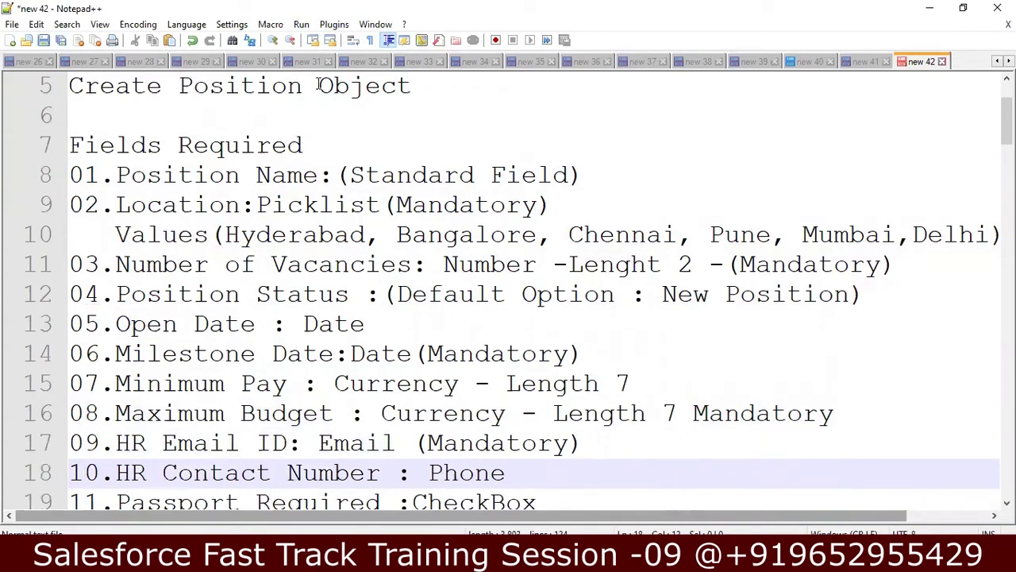
key("Down")
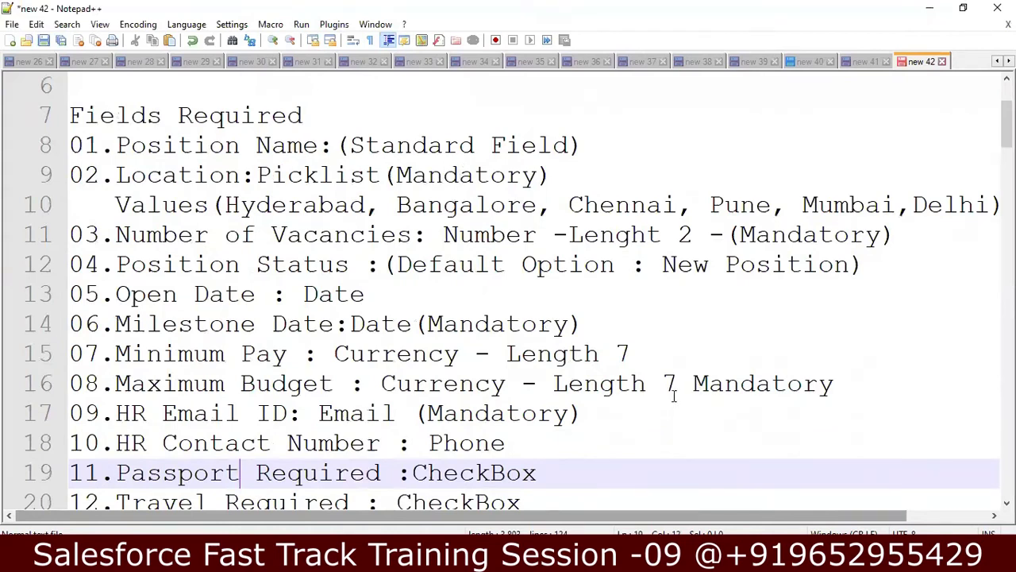
- In the Salesforce tab, start a new custom object from Object Manager's Create menu
key("alt+Tab")
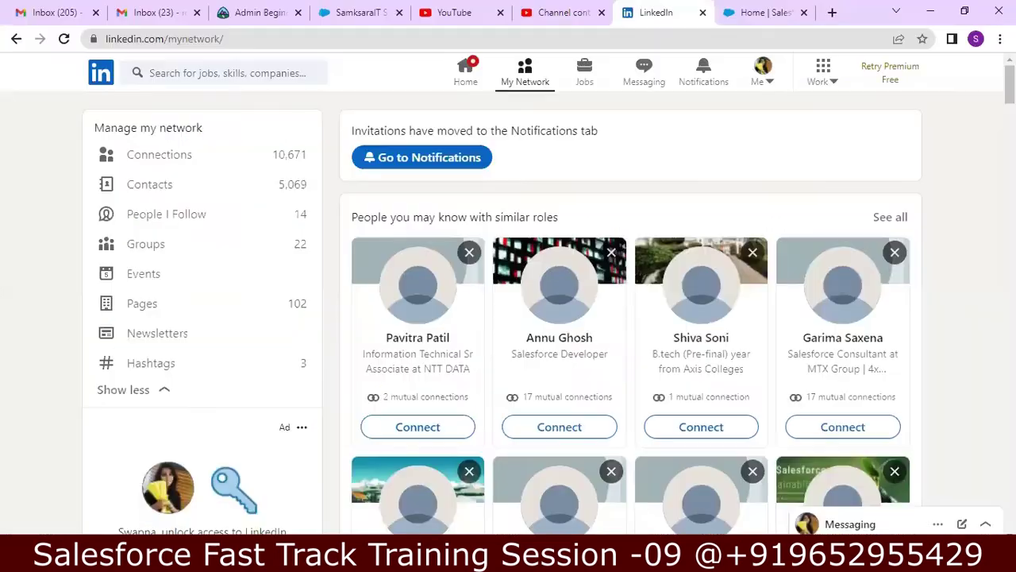
left_click(758, 12)
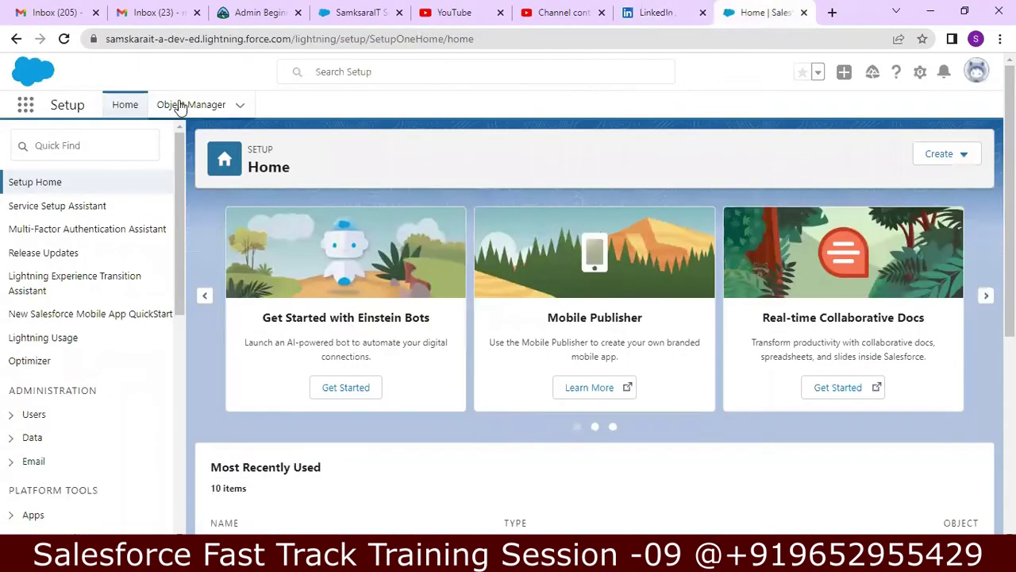
left_click(203, 109)
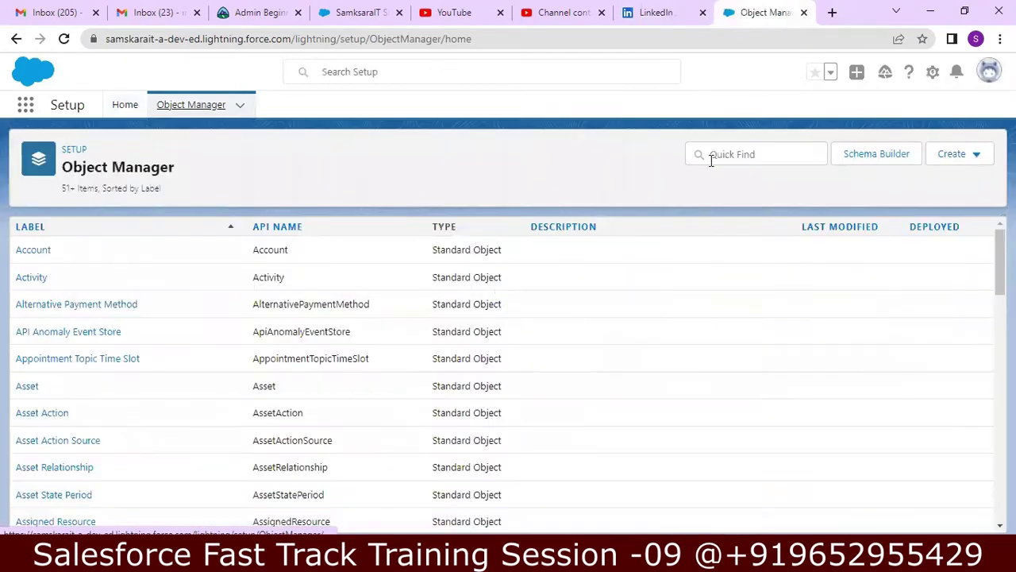
left_click(977, 155)
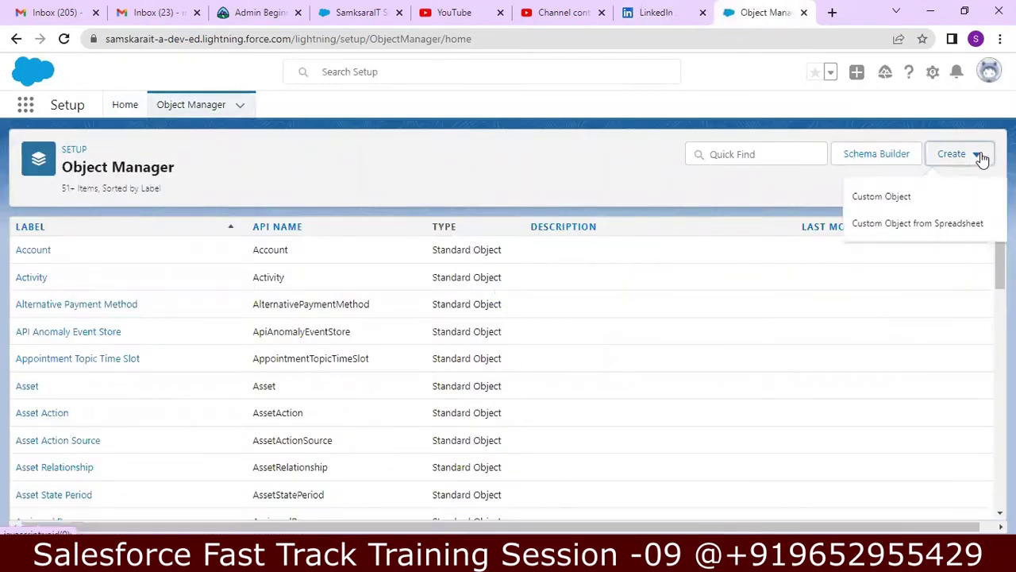
left_click(908, 197)
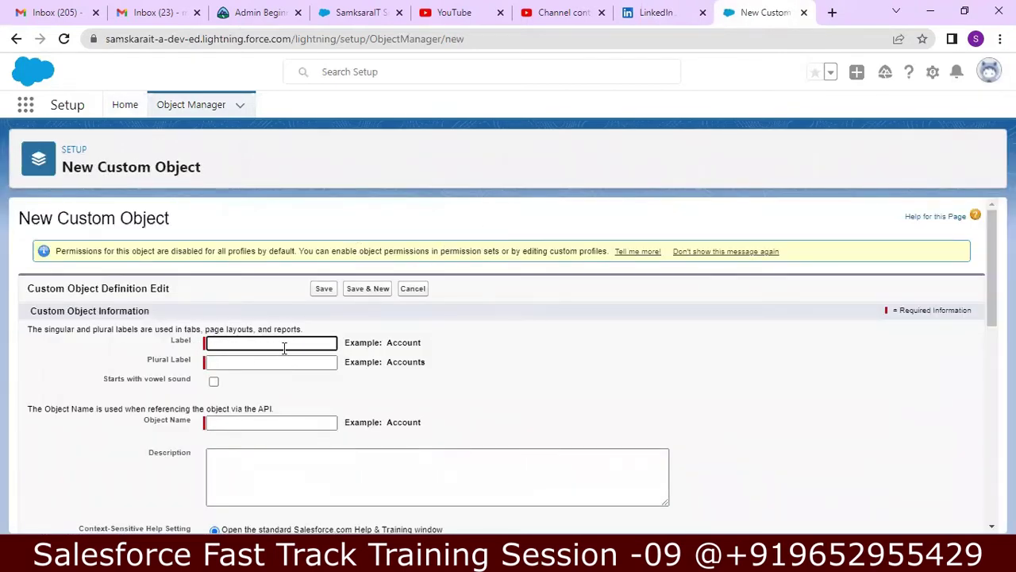
- Enter label Position, plural label Positions, and description Open Job Positions
type("Position")
key("Tab")
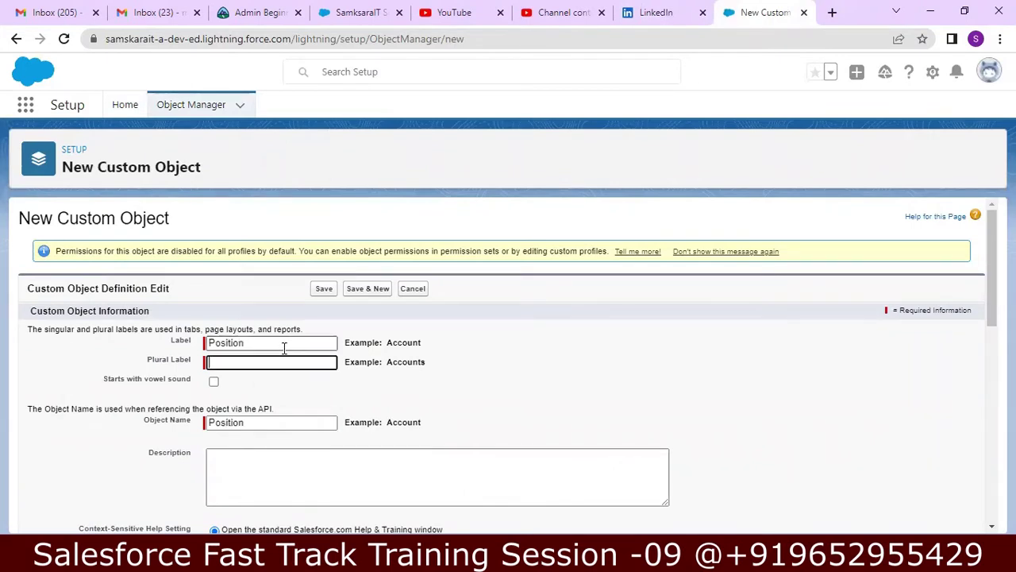
type("Positions")
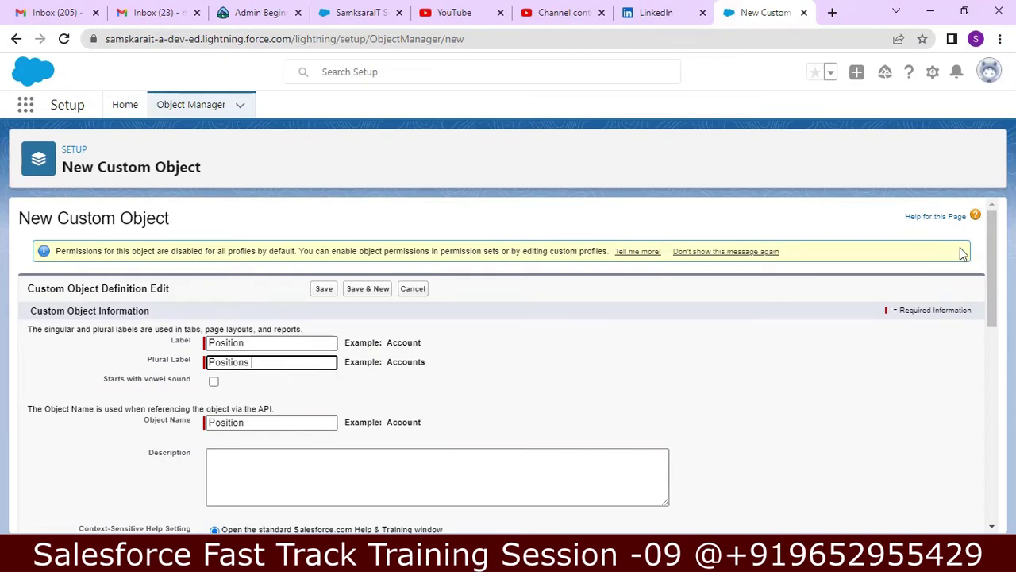
left_click_drag(992, 254, 992, 286)
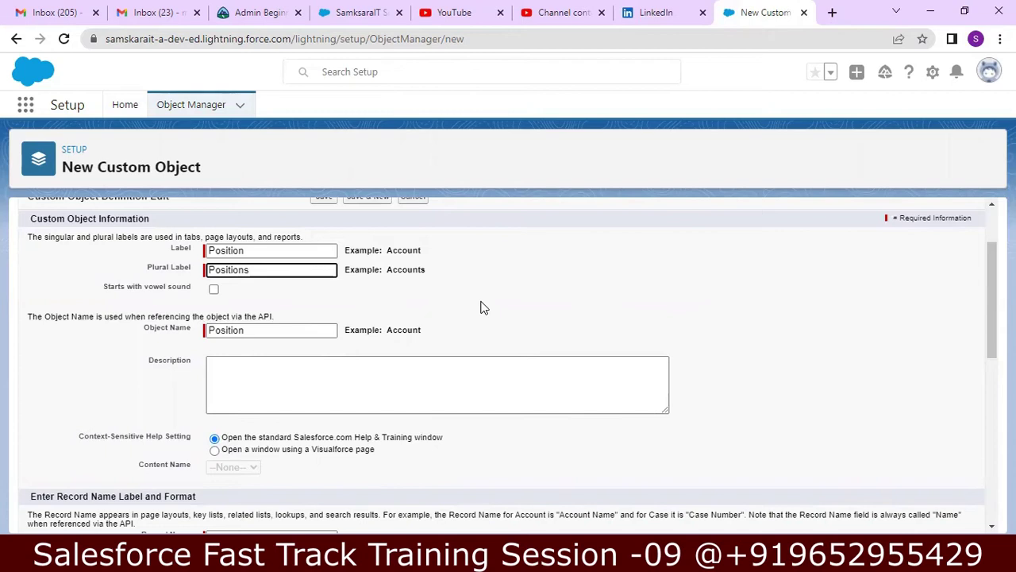
left_click(339, 376)
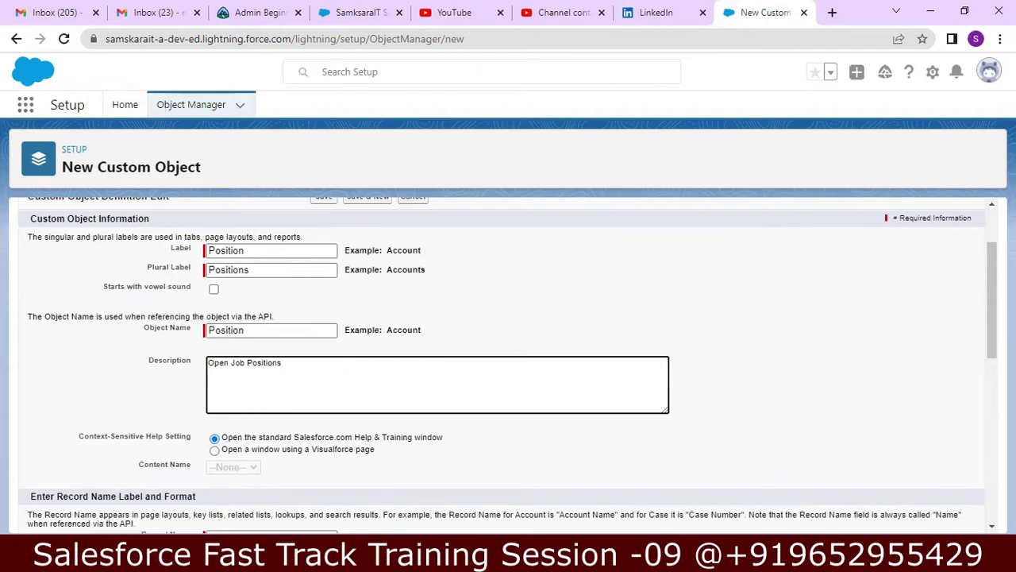
- Enable reports, activities, field history, Chatter groups, and notes and attachments for the object
scroll(985, 301, "down", 3)
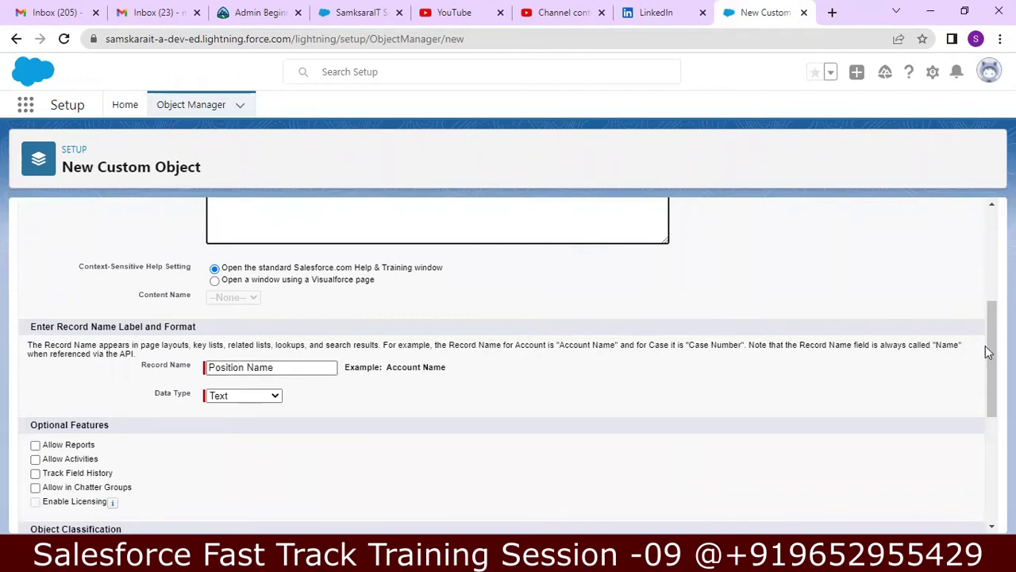
scroll(988, 351, "down", 1)
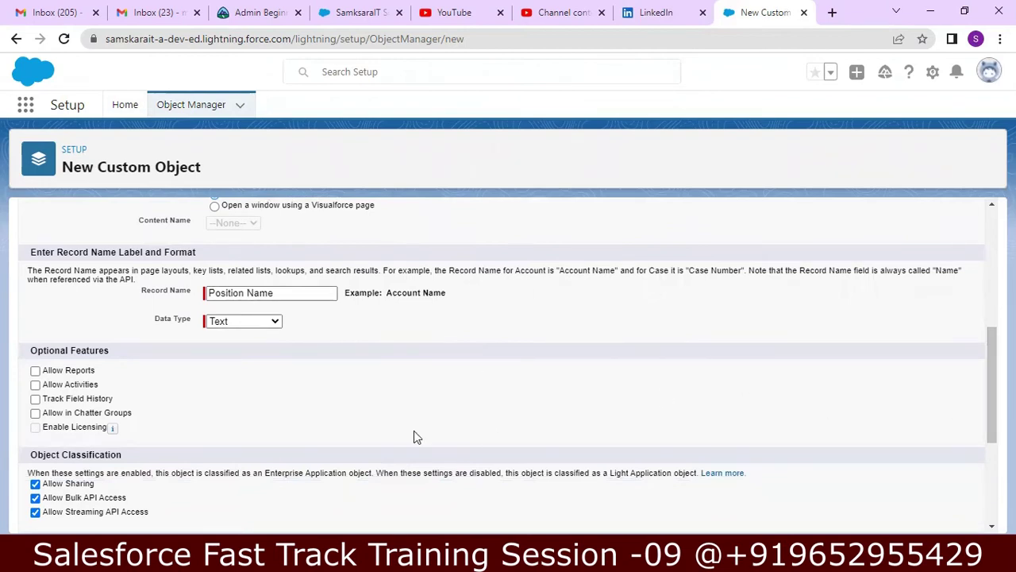
left_click(35, 370)
left_click(34, 384)
left_click(35, 399)
left_click(35, 413)
scroll(992, 381, "down", 1)
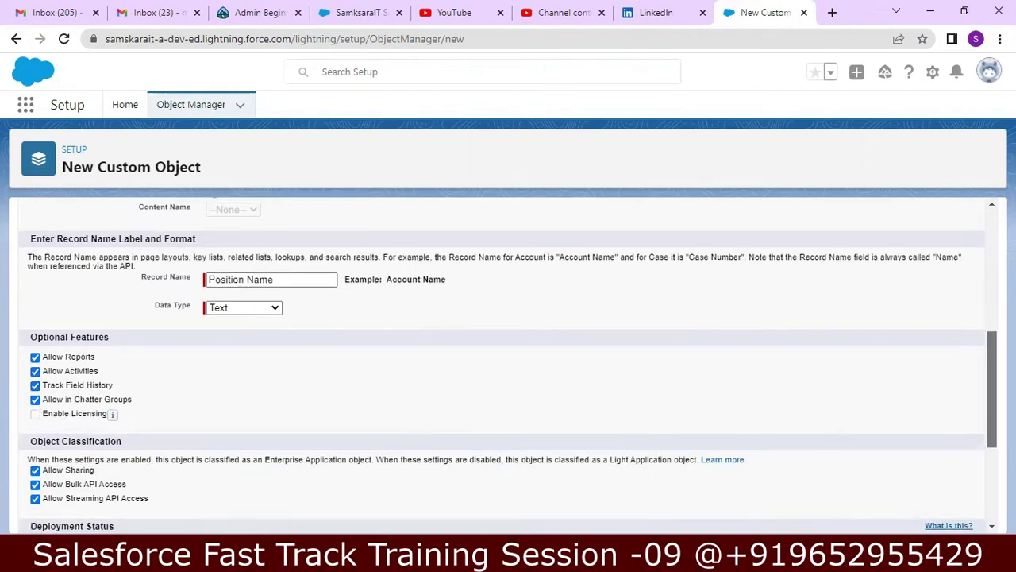
scroll(986, 447, "down", 4)
scroll(984, 459, "down", 1)
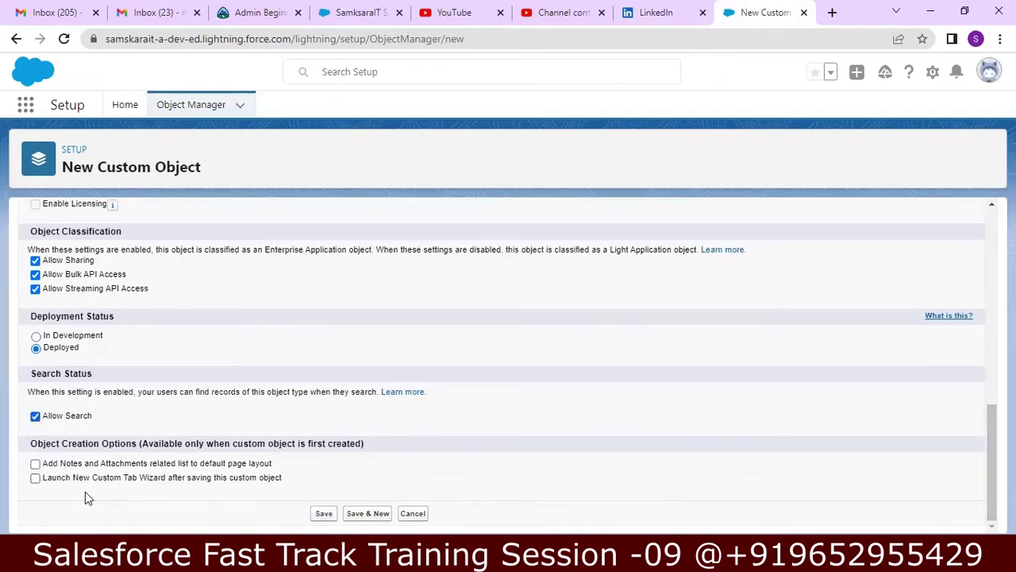
left_click(34, 464)
- Save the Position object and give its new tab the Desk style and a description
key("Return")
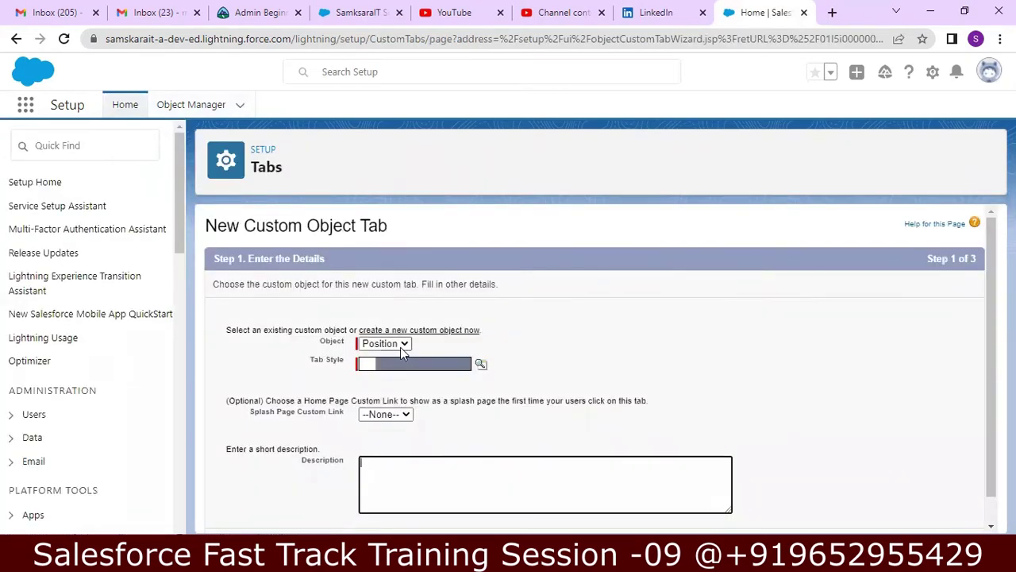
left_click(481, 364)
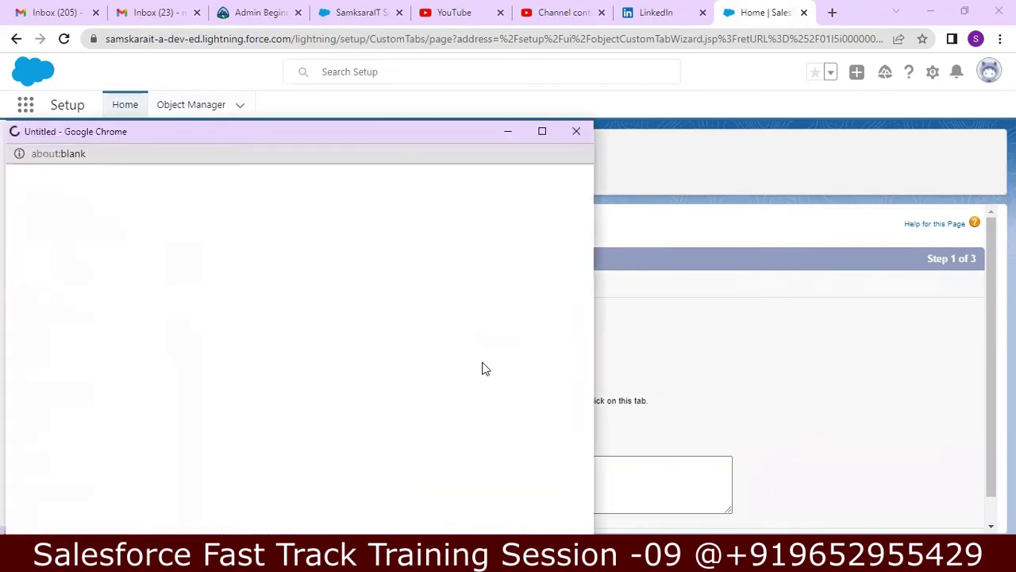
left_click(357, 363)
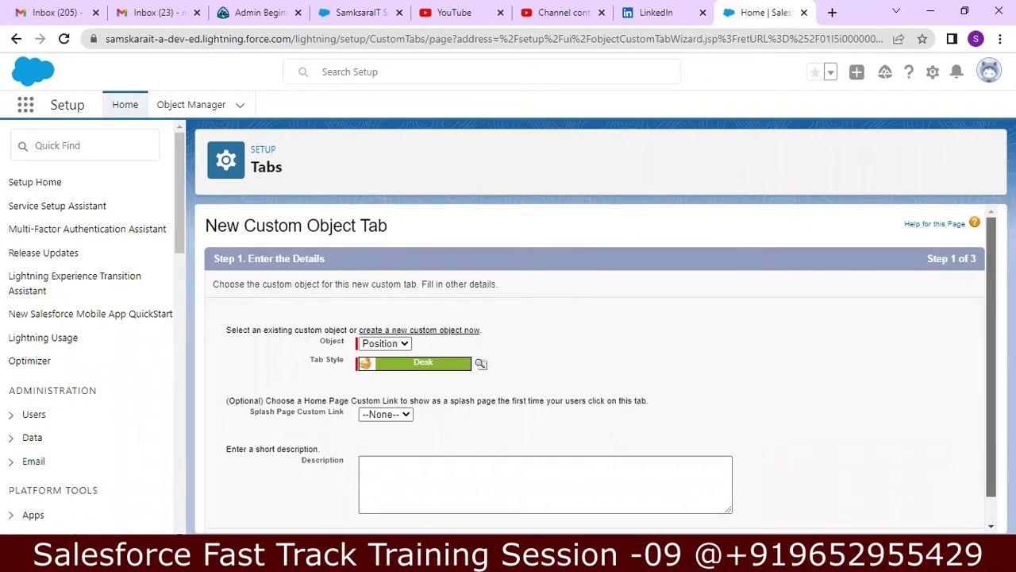
scroll(778, 377, "down", 1)
left_click(575, 436)
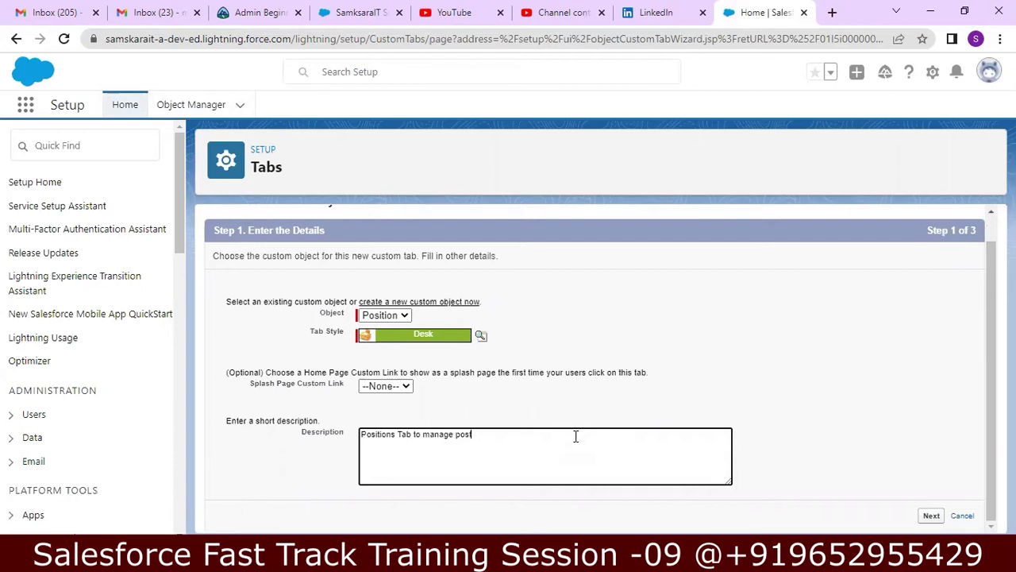
key("BackSpace")
key("BackSpace")
- Keep Default On for all profiles and all apps, then save the Position tab
left_click(926, 517)
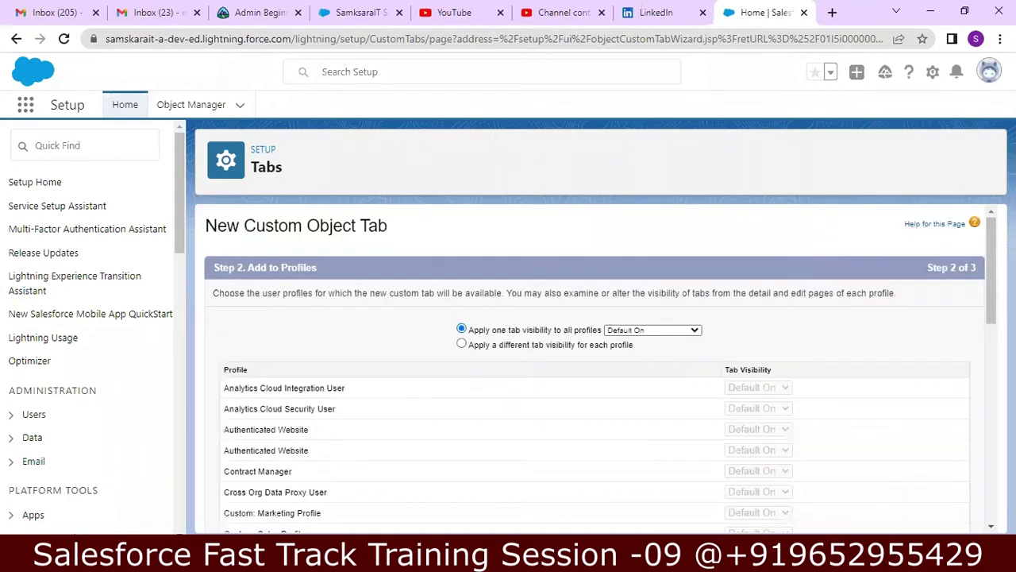
left_click_drag(990, 261, 965, 481)
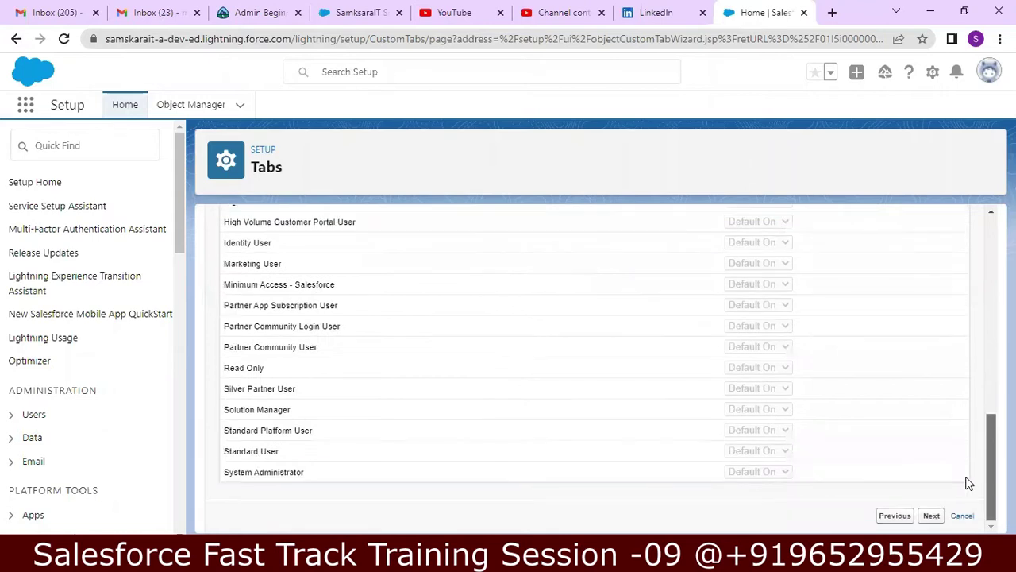
left_click(932, 516)
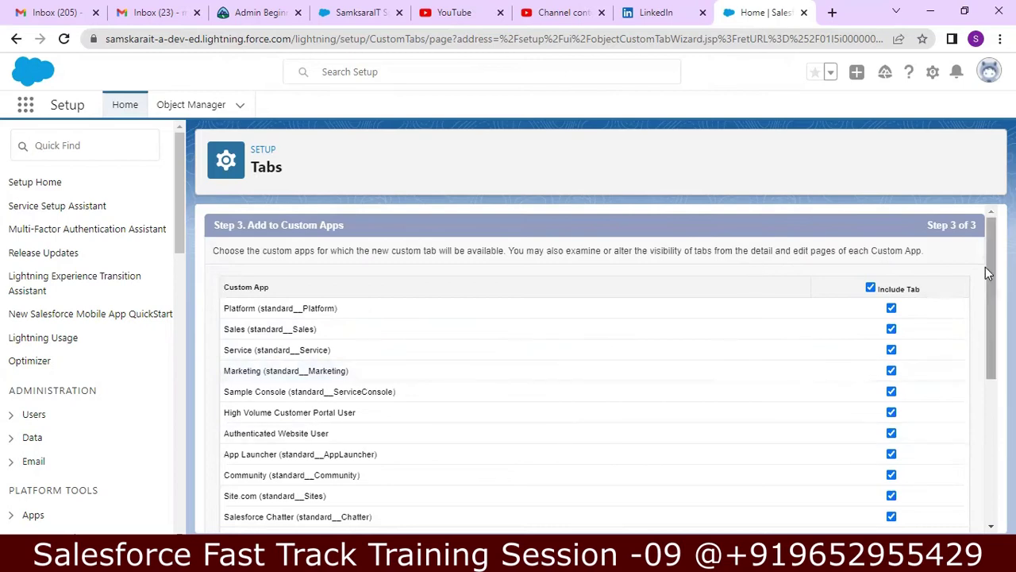
scroll(1001, 365, "down", 4)
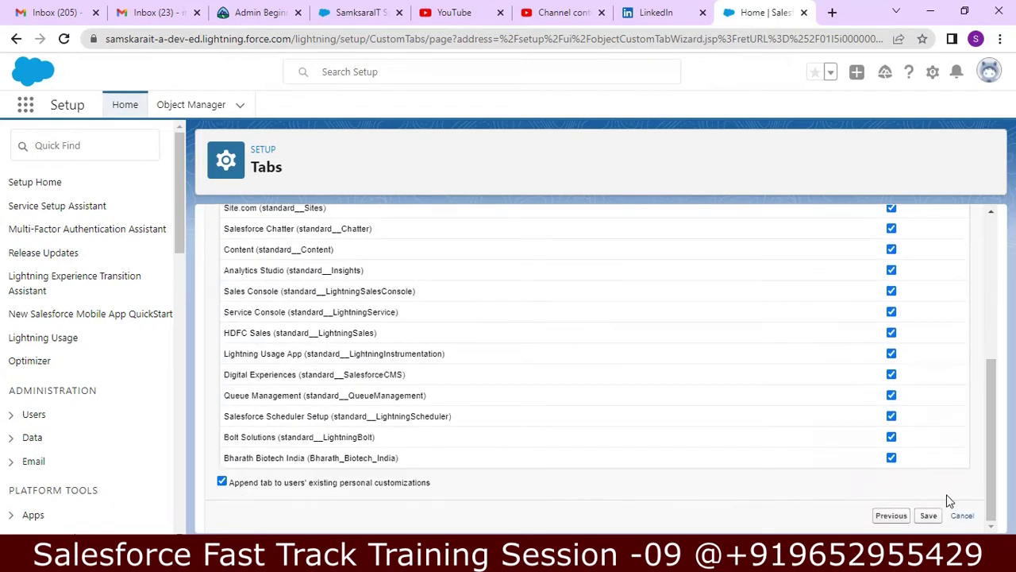
left_click(930, 515)
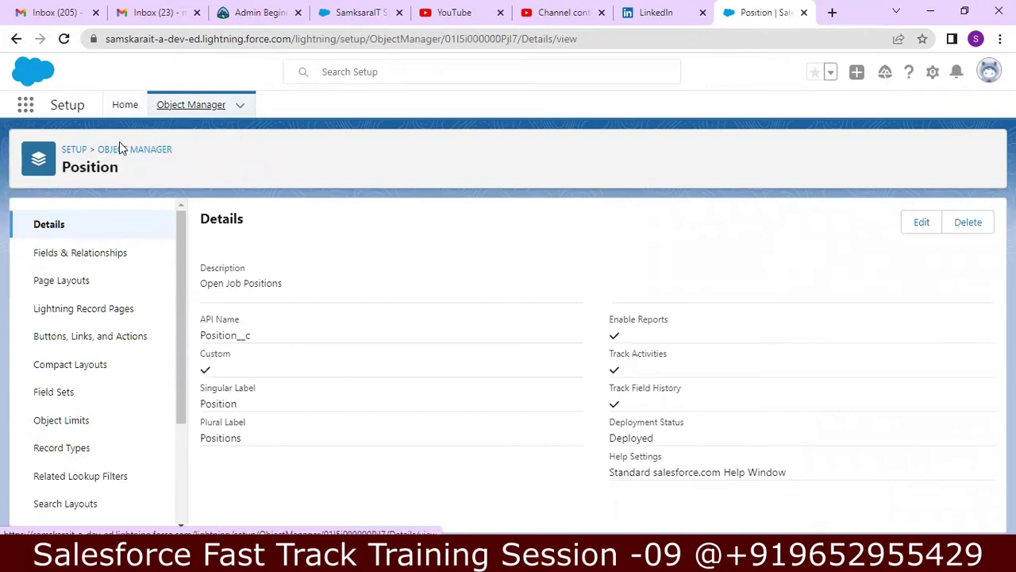
- Start a new custom field on Position with the Picklist data type and advance to its details
left_click(83, 264)
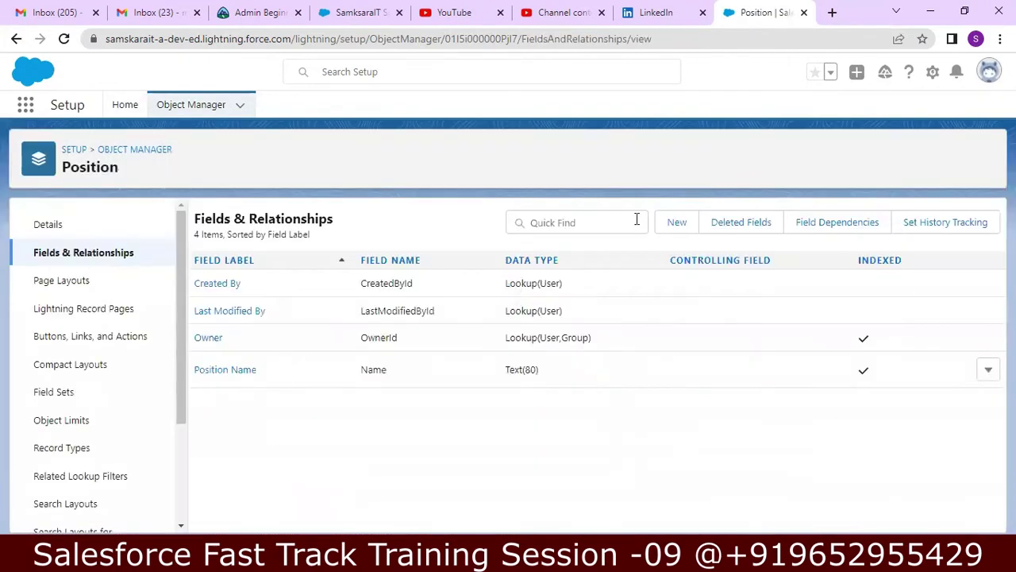
left_click(677, 223)
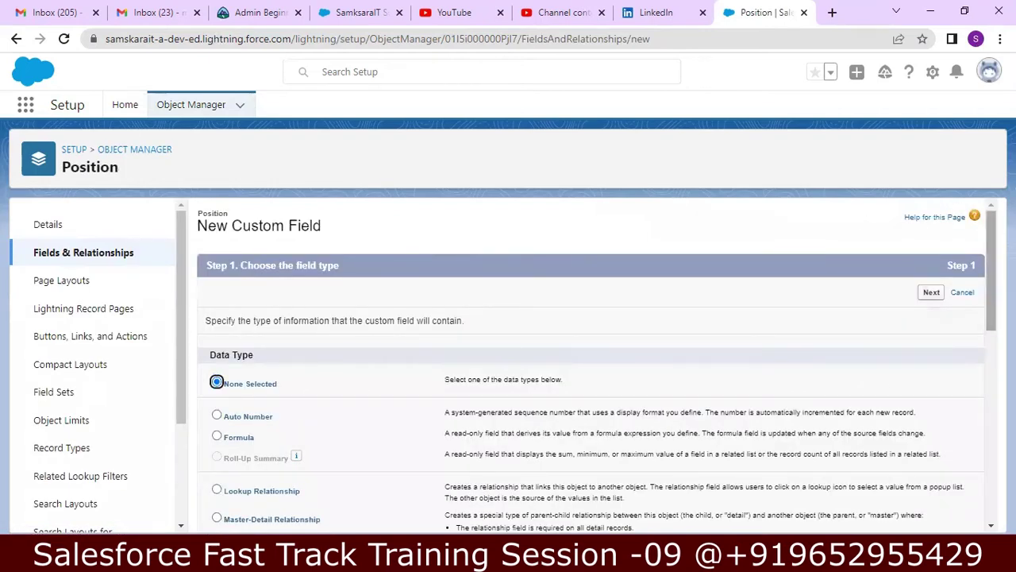
scroll(980, 254, "down", 2)
scroll(985, 325, "down", 2)
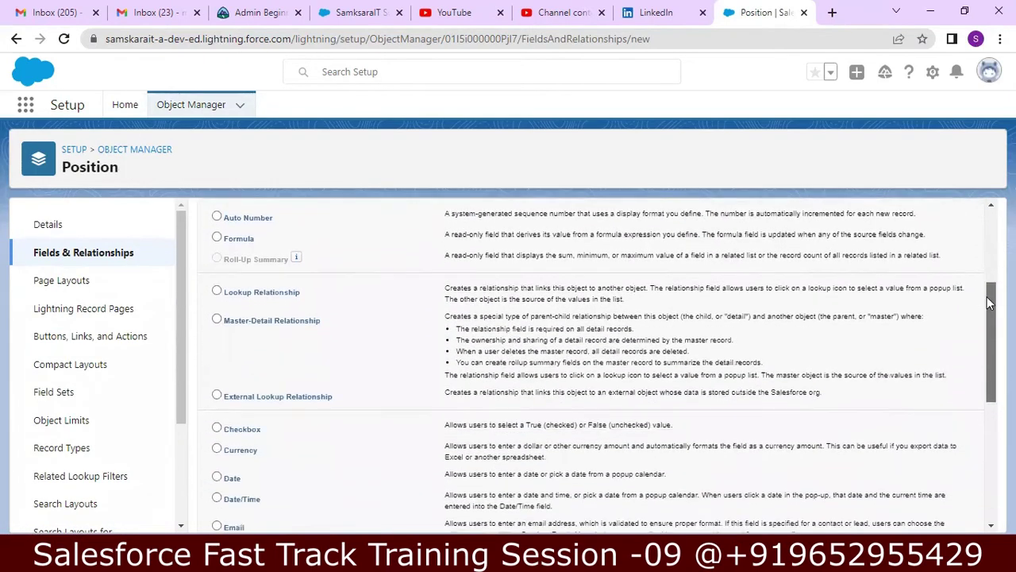
left_click_drag(989, 338, 971, 356)
scroll(969, 356, "down", 1)
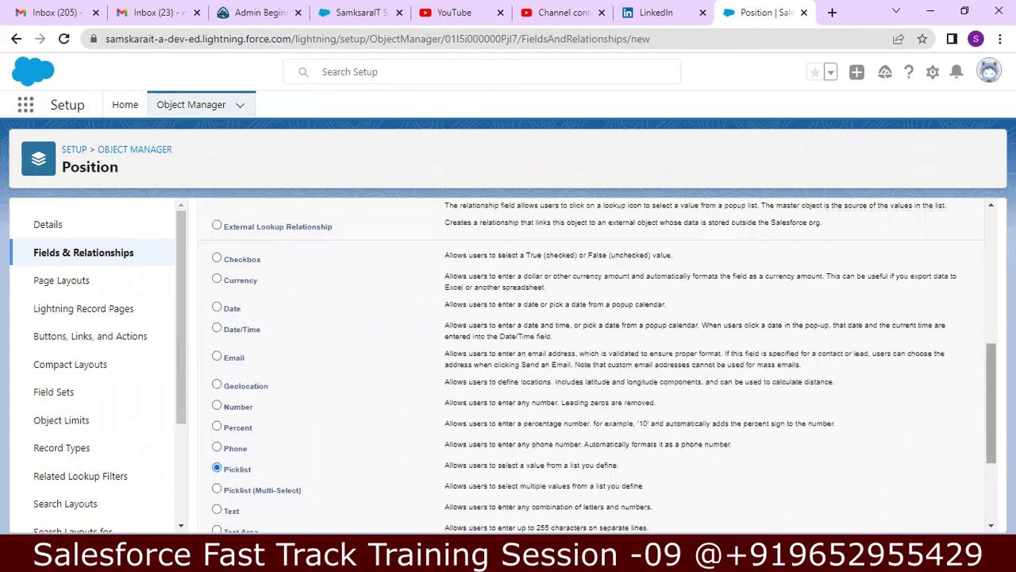
scroll(986, 378, "down", 1)
left_click_drag(986, 378, 980, 426)
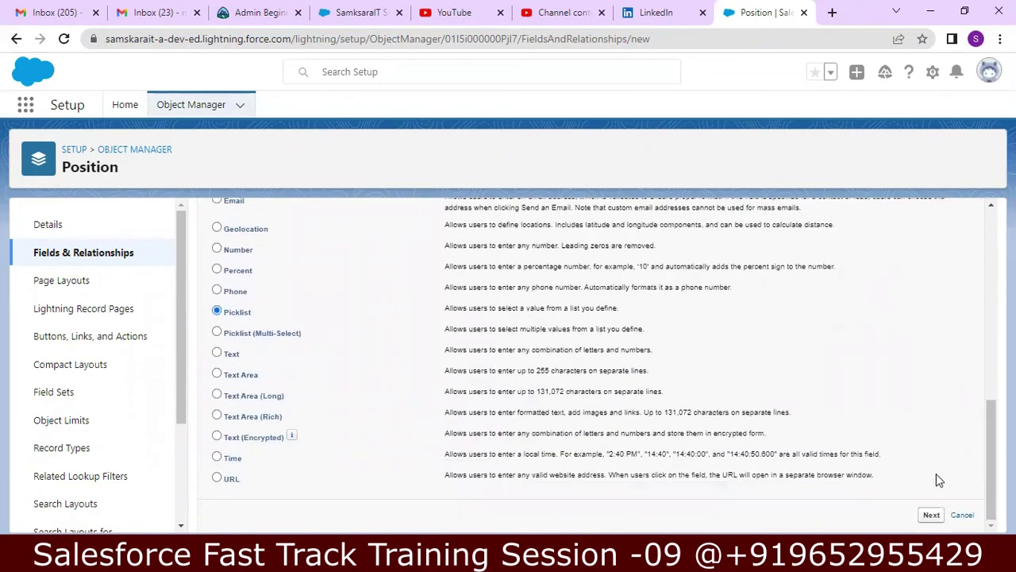
left_click(932, 514)
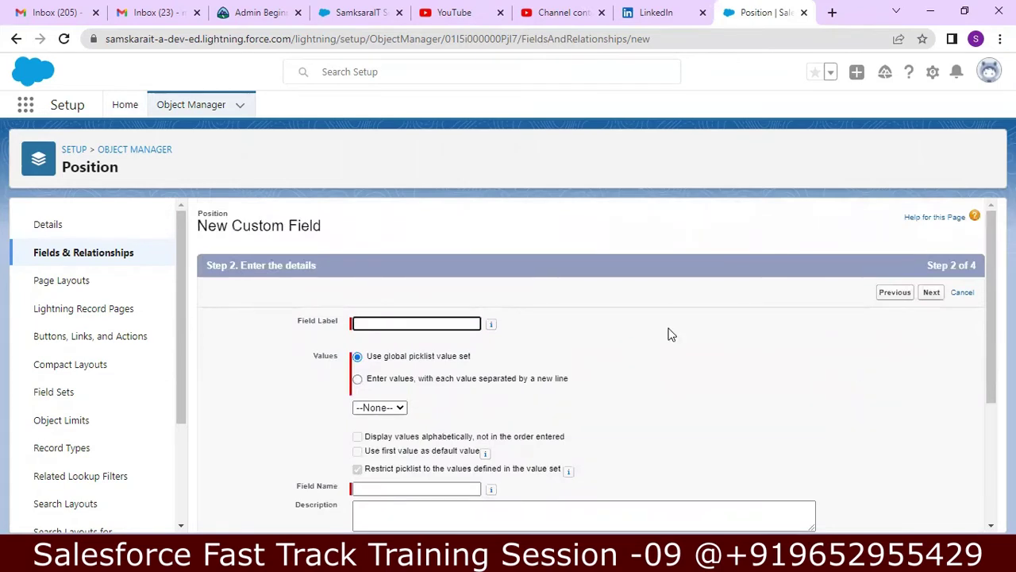
- Label the picklist Location with values Hyderabad, Bangalore, Chennai, Pune, Mumbai and Delhi
type("Locatio")
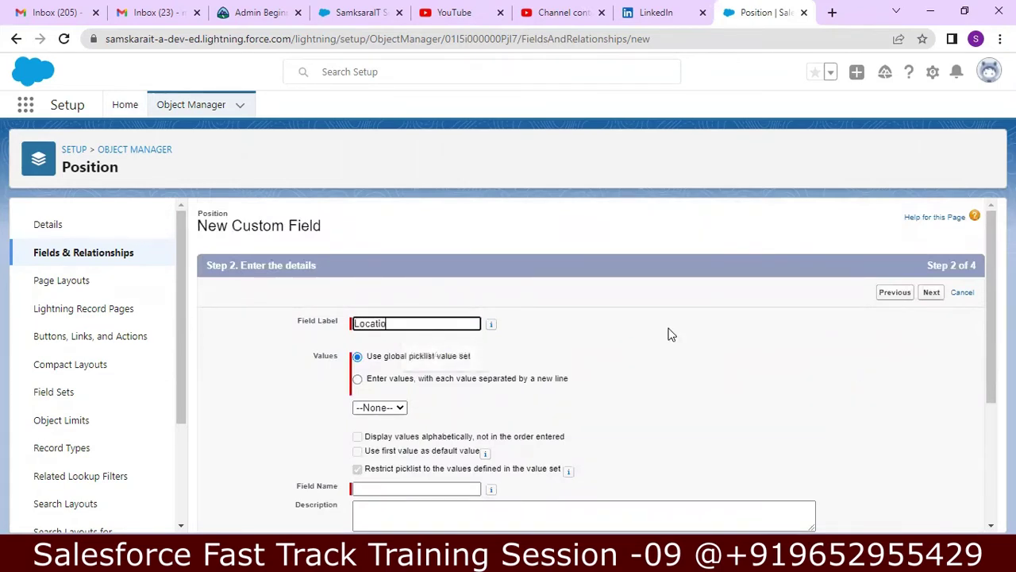
type("n")
key("Tab")
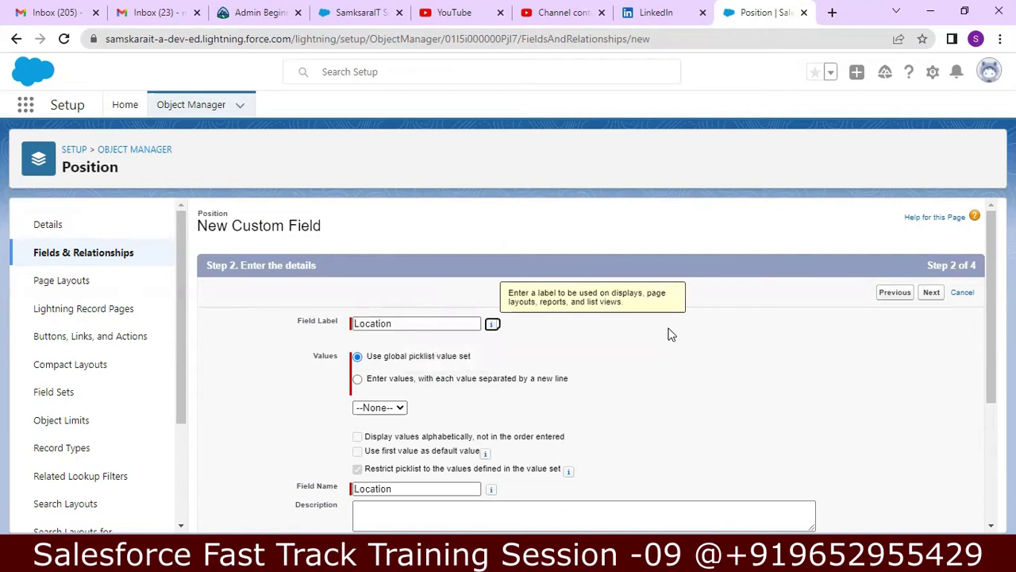
left_click(358, 379)
left_click(409, 444)
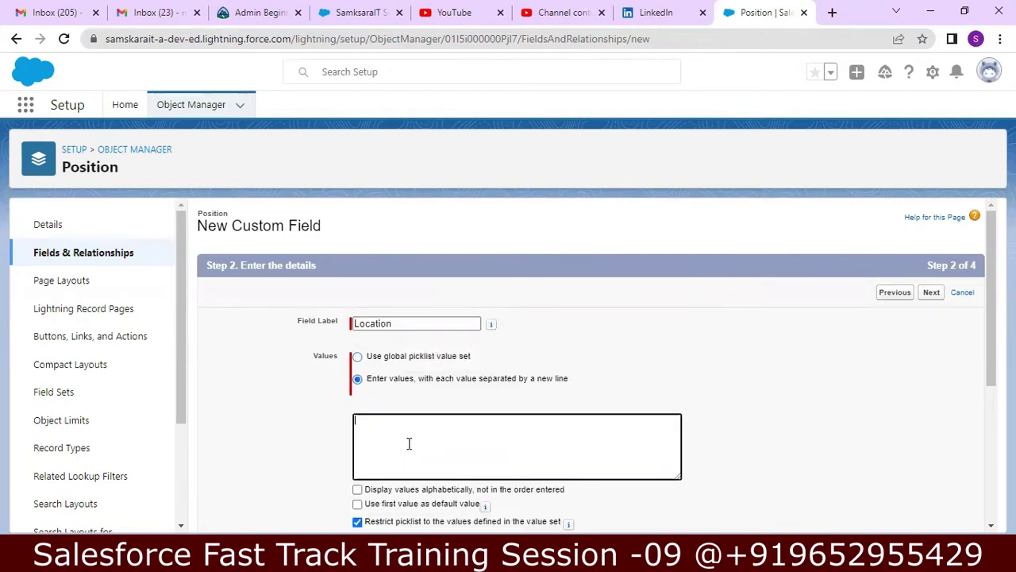
type("Hyderabad")
type(" Ban")
type("g")
type("alore")
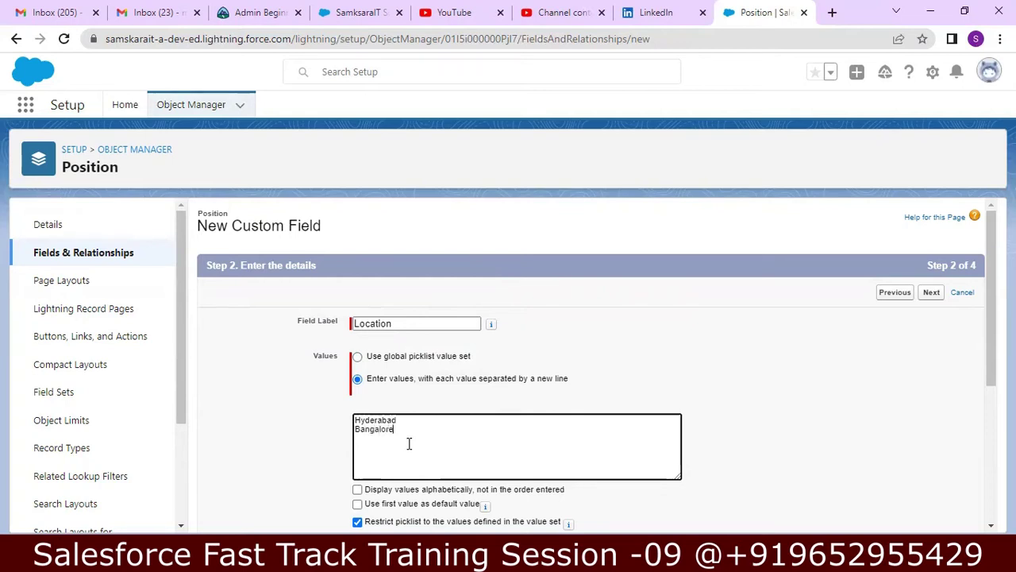
type(" Chennai")
type("Pune Mumbai")
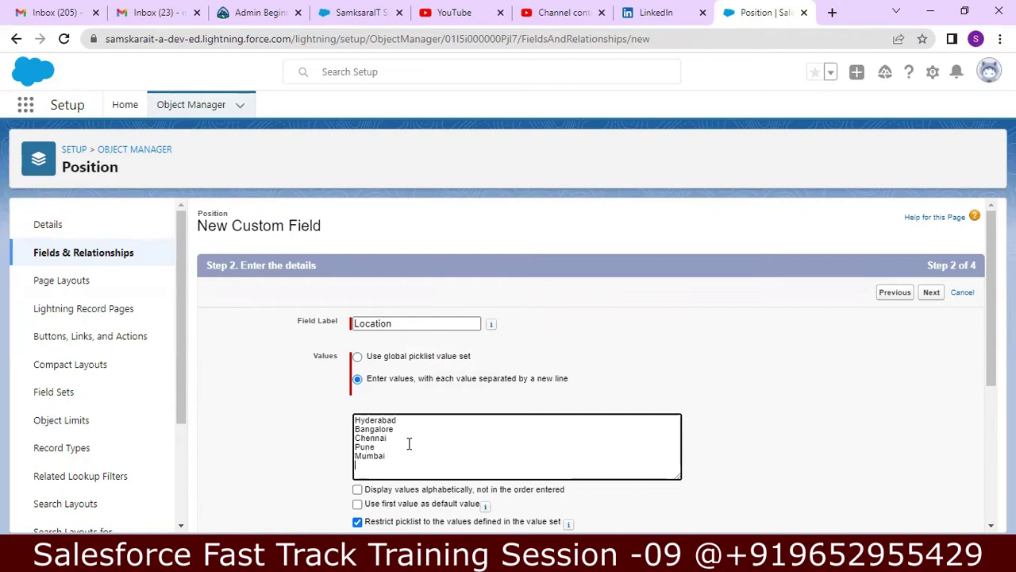
type(" Delhi")
left_click_drag(991, 260, 980, 299)
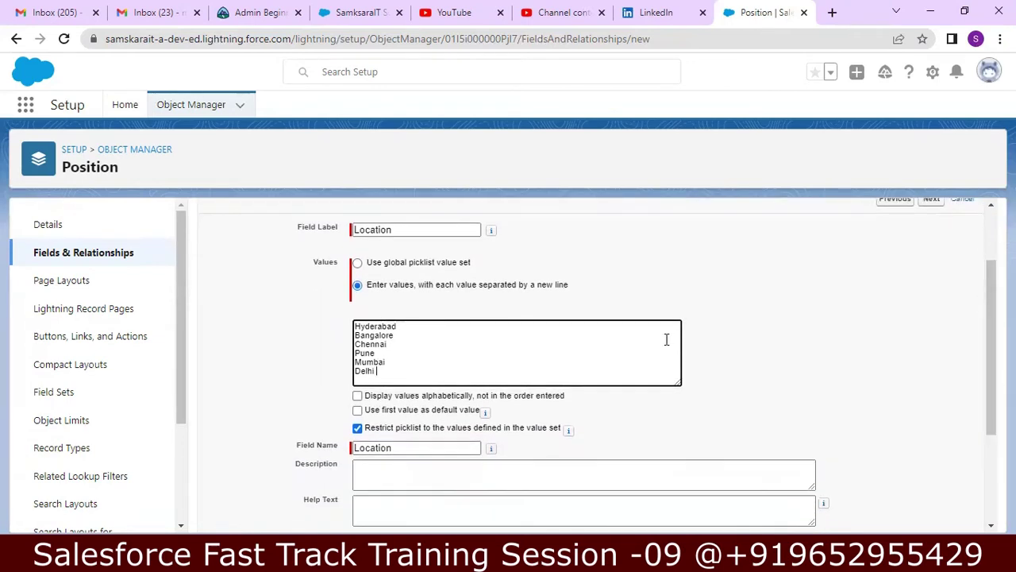
- Tick Display values alphabetically and describe the field as 'Job Posting Location'
left_click(357, 396)
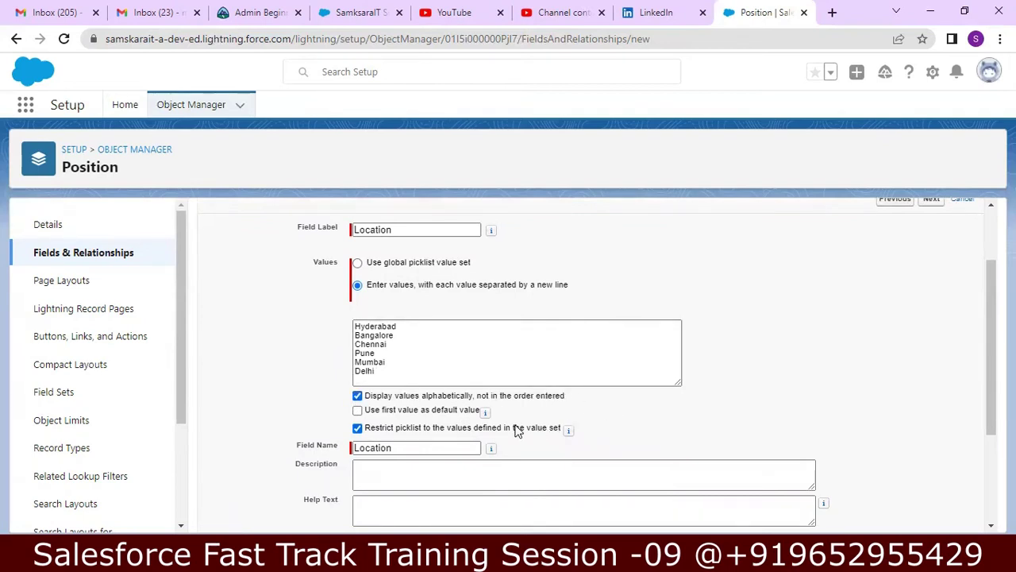
left_click(379, 368)
left_click_drag(386, 372, 354, 332)
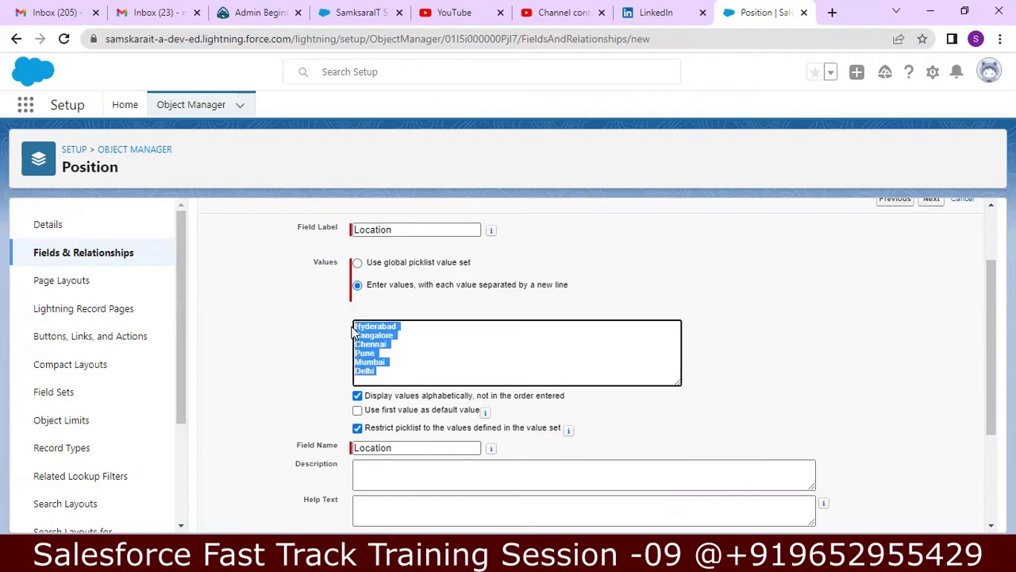
left_click(433, 361)
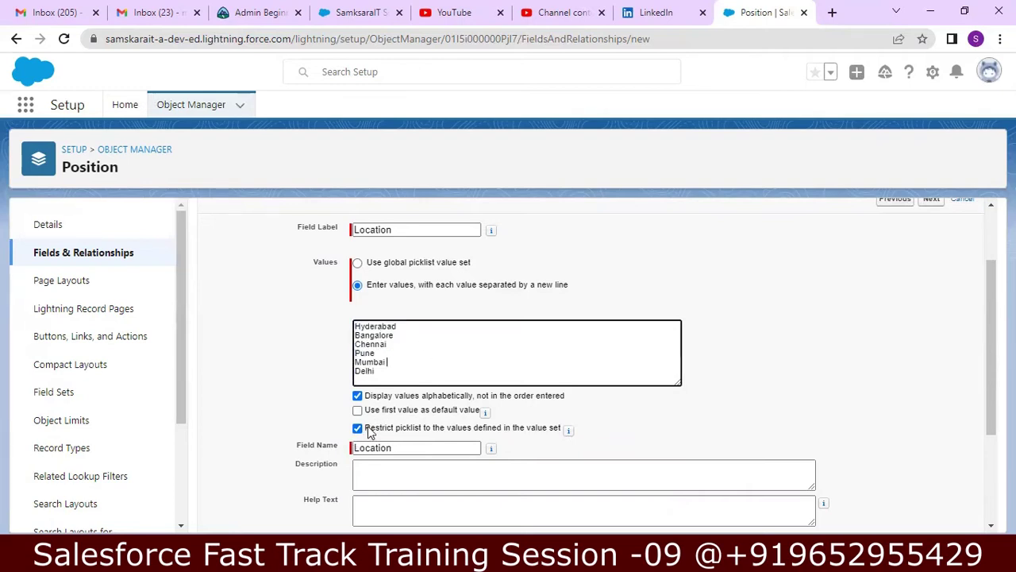
left_click_drag(981, 344, 985, 371)
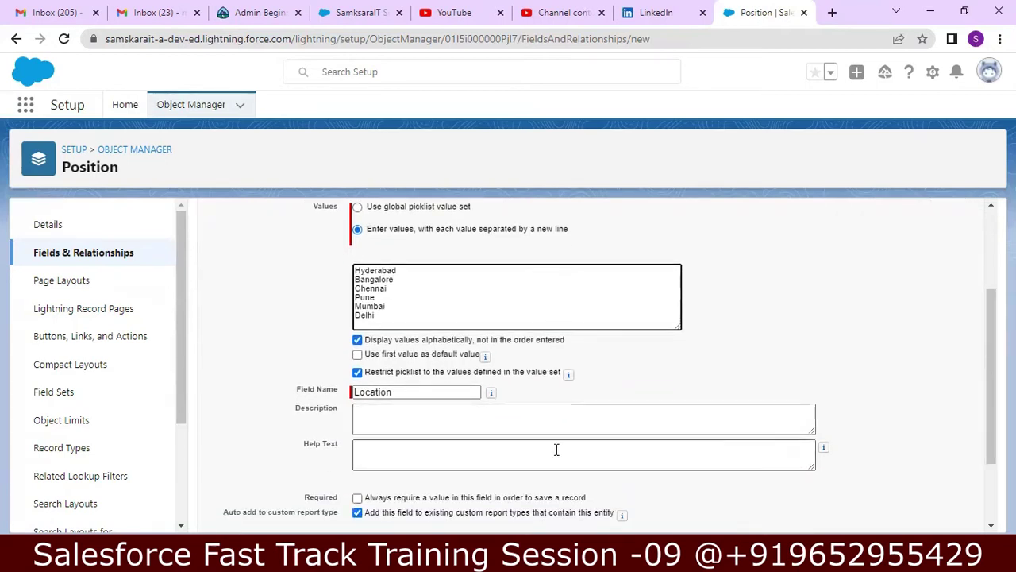
left_click(549, 426)
type("Locat")
key("BackSpace")
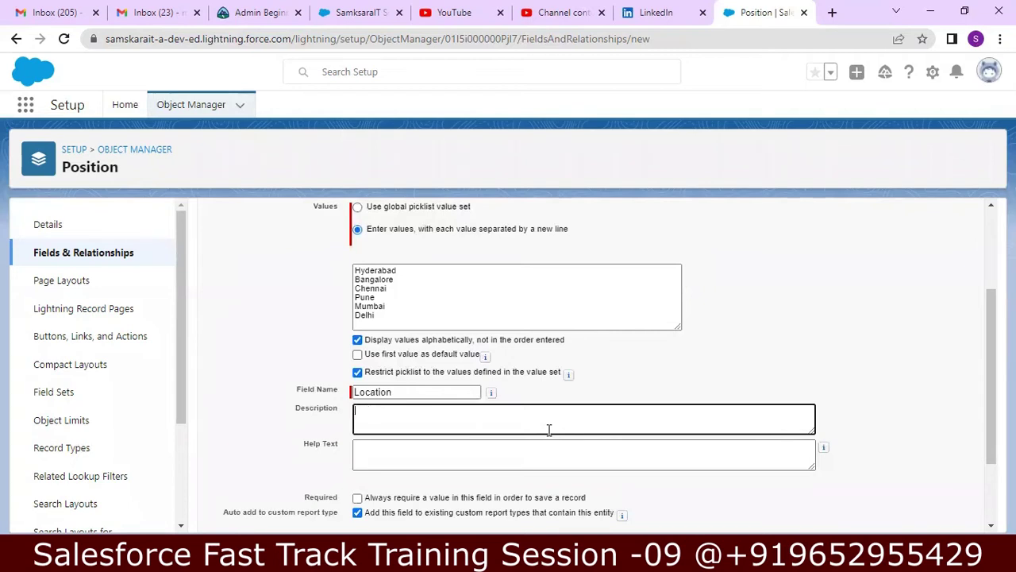
key("BackSpace")
key("BackSpace")
type("I")
type("ob Posting Locat")
type("ion")
left_click_drag(990, 377, 979, 444)
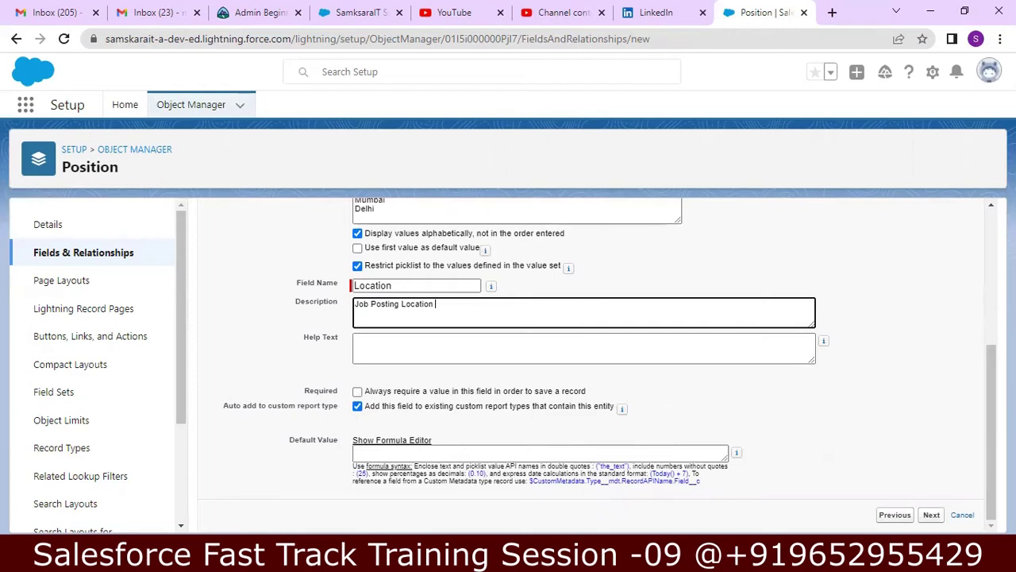
- Accept the security and Position Layout defaults and save the Location__c picklist
left_click(933, 515)
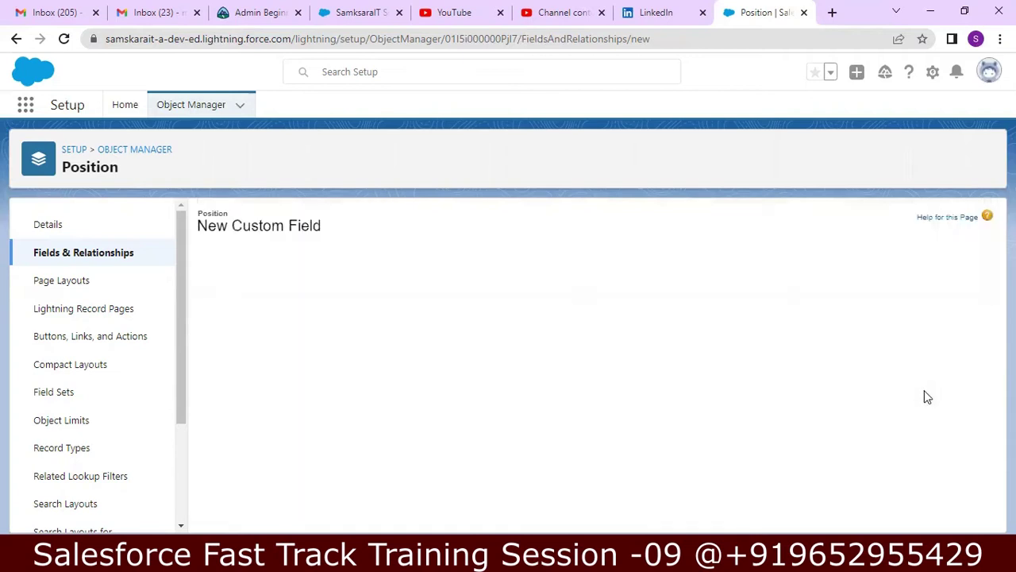
left_click_drag(991, 315, 982, 284)
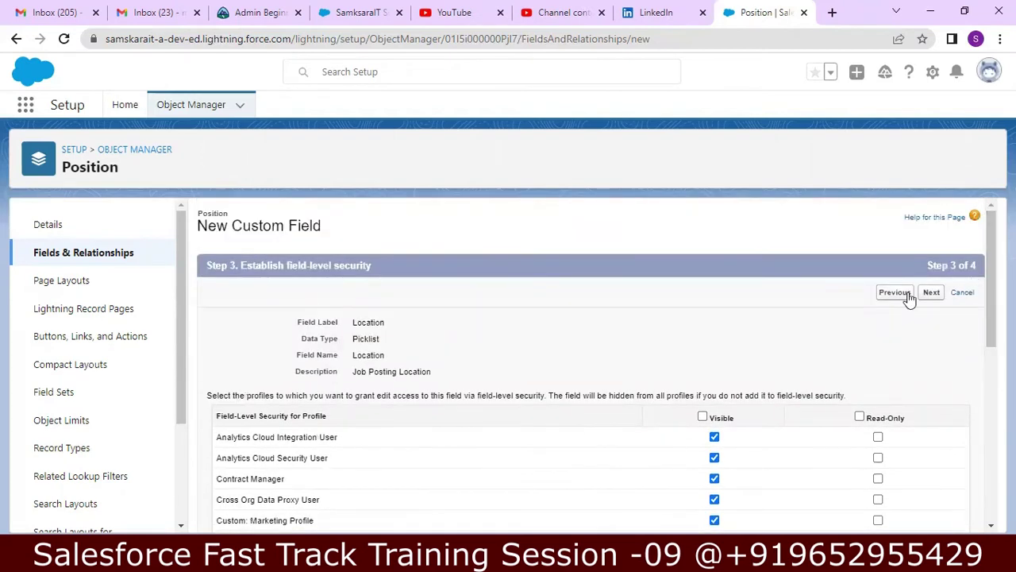
left_click(931, 294)
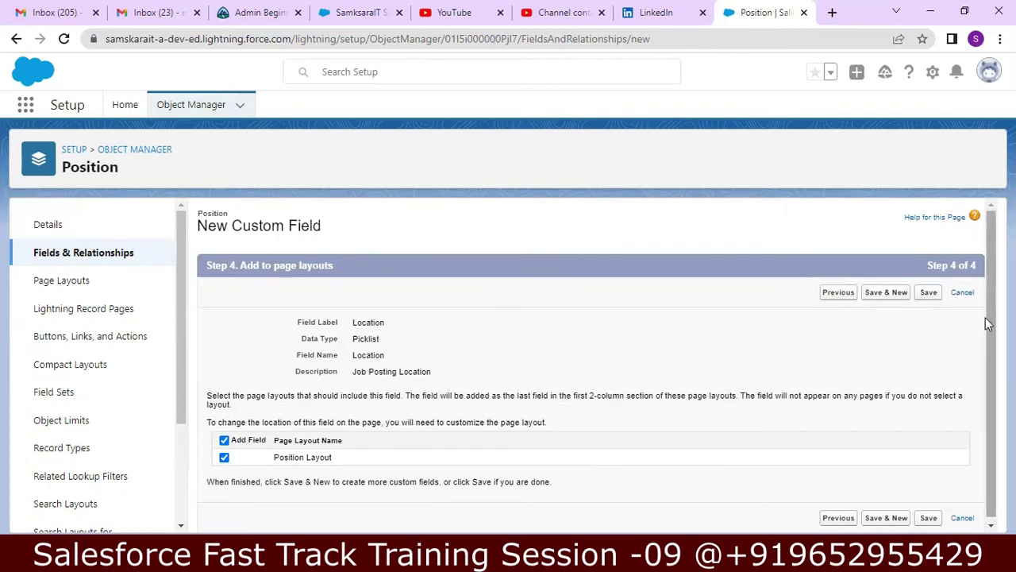
scroll(987, 302, "down", 1)
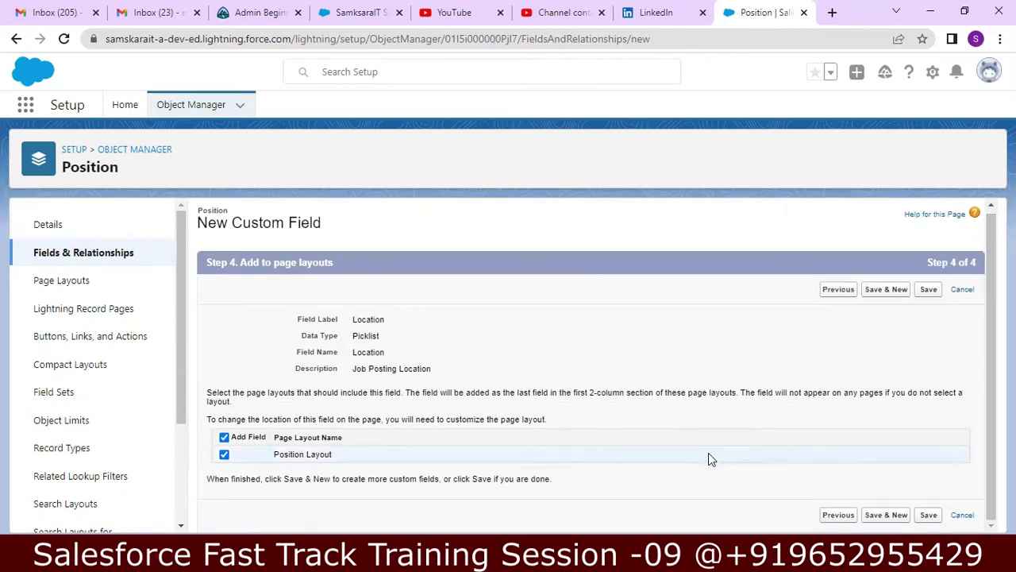
left_click(929, 289)
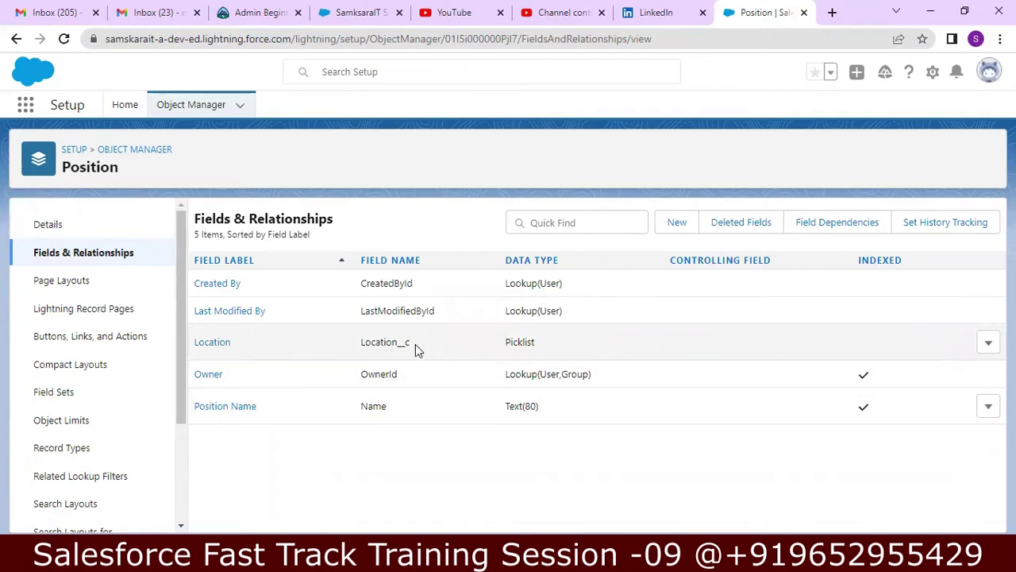
left_click_drag(411, 345, 371, 341)
- Start another custom field on Position, choosing the Number data type, and advance to details
left_click(412, 341)
left_click(678, 222)
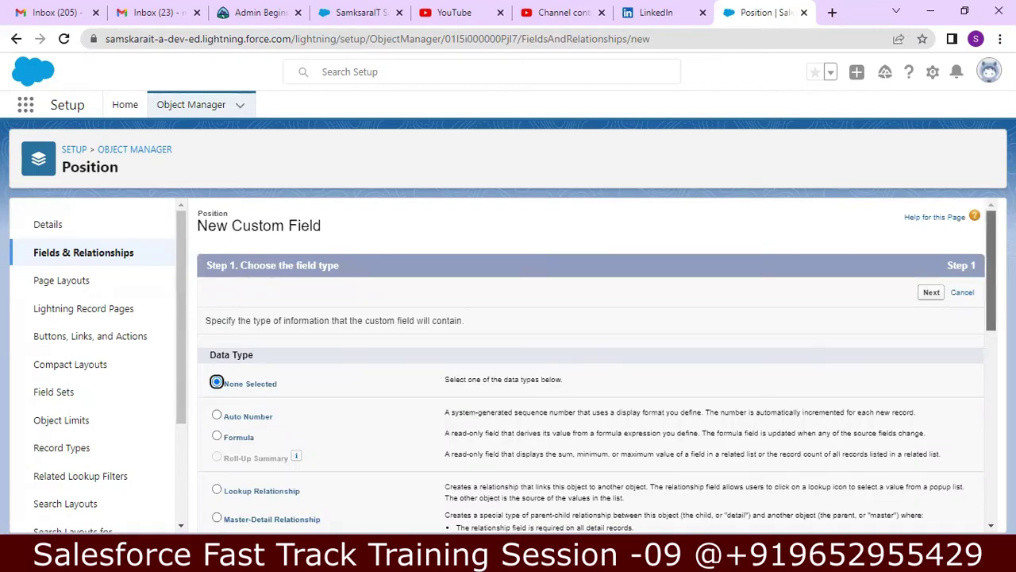
scroll(984, 271, "down", 1)
scroll(982, 281, "down", 3)
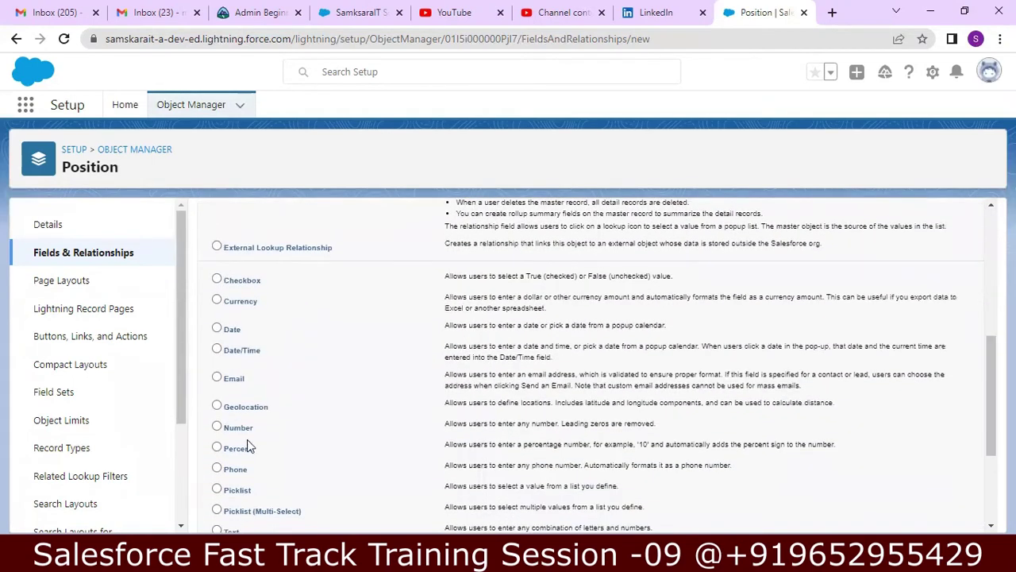
left_click(216, 426)
left_click_drag(990, 385, 990, 449)
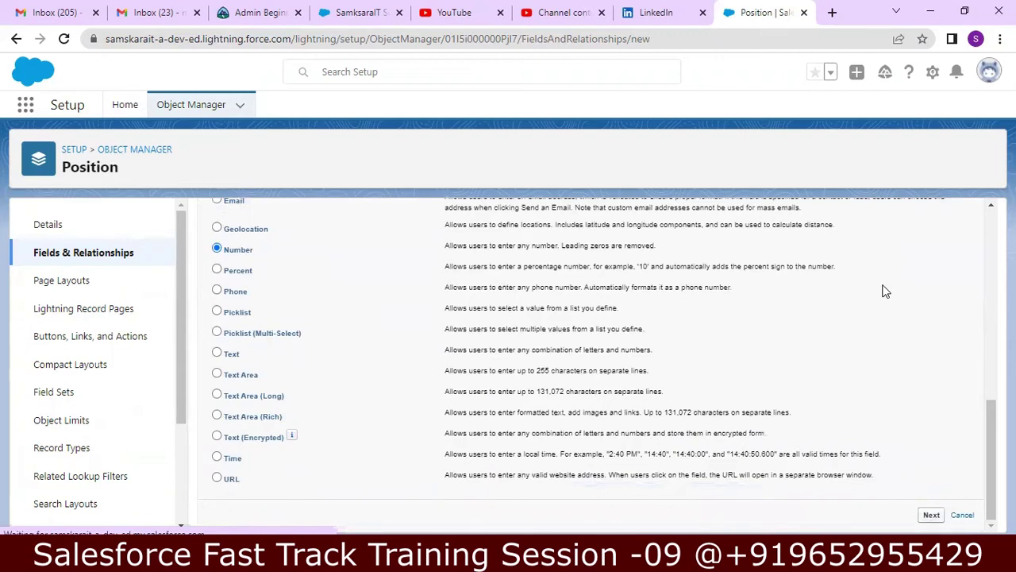
left_click(389, 324)
left_click(389, 324)
- Label the field 'Number of Vacancies' and change its Length to 2
type("N")
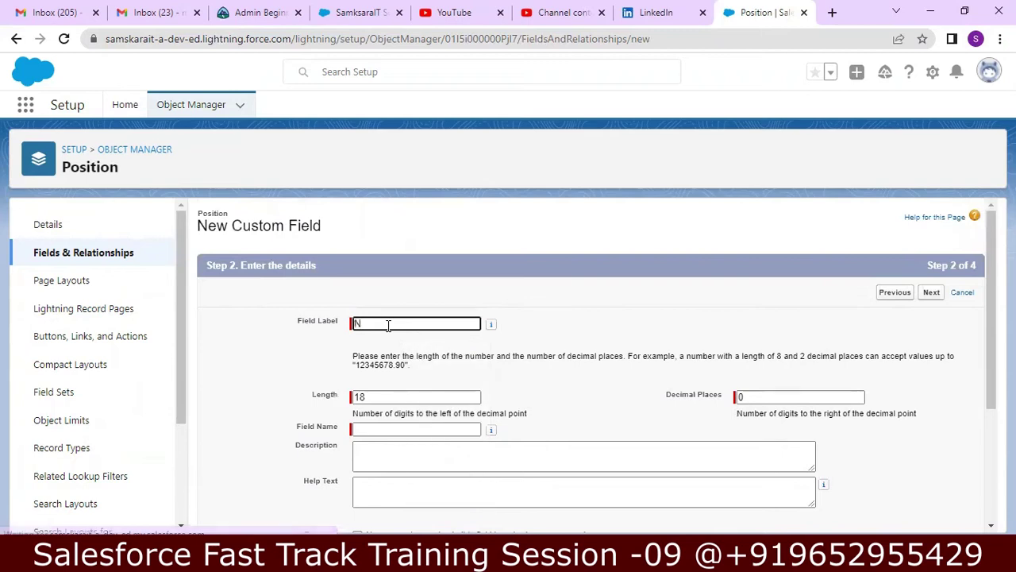
type("umeri")
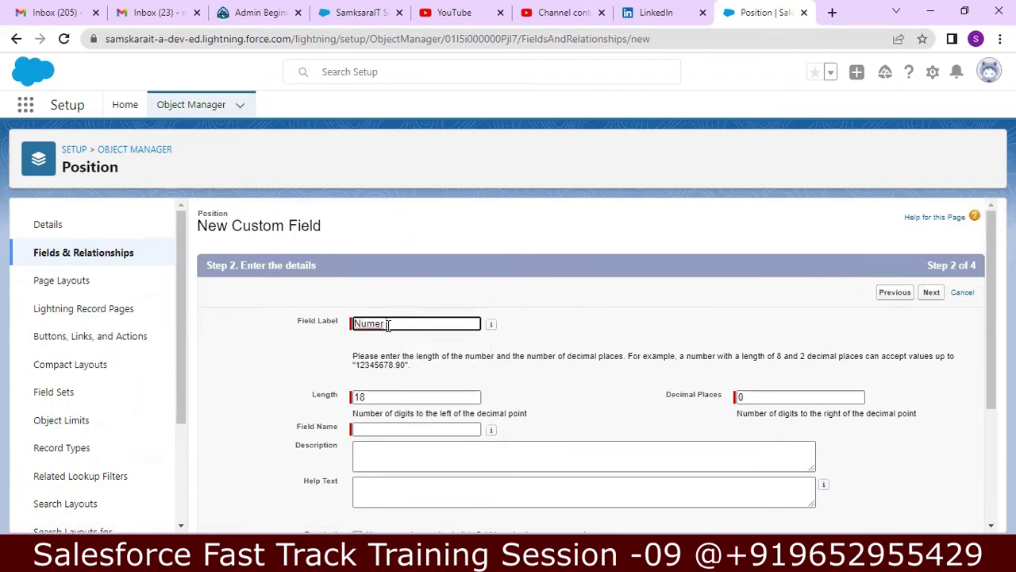
key("BackSpace")
key("BackSpace")
type("e")
key("BackSpace")
type("ber of Vacane")
type("ies")
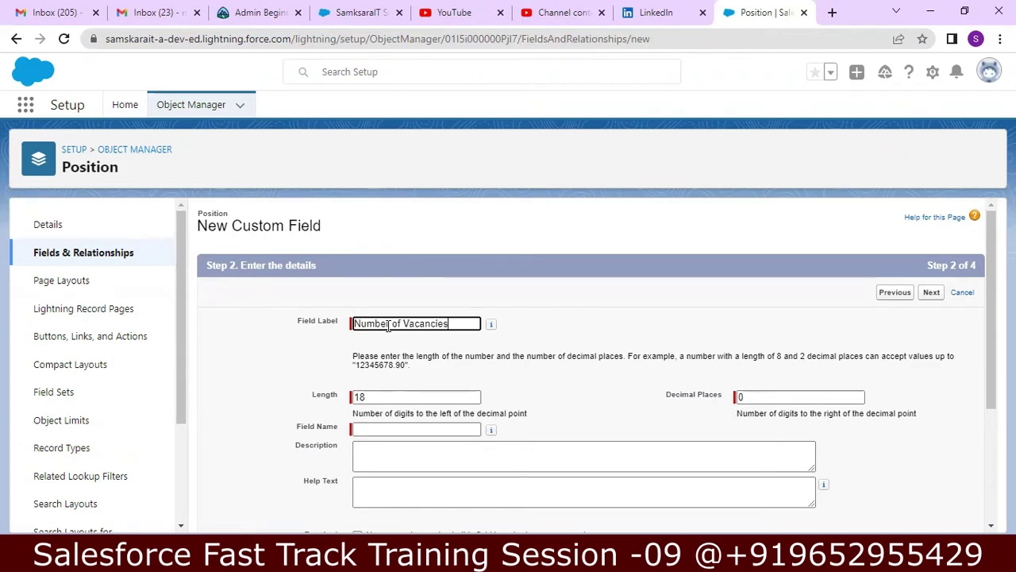
double_click(374, 399)
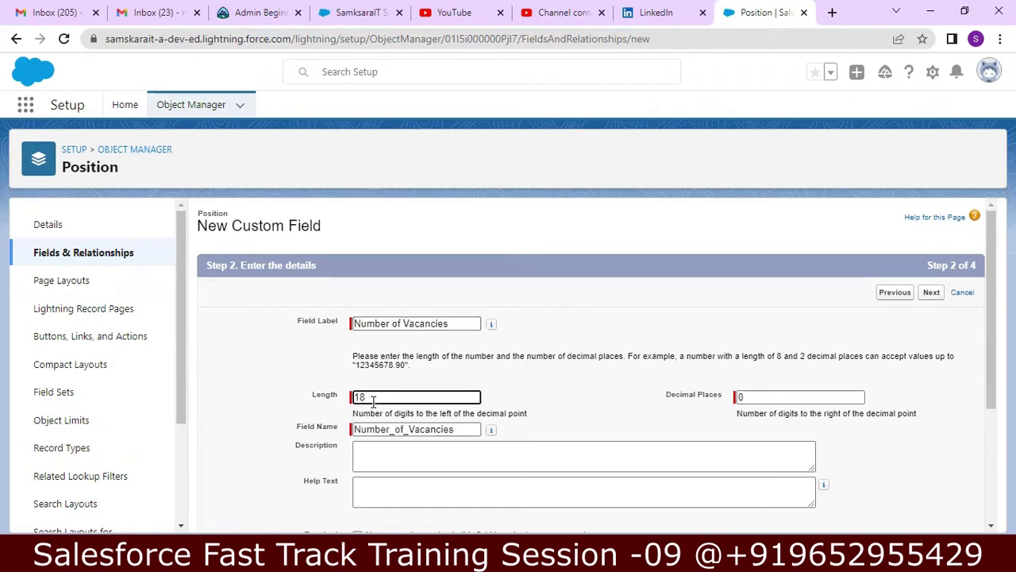
key("BackSpace")
left_click_drag(986, 314, 980, 357)
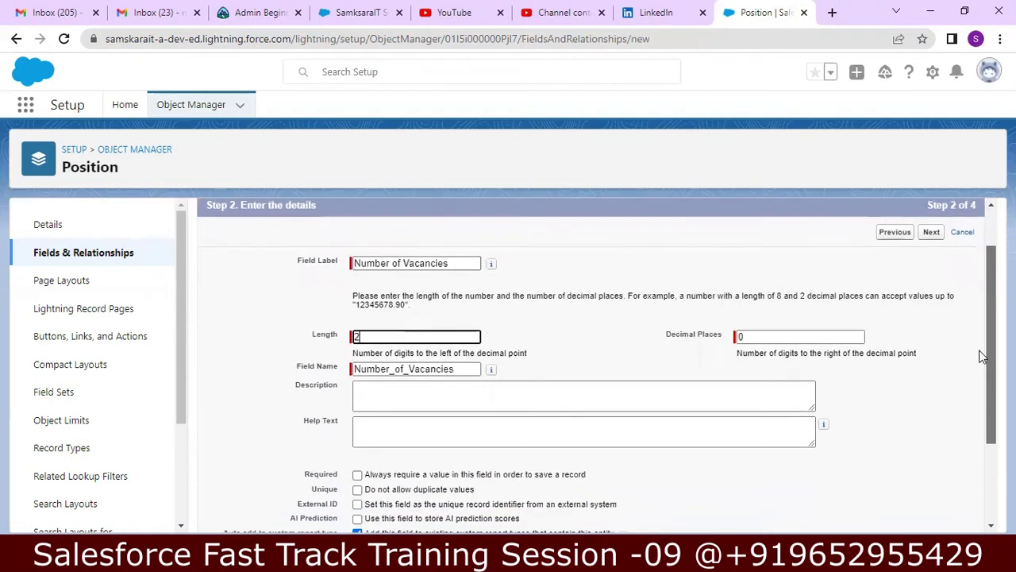
- Describe it as 'No of Vacancies for the Position' and make the field required
left_click(631, 400)
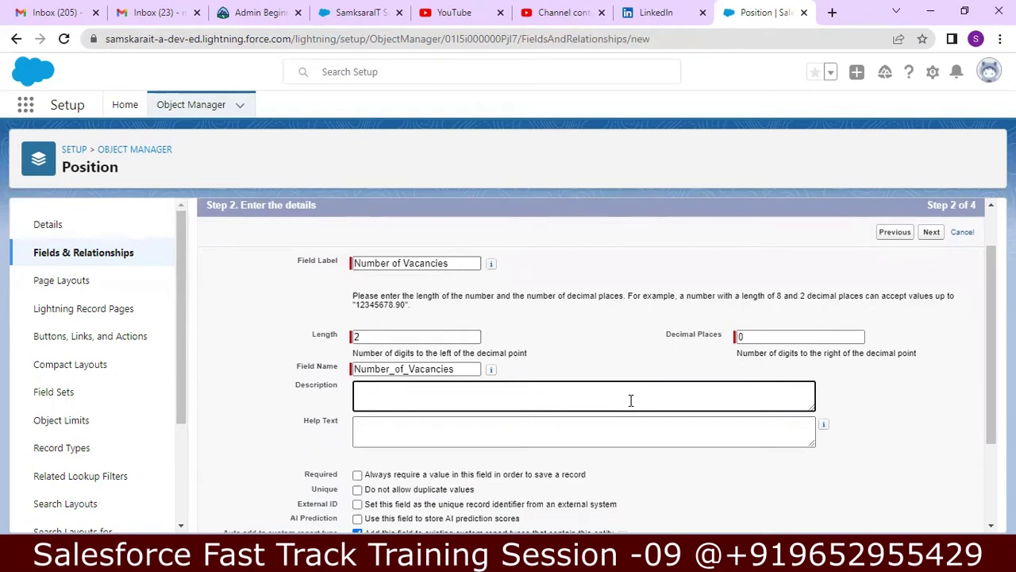
type("No")
type(" of Vach")
type("ncies f")
type("or the")
type(" pO")
type(" Positio")
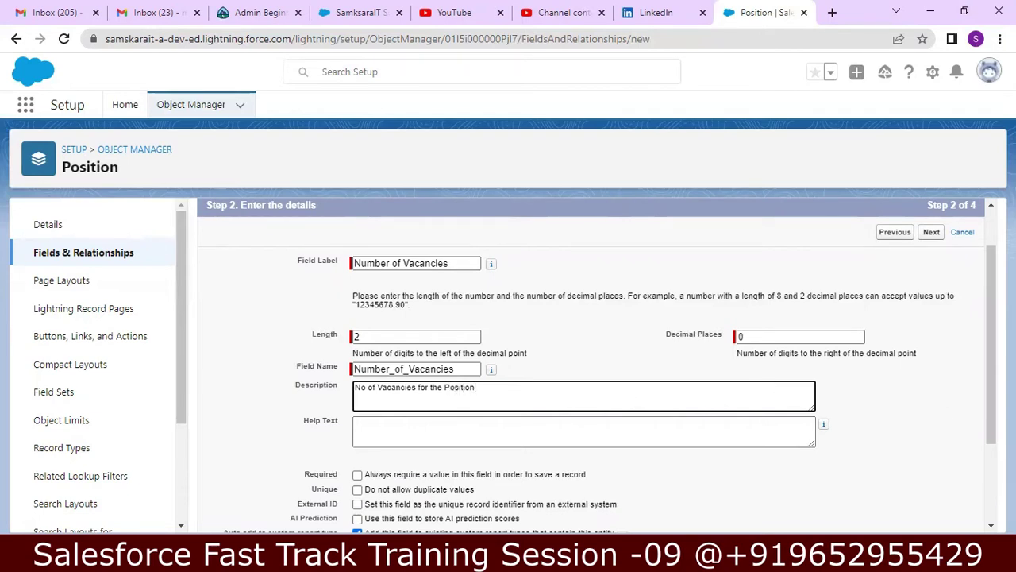
type("n")
scroll(477, 439, "down", 1)
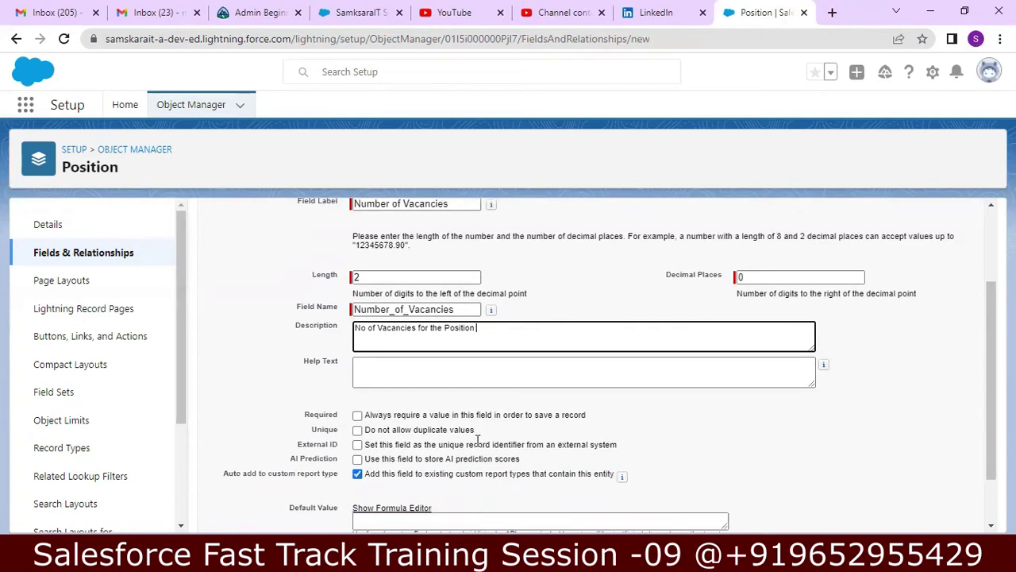
left_click(358, 415)
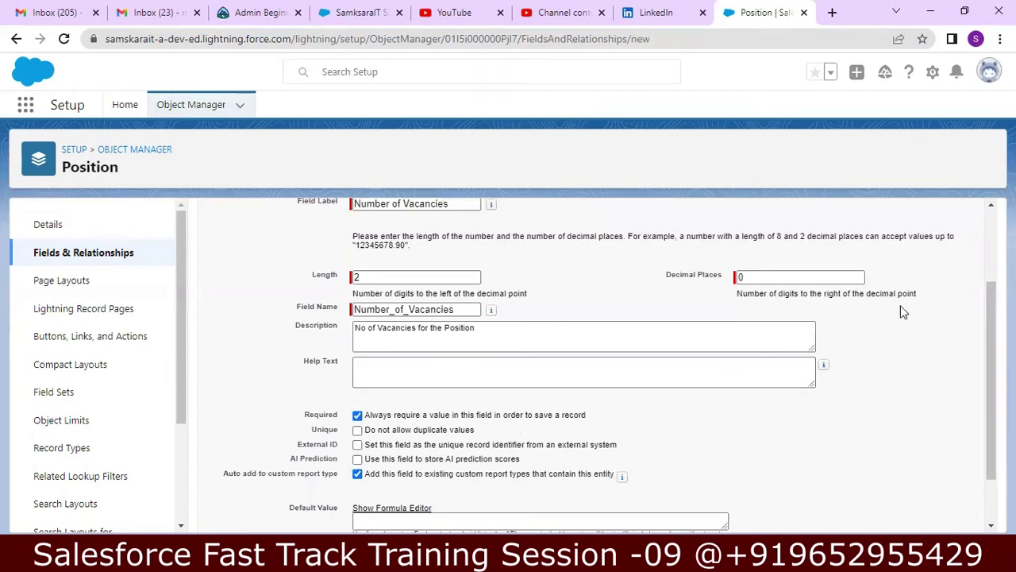
scroll(986, 416, "down", 1)
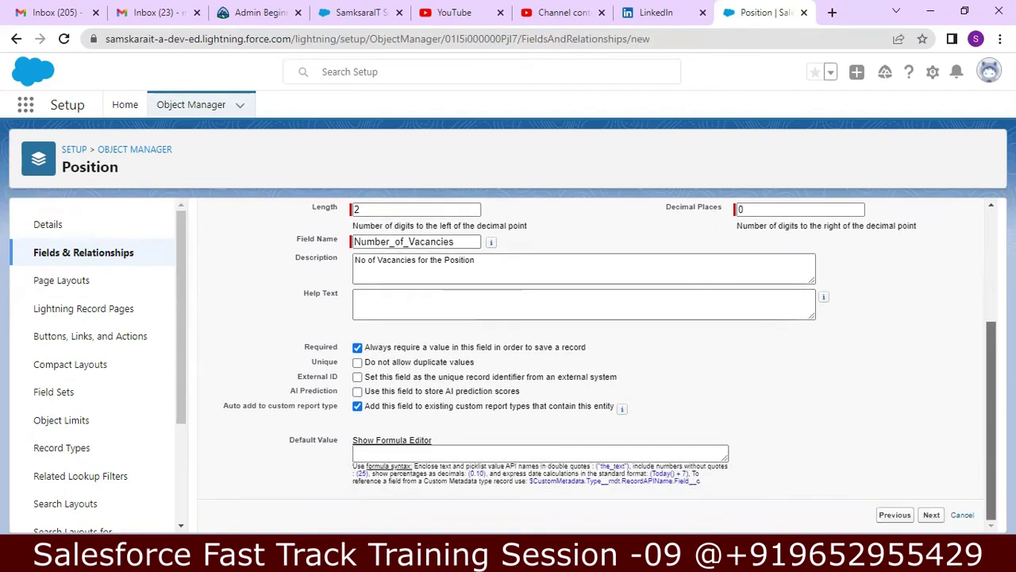
- Accept the security and layout defaults and save Number of Vacancies as Number(2, 0)
left_click(934, 516)
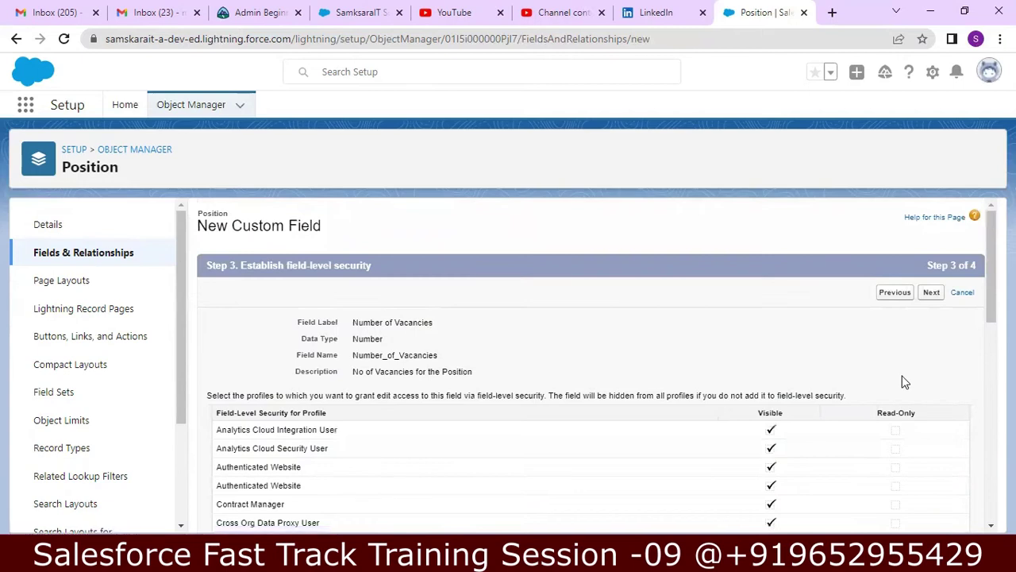
left_click(932, 293)
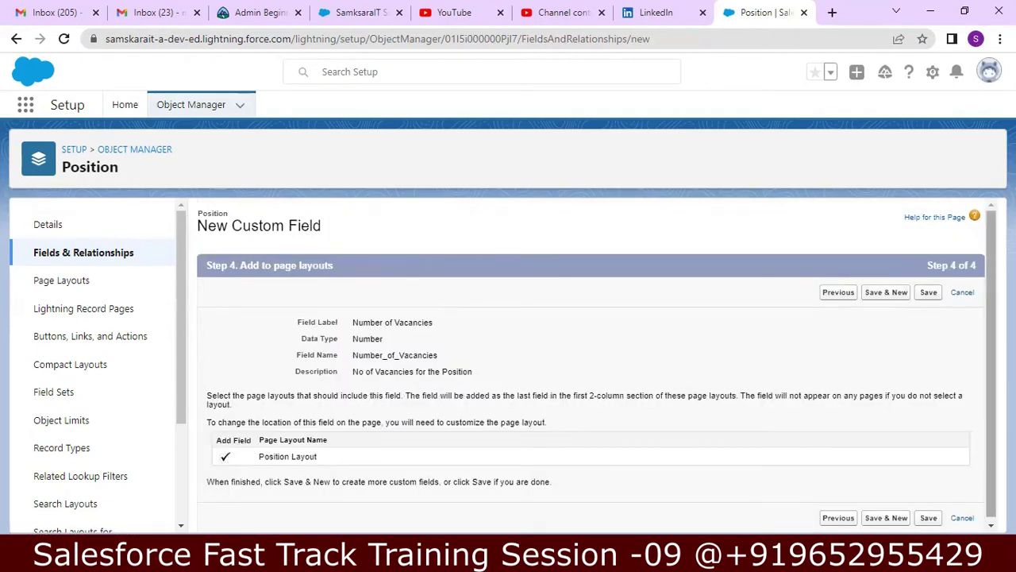
scroll(985, 336, "down", 1)
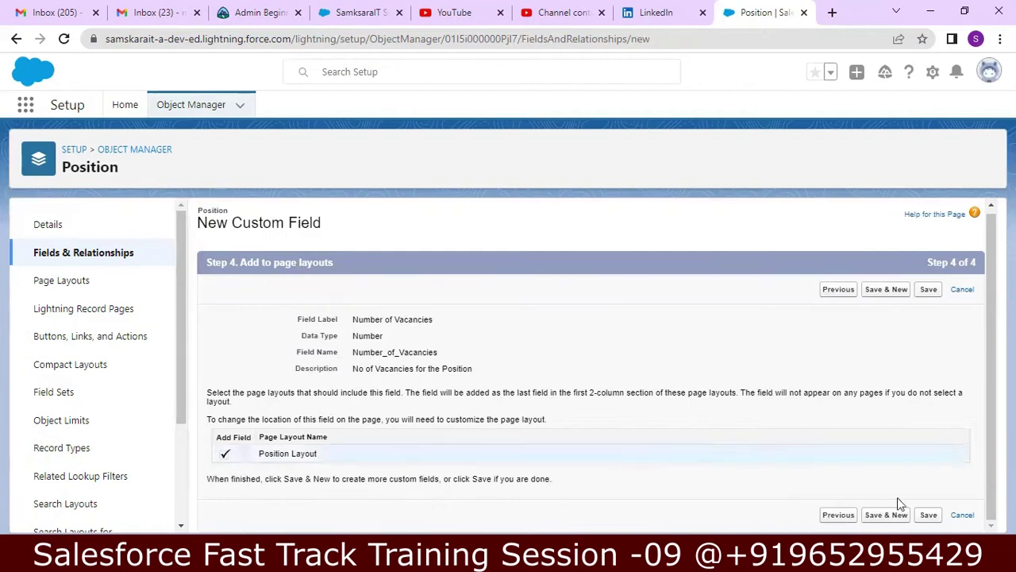
left_click(927, 516)
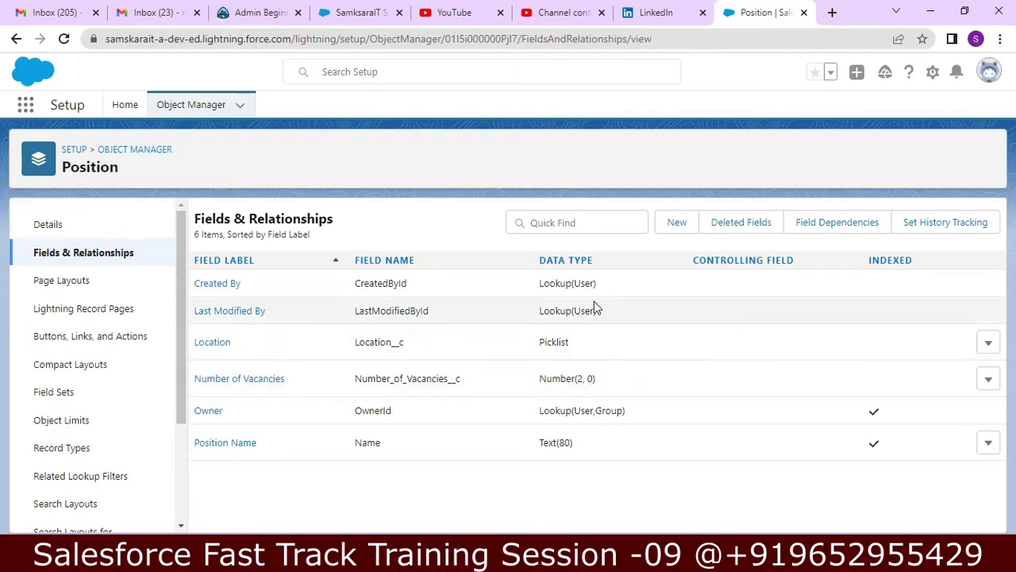
left_click(680, 223)
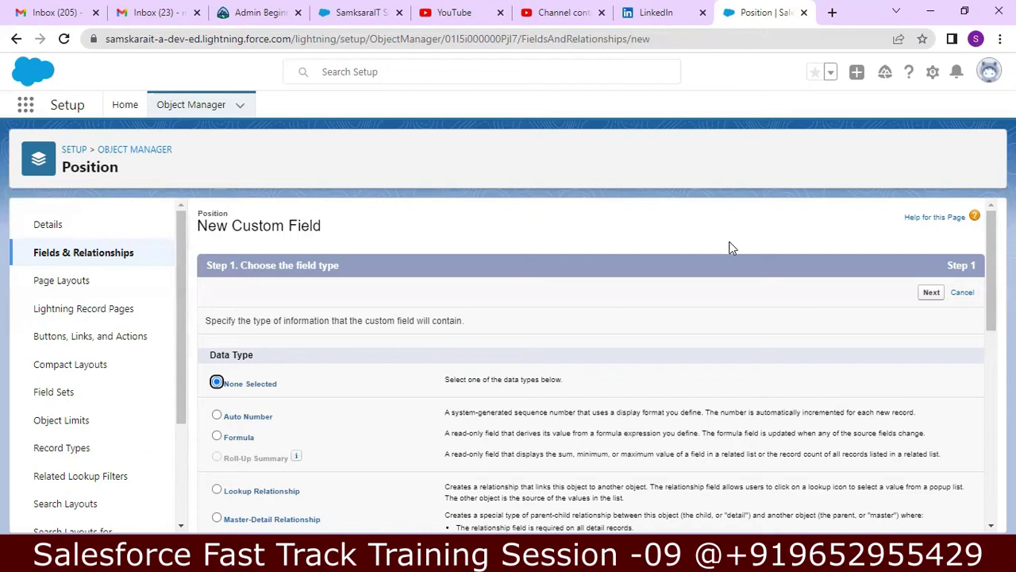
- Pick Picklist as the new Position field's data type and go on to its details
left_click_drag(990, 246, 961, 402)
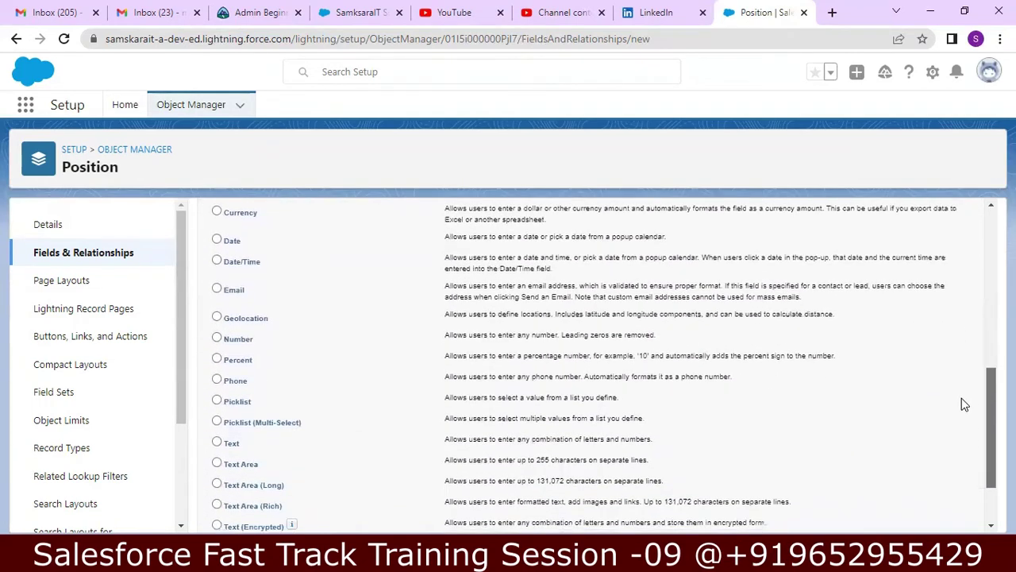
left_click(218, 401)
scroll(985, 453, "down", 2)
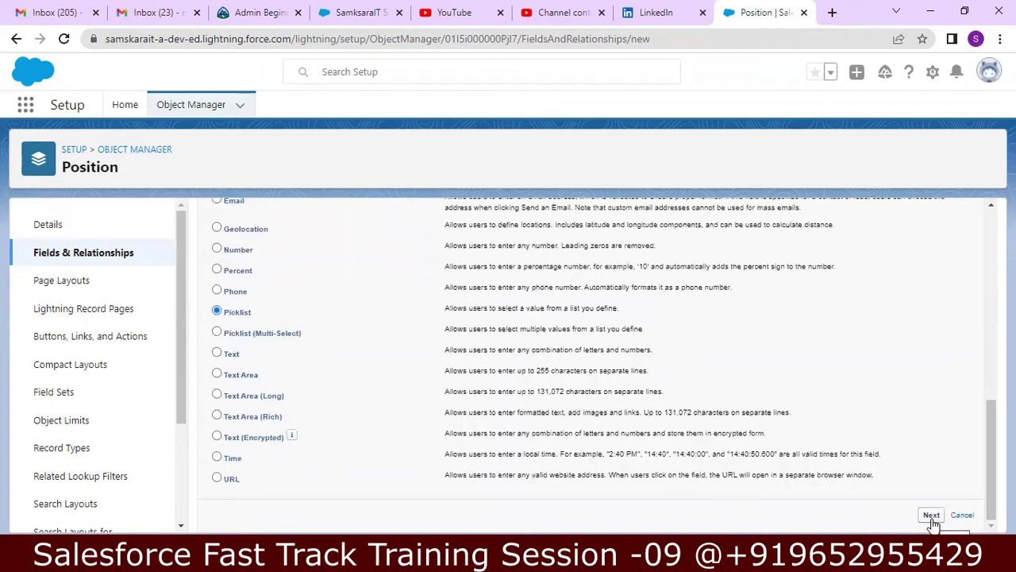
left_click(932, 516)
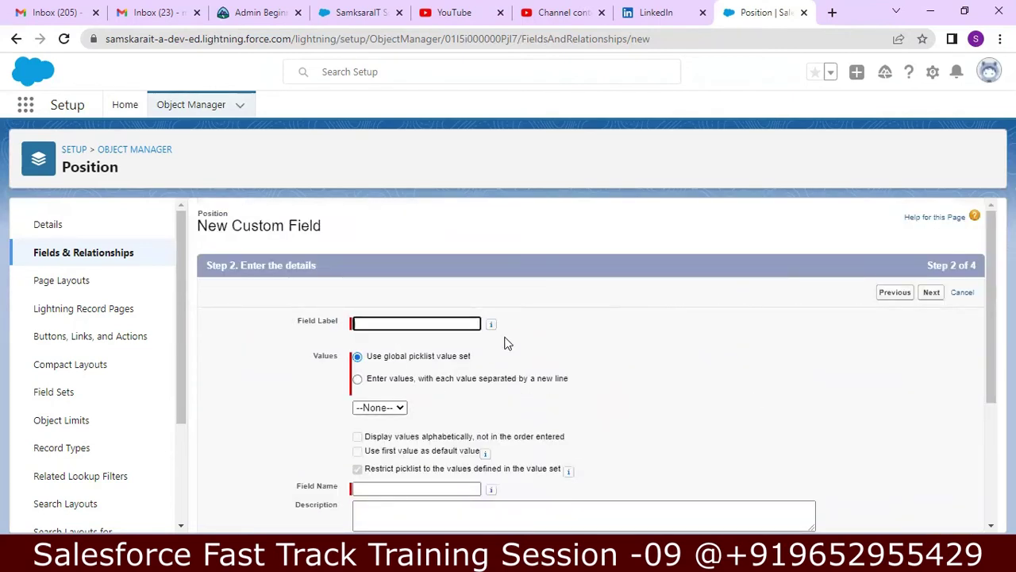
- Enter the field label 'Position Status' so the field name fills in automatically
type("Pos")
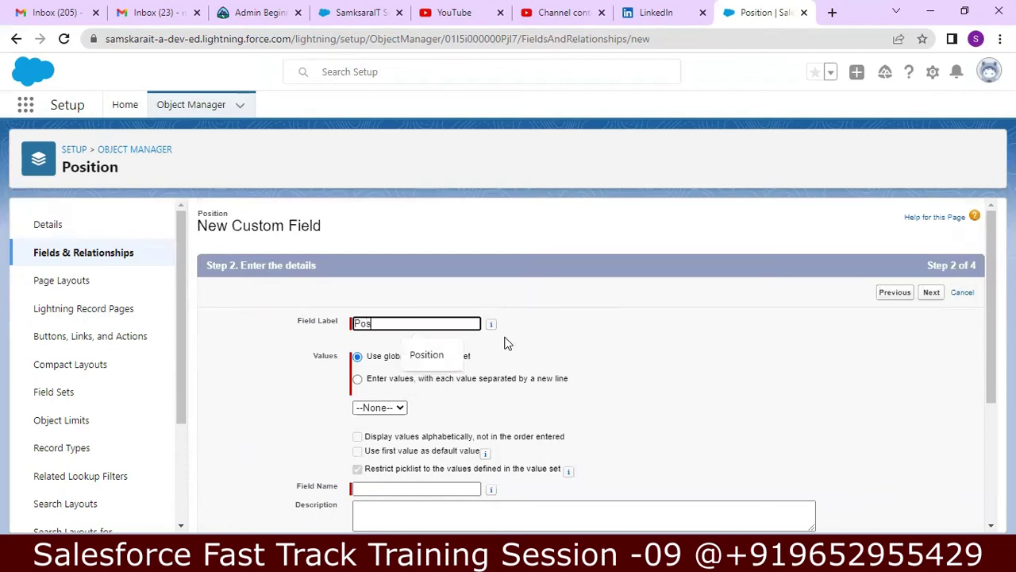
type("it")
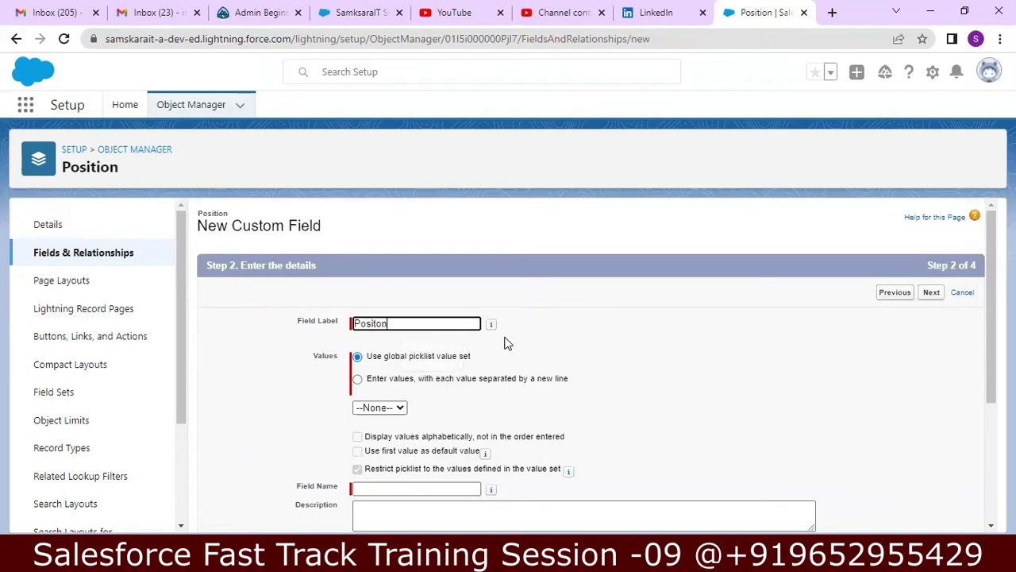
type("ion Status")
scroll(953, 341, "down", 1)
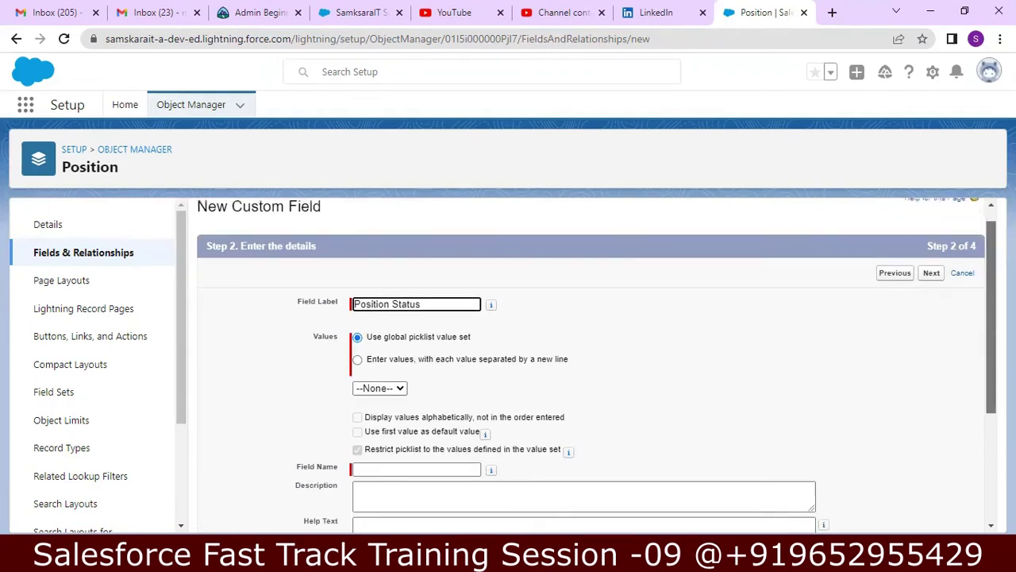
scroll(984, 354, "down", 2)
key("Tab")
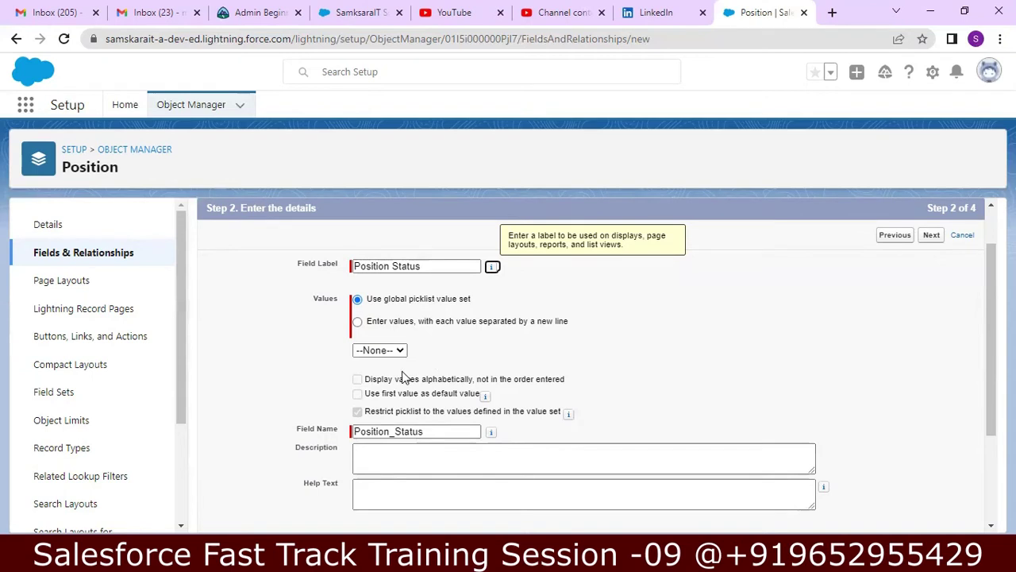
- Define the picklist's own values: New Position, Approved, In Progress, On Hold and Closed
left_click(357, 321)
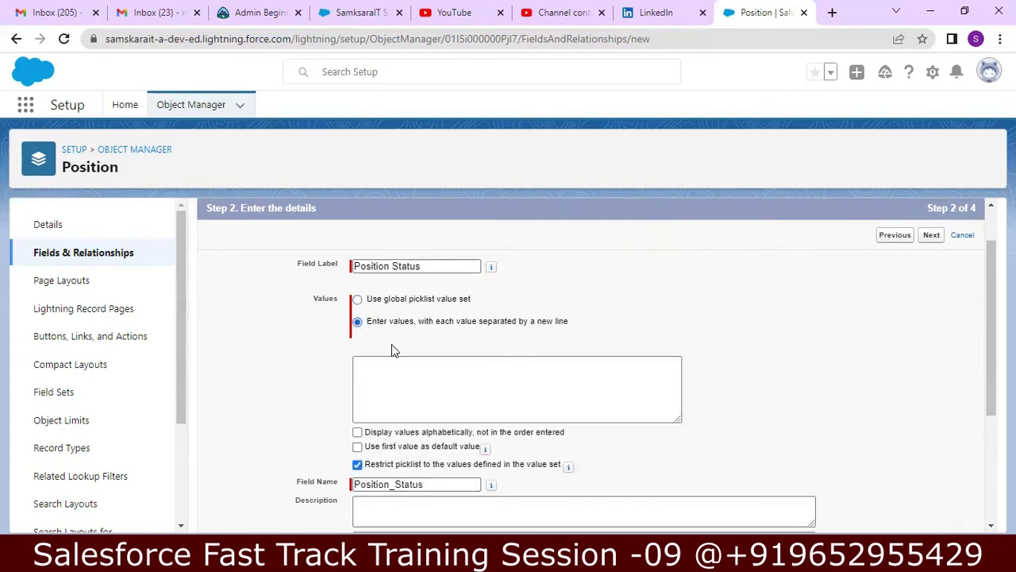
left_click(397, 370)
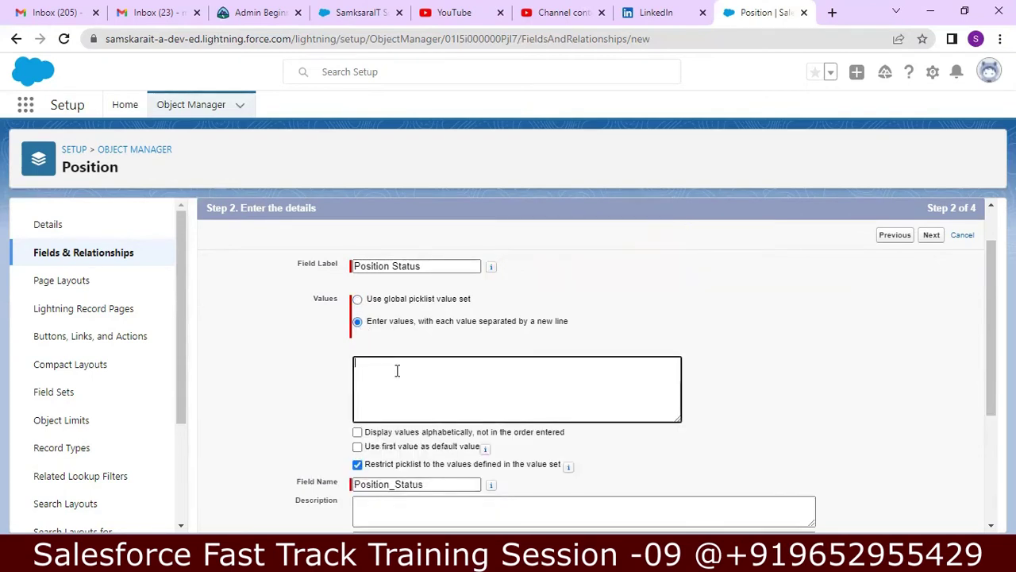
type("Op")
type("Appr")
type("oved ")
type("In P")
type("rogress ")
type("On Hold")
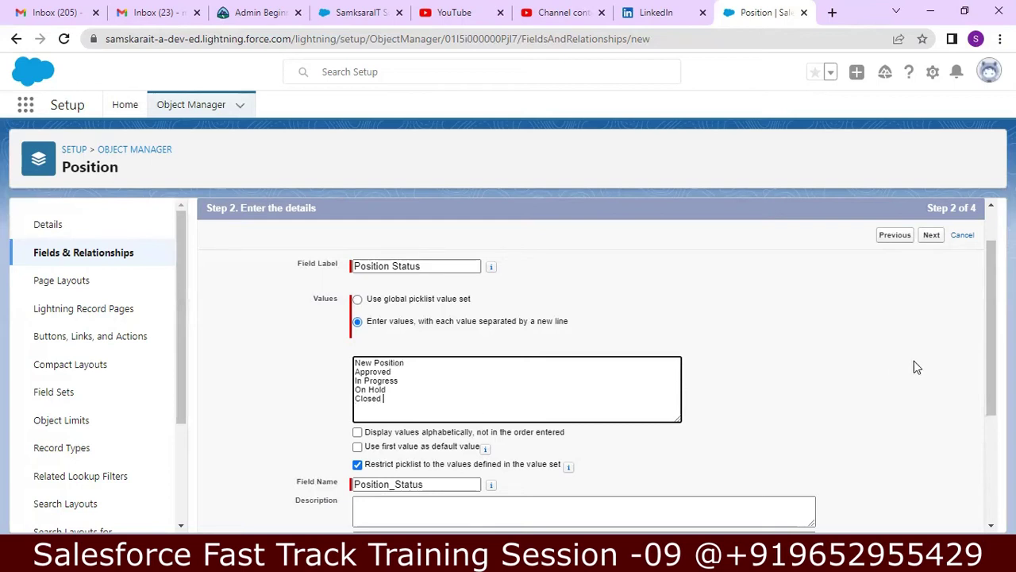
left_click_drag(981, 332, 984, 364)
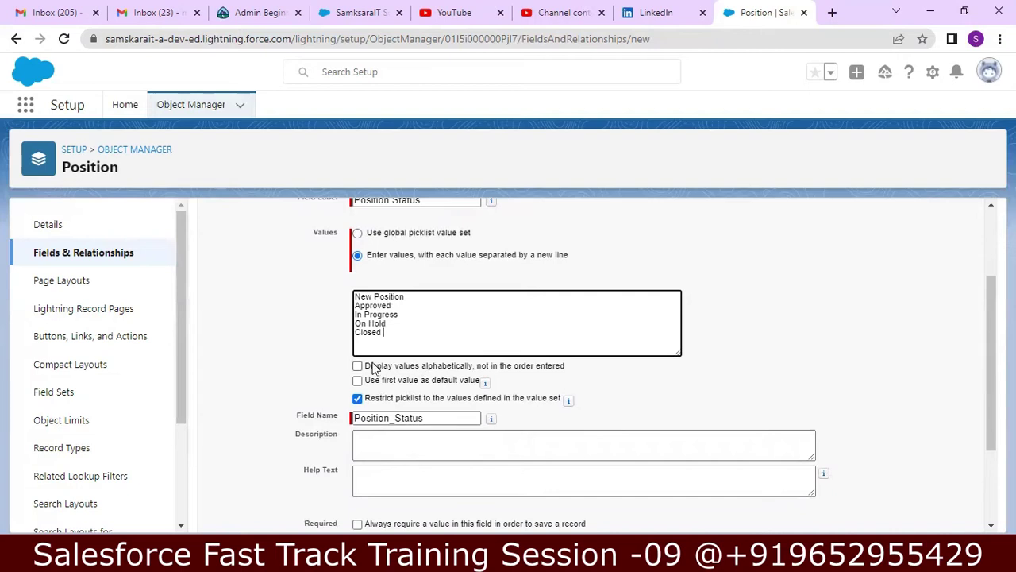
- Default Position Status to its first value, describe it as 'Status of the Job Posting Position', and continue
left_click(359, 382)
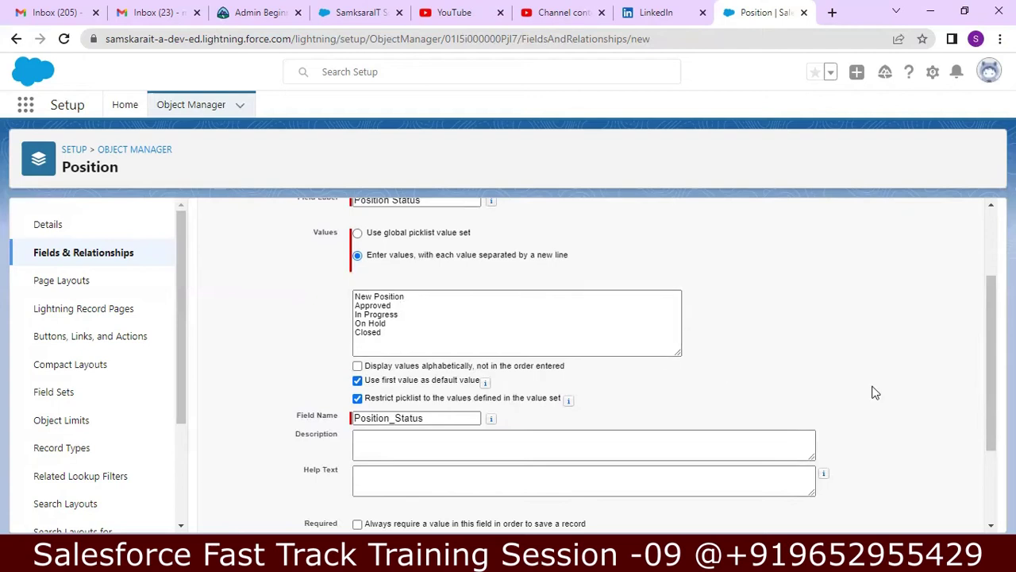
scroll(978, 392, "down", 1)
left_click(580, 387)
type("Stat")
type("us of th")
type("e C")
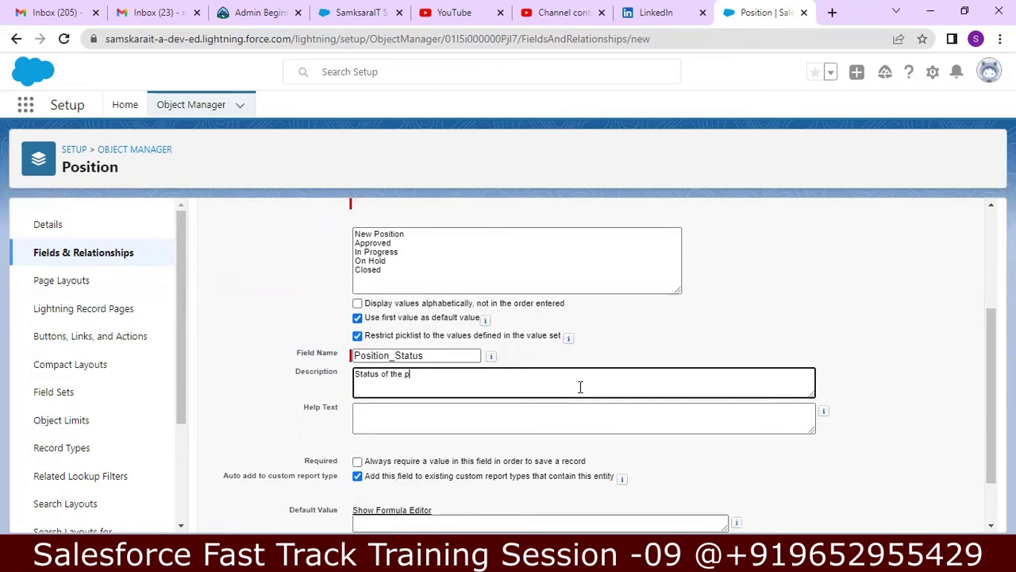
type("OB")
type(" Posting Po")
type("sitio")
type("ition")
left_click(983, 364)
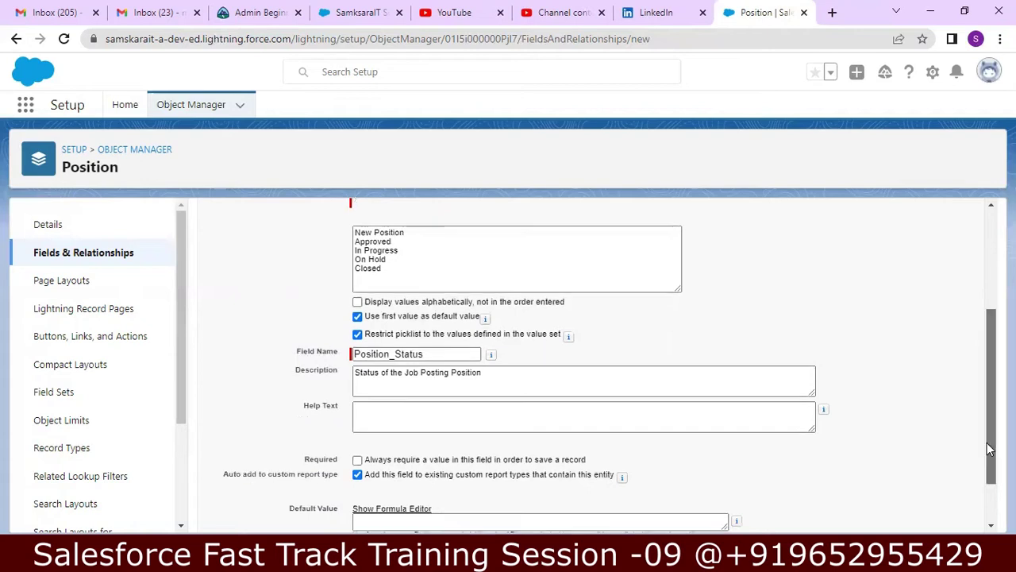
scroll(987, 442, "down", 1)
left_click(931, 515)
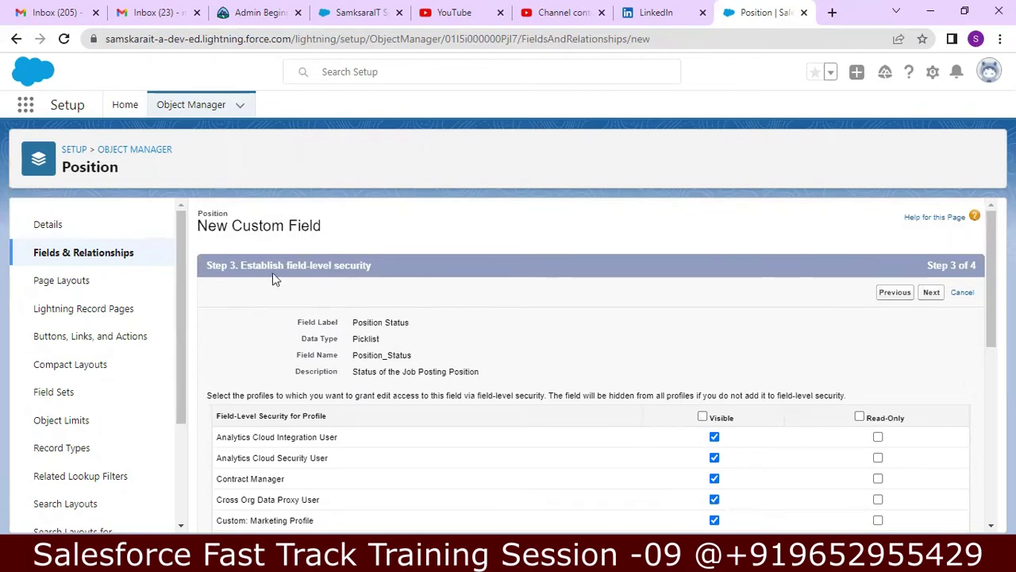
- Save the Position Status picklist with default page layouts and begin another Position custom field
left_click_drag(991, 277, 991, 308)
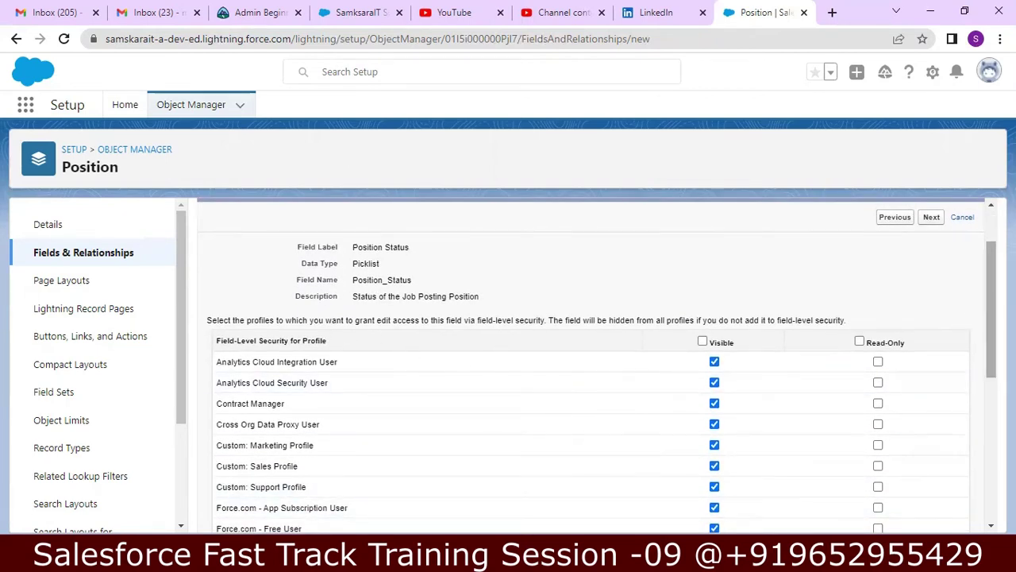
left_click_drag(989, 311, 976, 481)
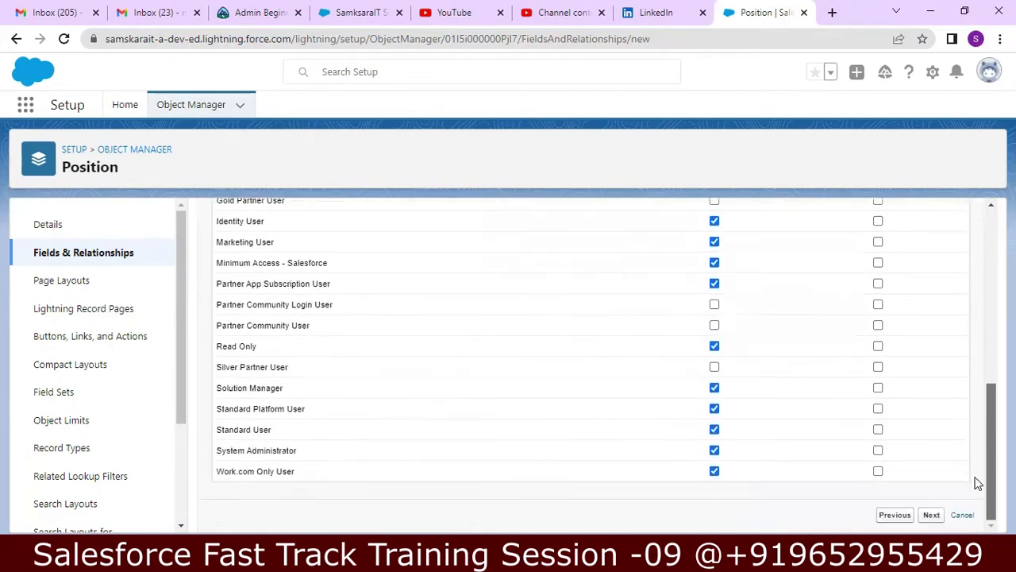
left_click(931, 515)
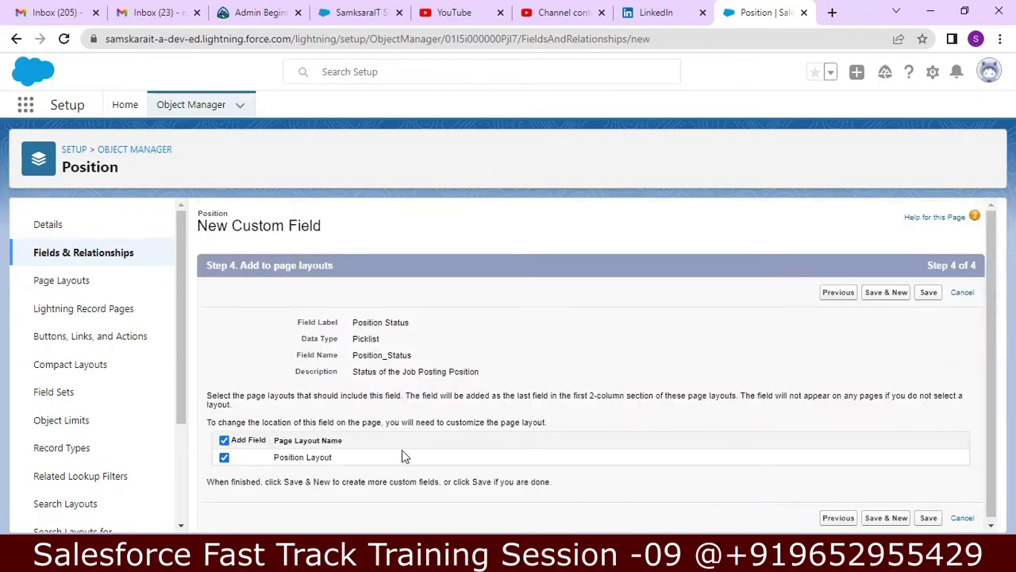
left_click(929, 293)
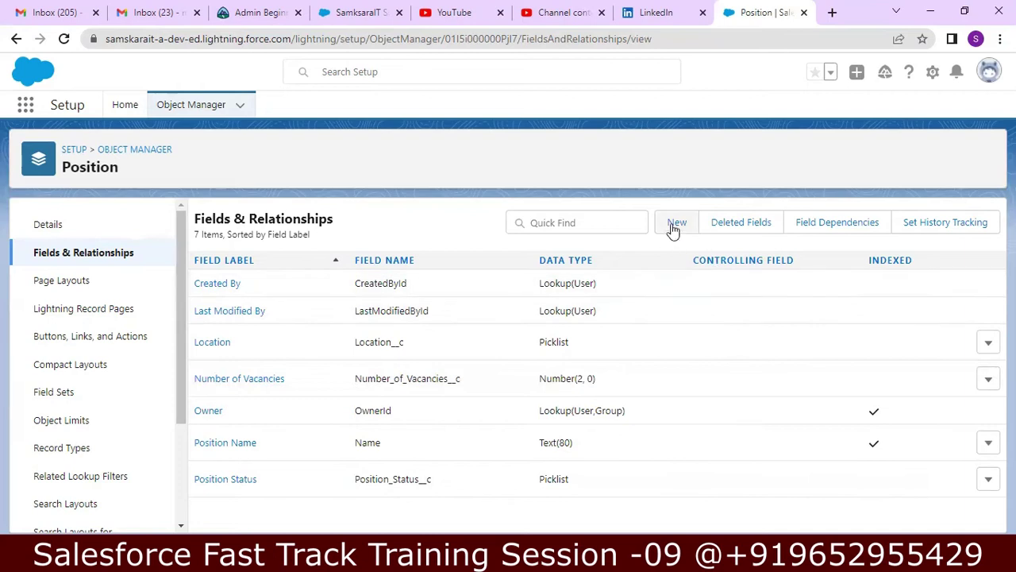
left_click(675, 227)
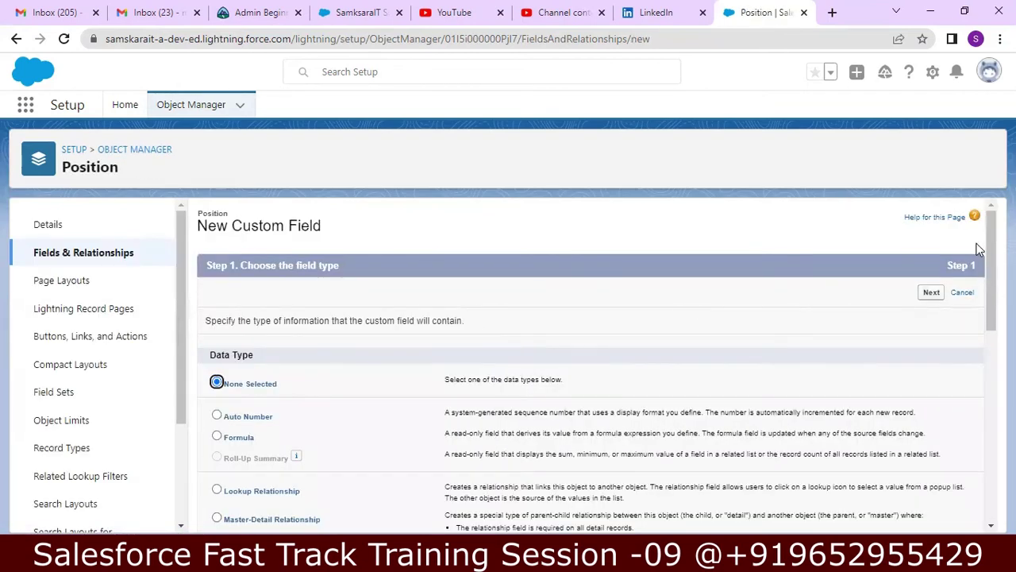
- Choose Date as the new field's data type and continue to its details
left_click_drag(990, 257, 976, 329)
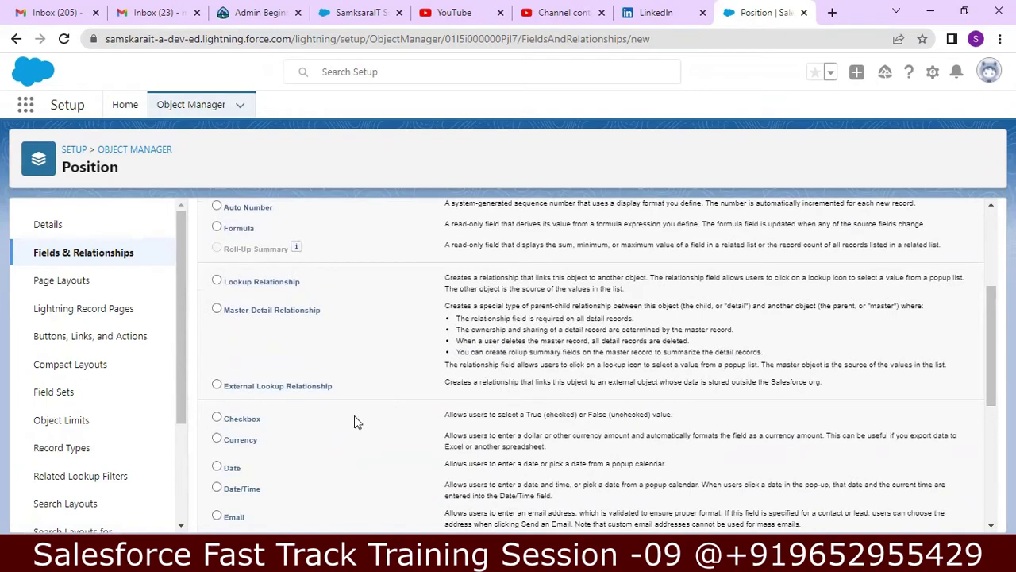
left_click(216, 467)
scroll(979, 475, "down", 4)
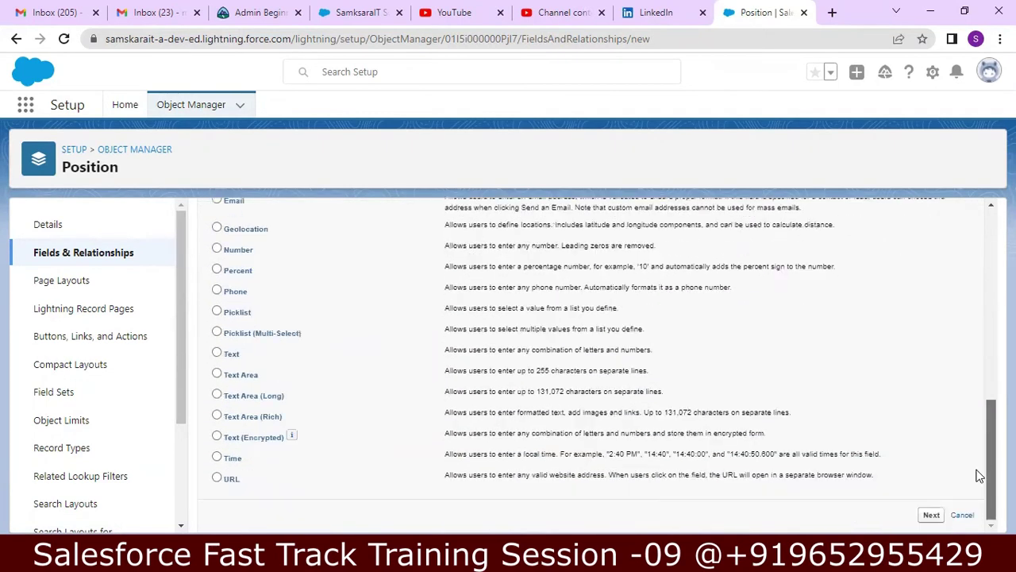
left_click(928, 516)
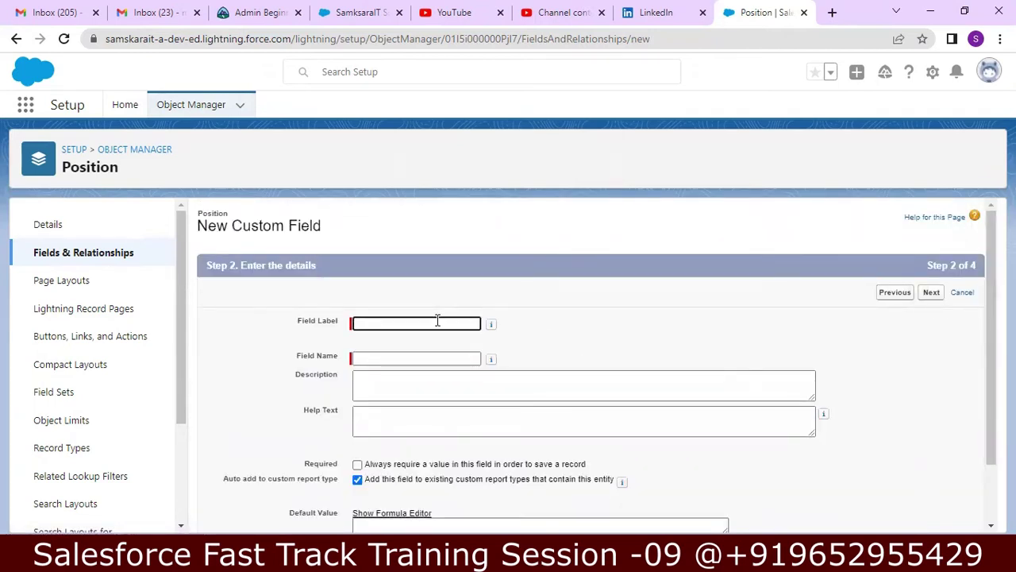
- Label the field 'Open Date', describe it as 'Position Open Date', and save it on Position Layout
type("Open Date")
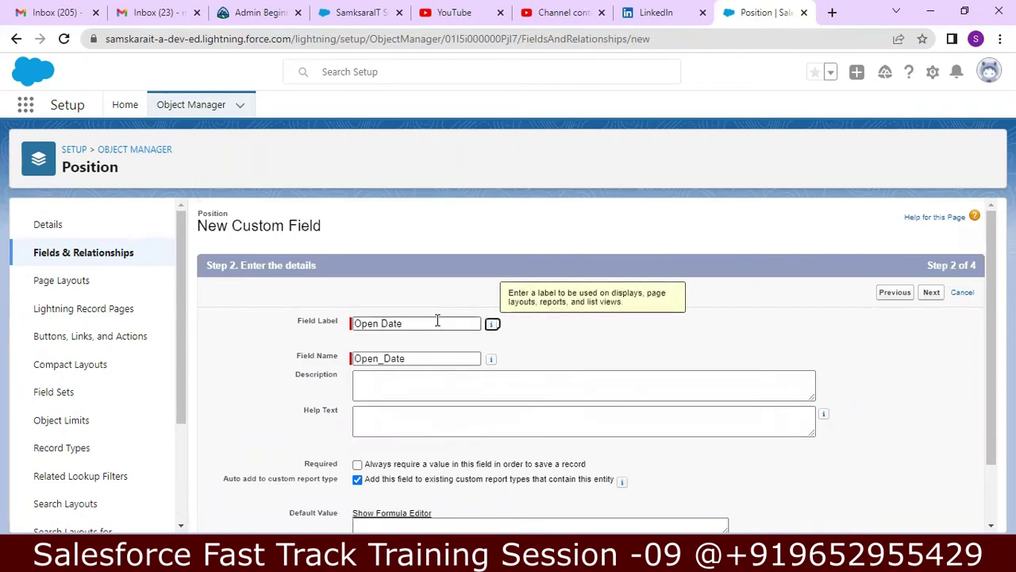
key("Tab")
left_click(404, 379)
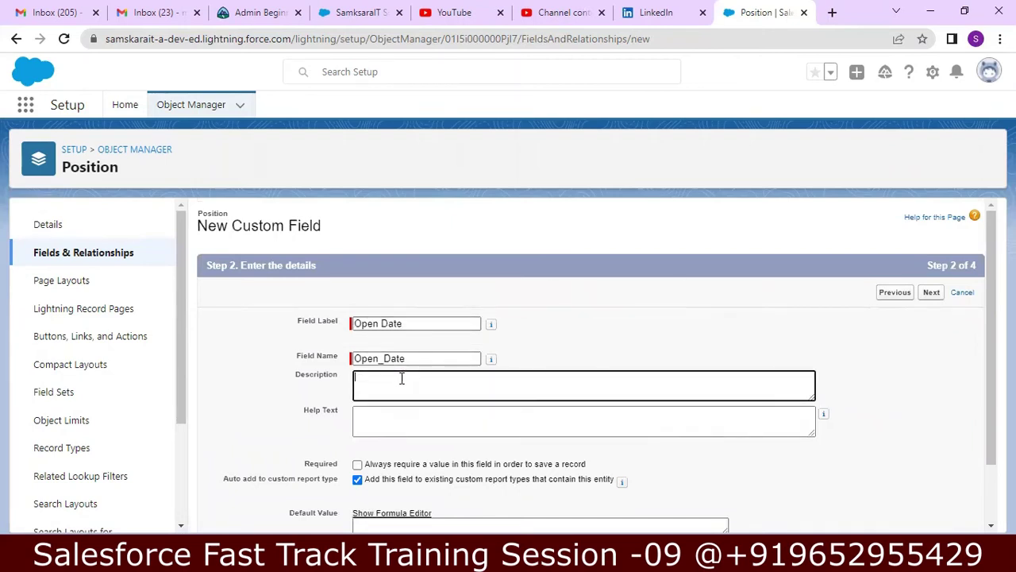
type("Position Open Date")
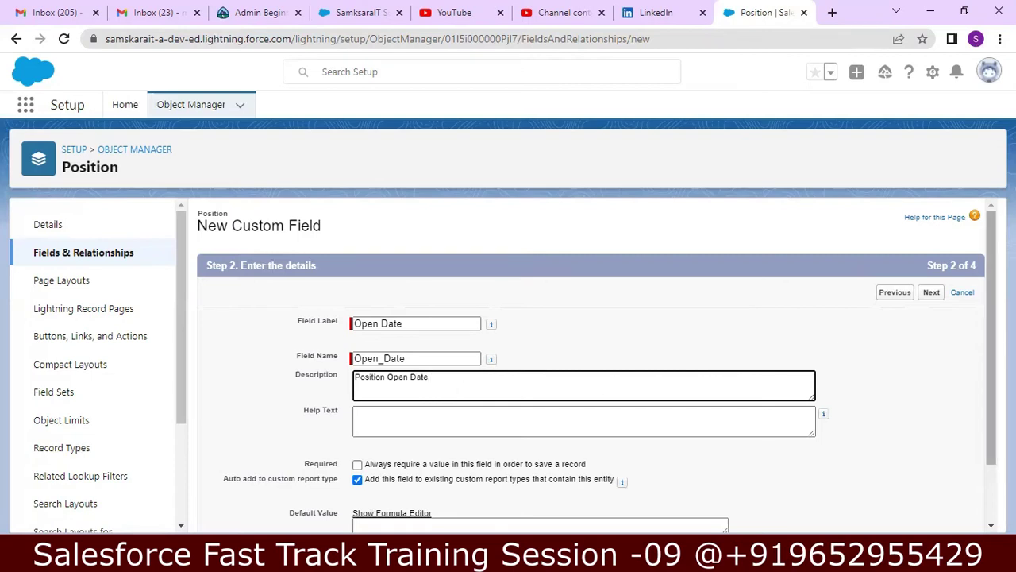
scroll(987, 305, "down", 1)
left_click_drag(989, 307, 984, 338)
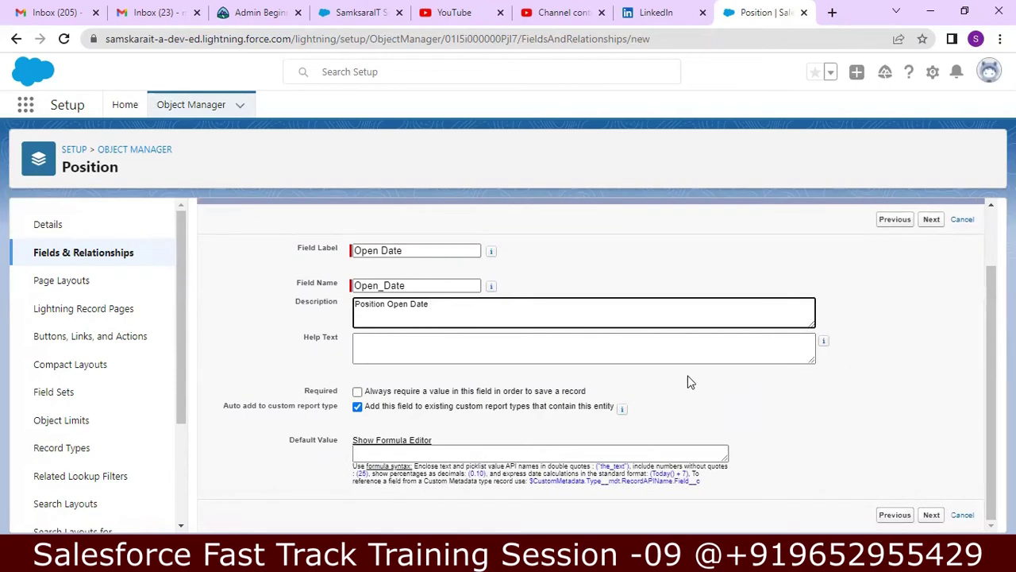
left_click(675, 351)
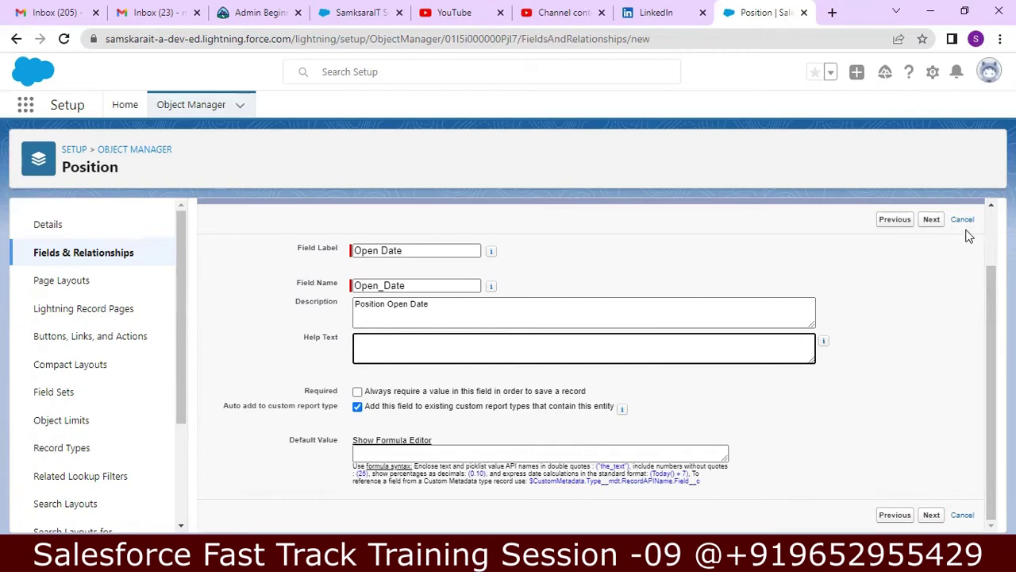
left_click(931, 220)
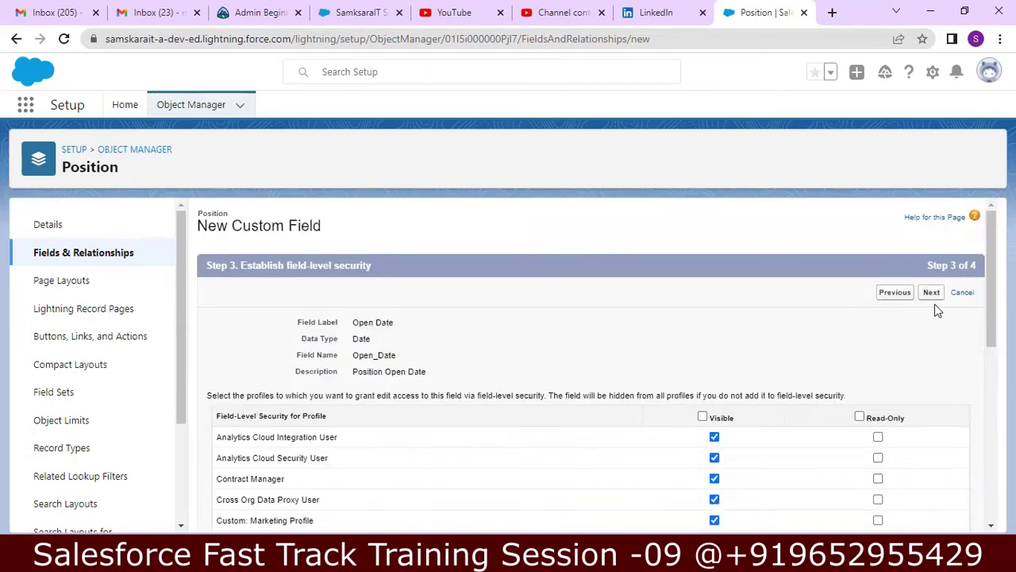
left_click(931, 292)
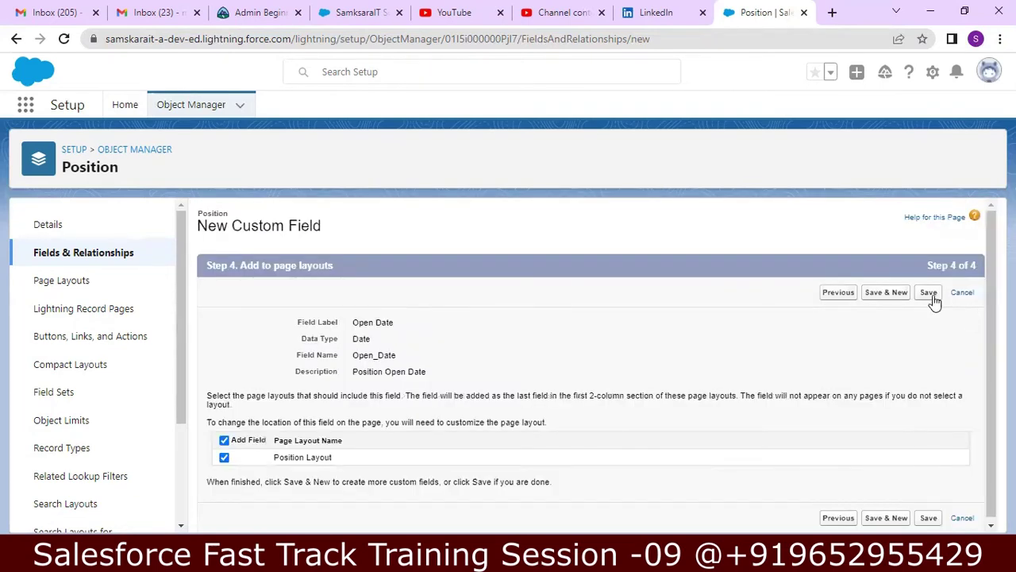
left_click(932, 295)
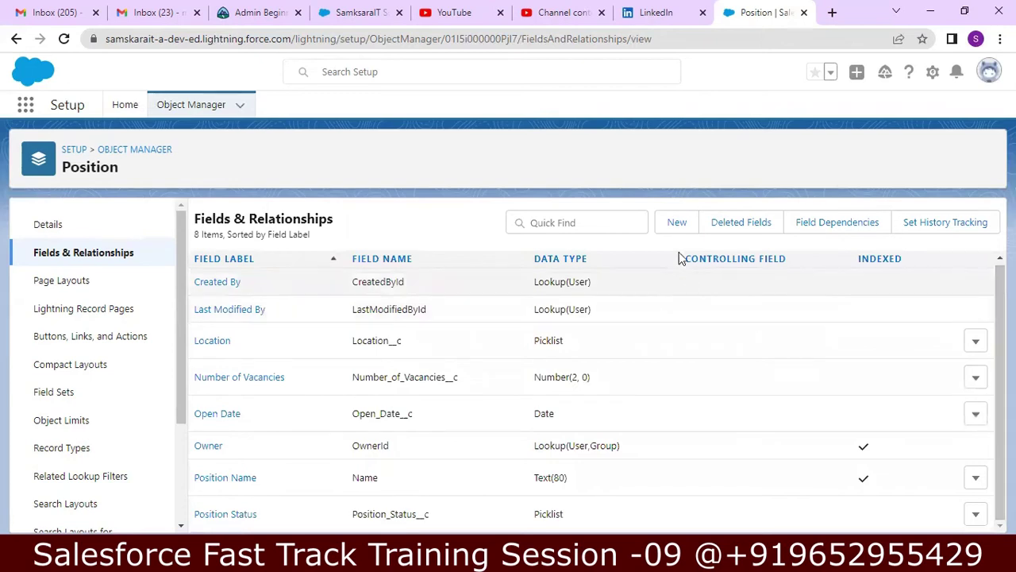
- Start another Position custom field with the Date data type and reach its details step
left_click(678, 230)
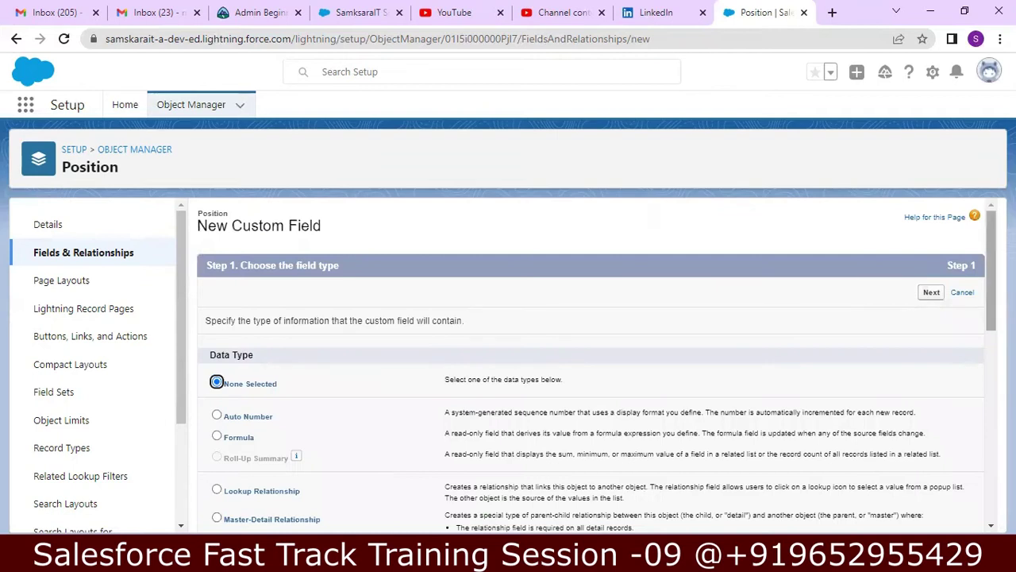
scroll(866, 297, "down", 2)
scroll(990, 311, "down", 2)
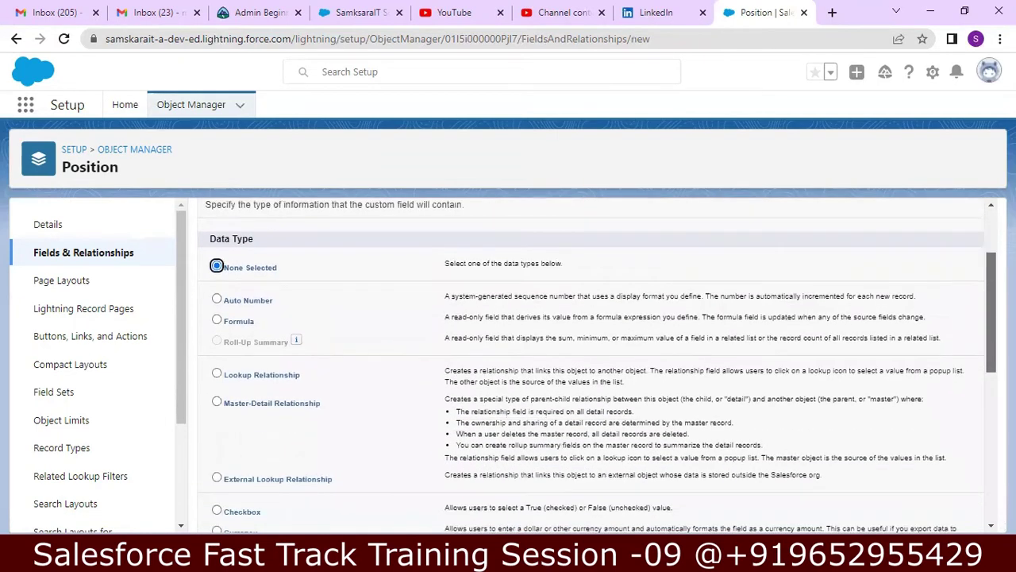
left_click_drag(991, 312, 976, 351)
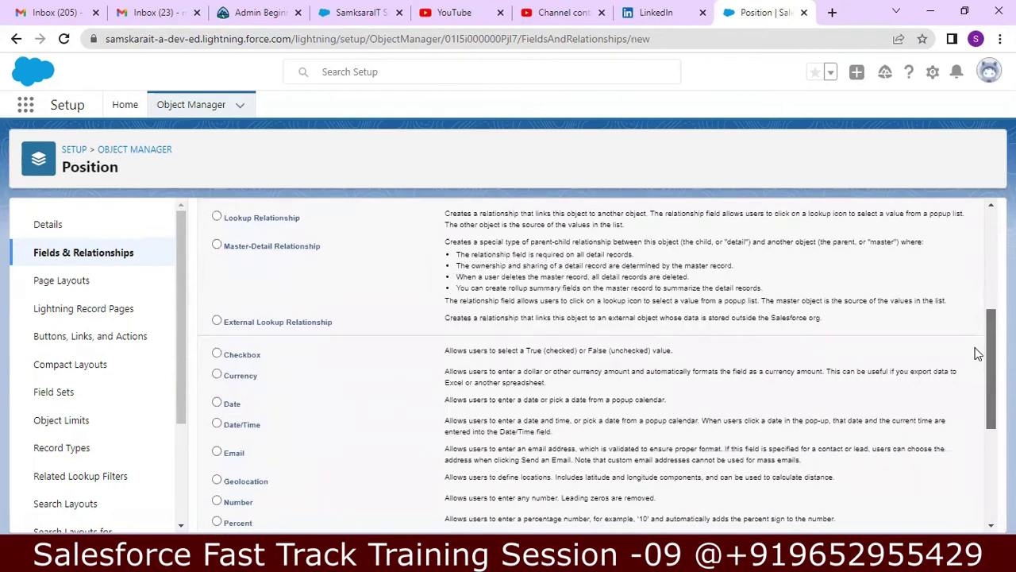
left_click(217, 404)
scroll(978, 445, "down", 5)
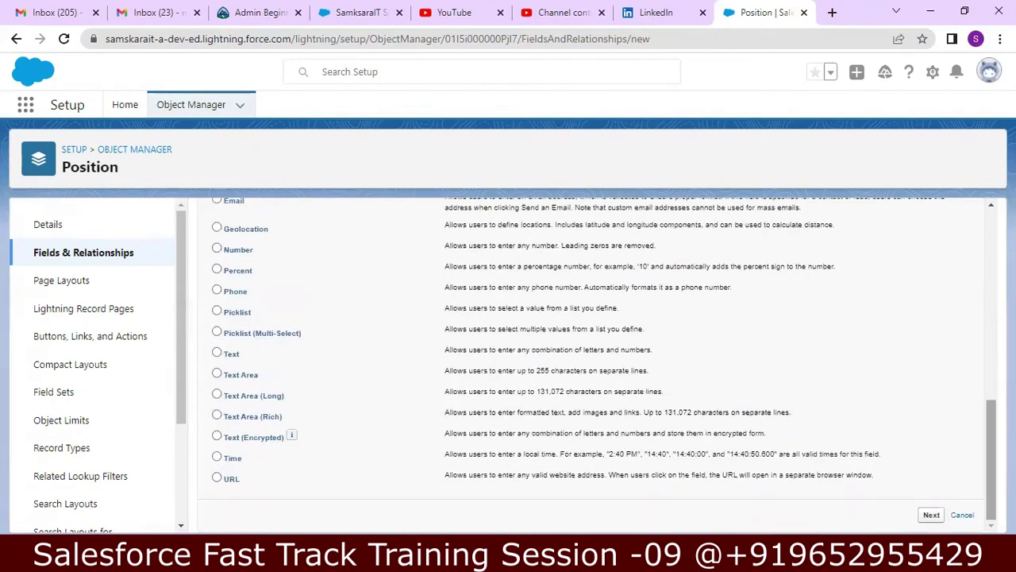
left_click_drag(979, 440, 979, 249)
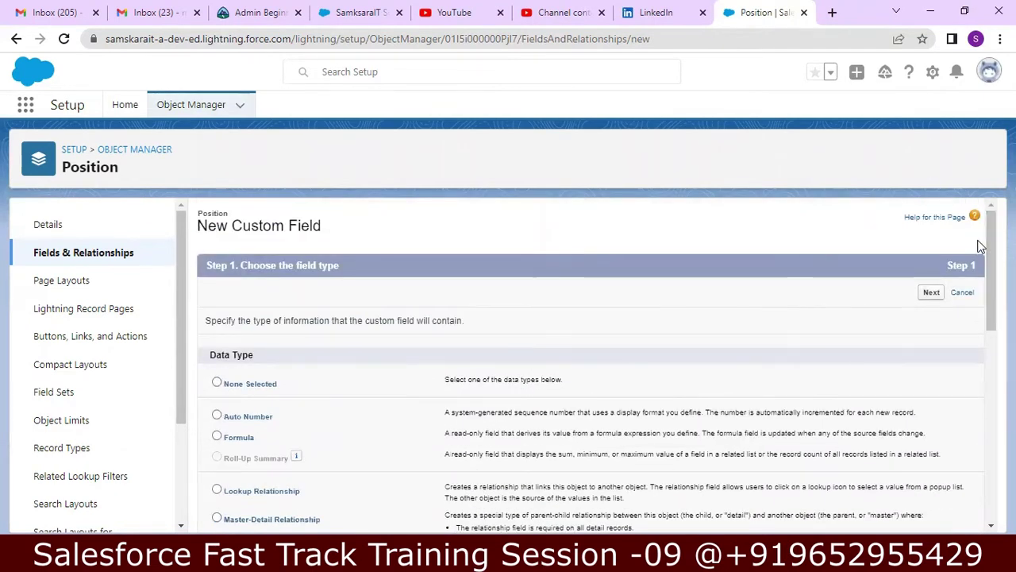
left_click(932, 292)
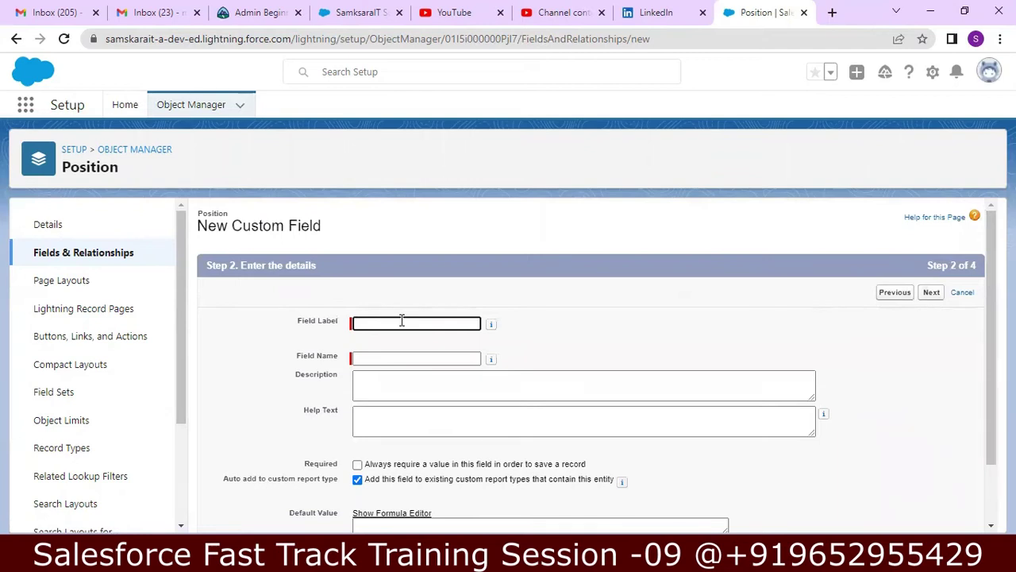
- Label the date field 'Milestone Date', describe it as 'Job Position Closing Date', and make it required
type("Milestone Date")
left_click(383, 357)
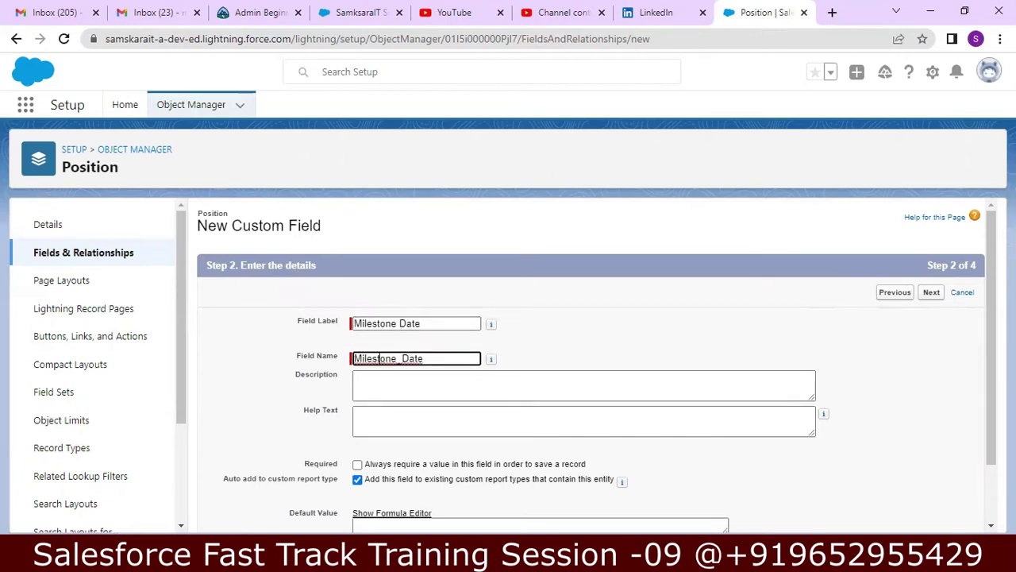
scroll(991, 358, "down", 1)
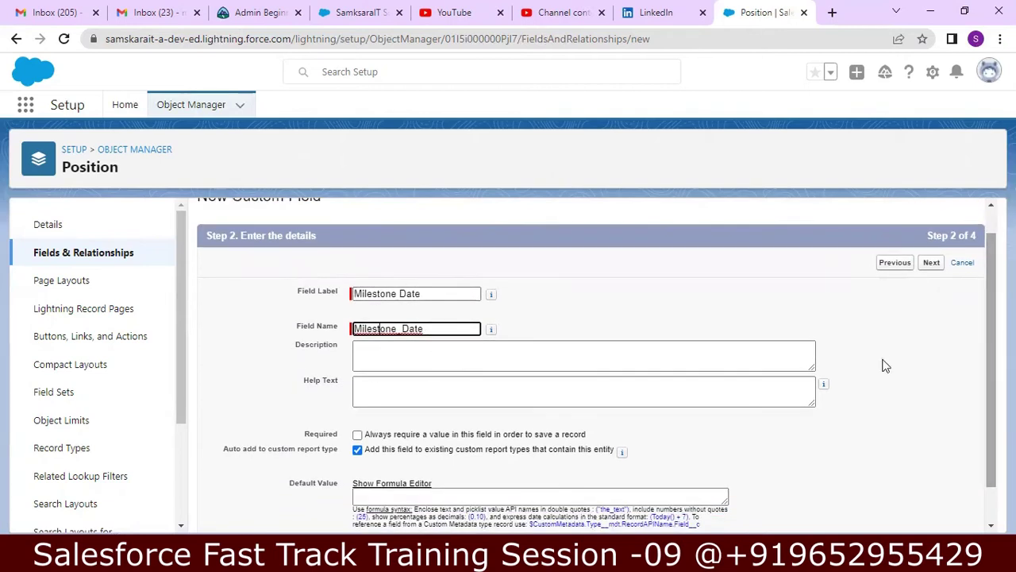
left_click(620, 359)
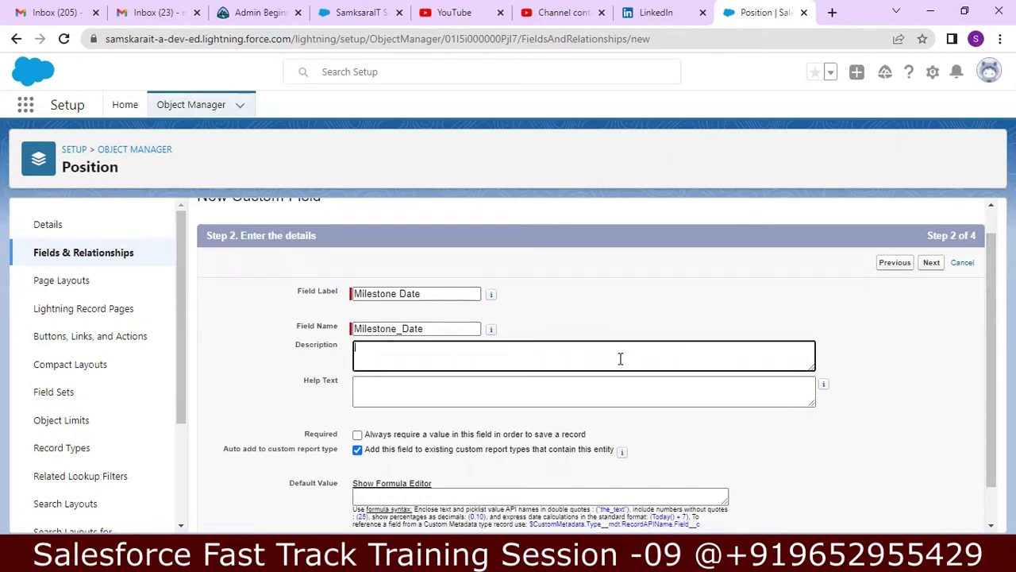
type("Job Position Closing Date")
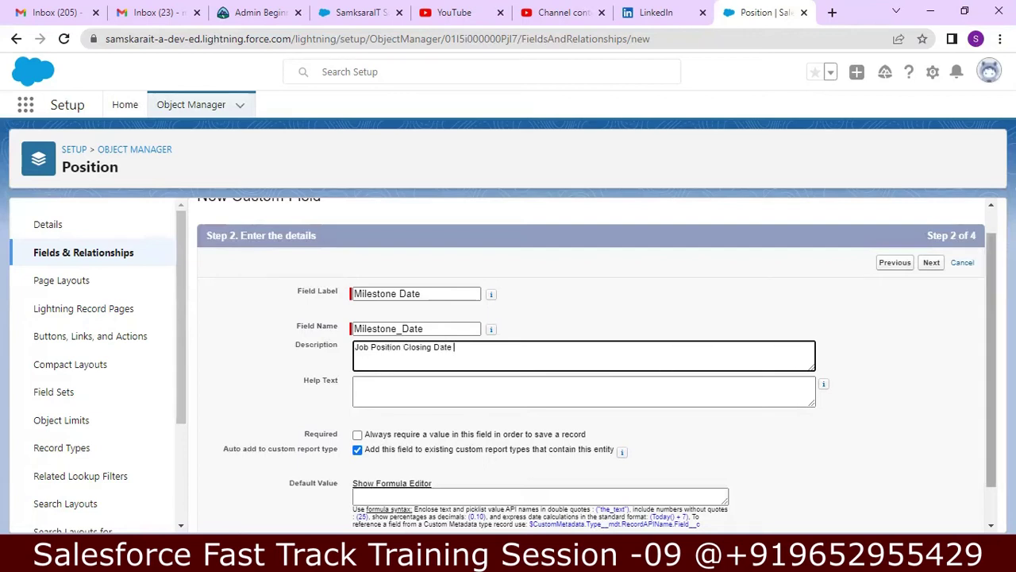
left_click(358, 433)
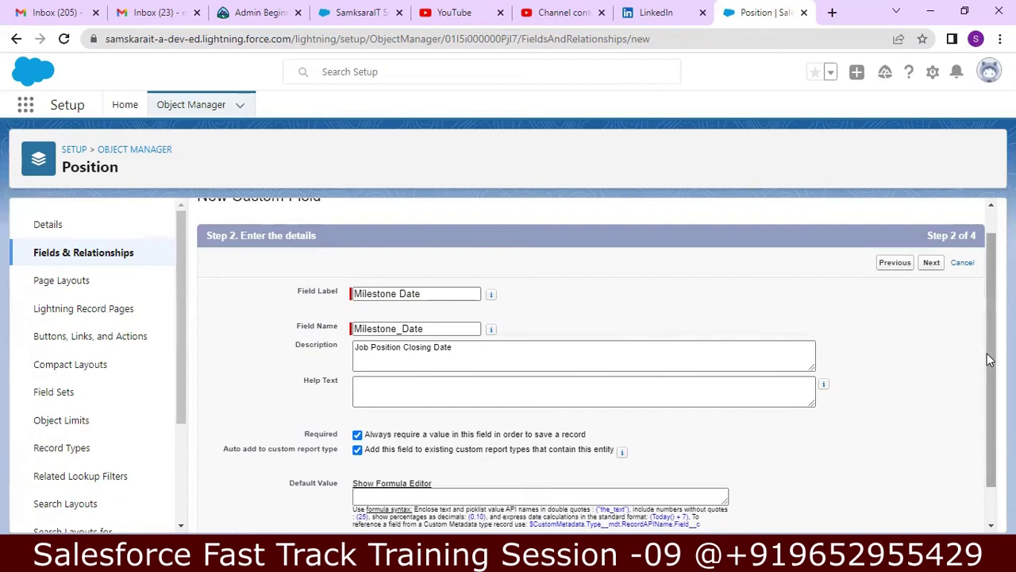
scroll(987, 354, "up", 1)
scroll(988, 373, "down", 1)
scroll(988, 425, "up", 2)
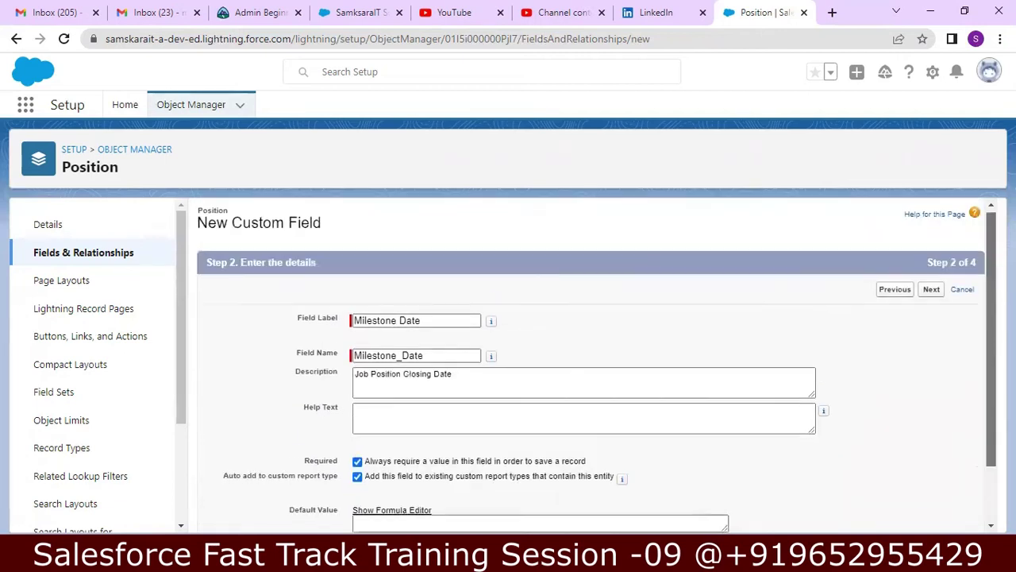
left_click_drag(925, 268, 903, 261)
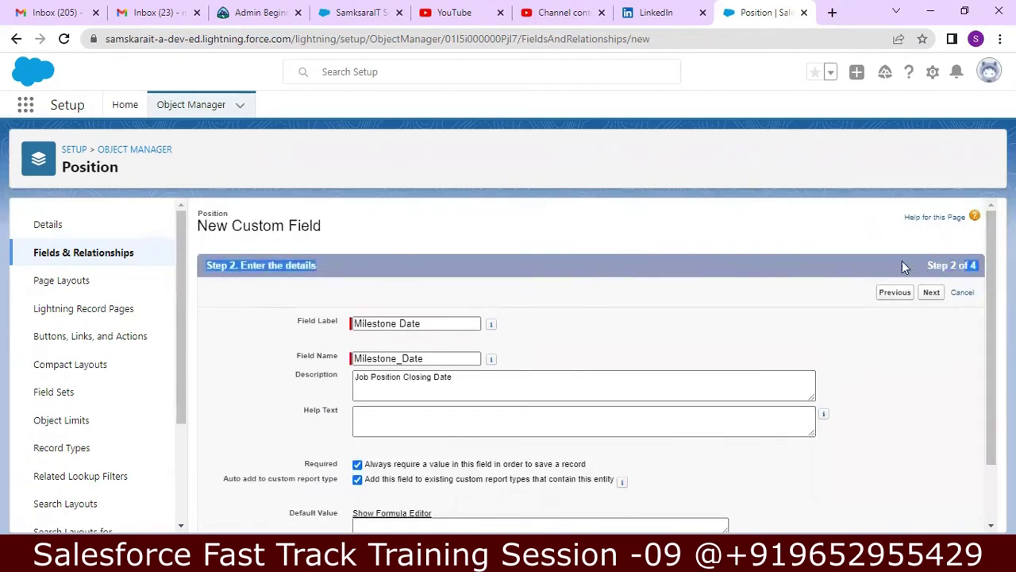
left_click(932, 293)
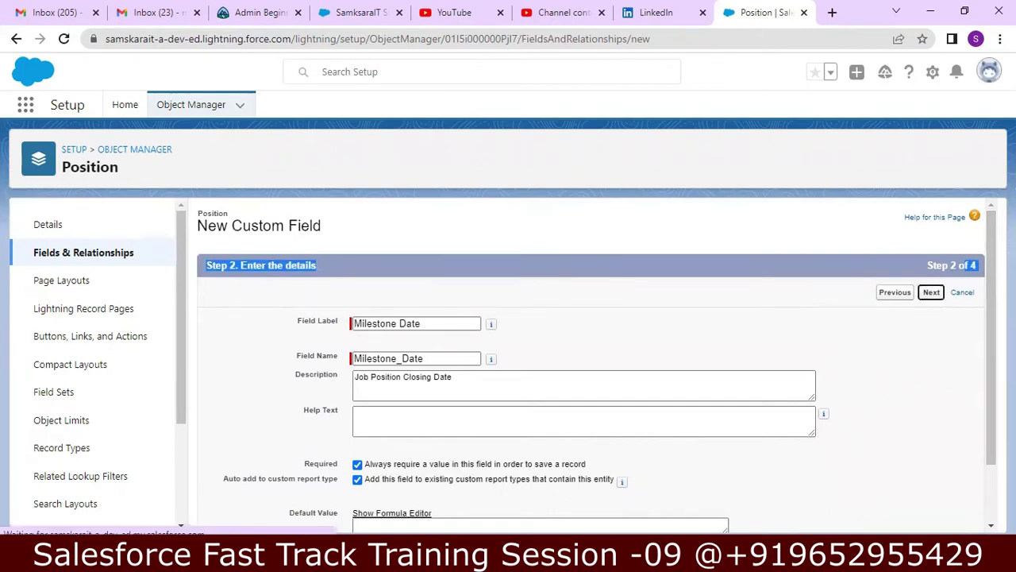
- Keep the default field-level security and page layout, and save Milestone Date
scroll(597, 365, "down", 1)
scroll(597, 365, "up", 1)
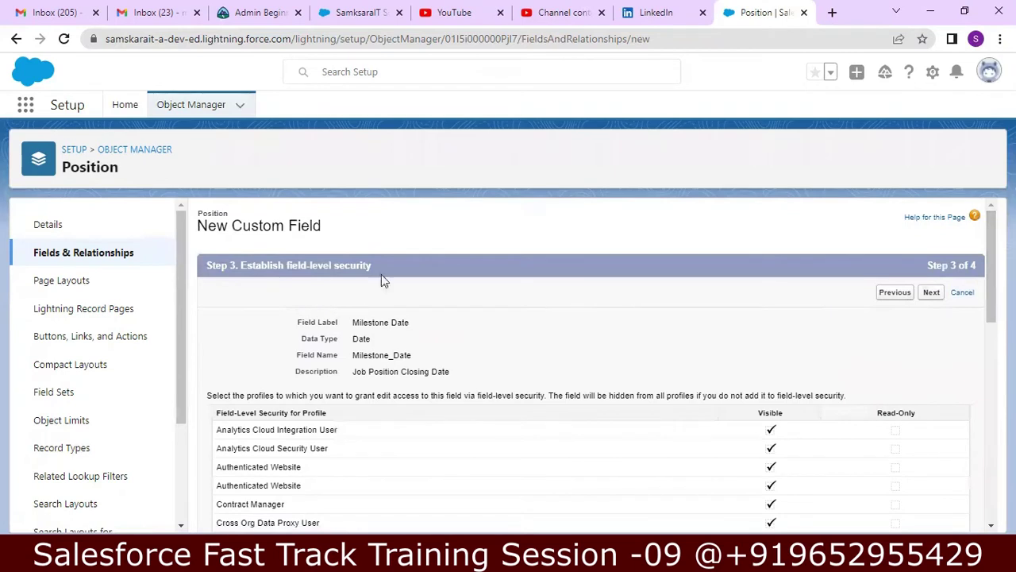
left_click_drag(206, 265, 390, 286)
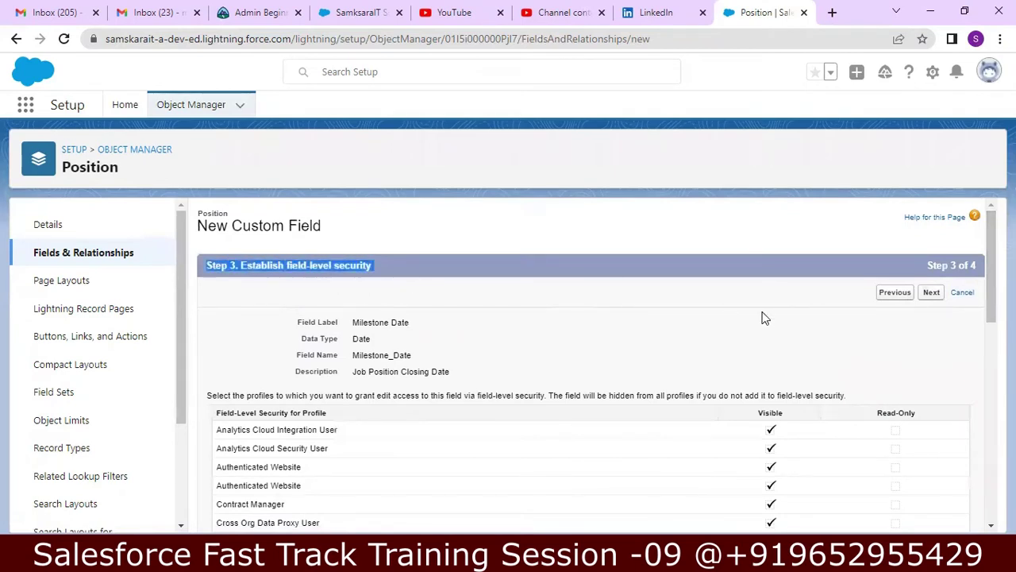
left_click(938, 294)
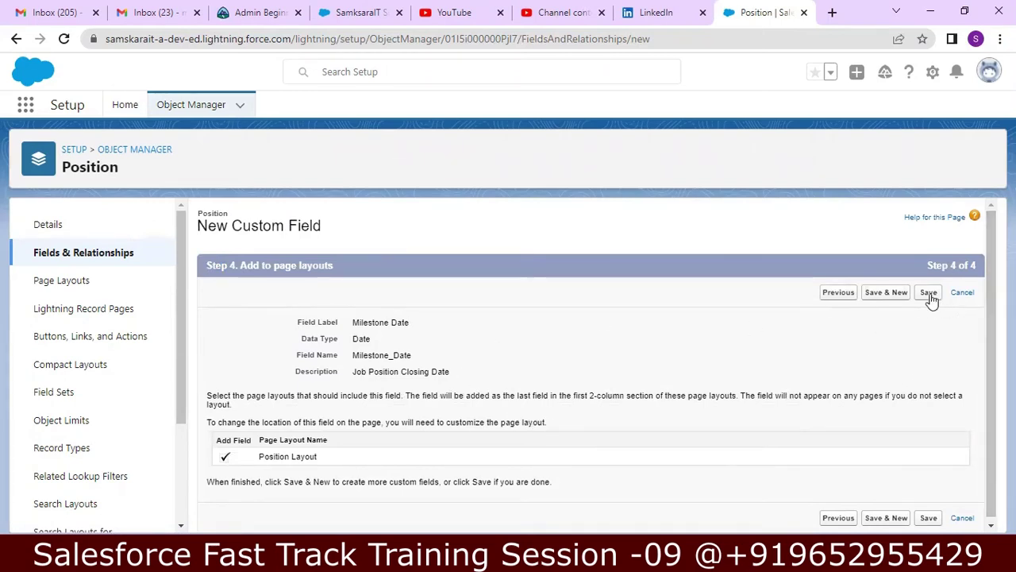
left_click(929, 293)
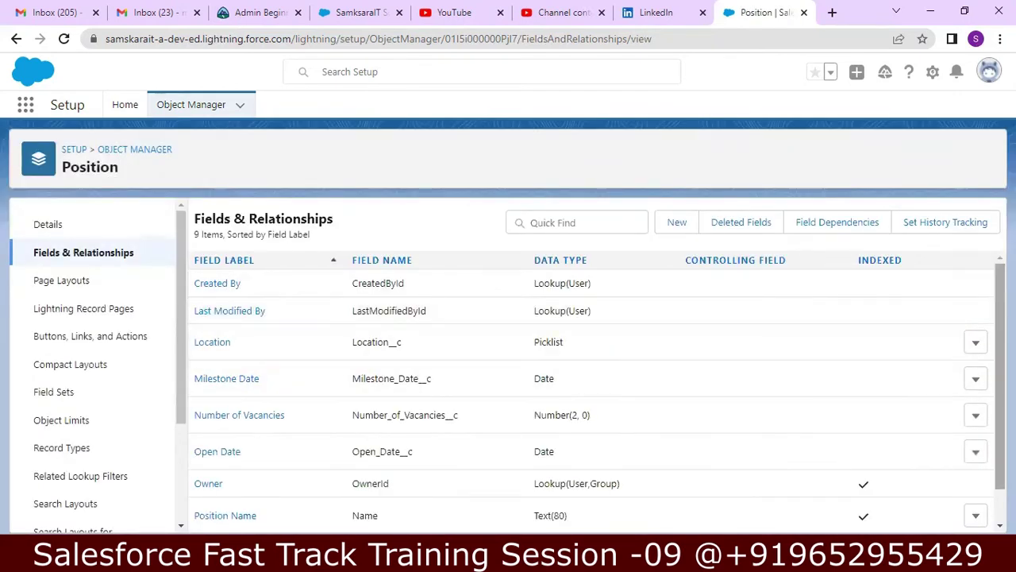
- Start a new Position custom field and pick Currency as its data type
scroll(596, 389, "down", 1)
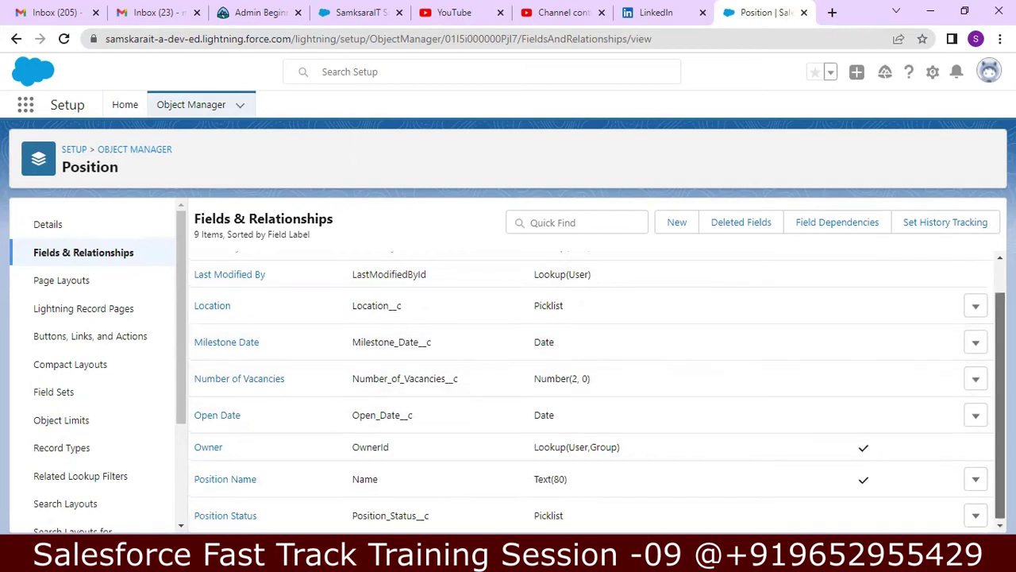
scroll(429, 315, "up", 1)
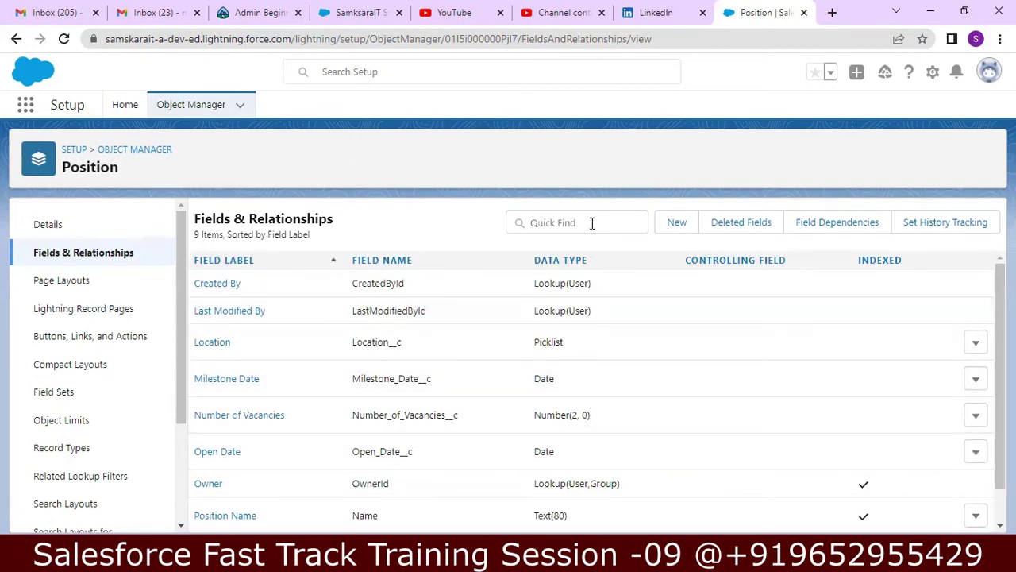
left_click(674, 224)
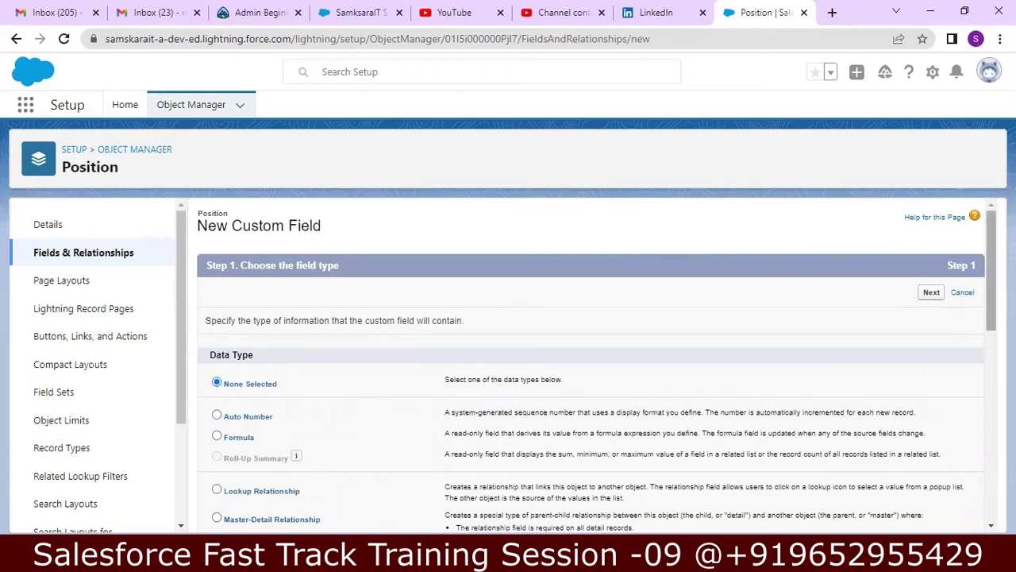
left_click_drag(991, 289, 984, 353)
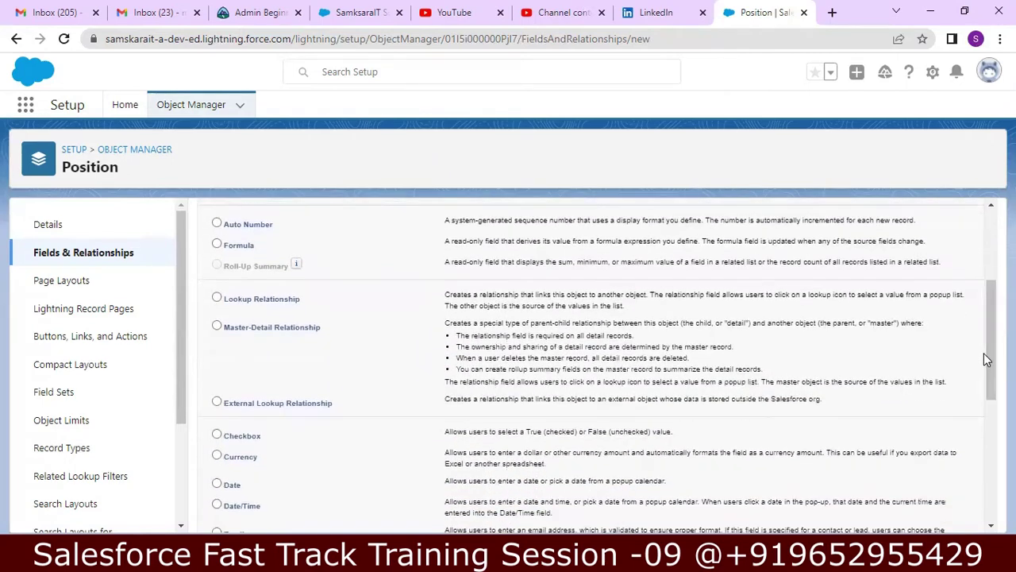
left_click(218, 458)
left_click_drag(988, 308, 959, 444)
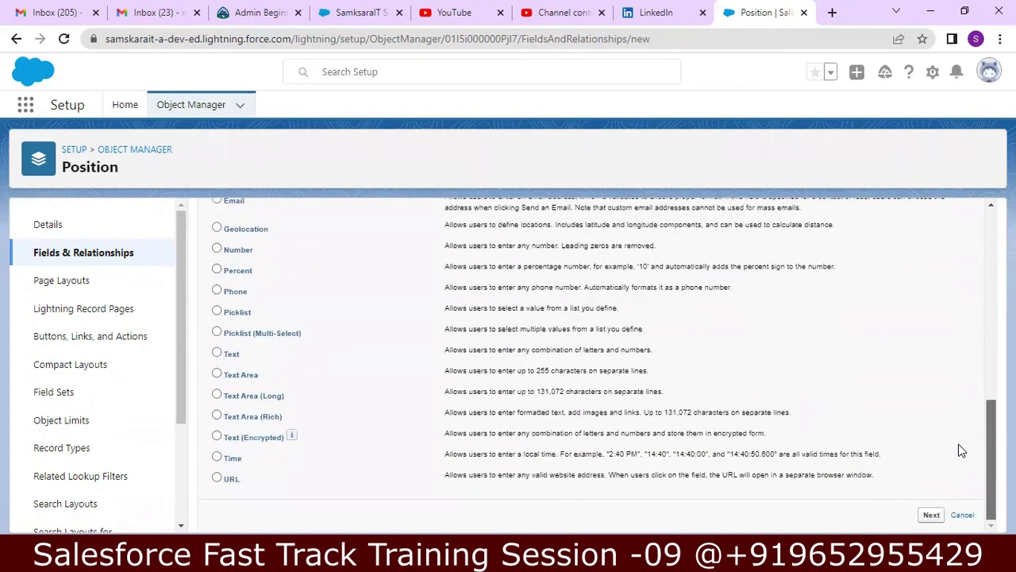
- Create the Minimum Pay currency field, length 7, described 'Minimum Salary Offered', and save it
left_click(931, 515)
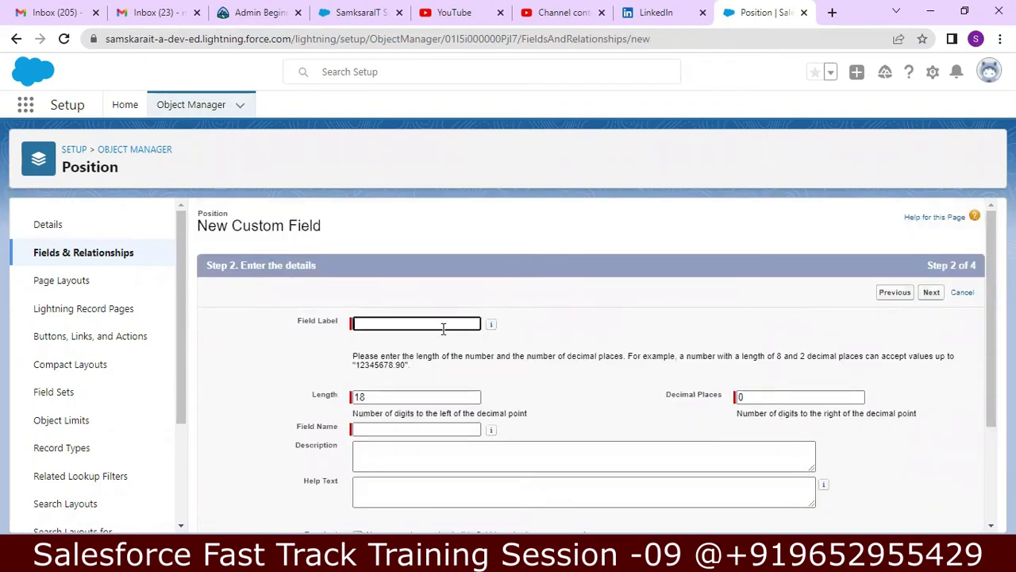
type("Minin")
type("um Pay")
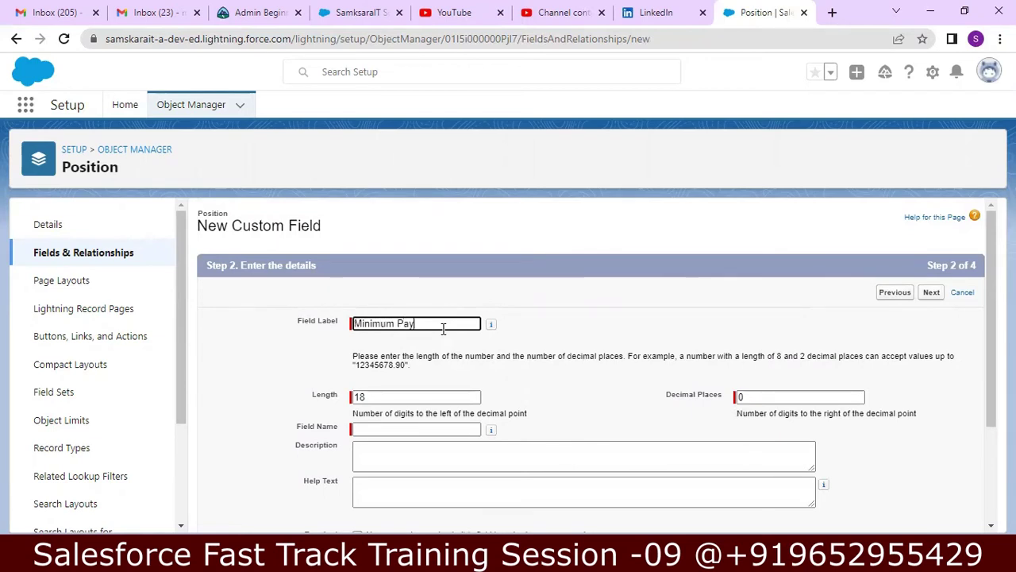
left_click(399, 400)
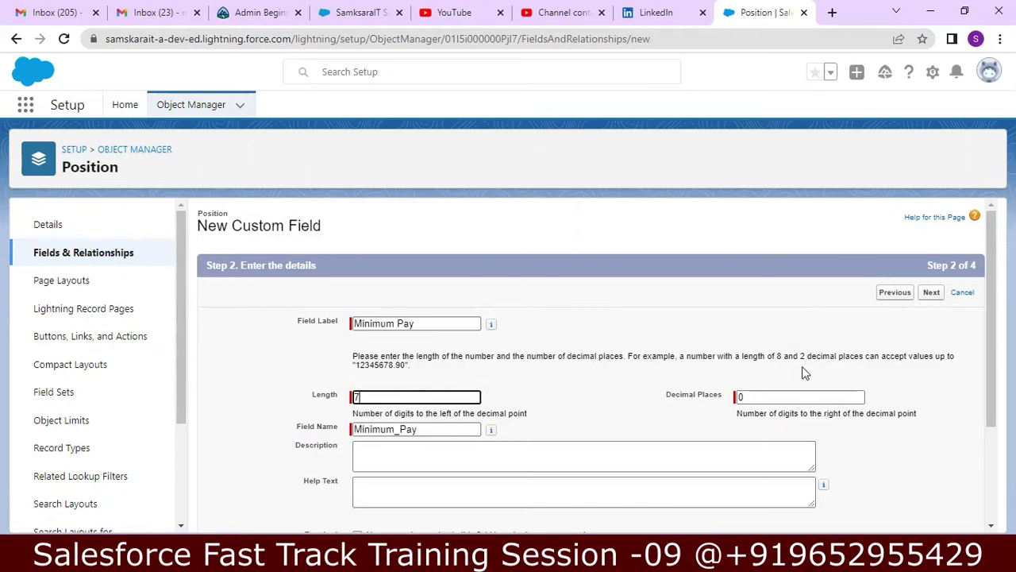
left_click_drag(991, 295, 990, 330)
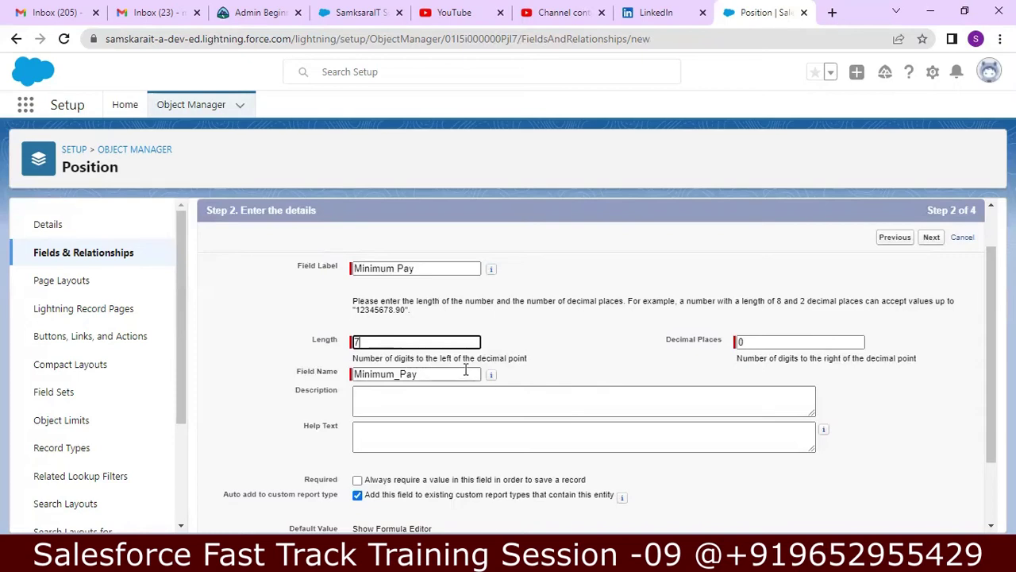
left_click(449, 400)
type("Minimum Salary Offered")
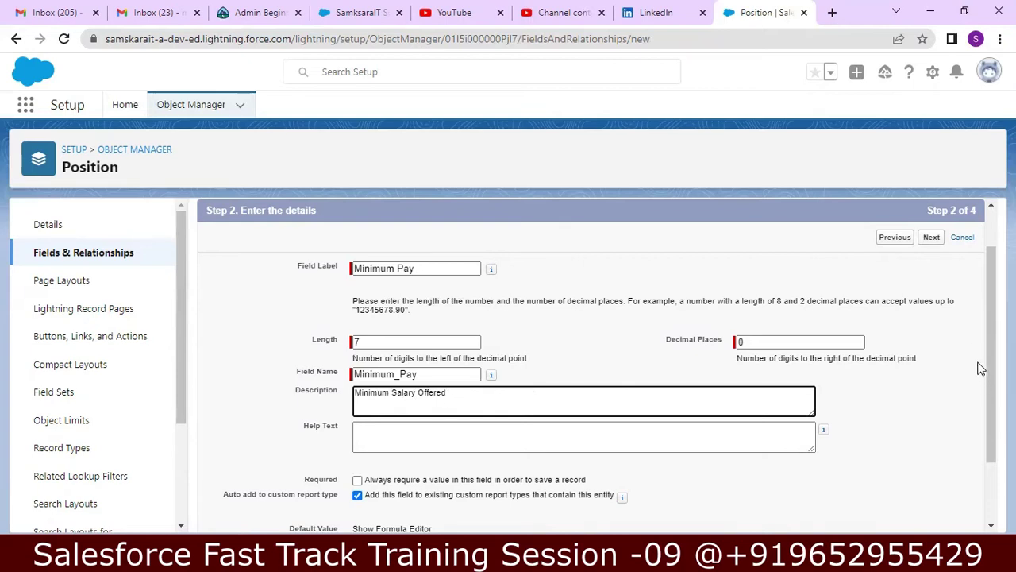
left_click_drag(987, 356, 983, 433)
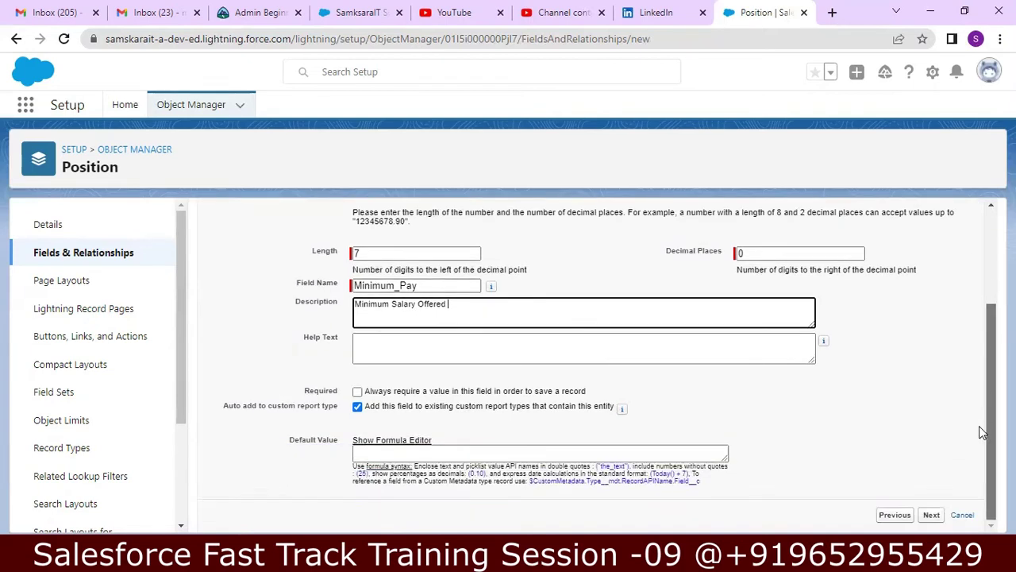
left_click(931, 516)
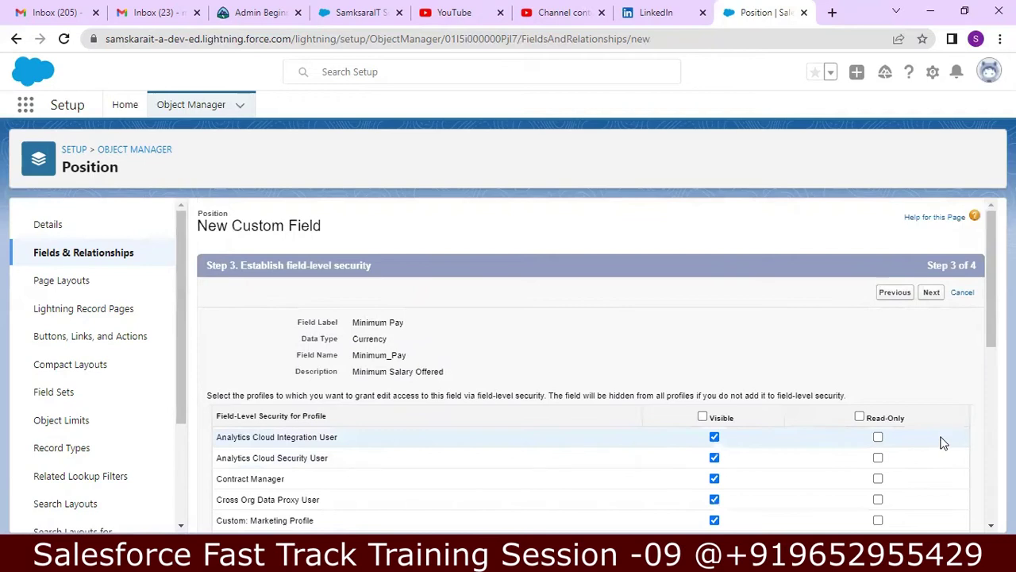
left_click(932, 294)
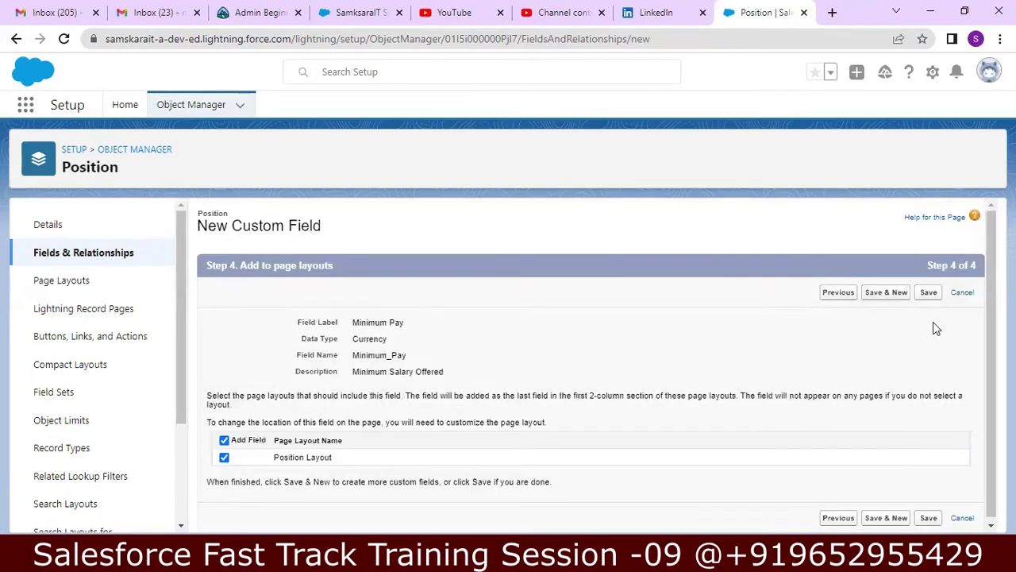
left_click(929, 293)
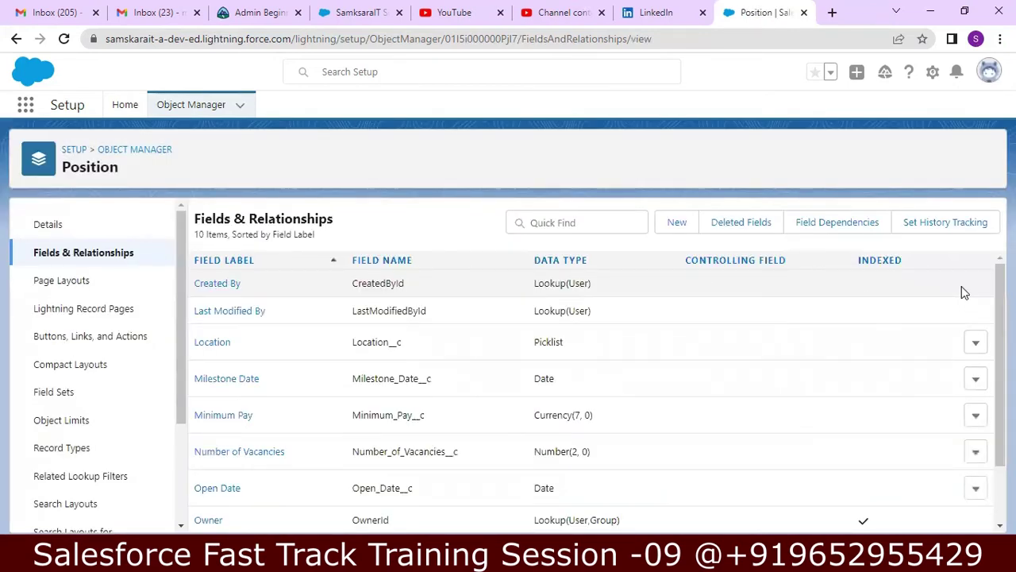
- Start another Position custom field with Currency as its data type
left_click(673, 223)
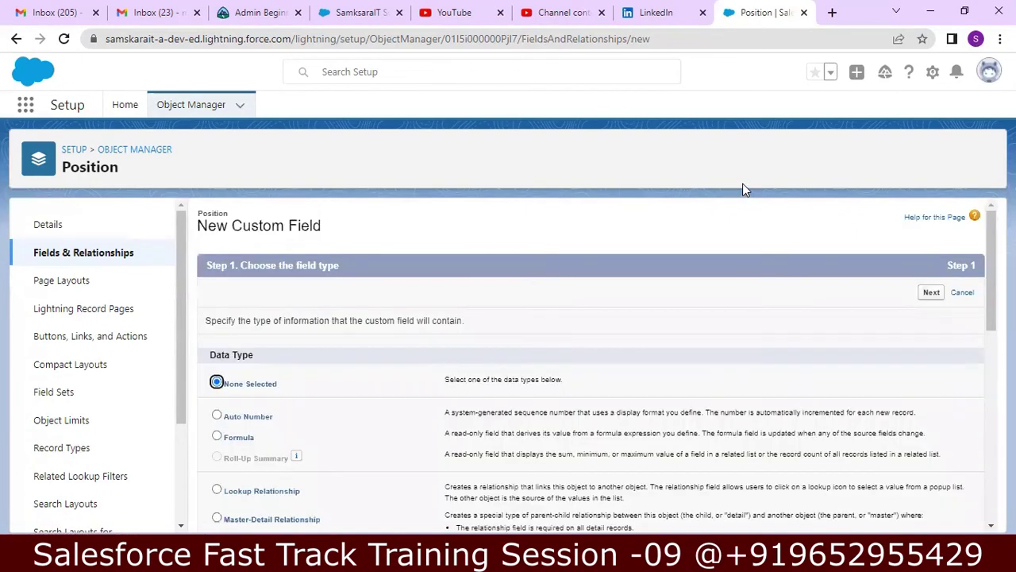
left_click_drag(988, 252, 976, 347)
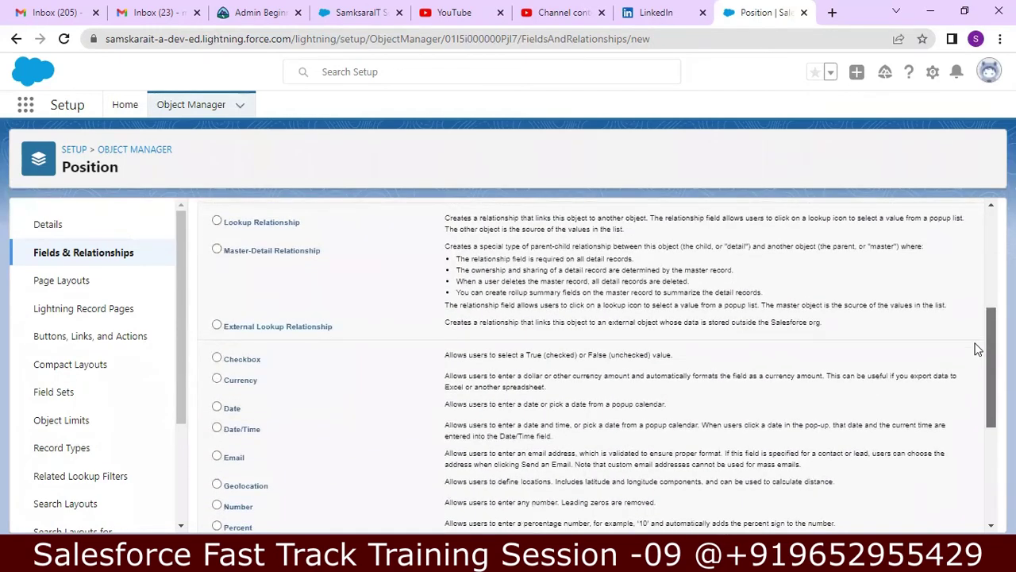
left_click(217, 388)
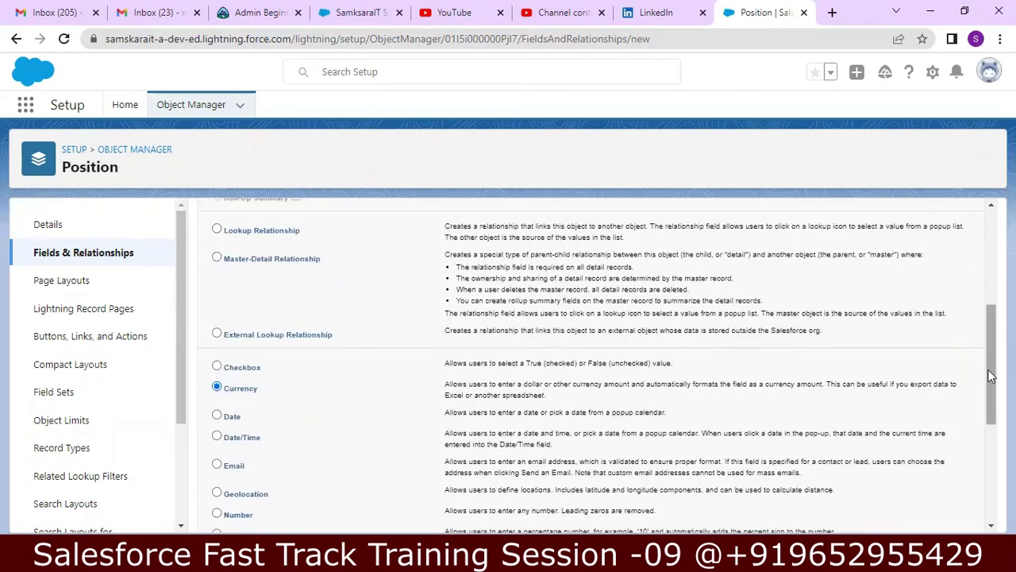
left_click_drag(992, 374, 991, 299)
scroll(992, 298, "up", 1)
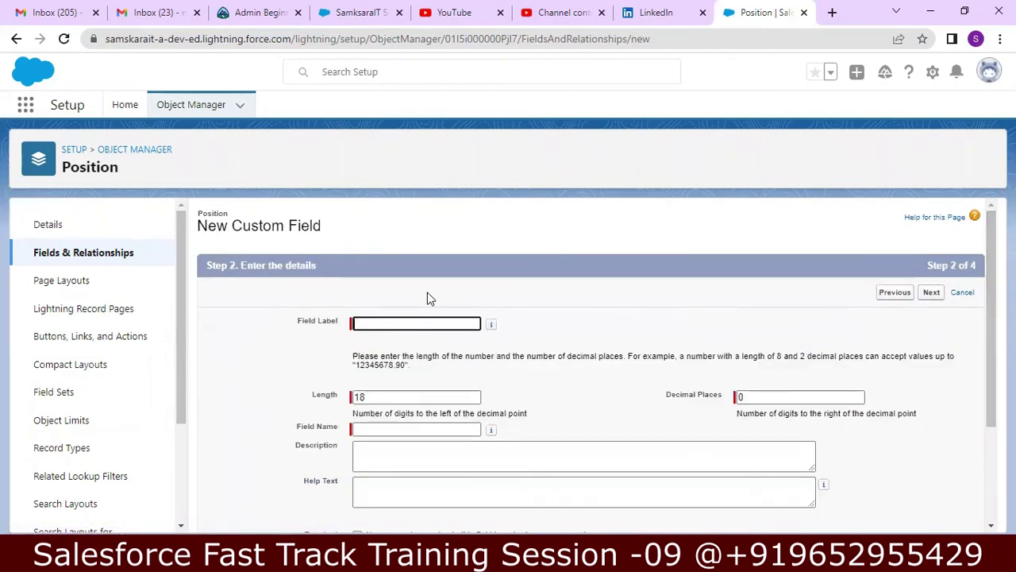
- Label the currency field 'Maximum Budget' with a length of 7
left_click(413, 321)
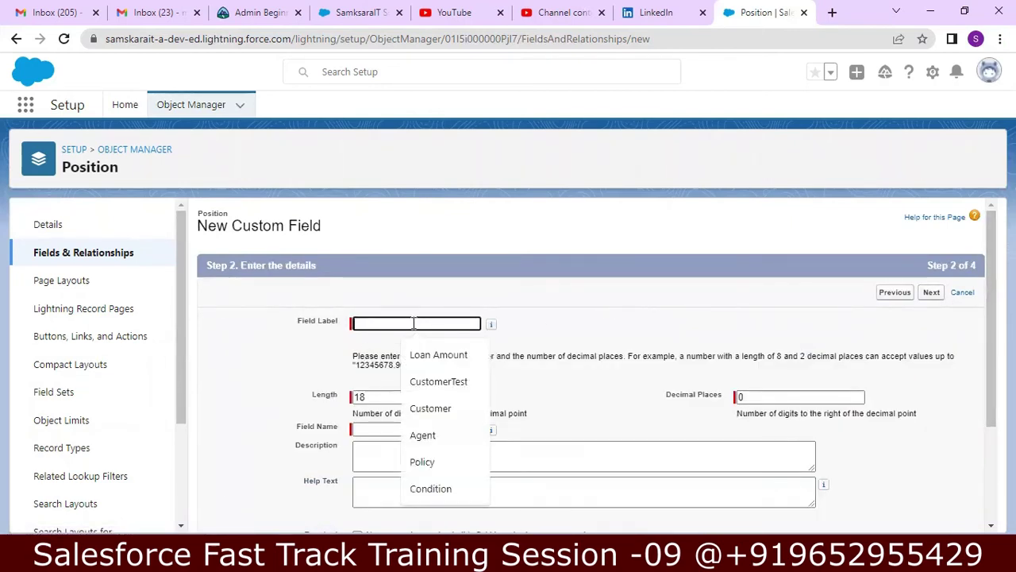
type("Maxmi")
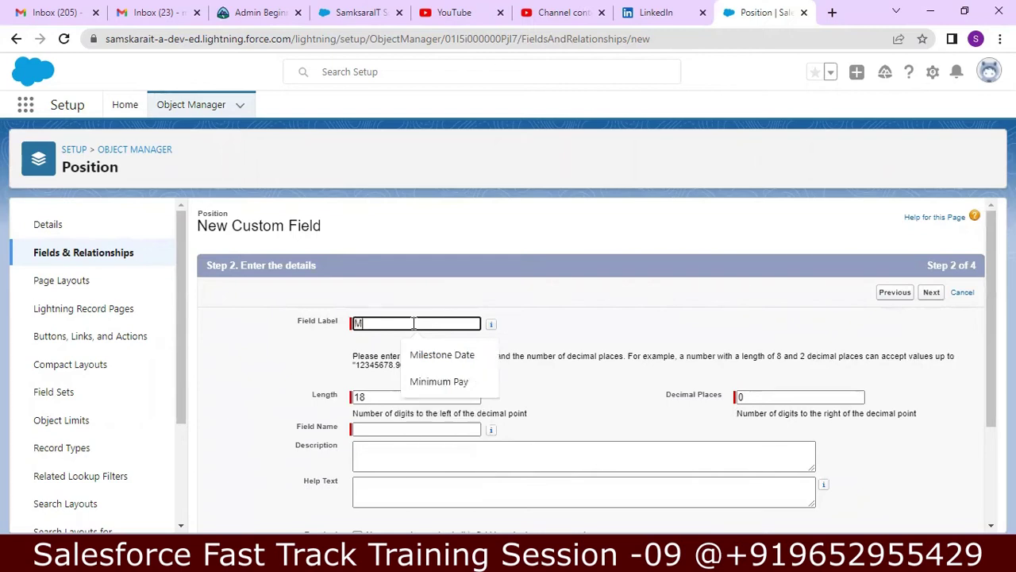
key("BackSpace")
key("BackSpace")
type("imum B")
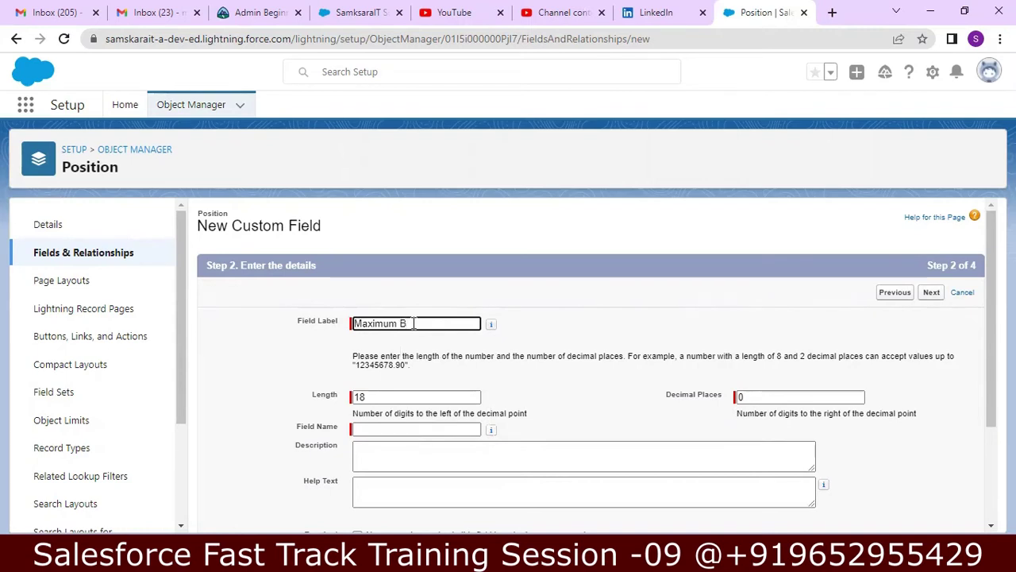
type("udget")
key("Tab")
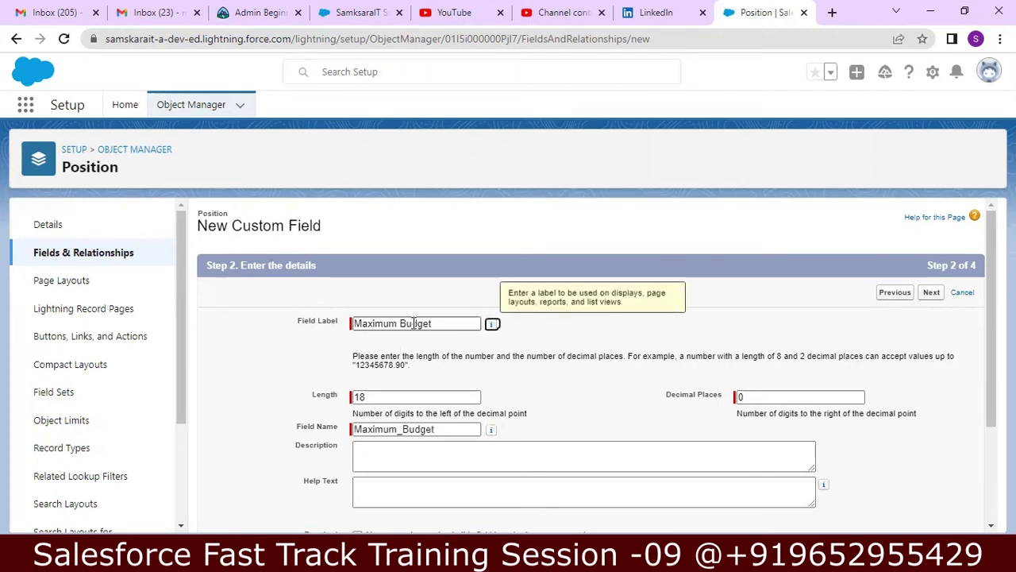
key("Tab")
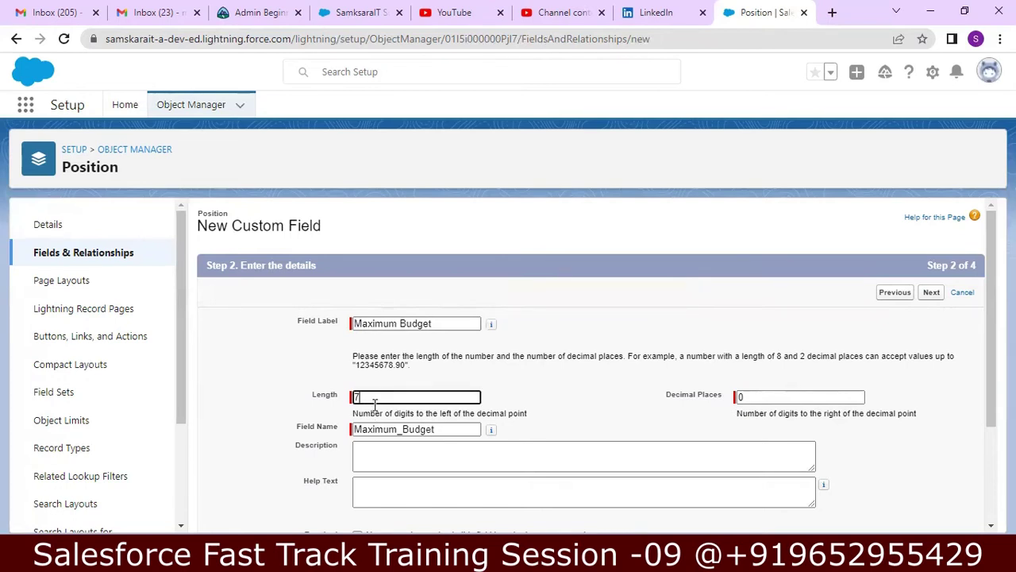
left_click(540, 392)
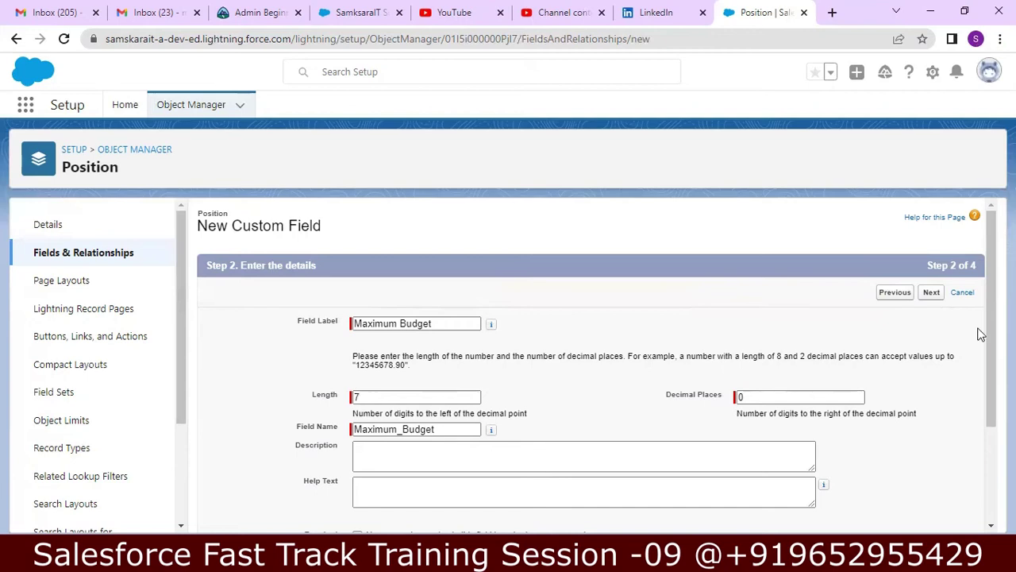
- Describe Maximum Budget as 'Maximum Salary can be offered', mark it required, and continue
scroll(989, 333, "down", 1)
scroll(982, 374, "down", 1)
left_click(633, 368)
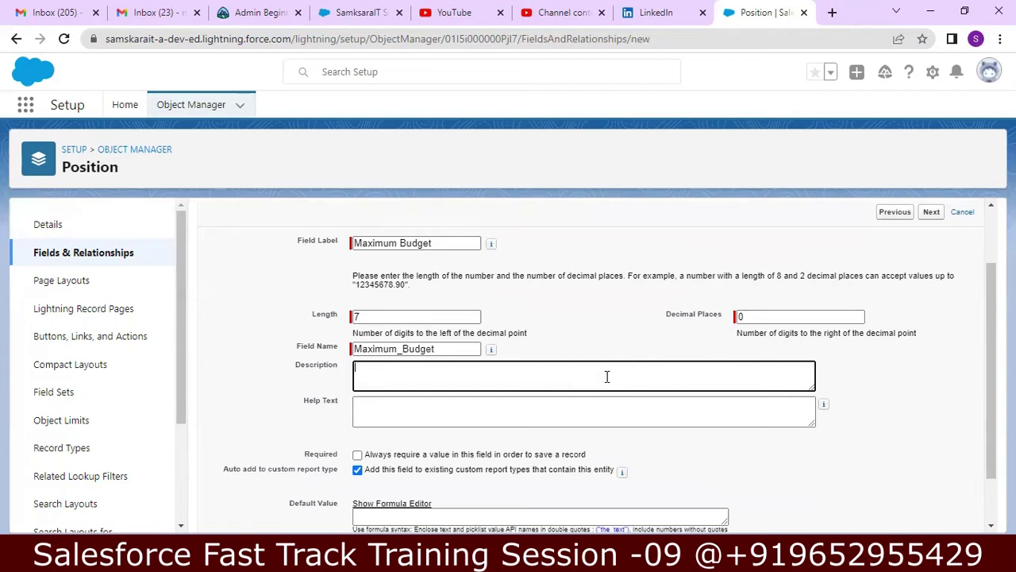
type("M")
type("axmi")
type("imum")
type(" Sa")
type("lary")
type(" Offe")
key("BackSpace")
key("BackSpace")
key("BackSpace")
key("BackSpace")
key("BackSpace")
type("can be offered")
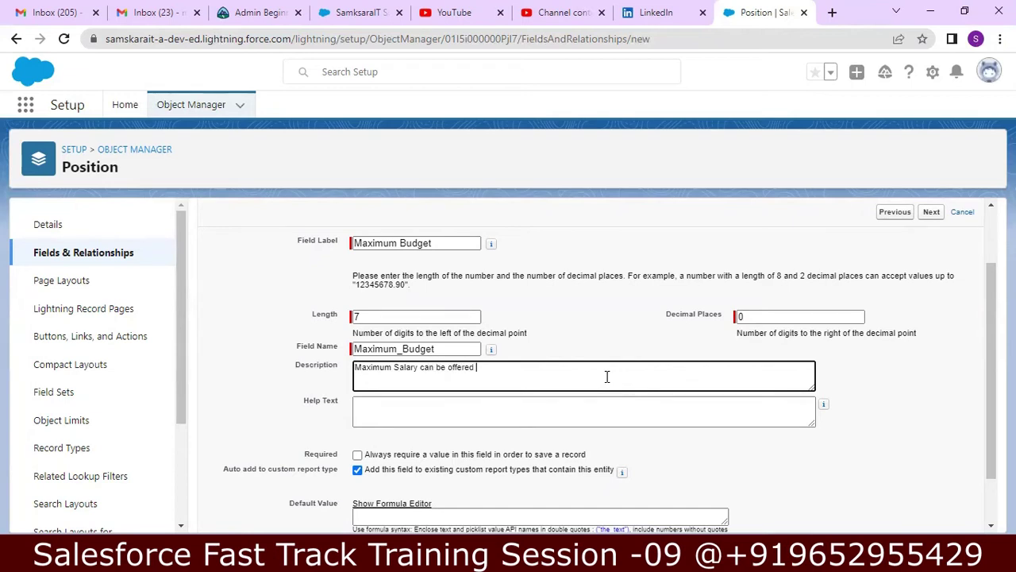
left_click_drag(986, 325, 979, 380)
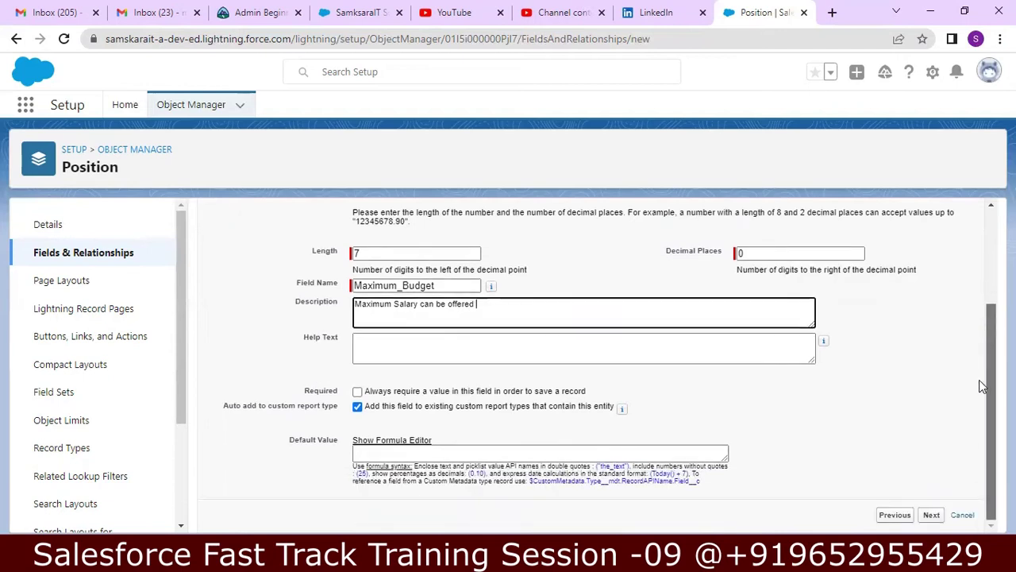
left_click(356, 390)
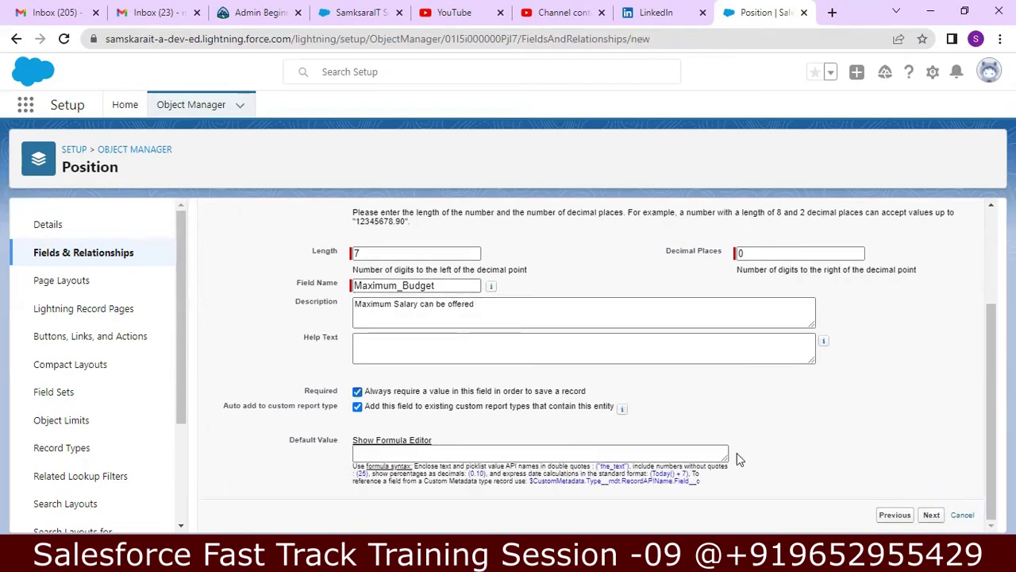
left_click(932, 515)
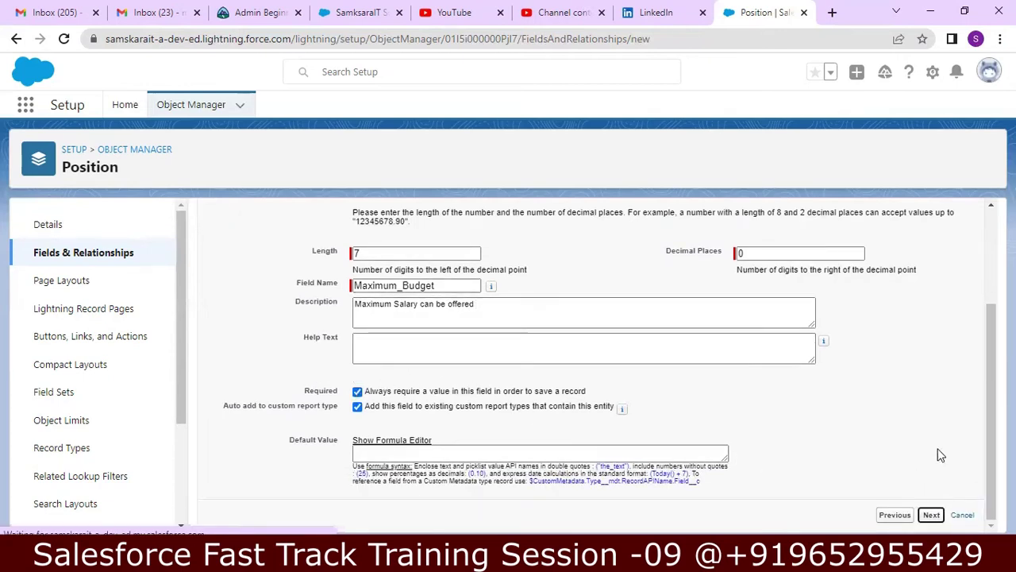
- Pass Maximum Budget through field security and page layout, and save the currency field
left_click(933, 515)
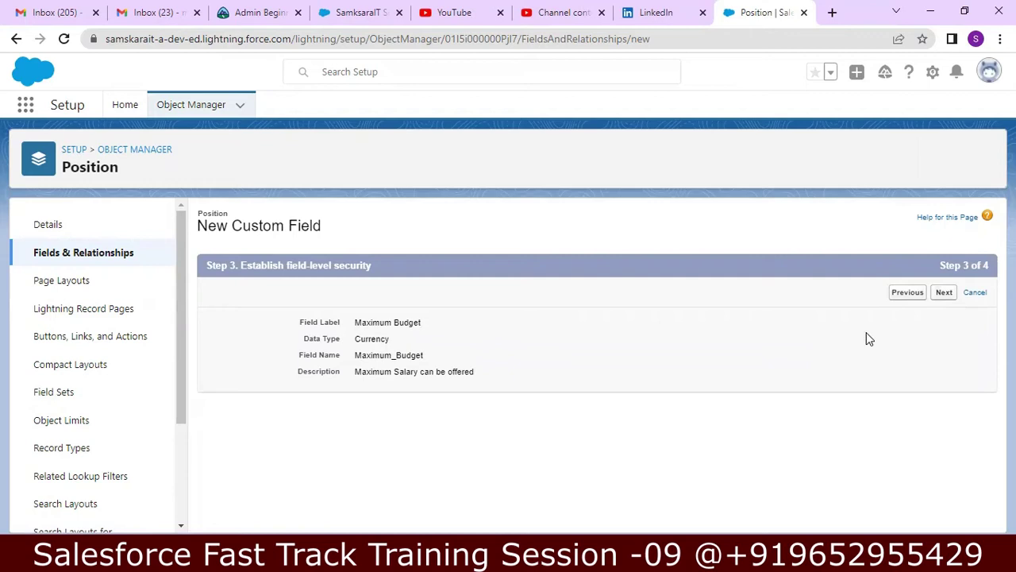
left_click(944, 293)
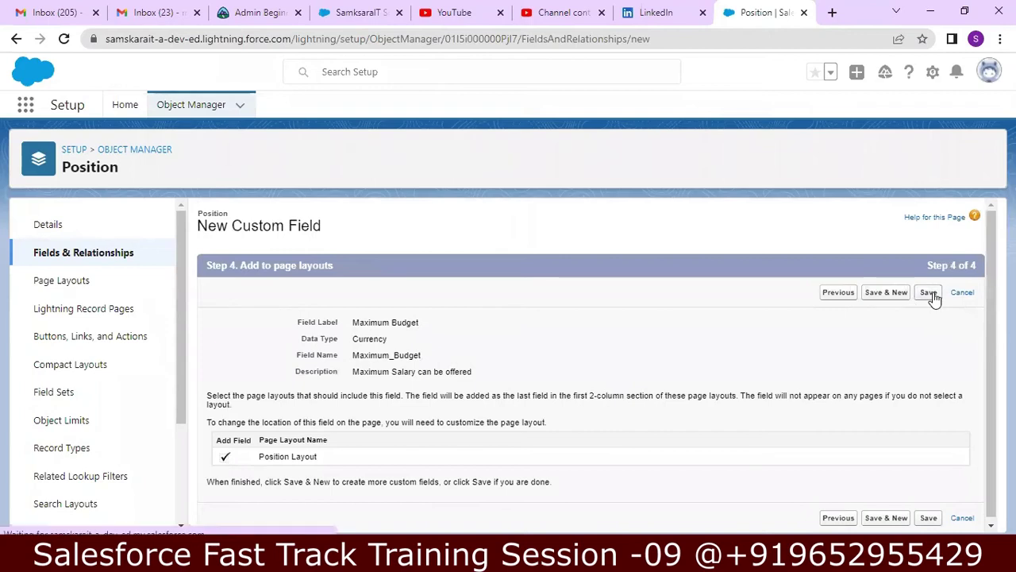
left_click(929, 293)
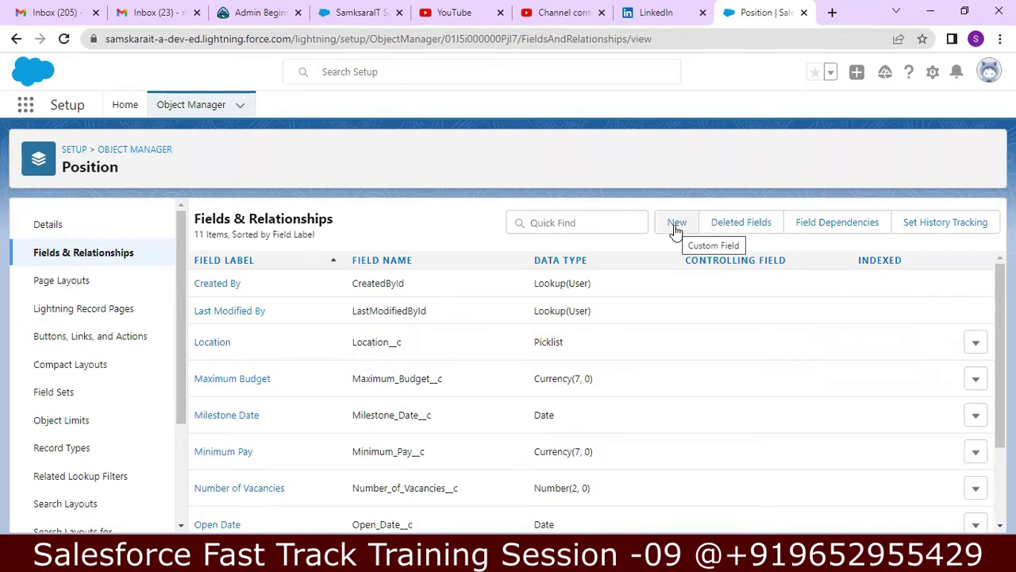
- Start another Position custom field with Email as its data type
left_click(674, 228)
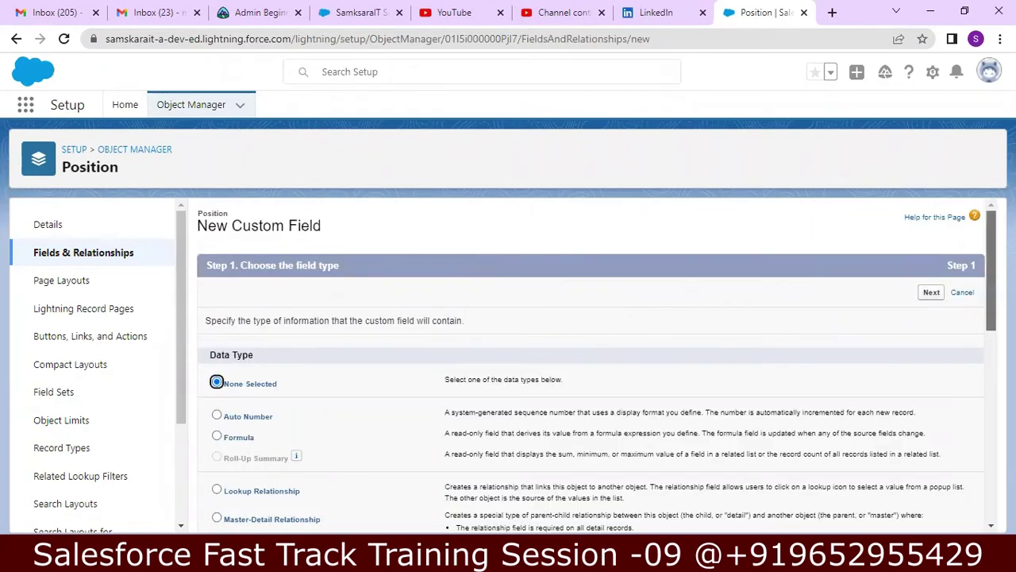
scroll(988, 304, "down", 1)
left_click_drag(989, 308, 954, 423)
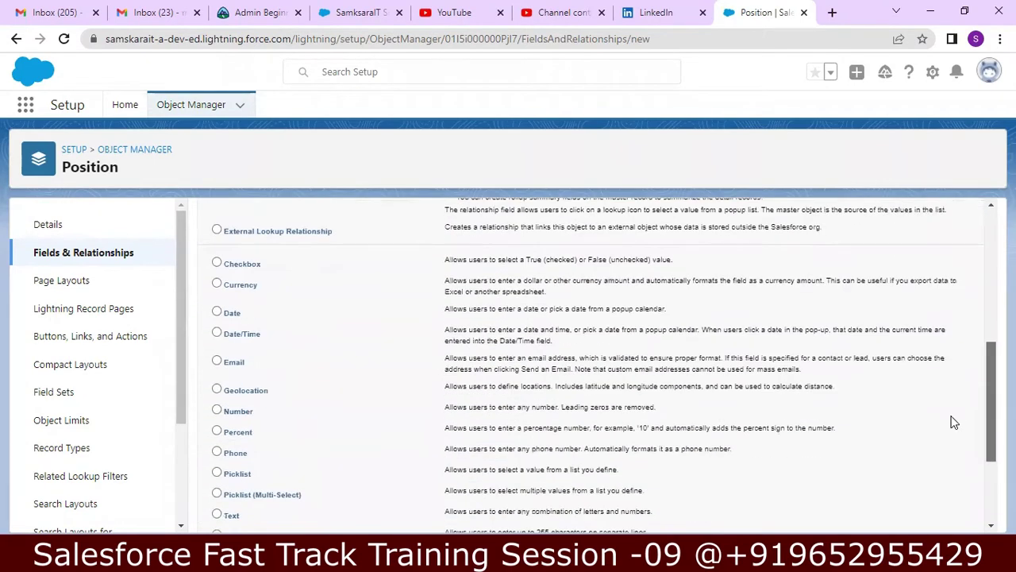
left_click(216, 362)
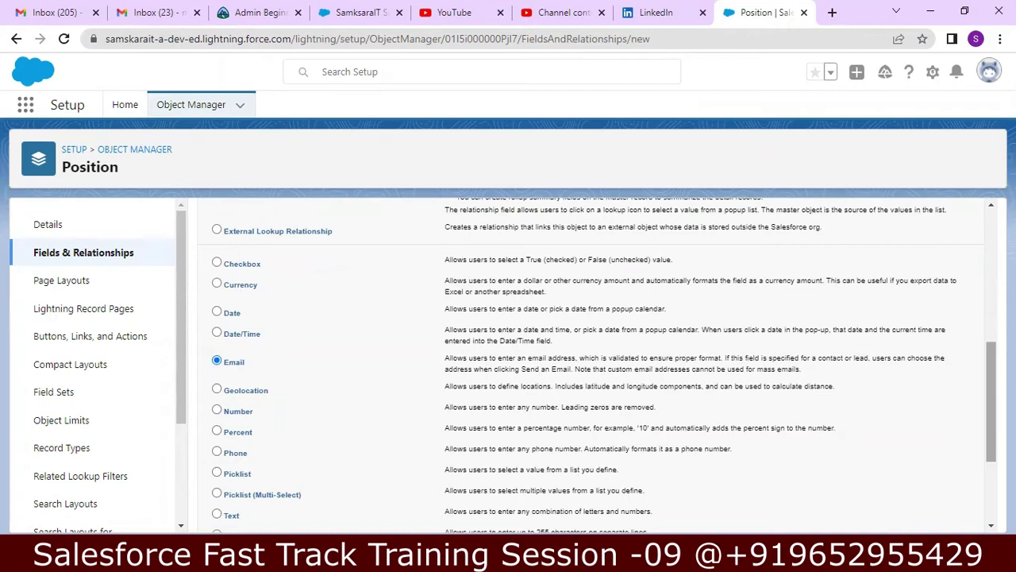
scroll(982, 467, "down", 2)
scroll(981, 466, "down", 1)
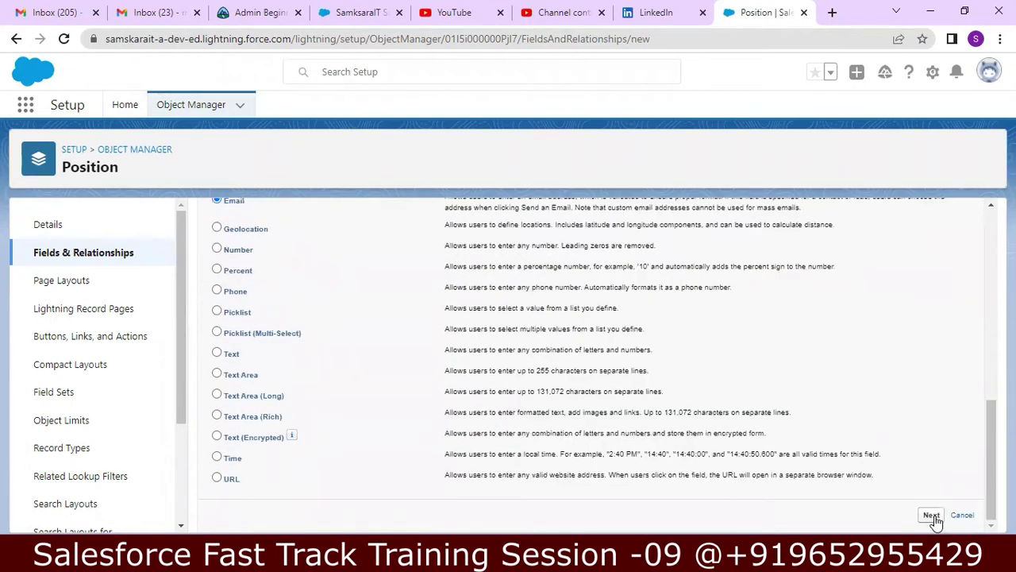
left_click(932, 514)
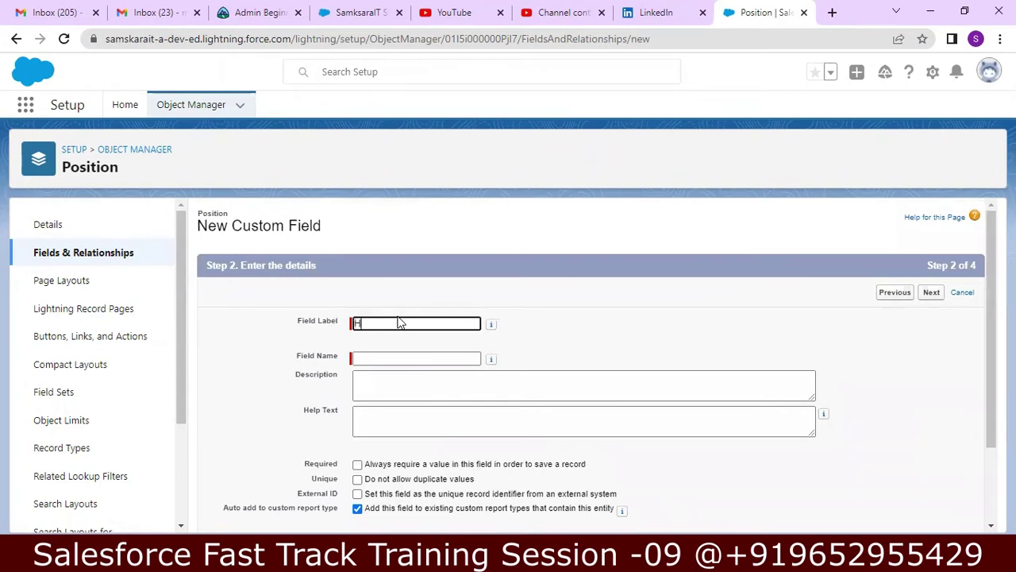
- Label the field HR Email ID, describe it 'HR Email ID to contact', and make it required
key("BackSpace")
key("BackSpace")
type("R email ID")
key("Tab")
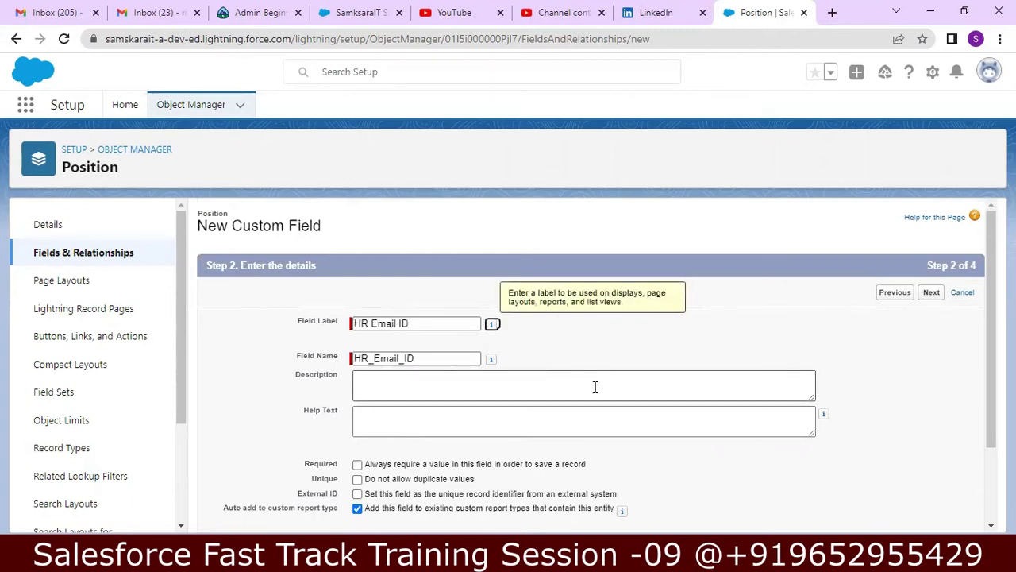
left_click(594, 387)
type("HR Email ID")
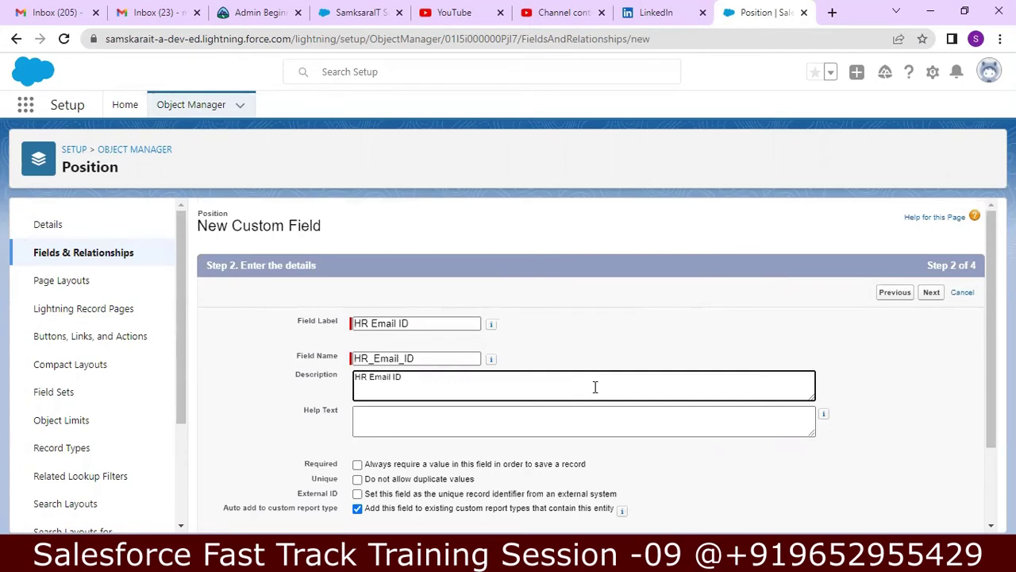
key("Left")
key("Left")
key("Left")
key("Left")
type("to conta")
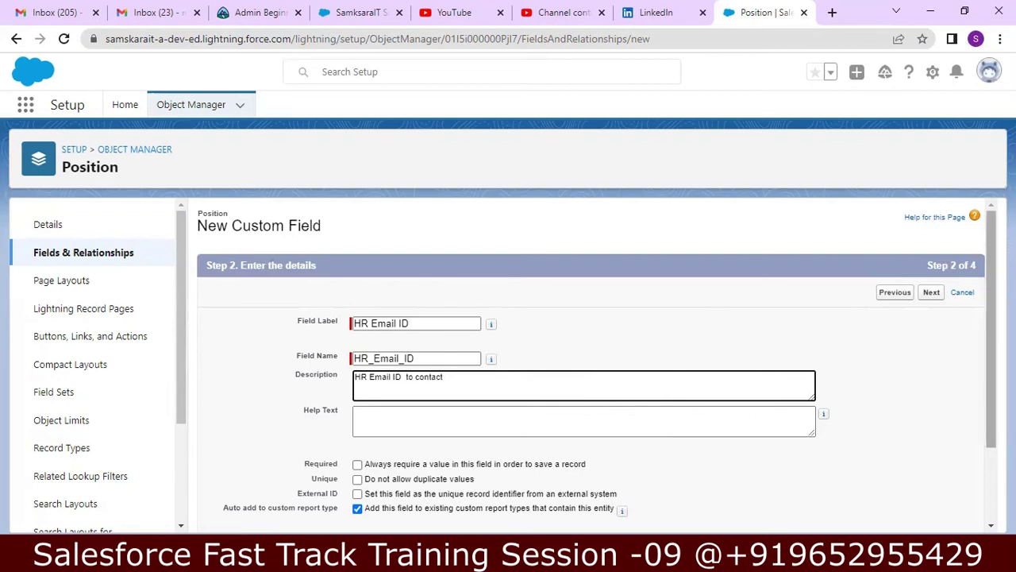
left_click(390, 463)
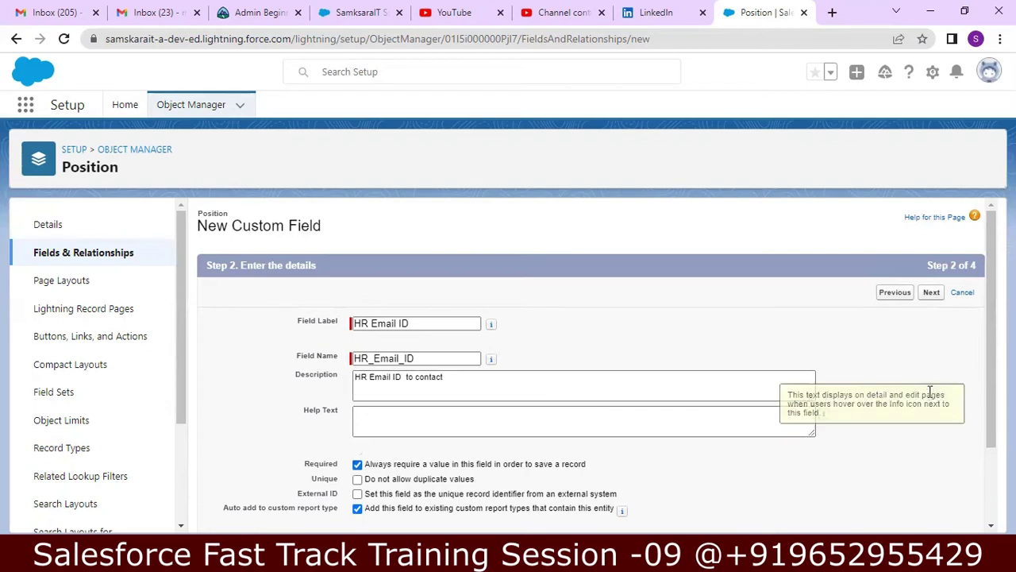
left_click_drag(987, 332, 987, 368)
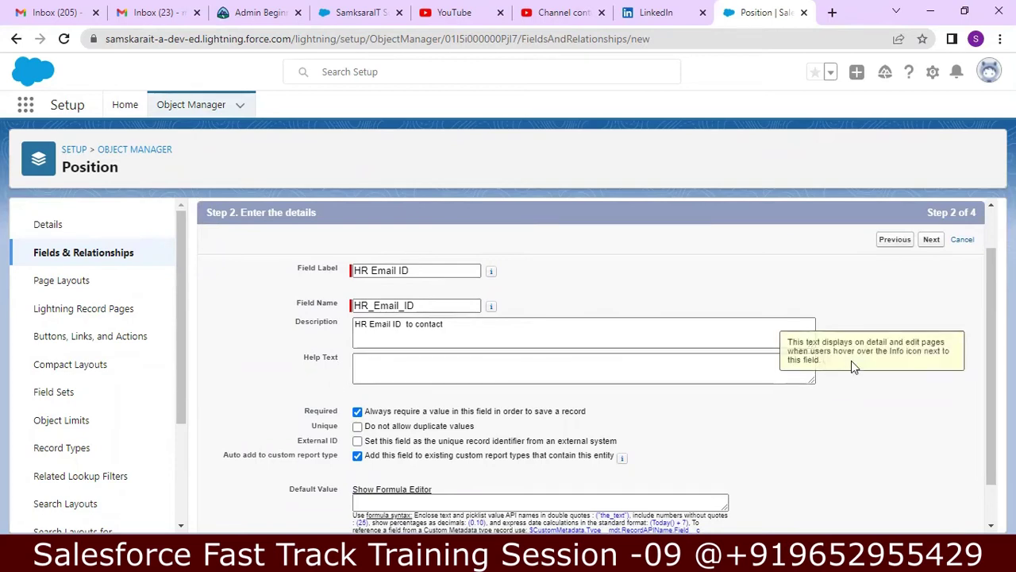
scroll(985, 318, "down", 1)
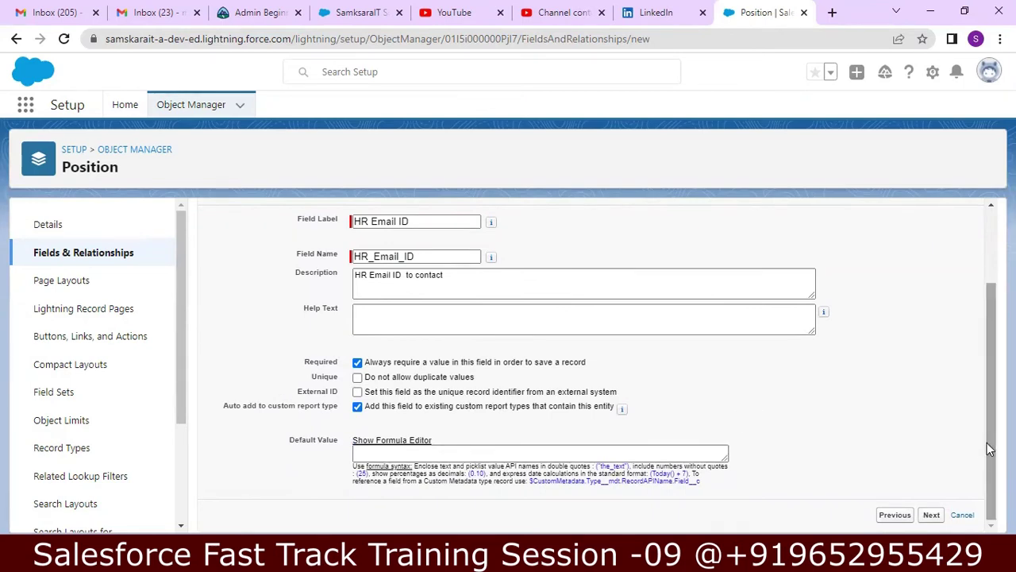
left_click(931, 515)
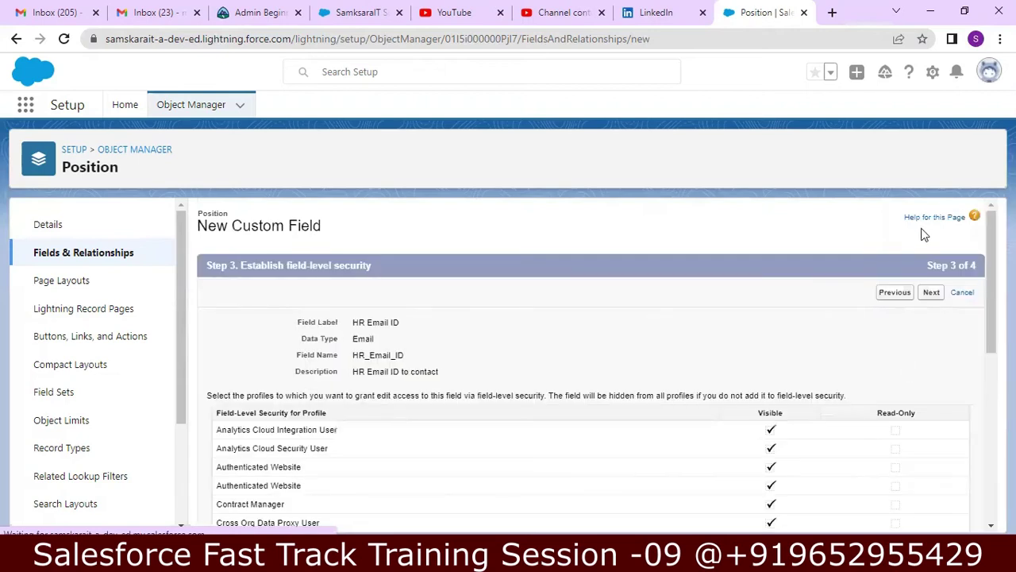
- Save the HR Email ID email field with default security and layouts, then begin another field
left_click(930, 293)
left_click(929, 293)
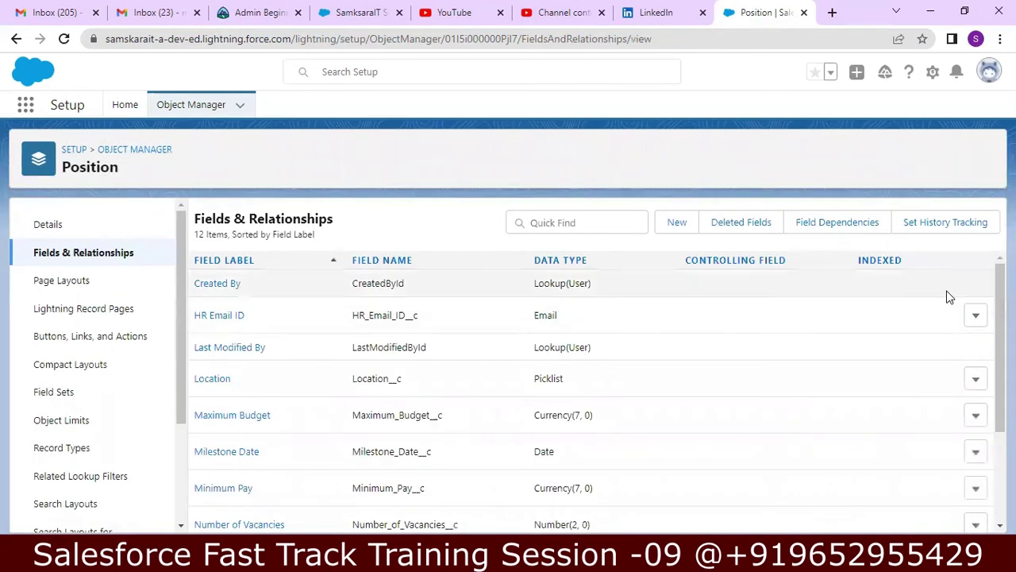
left_click(675, 224)
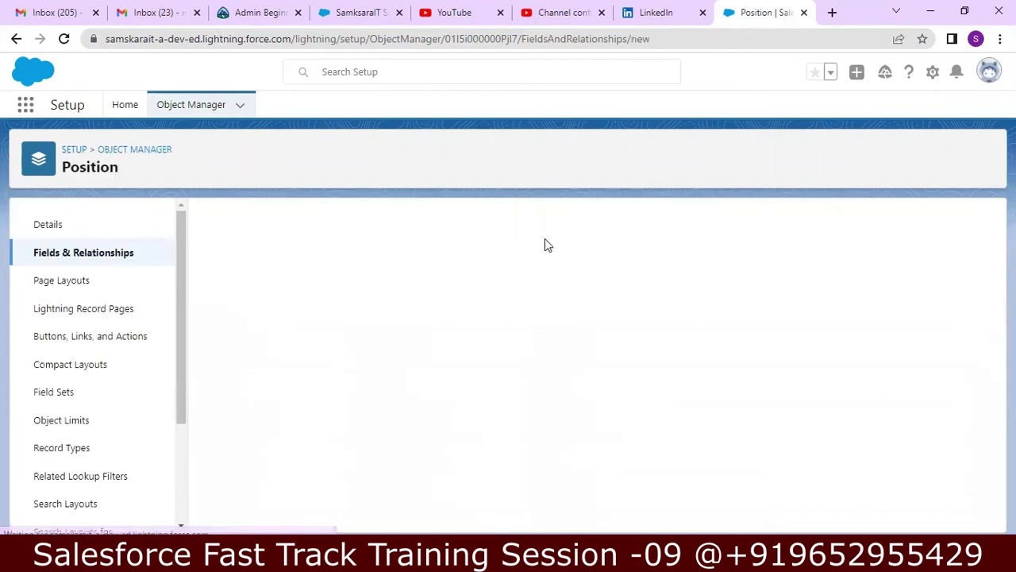
- Define the Phone field with label HR Contact Number and description 'HR Phone Number to contact'
left_click_drag(990, 248, 968, 381)
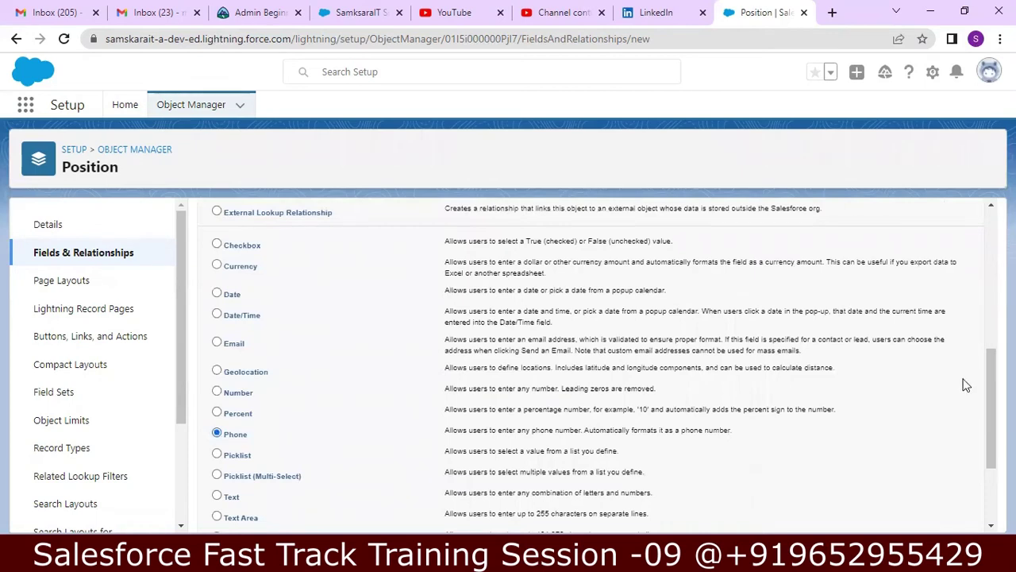
left_click_drag(985, 418, 982, 479)
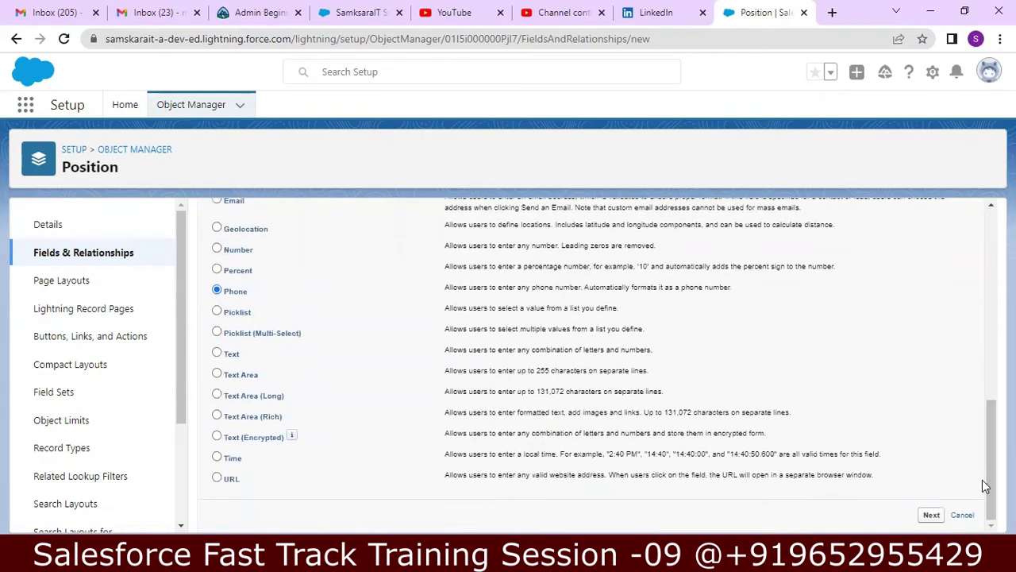
left_click(933, 516)
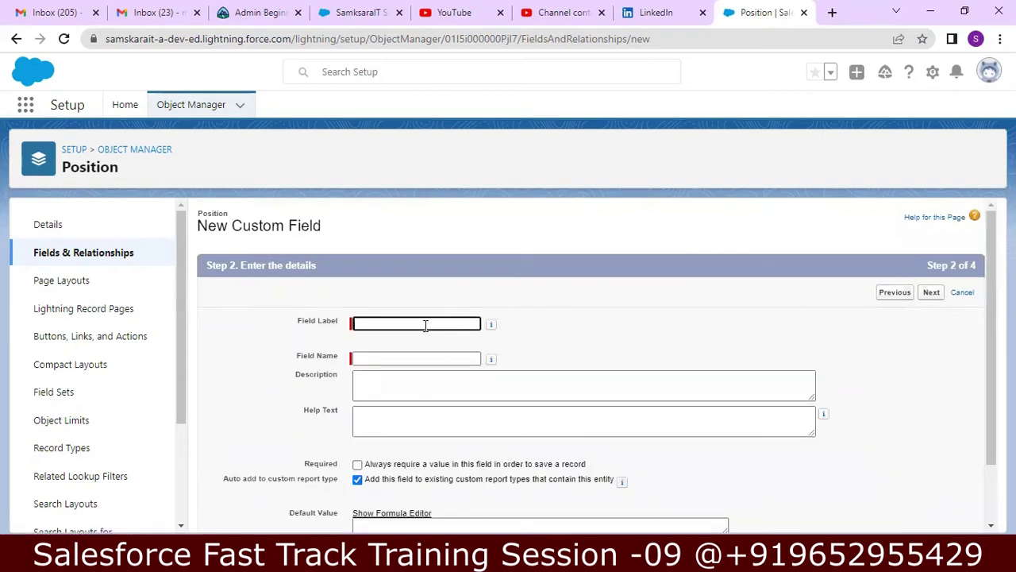
left_click(425, 326)
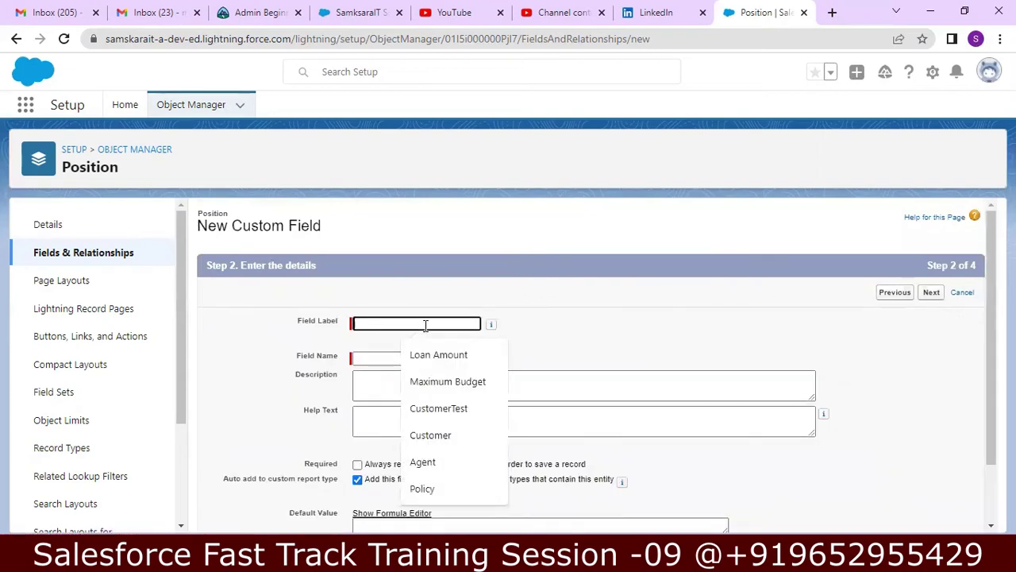
type("HR")
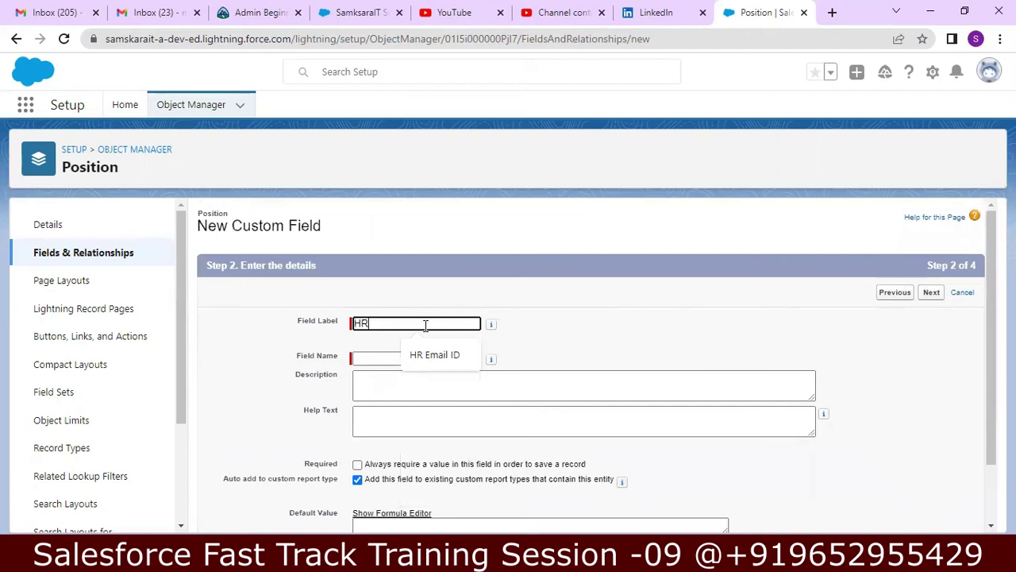
type(" C")
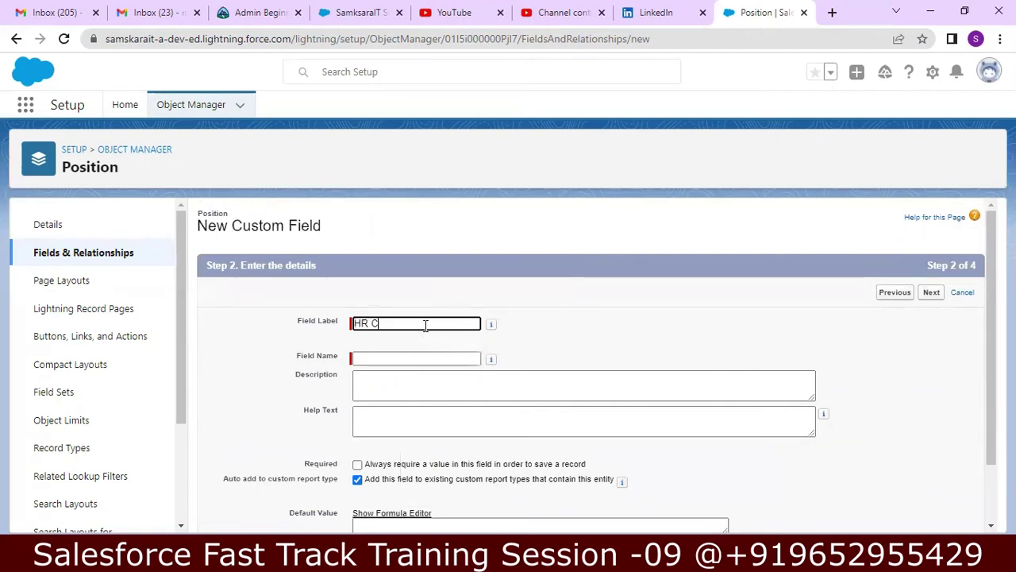
type("ontact Number")
key("Tab")
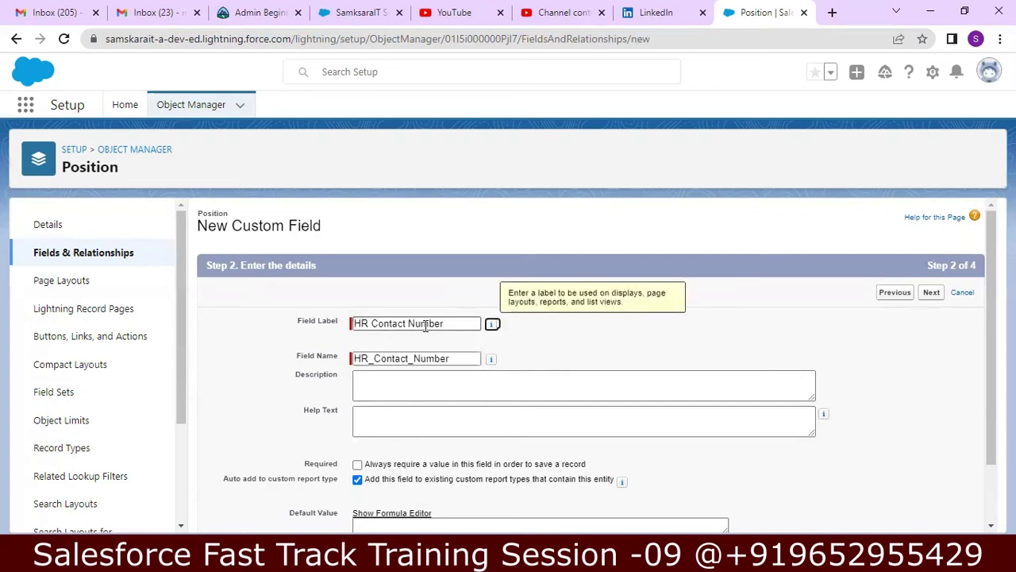
left_click(405, 386)
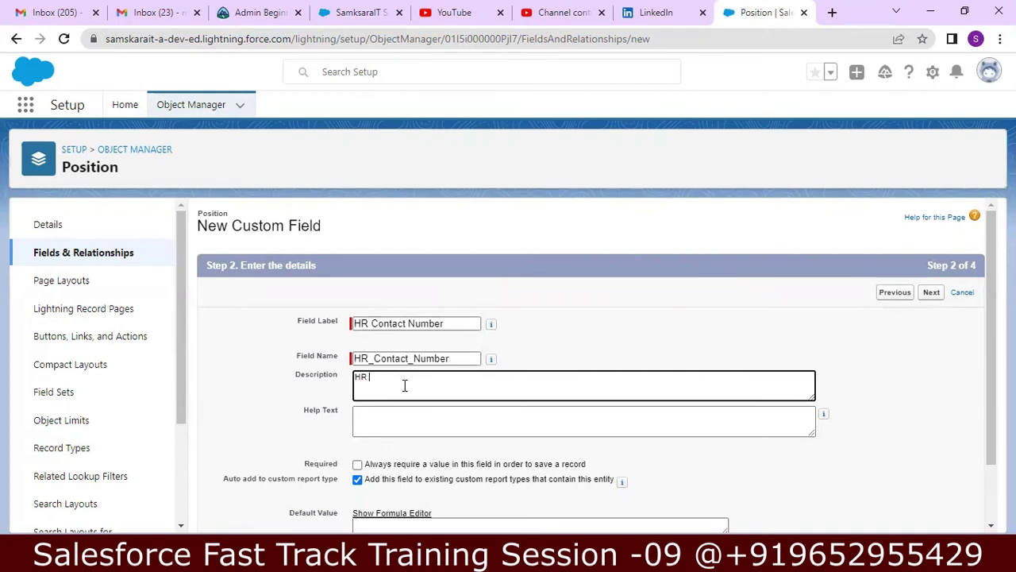
type("HR Phone Number to contact")
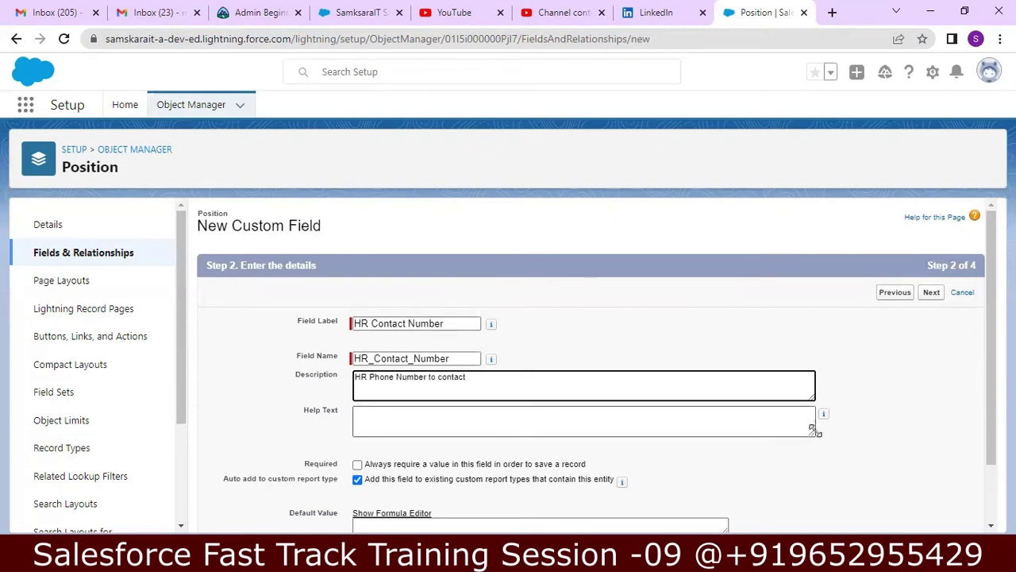
left_click(926, 397)
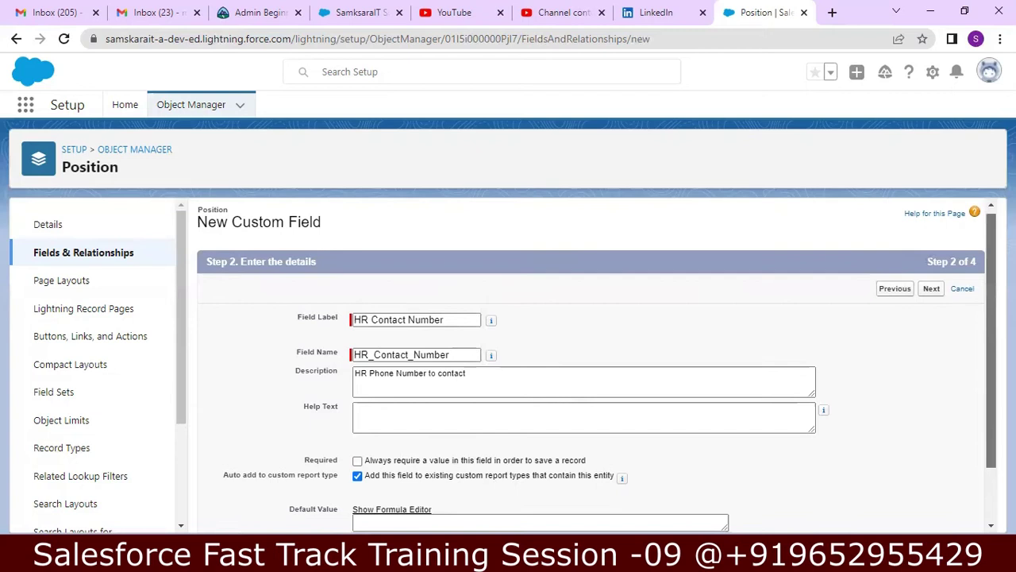
scroll(986, 435, "down", 1)
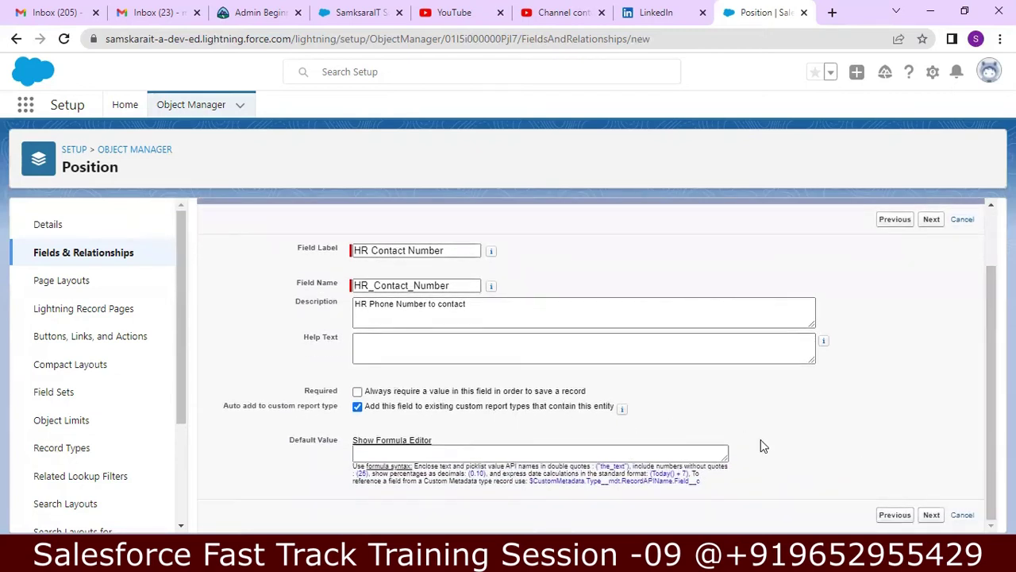
left_click(932, 516)
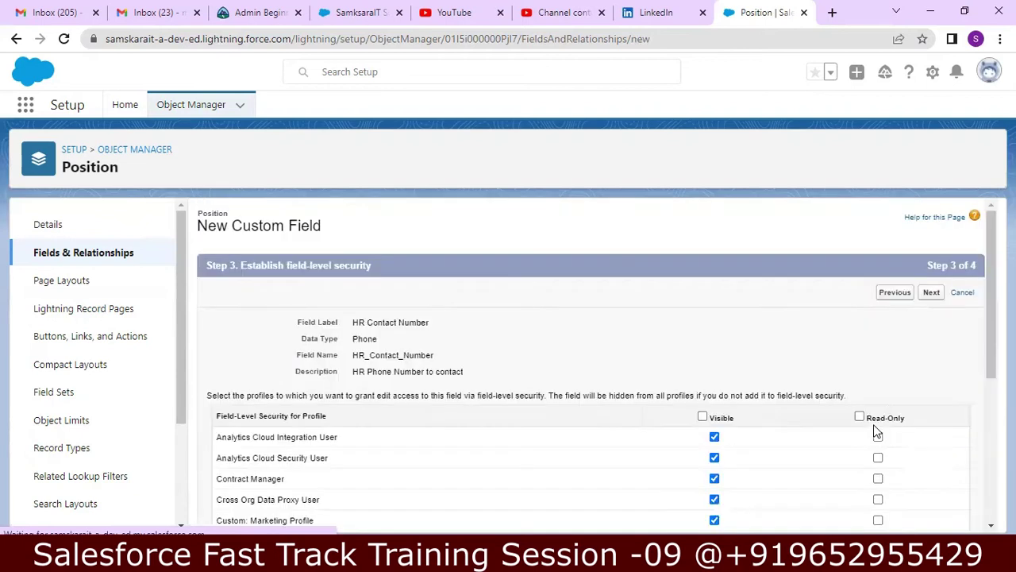
- Keep default security and layout settings and save the HR Contact Number phone field
left_click_drag(987, 300, 982, 451)
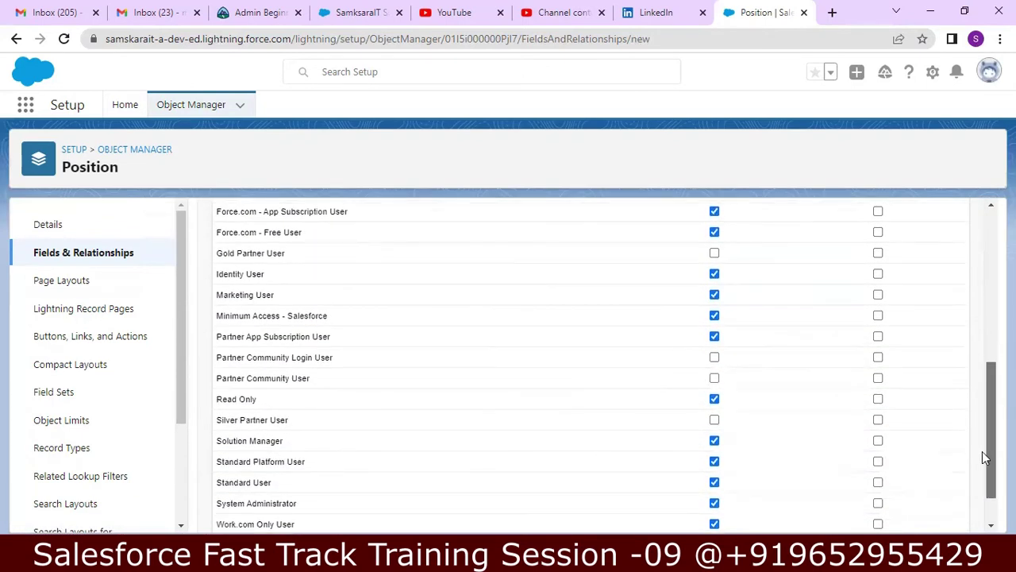
scroll(584, 365, "up", 5)
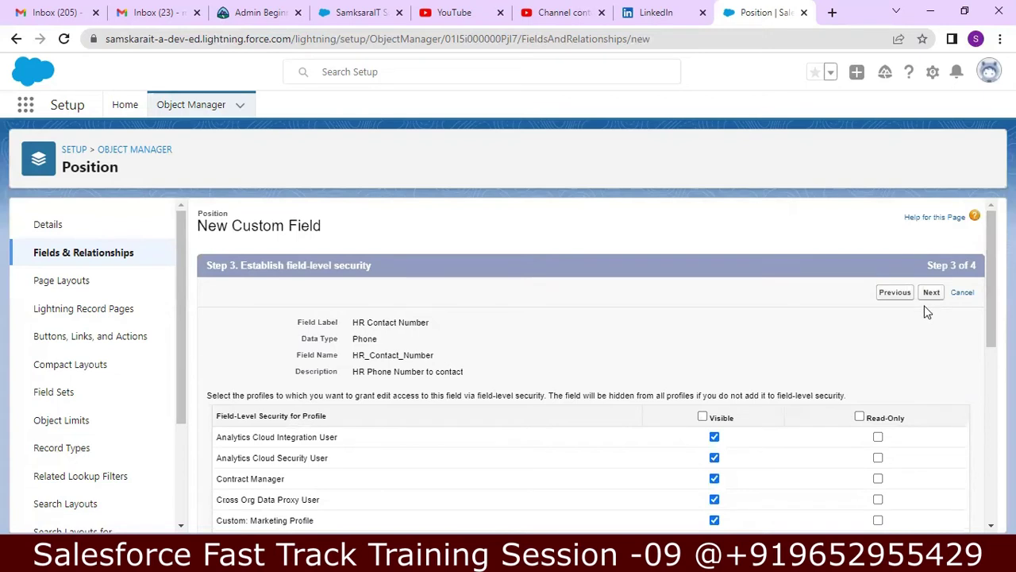
left_click_drag(983, 305, 982, 403)
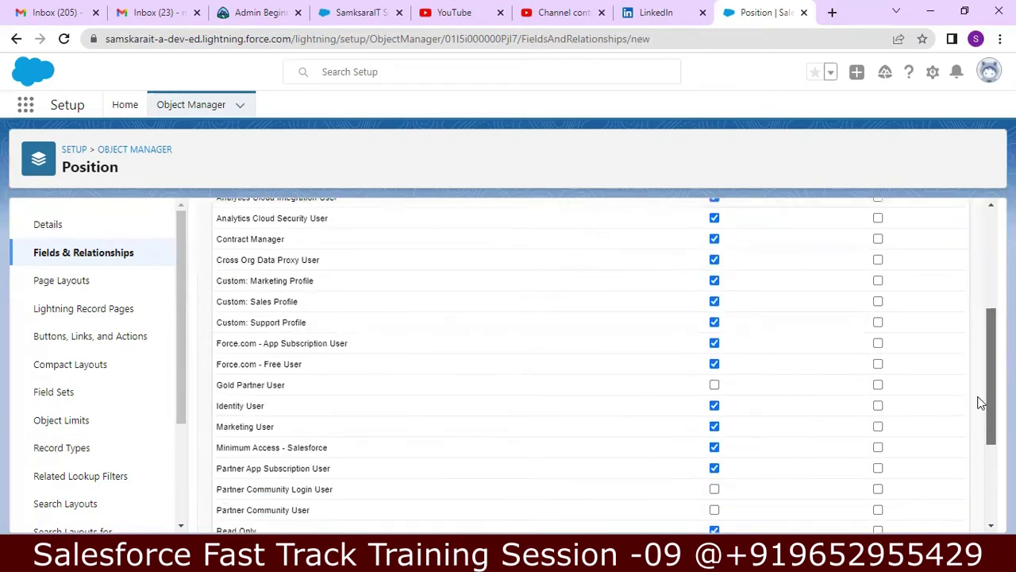
scroll(983, 404, "down", 3)
scroll(979, 370, "up", 6)
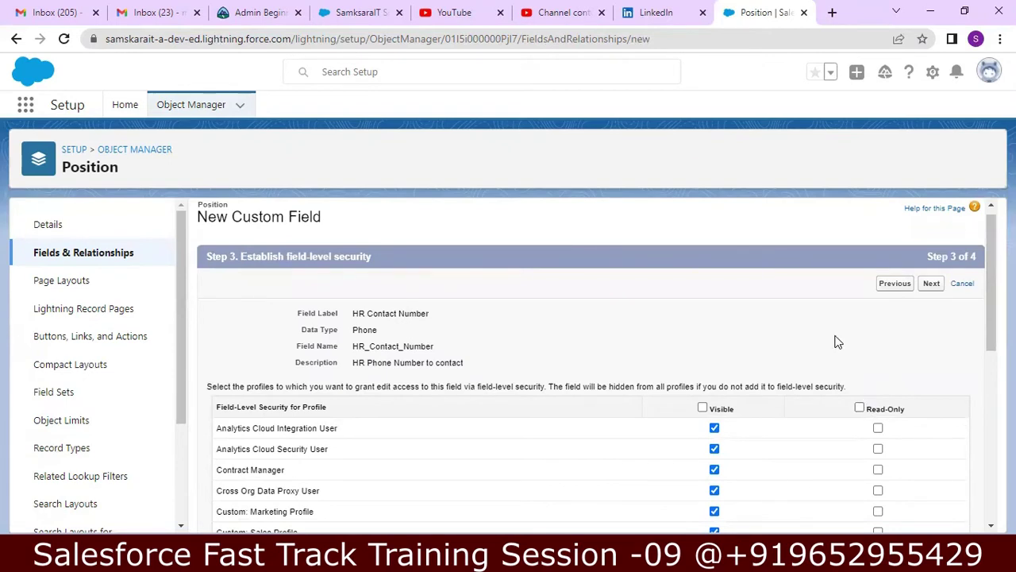
left_click(930, 289)
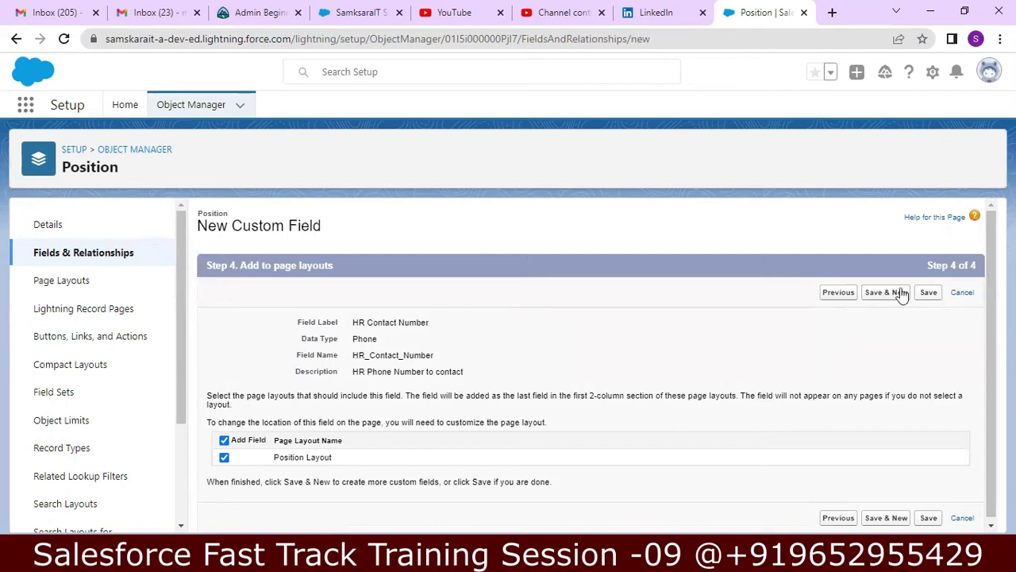
left_click(928, 292)
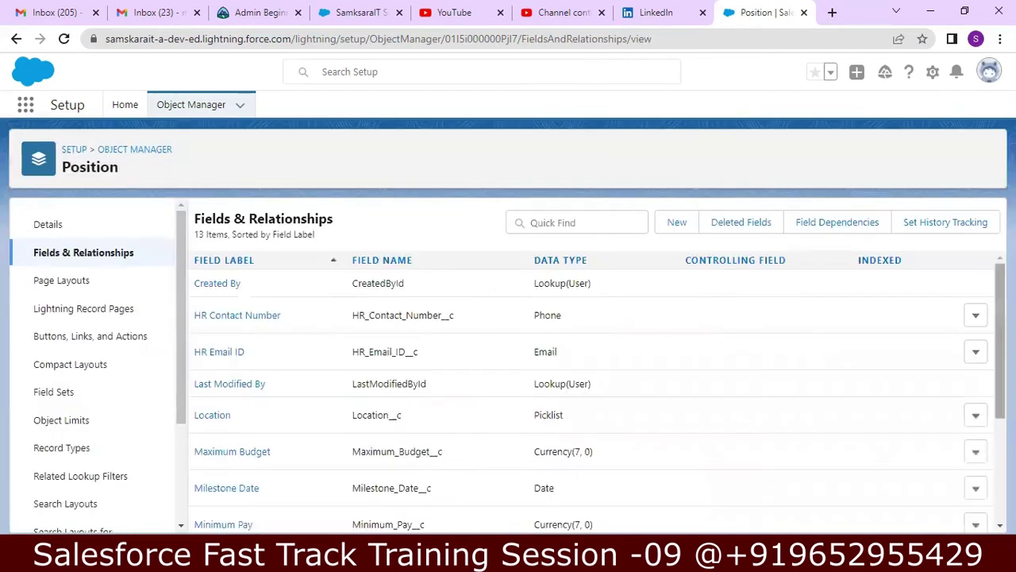
- Begin a new Position custom field and pick Checkbox as its data type
left_click(679, 223)
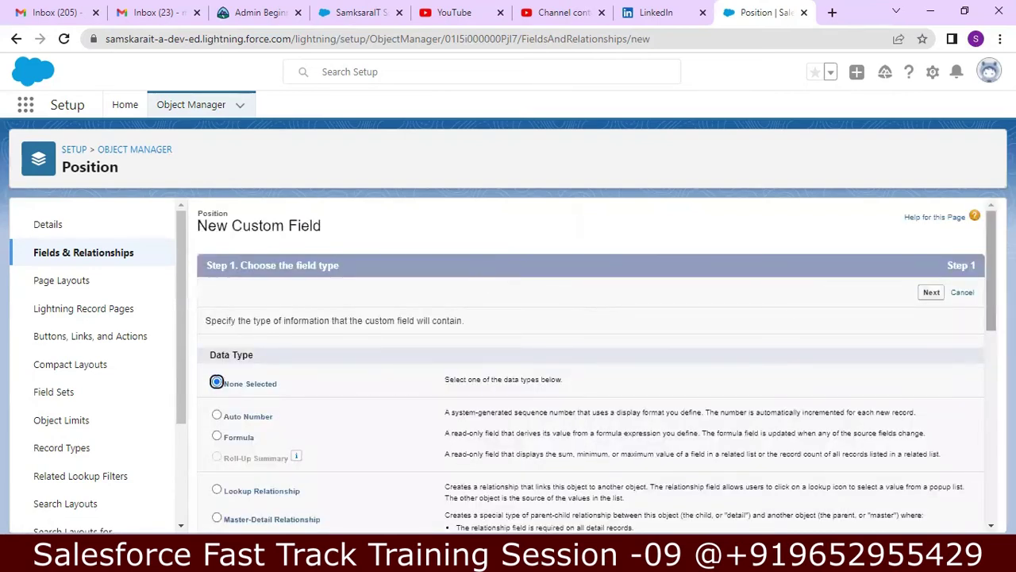
left_click_drag(990, 286, 990, 302)
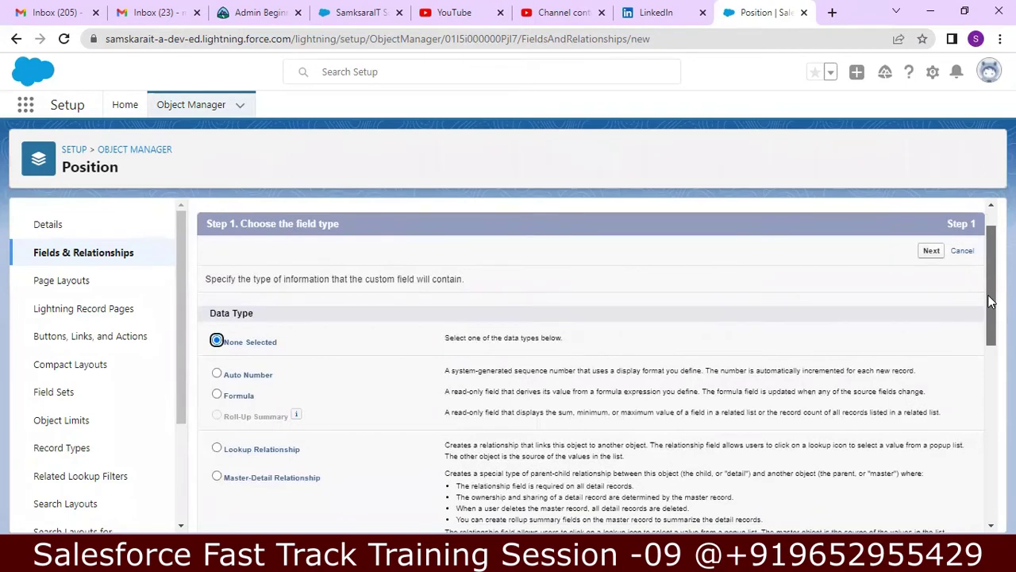
left_click_drag(990, 301, 947, 460)
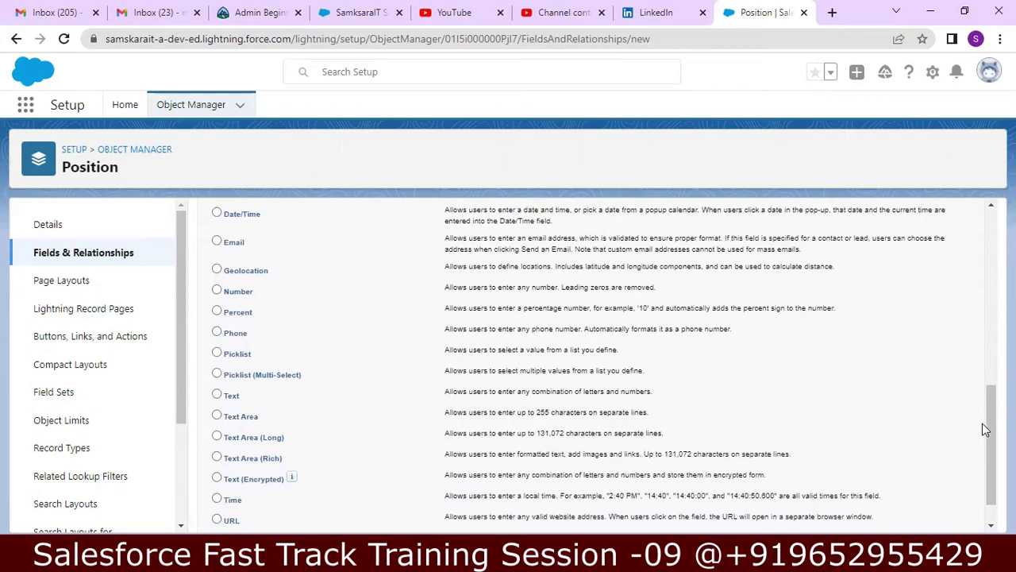
scroll(875, 343, "up", 3)
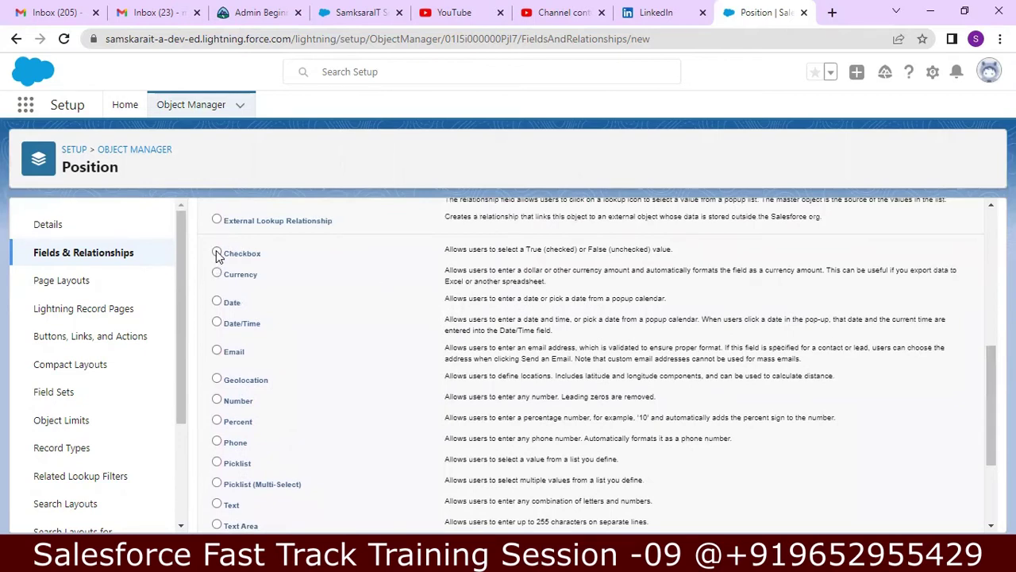
left_click(217, 253)
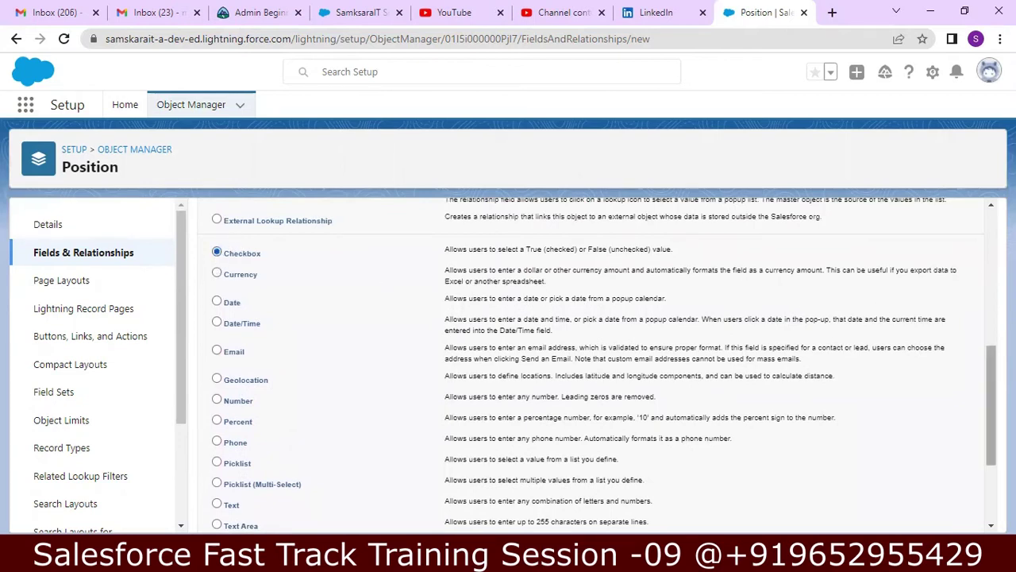
scroll(982, 459, "down", 2)
- Create the Passport Required checkbox, checked by default, described 'Passport Required', and save it
left_click(932, 516)
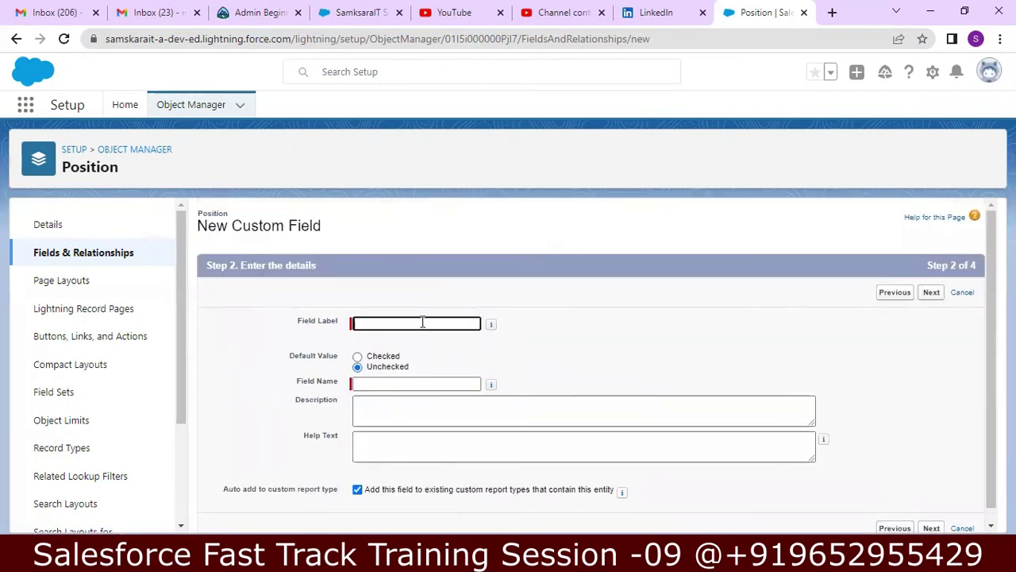
type("Pa")
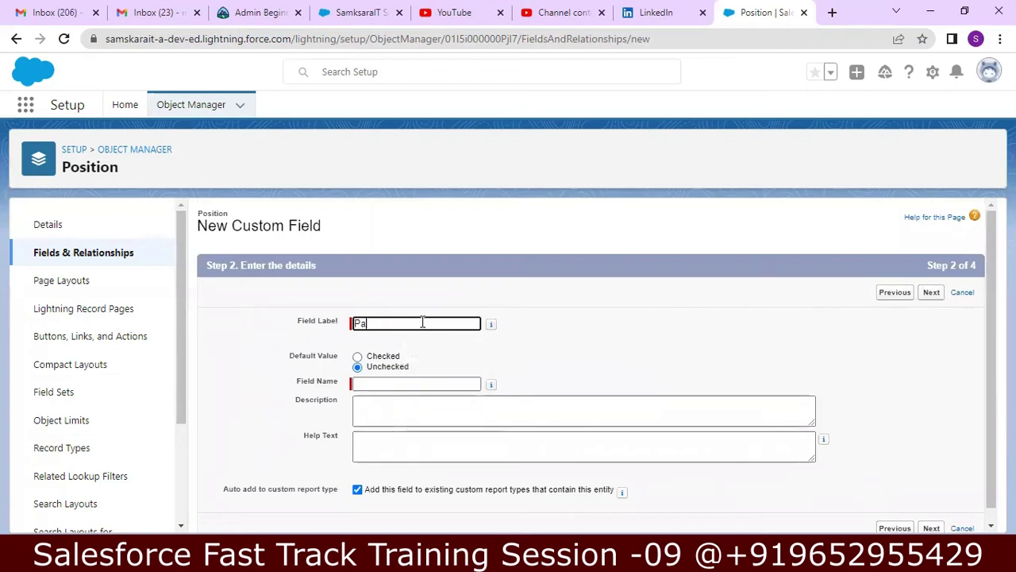
type("ssport Required")
left_click(357, 356)
left_click(457, 411)
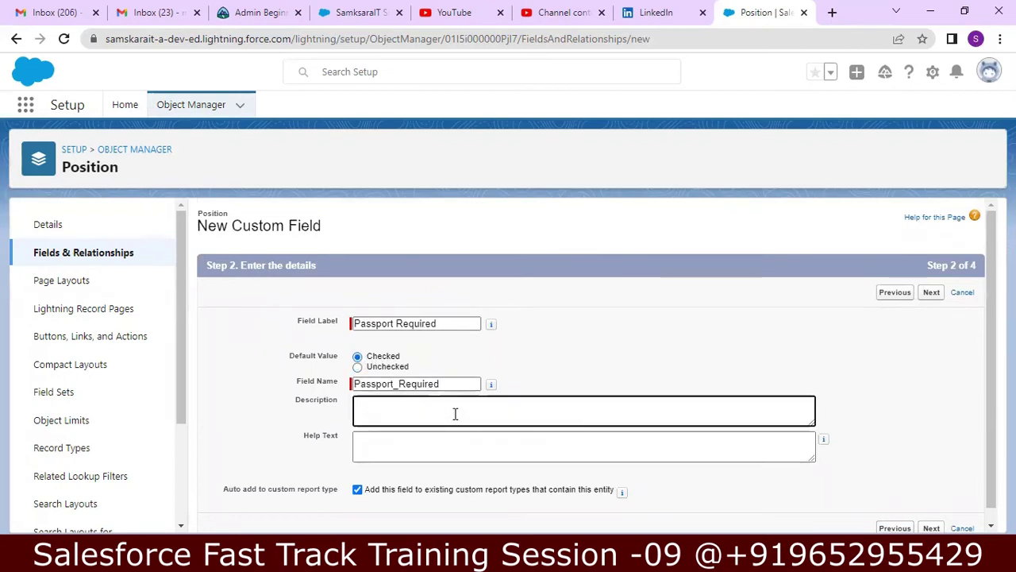
type("Passport Required")
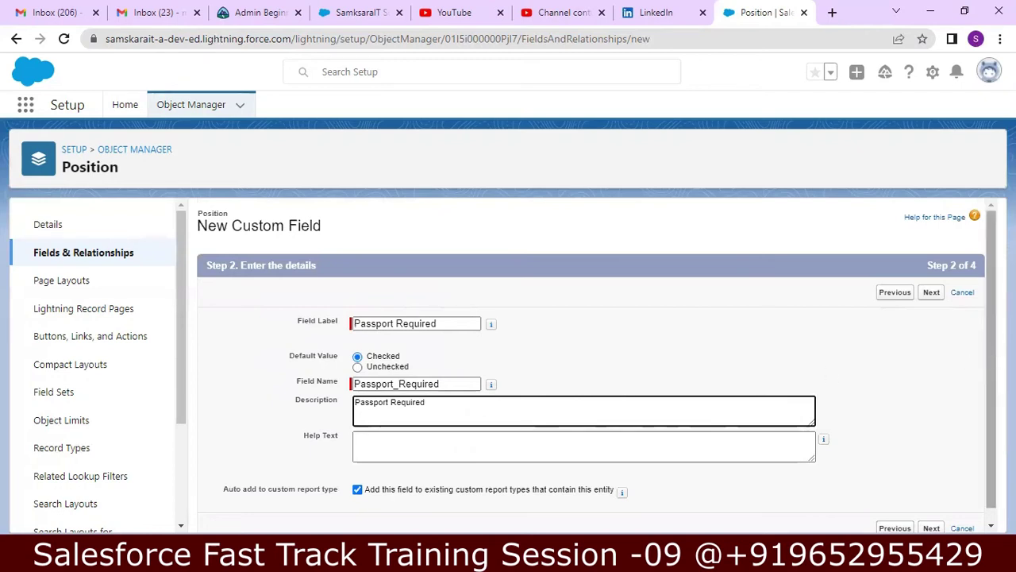
scroll(980, 390, "down", 1)
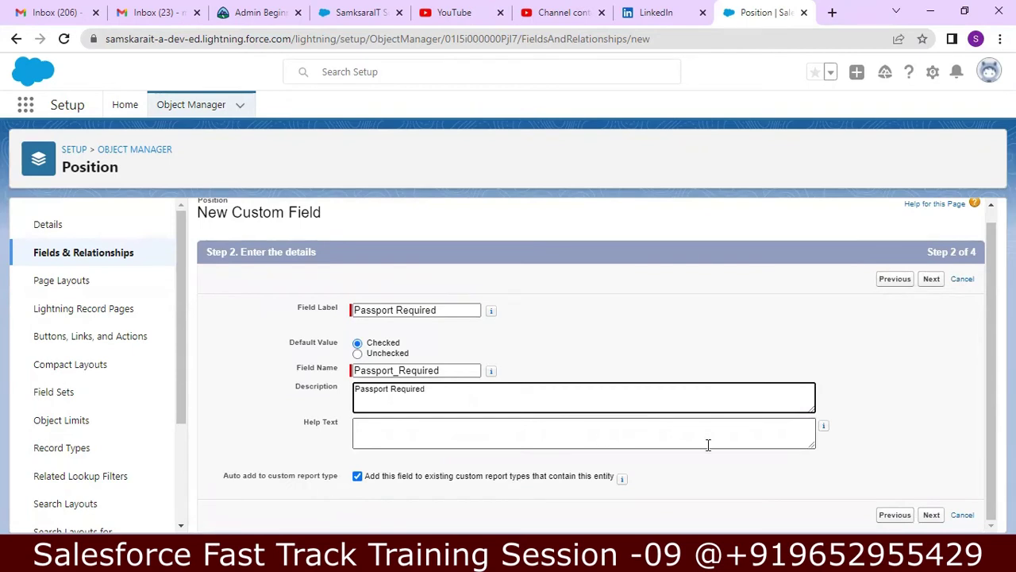
left_click(934, 517)
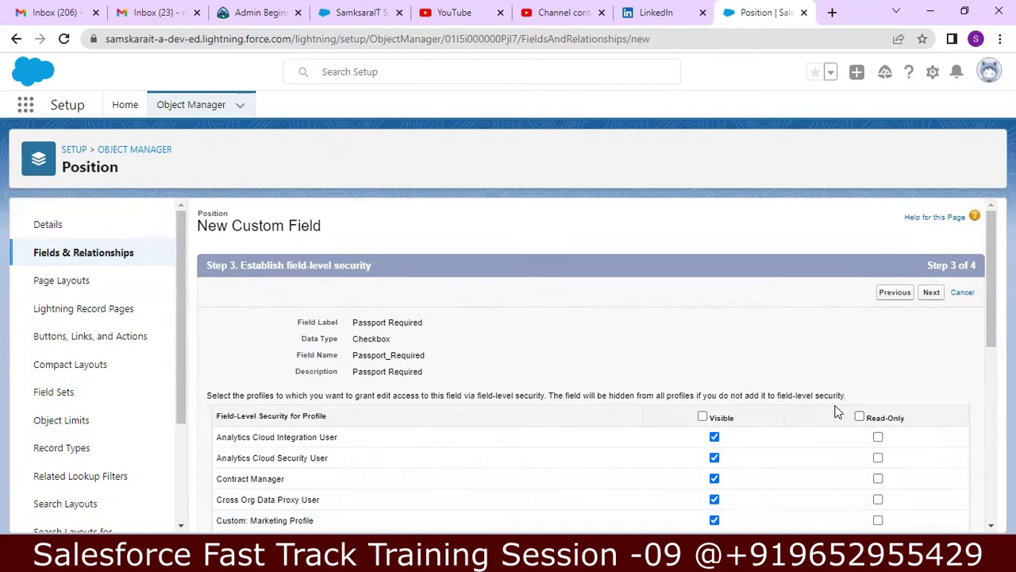
left_click(930, 295)
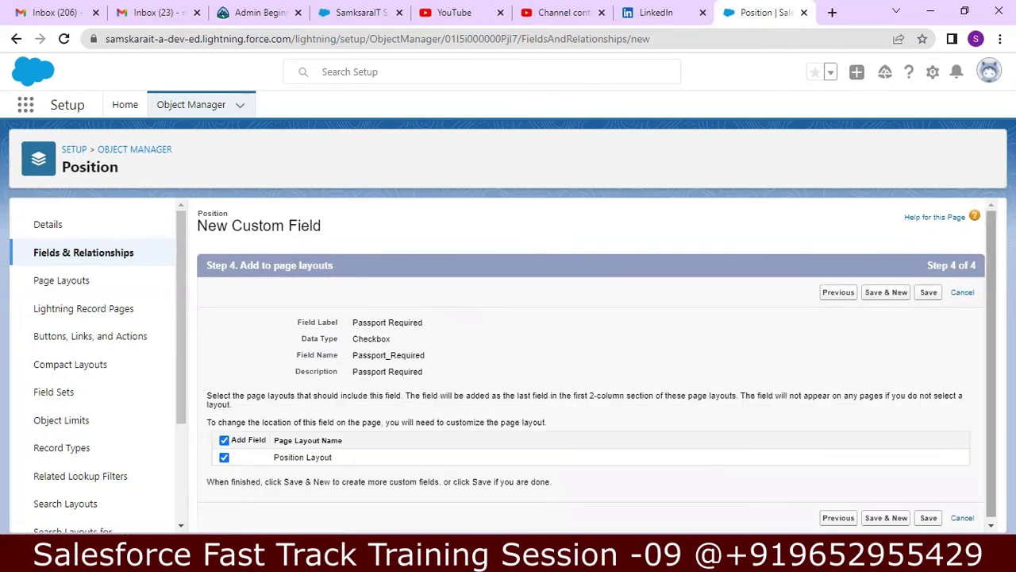
left_click(929, 290)
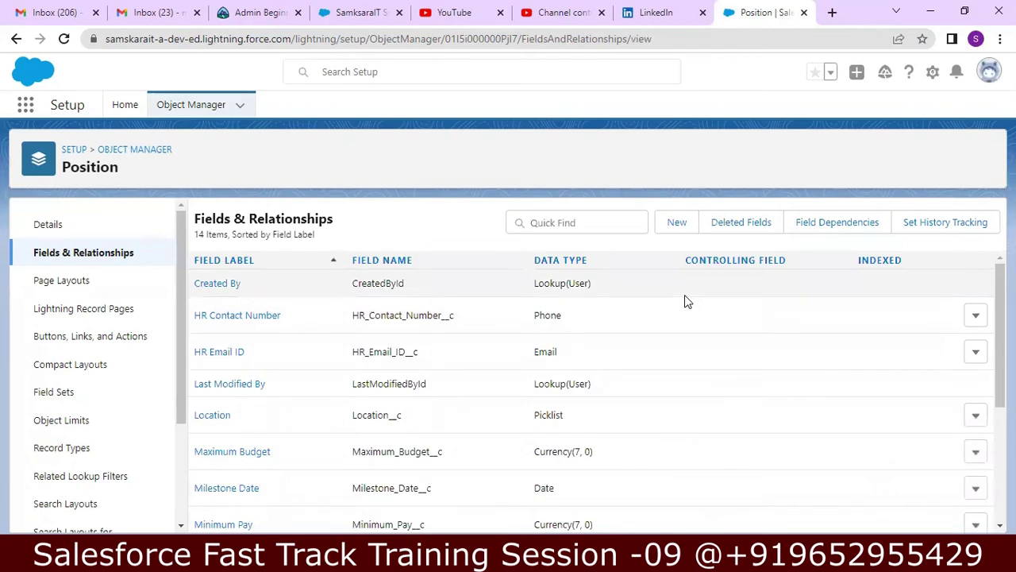
- Start another Position custom field with Checkbox as its data type
left_click(676, 224)
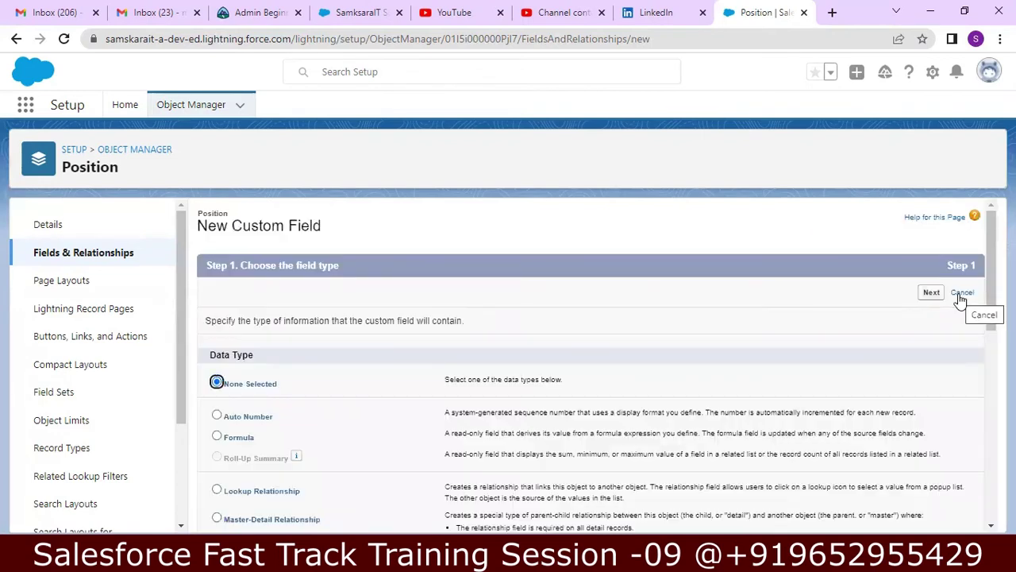
scroll(961, 297, "down", 2)
scroll(986, 320, "down", 3)
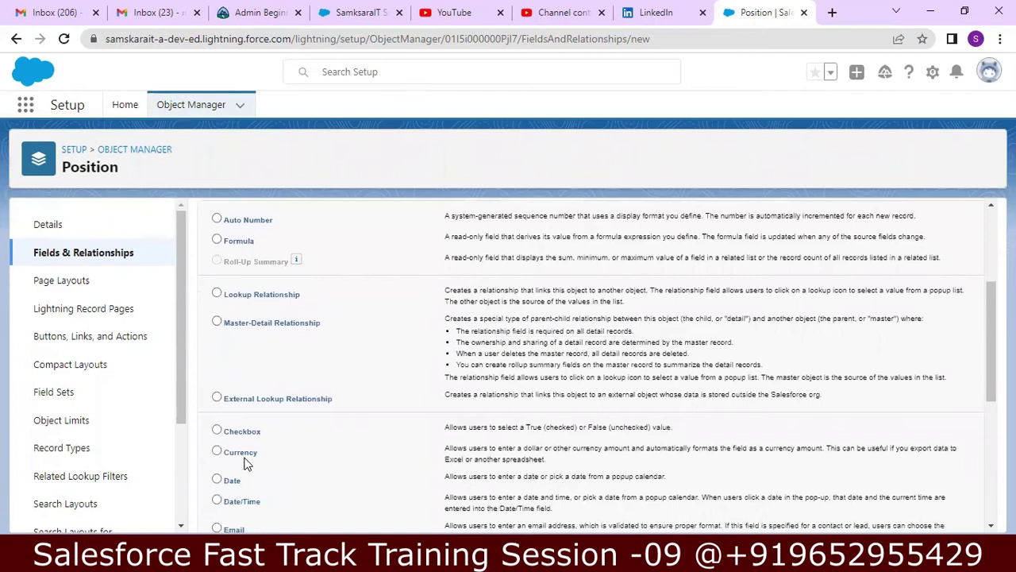
left_click(217, 430)
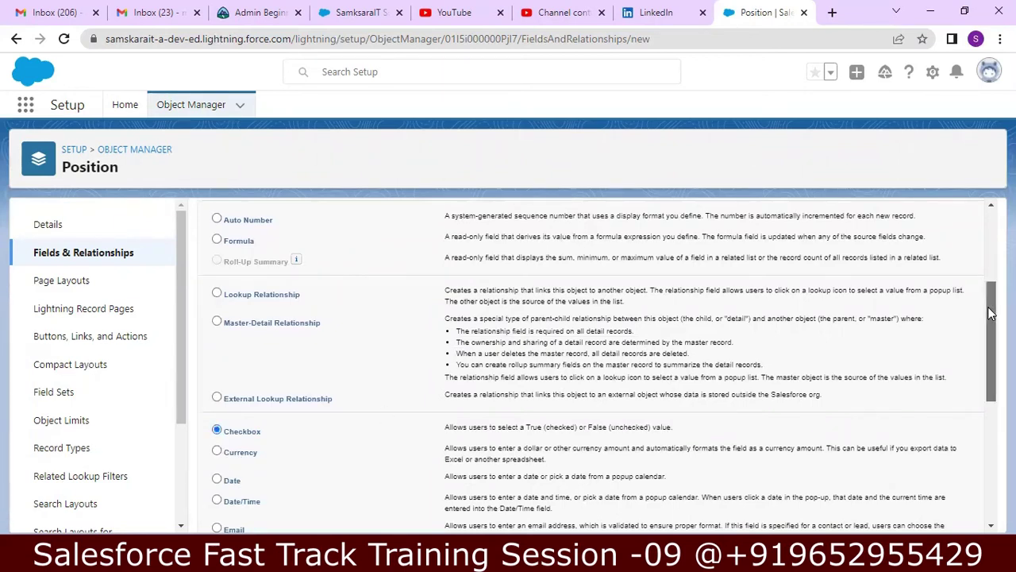
scroll(991, 342, "down", 8)
scroll(985, 397, "down", 2)
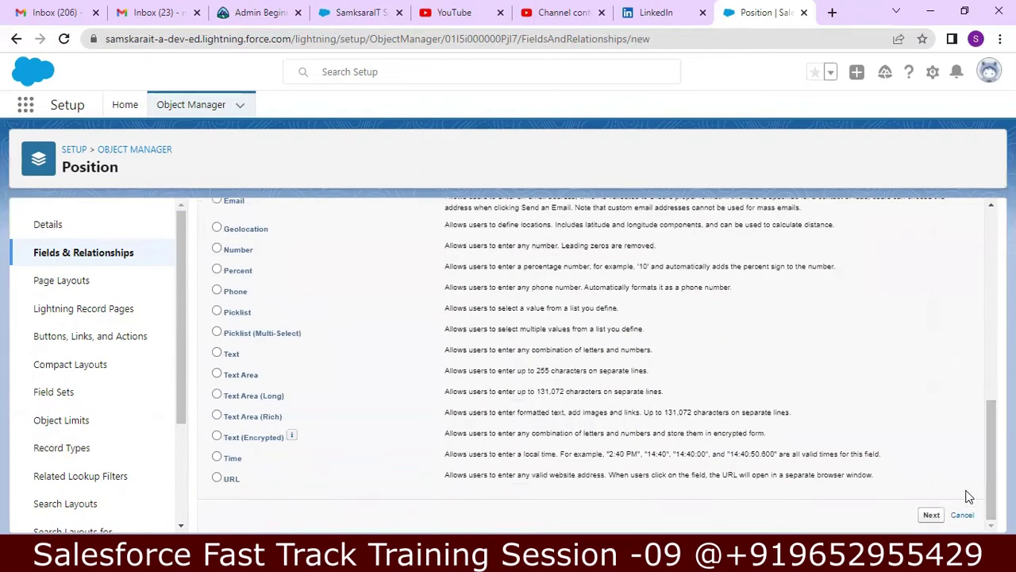
left_click(931, 515)
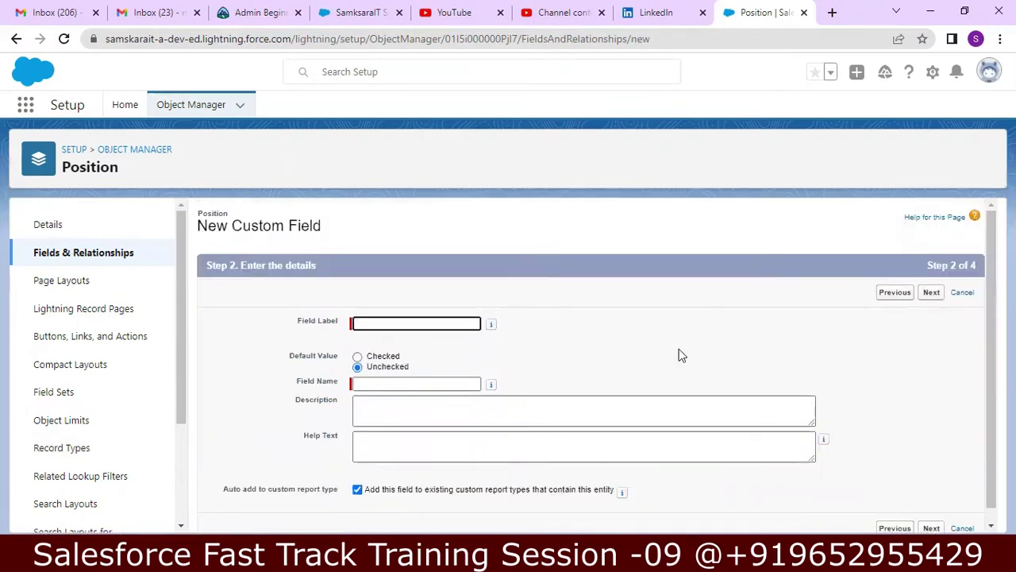
- Label the checkbox Travel Required, described 'Travel Requirement for this position', and continue to security
type("Travel Required")
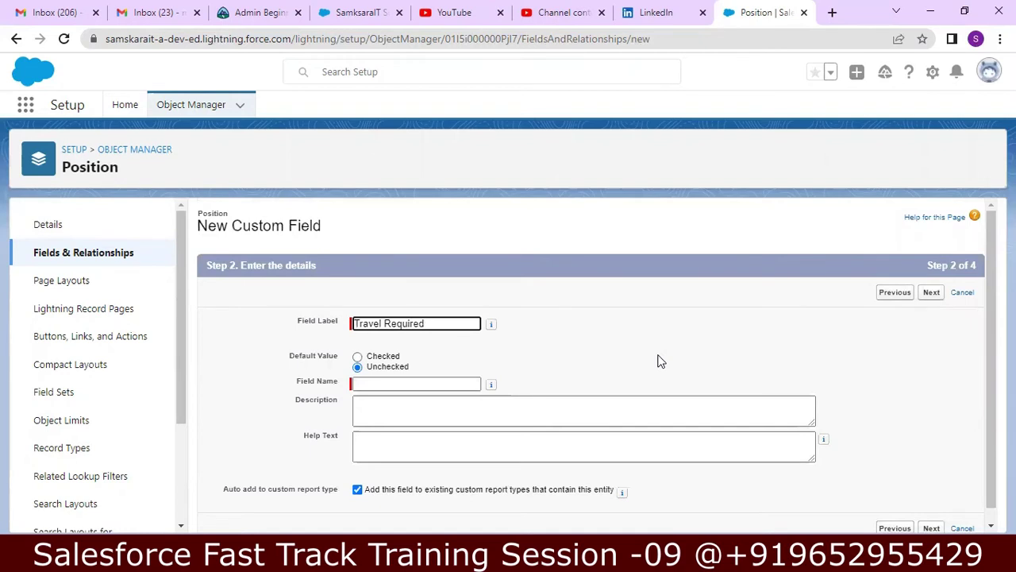
left_click(381, 383)
left_click(447, 413)
type("Travel")
type("Requiremen")
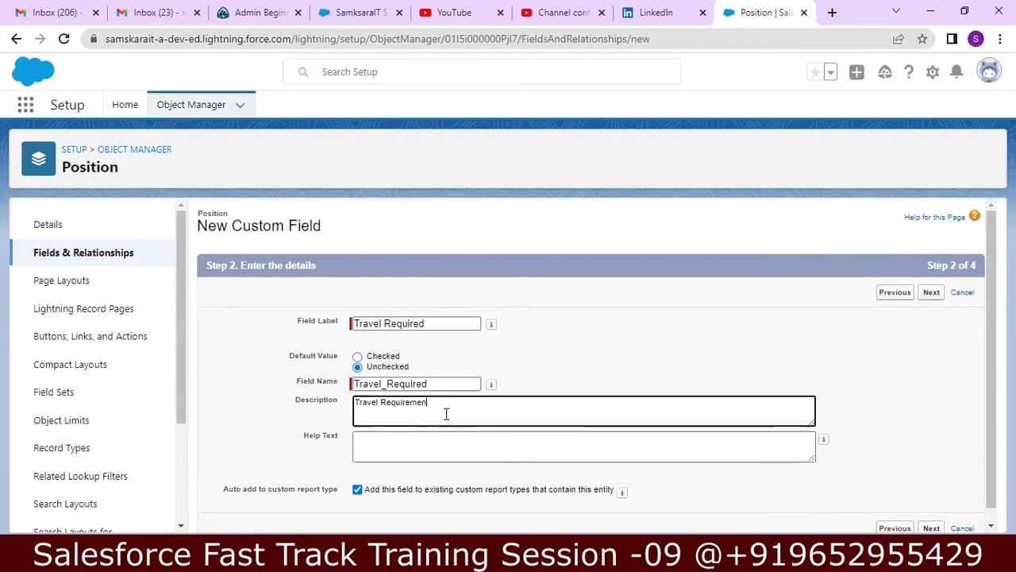
type("t for this position")
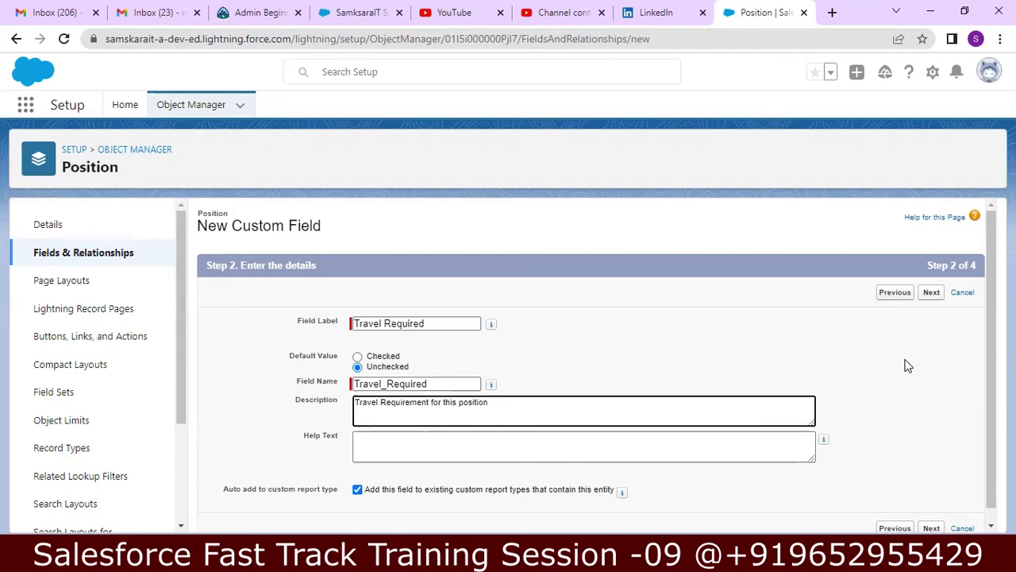
left_click_drag(987, 300, 988, 371)
left_click(932, 278)
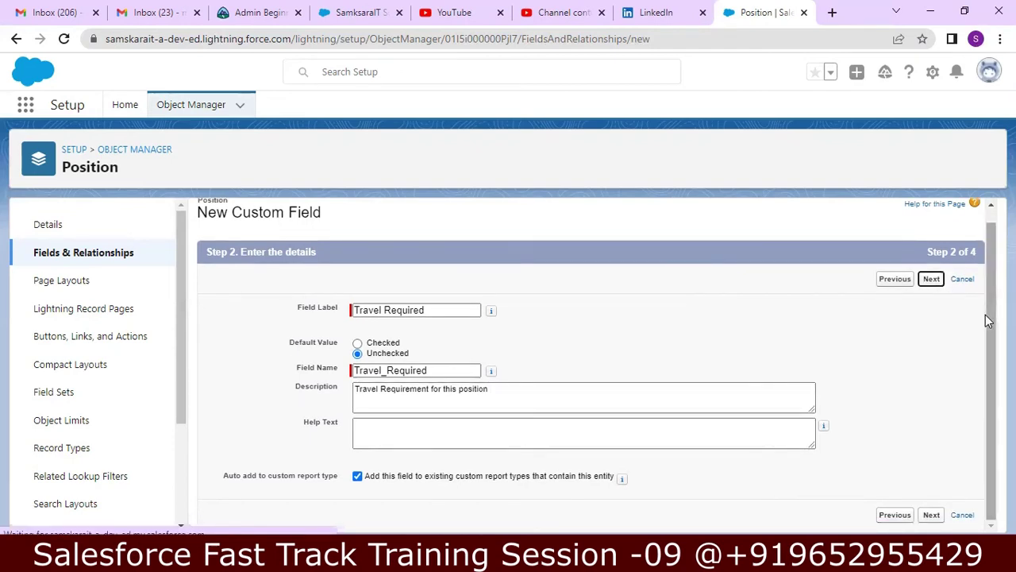
left_click_drag(987, 321, 989, 218)
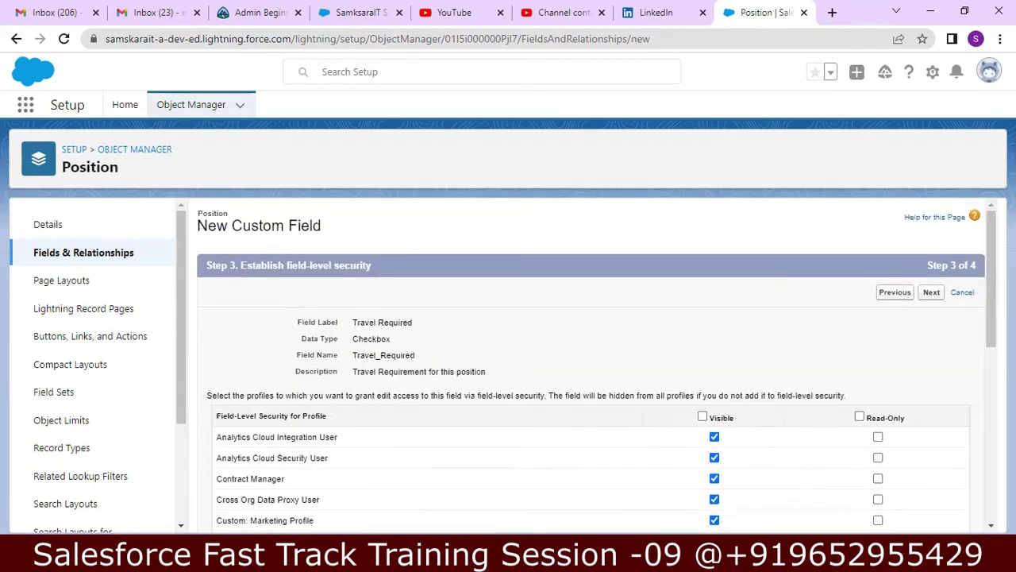
left_click(934, 293)
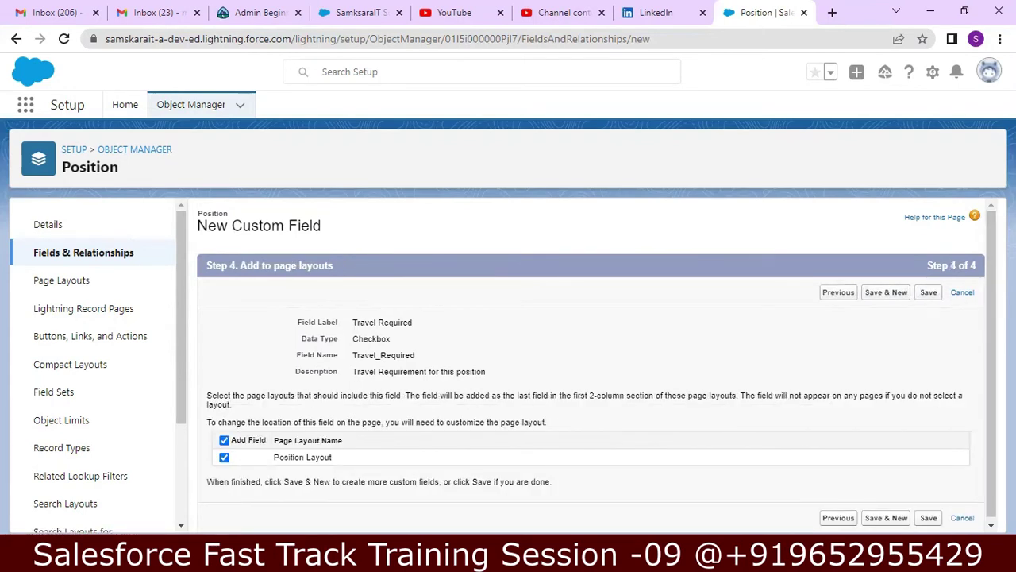
scroll(950, 335, "down", 1)
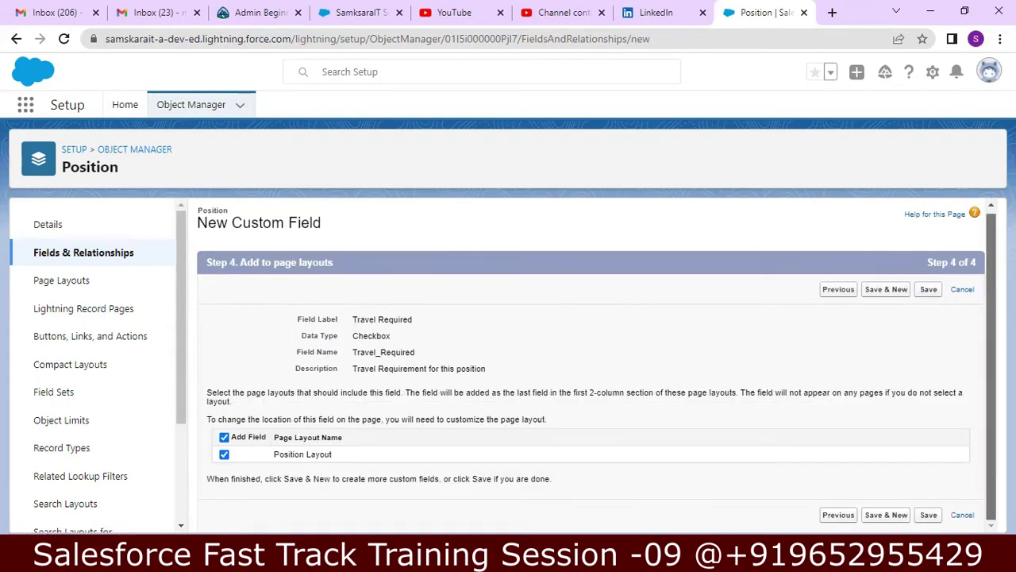
left_click(927, 289)
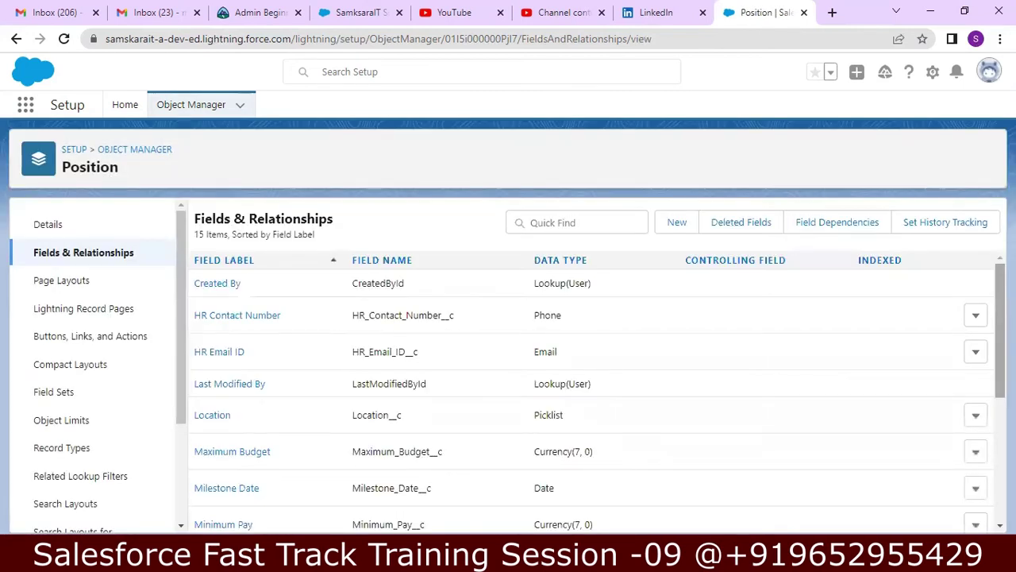
scroll(595, 390, "down", 3)
scroll(596, 389, "up", 2)
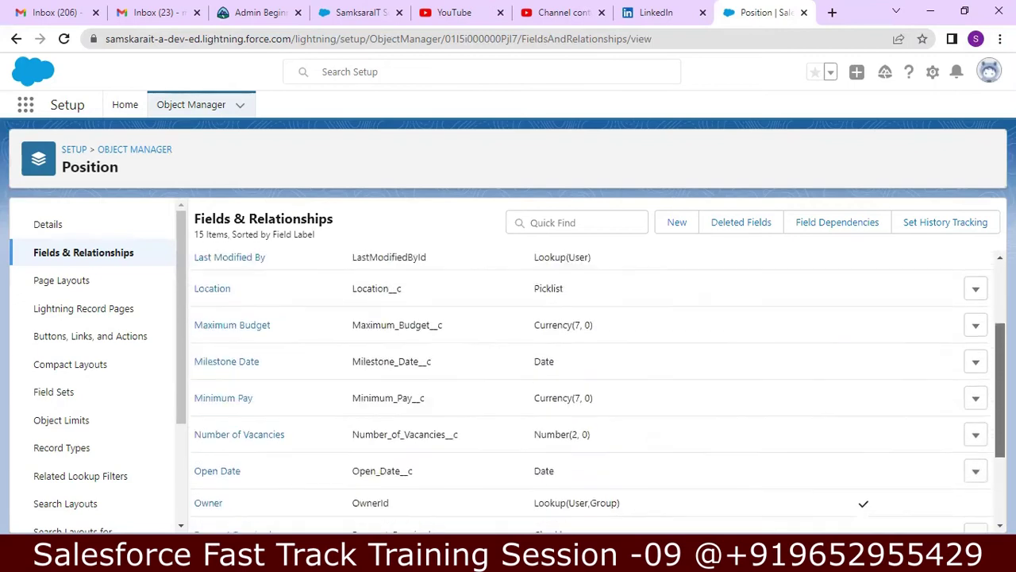
scroll(596, 389, "up", 3)
scroll(596, 389, "down", 5)
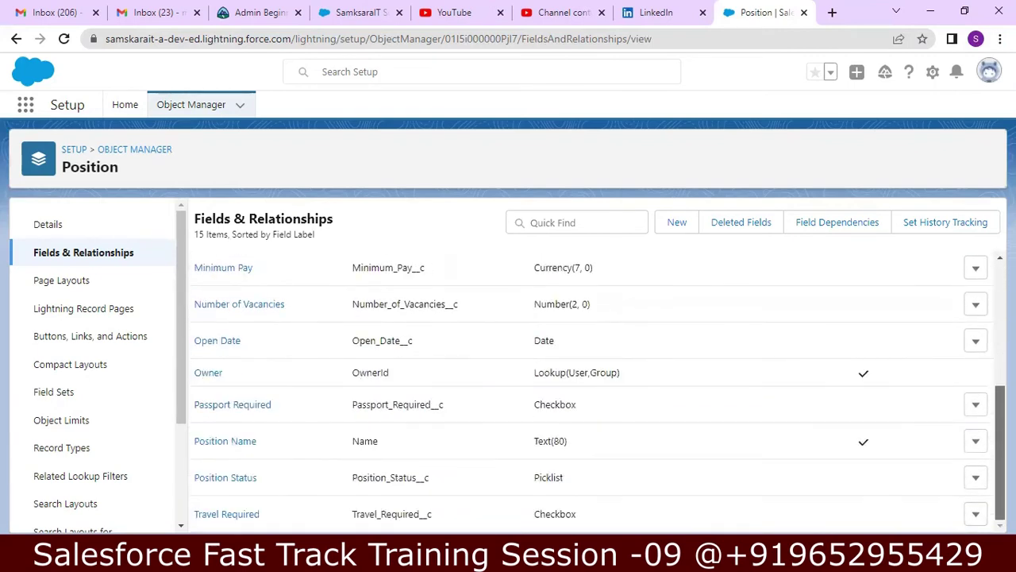
scroll(828, 275, "up", 5)
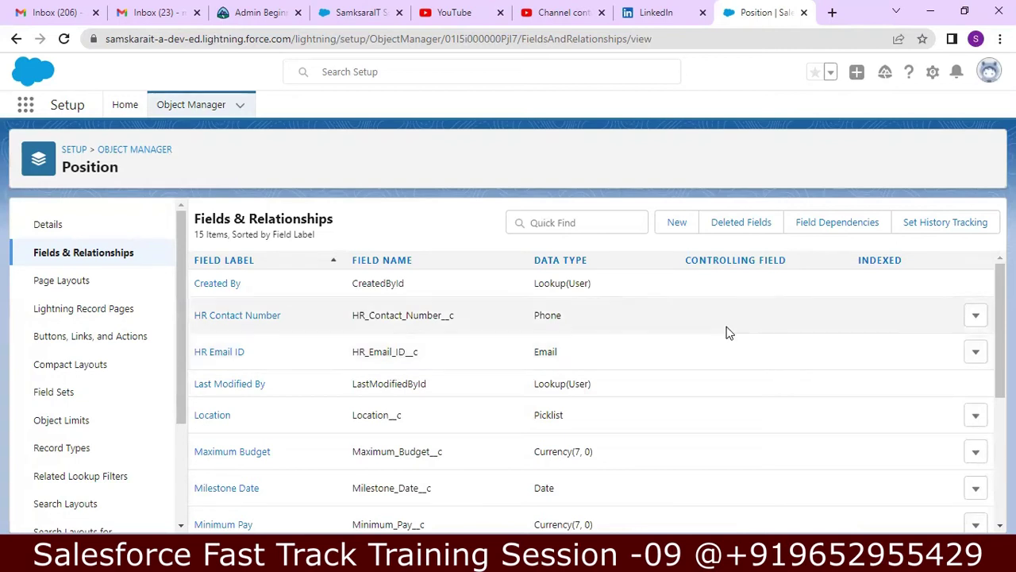
- Start a new Position field of type Text Area (Long) and advance to its details
left_click(667, 220)
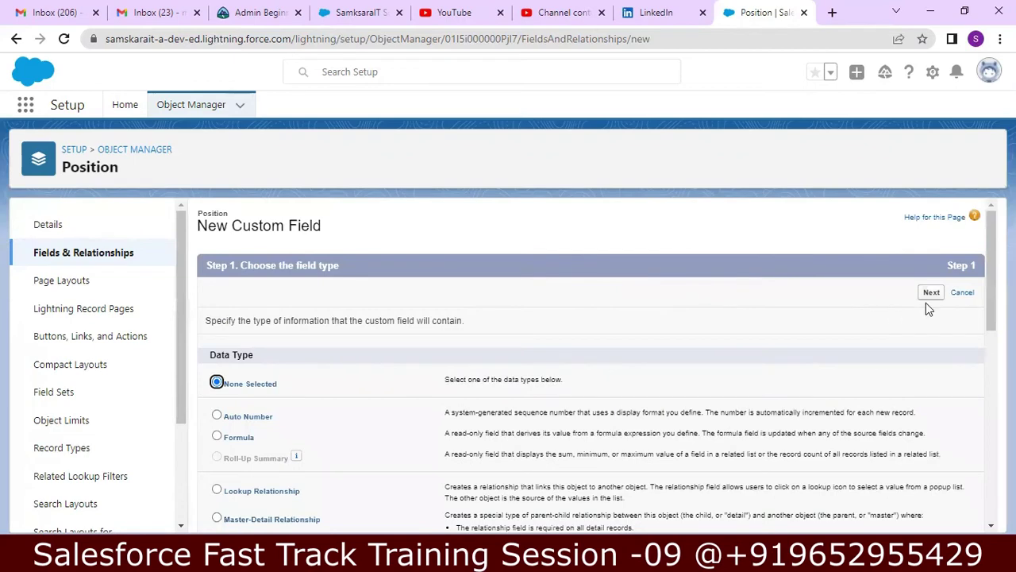
scroll(598, 367, "down", 2)
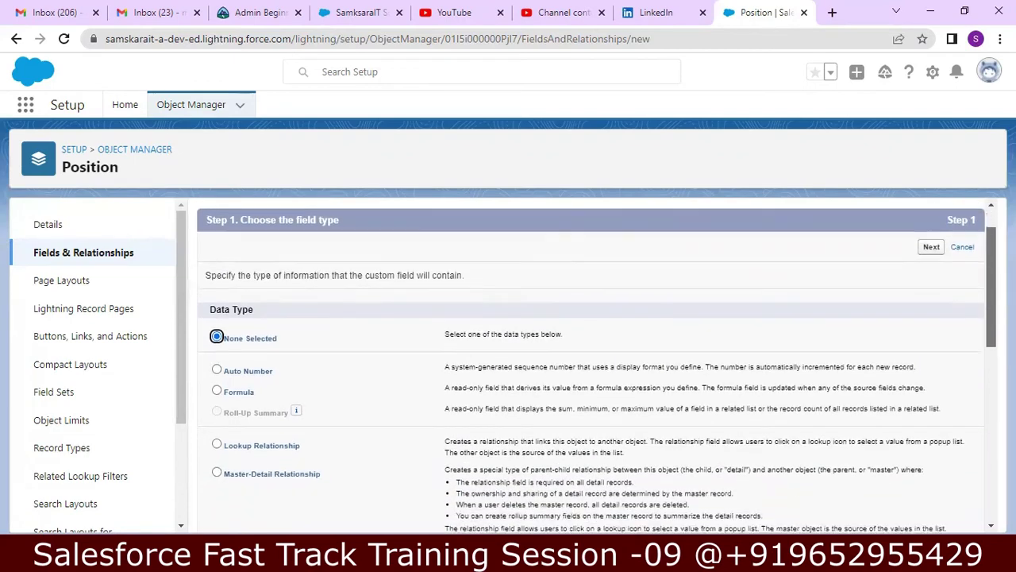
scroll(986, 318, "down", 3)
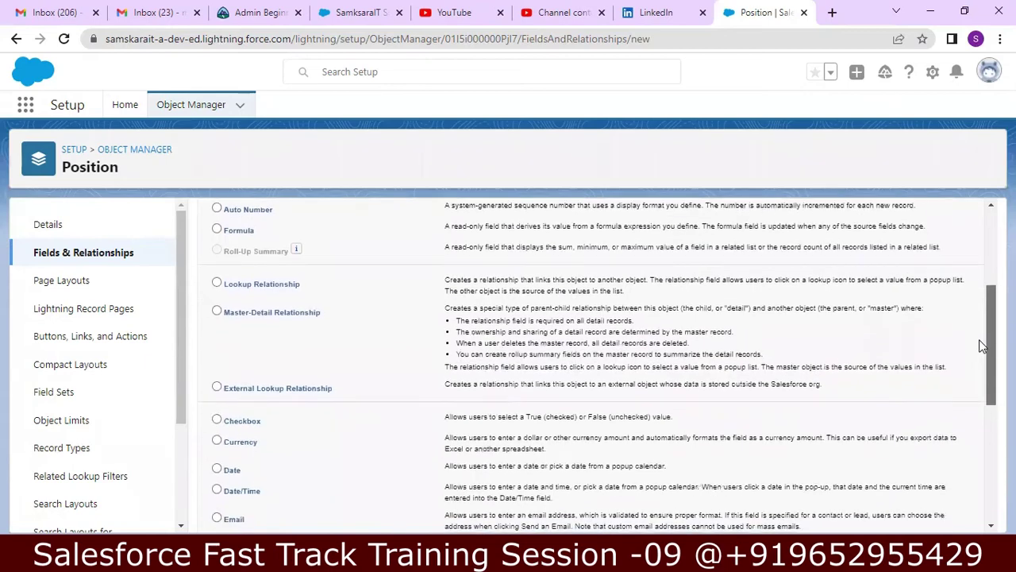
scroll(975, 330, "up", 2)
scroll(969, 294, "down", 6)
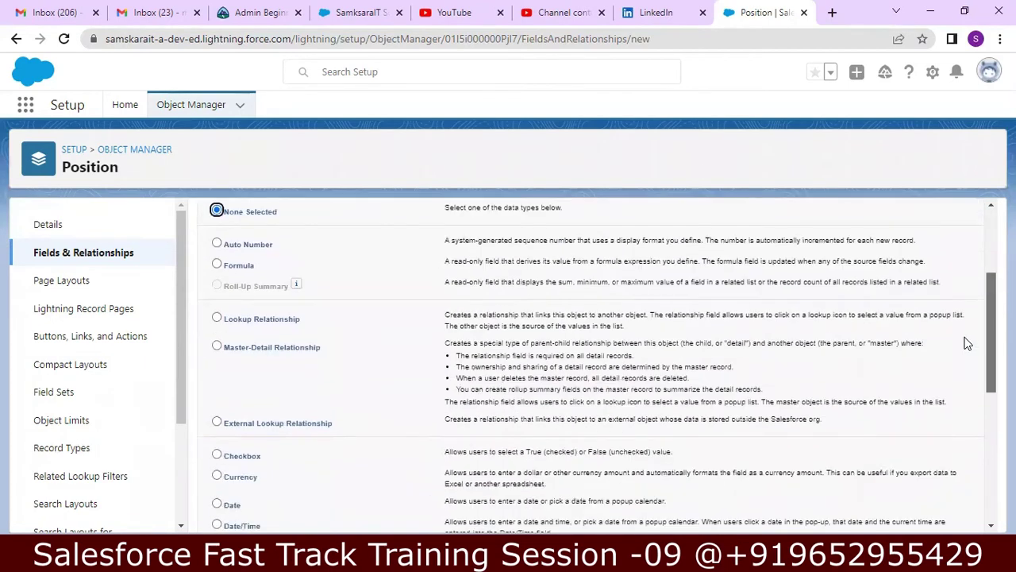
scroll(952, 419, "down", 2)
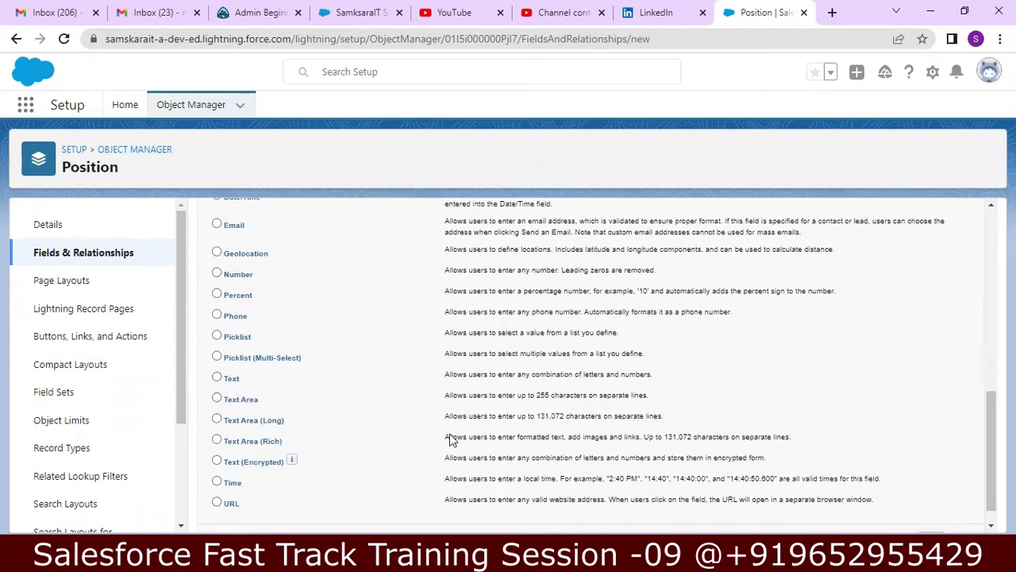
left_click(217, 421)
left_click_drag(991, 433, 983, 460)
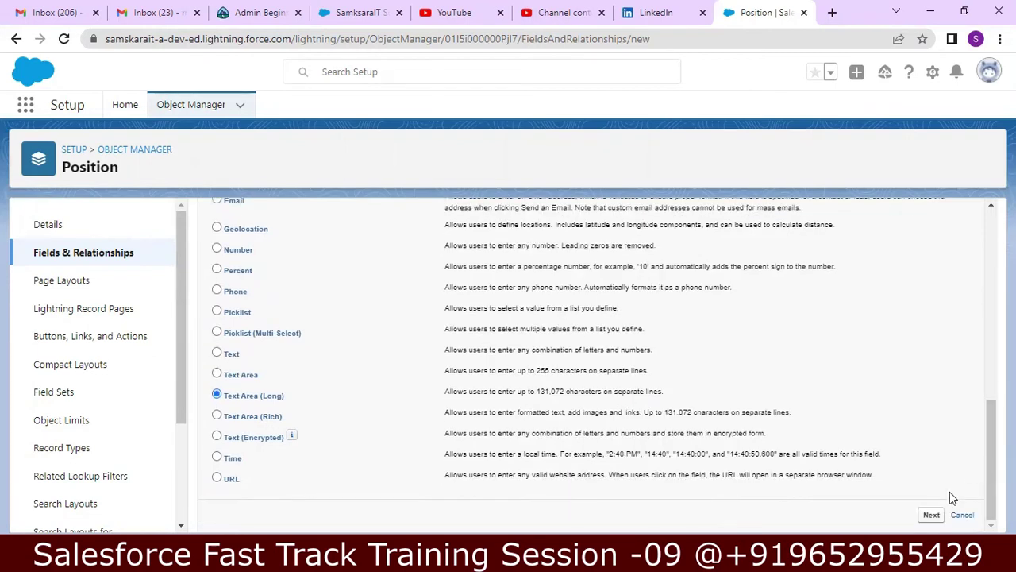
left_click(933, 516)
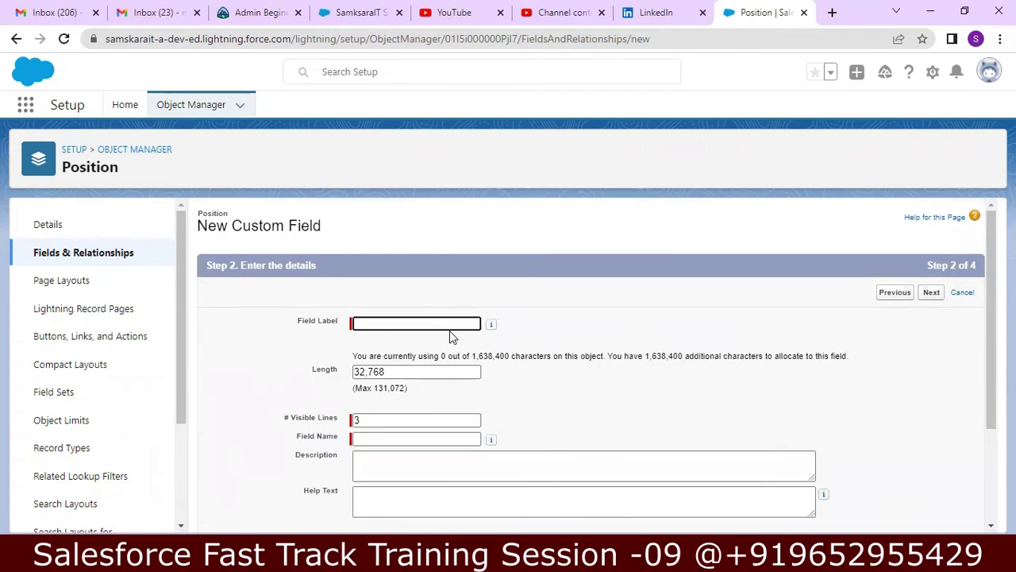
- Label the field Job Description and describe it 'Job Description of the Posttion'
type("Job Description")
key("Tab")
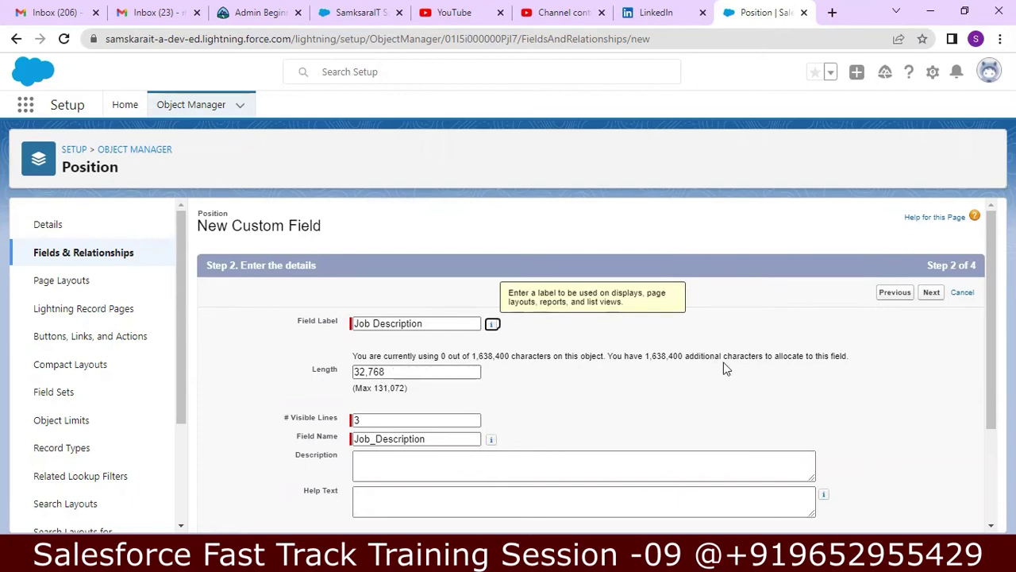
scroll(991, 333, "down", 1)
scroll(984, 357, "down", 1)
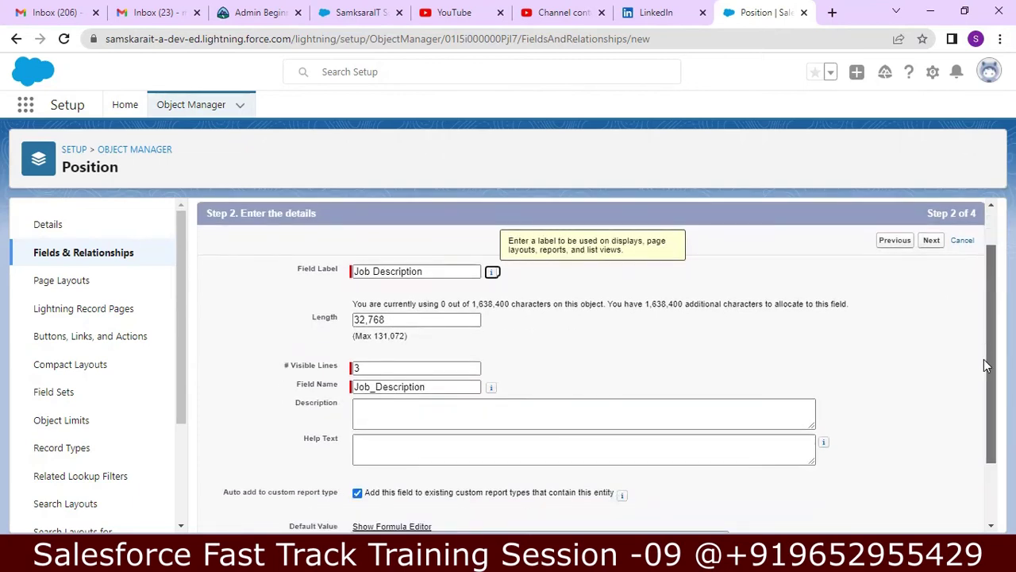
scroll(984, 365, "down", 1)
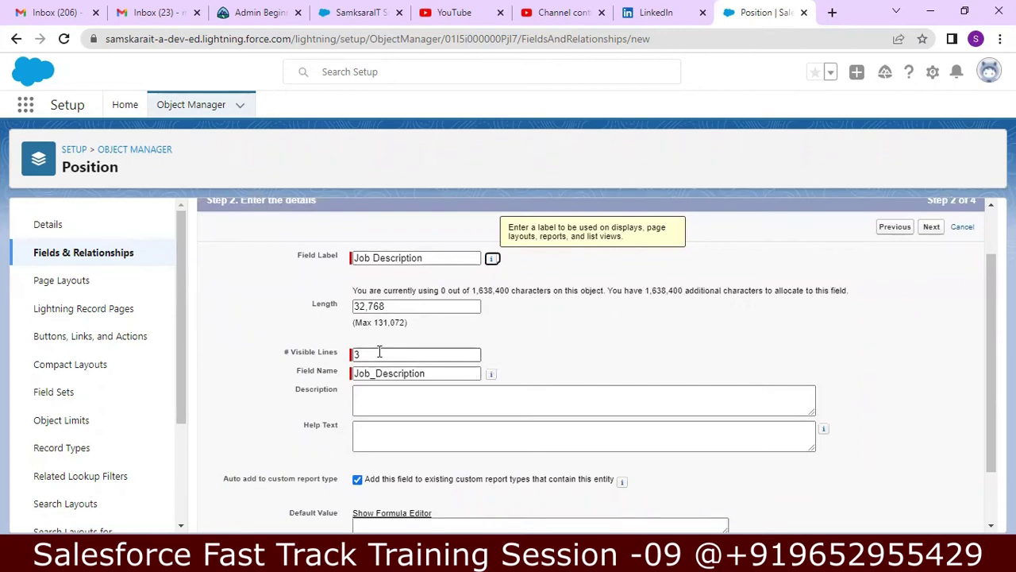
left_click(467, 391)
left_click(635, 409)
type("Job Desc")
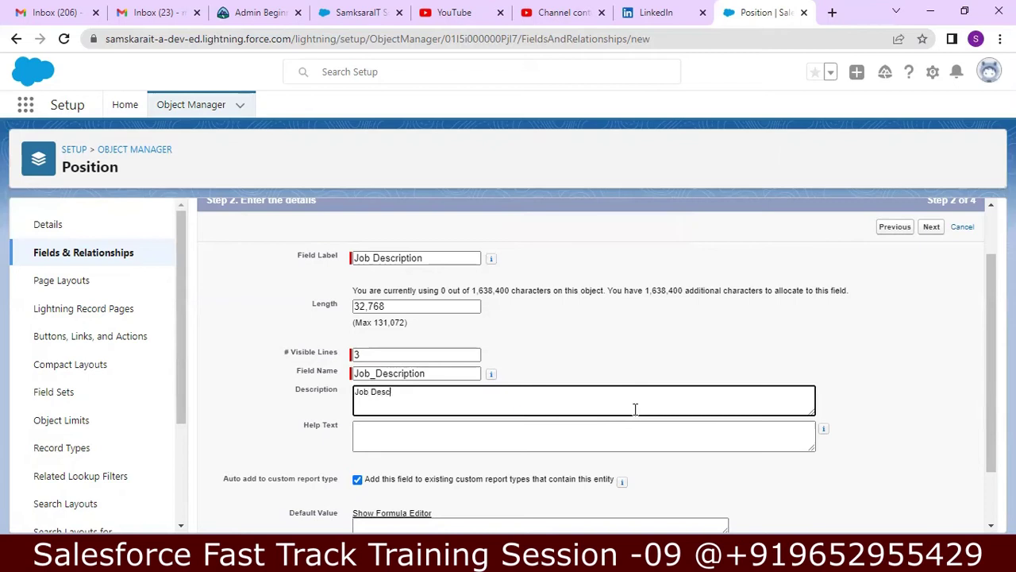
type("ription of the Post")
type("tion")
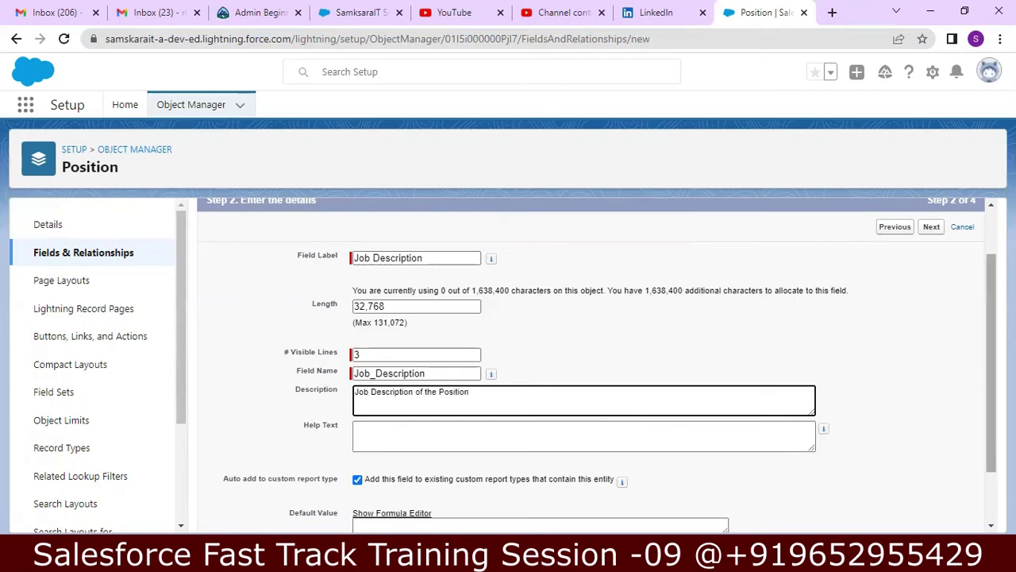
- Save the Job Description field with default security and the Position Layout
scroll(914, 445, "down", 1)
left_click(931, 515)
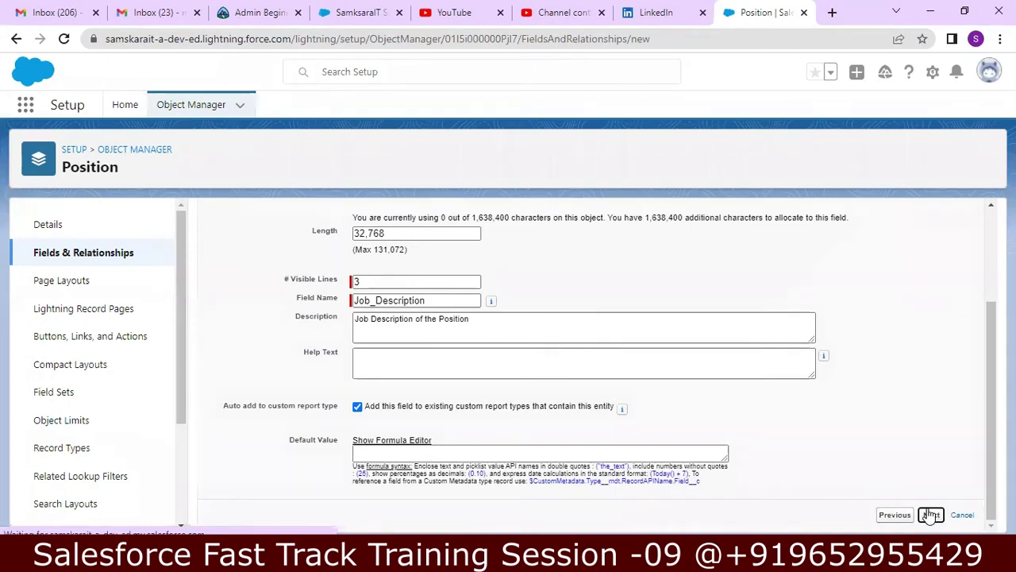
left_click(934, 294)
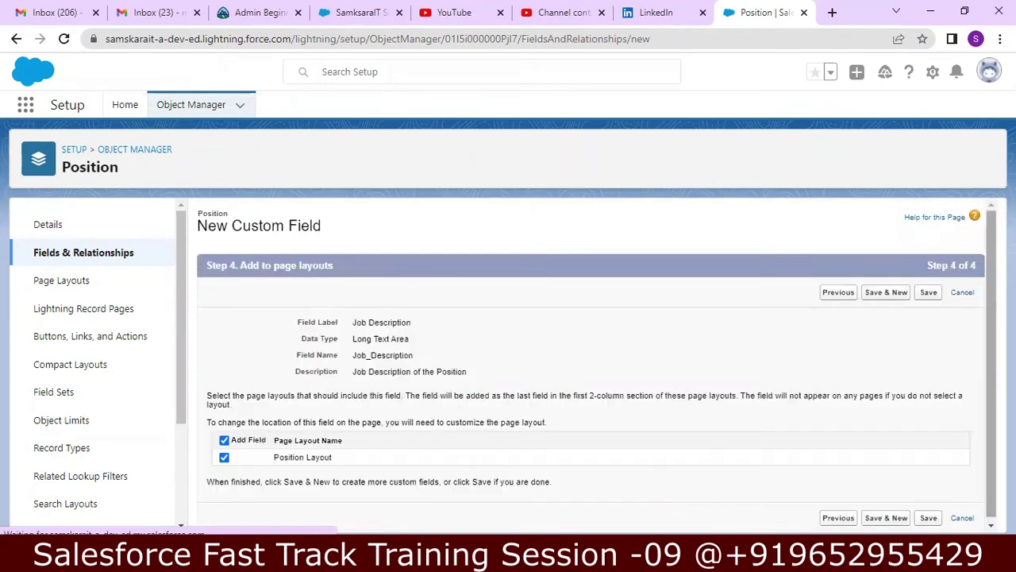
left_click(929, 292)
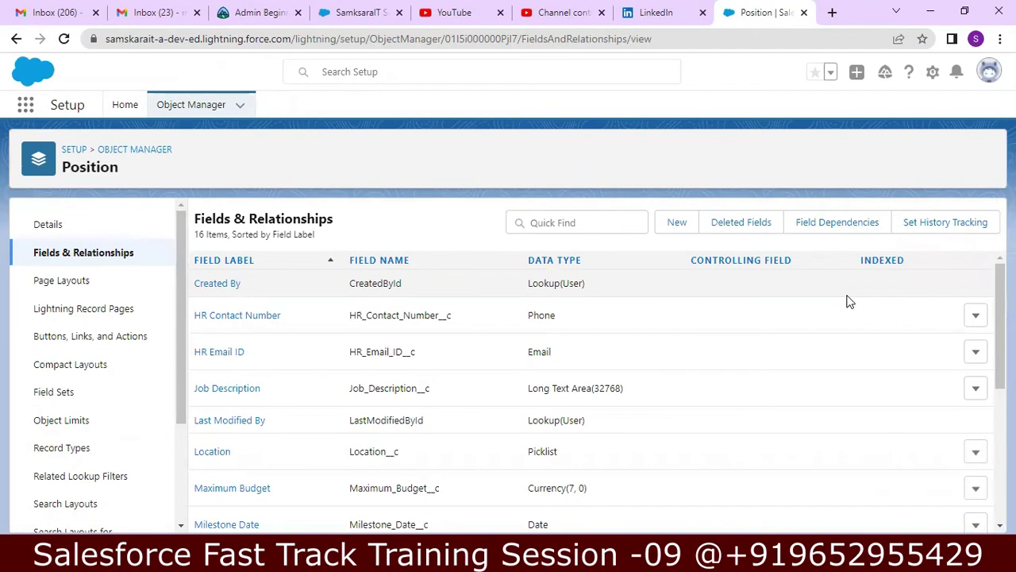
- Start a new Position custom field and pick the Text Area (Rich) data type
left_click(675, 223)
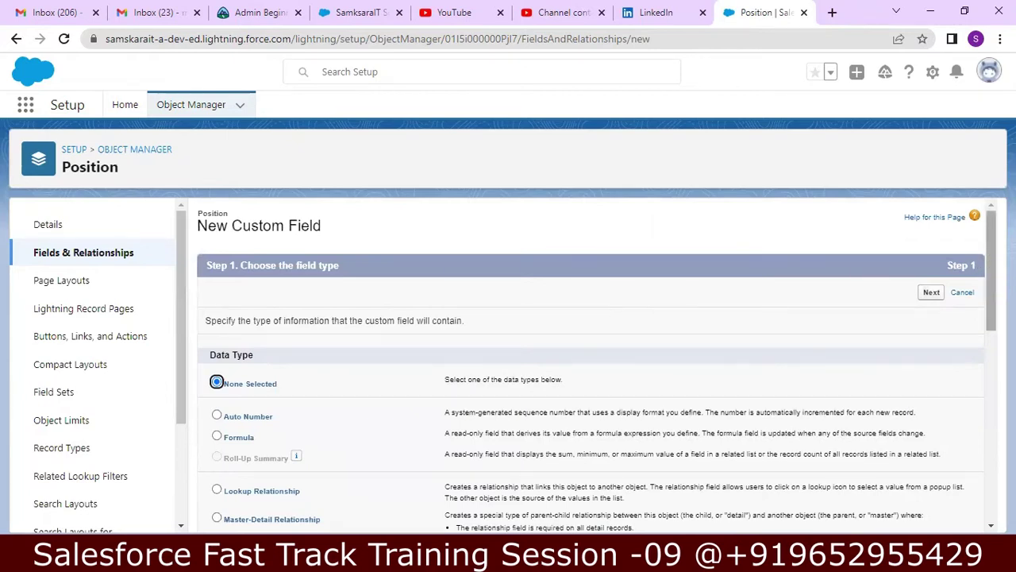
scroll(991, 278, "down", 1)
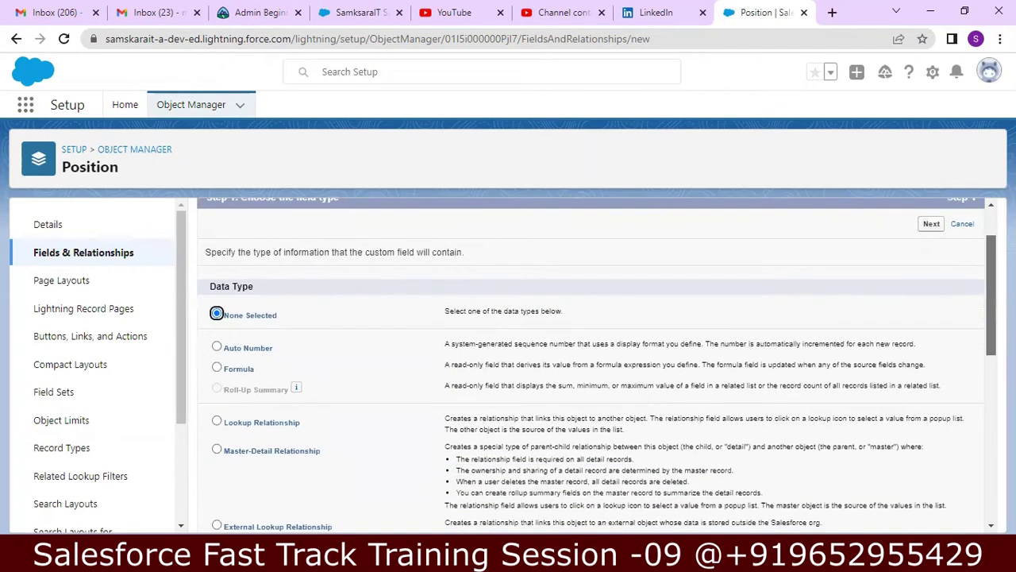
scroll(986, 308, "down", 2)
left_click_drag(985, 329, 981, 449)
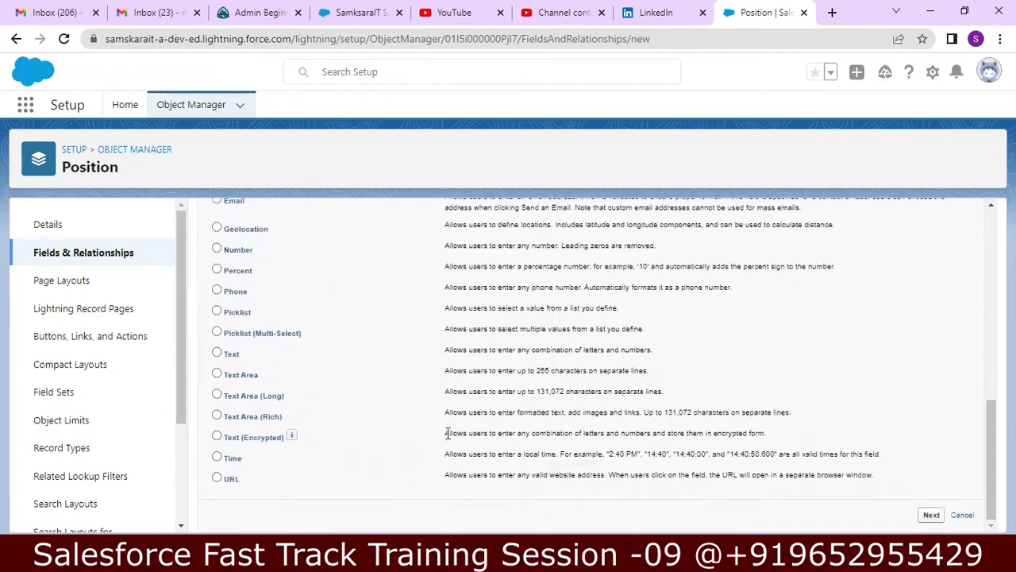
left_click(216, 416)
- Label the rich text field 'Skills Required', set Length to 60,000, and give it description 'Skills Required'
left_click(929, 515)
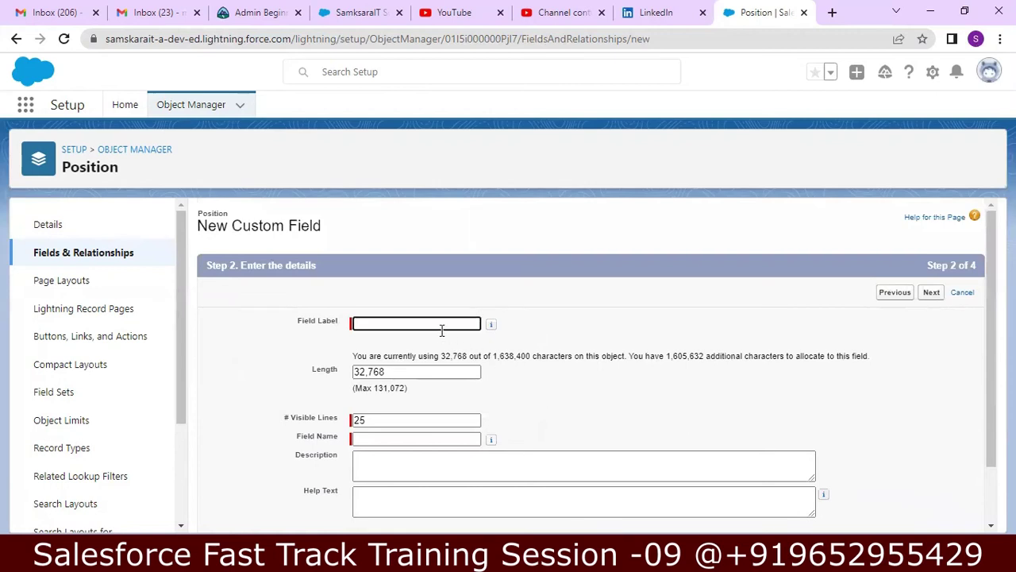
type("Skills Required")
left_click(425, 372)
key("BackSpace")
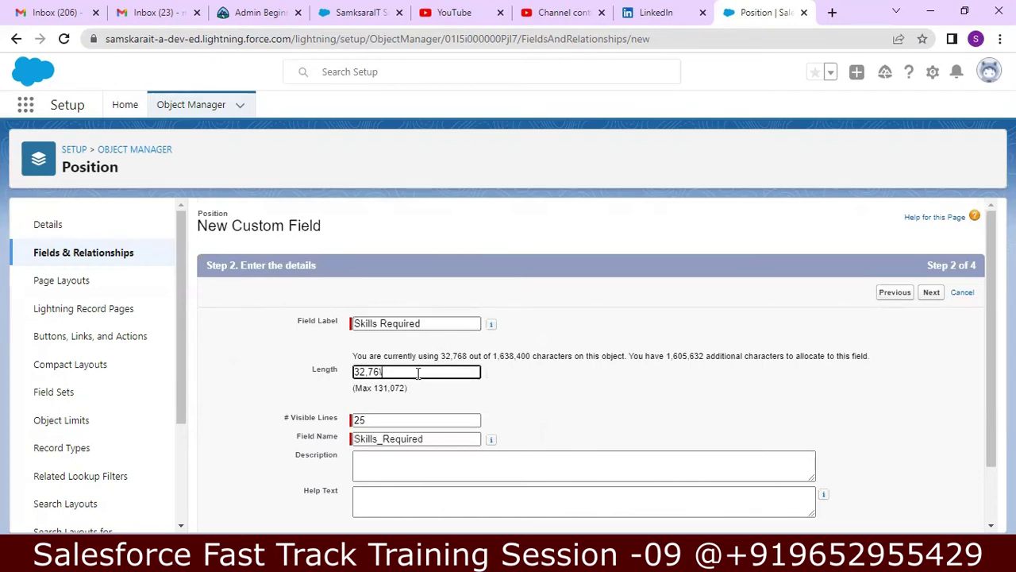
key("BackSpace")
key("BackSpace")
key("BackSpace")
key("BackSpace")
key("BackSpace")
type("60,000")
left_click(517, 458)
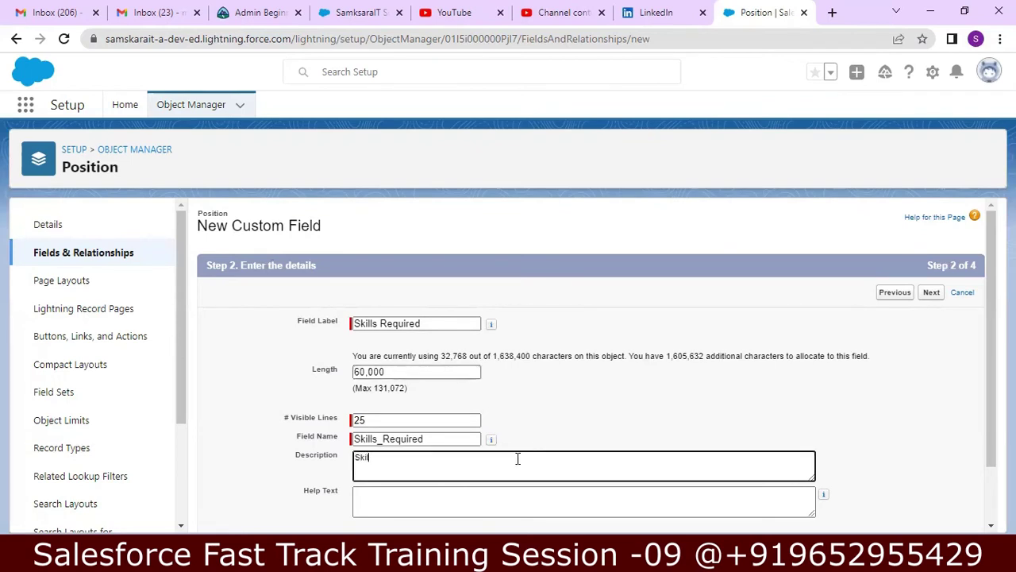
type("Skills Required")
left_click_drag(986, 332, 987, 389)
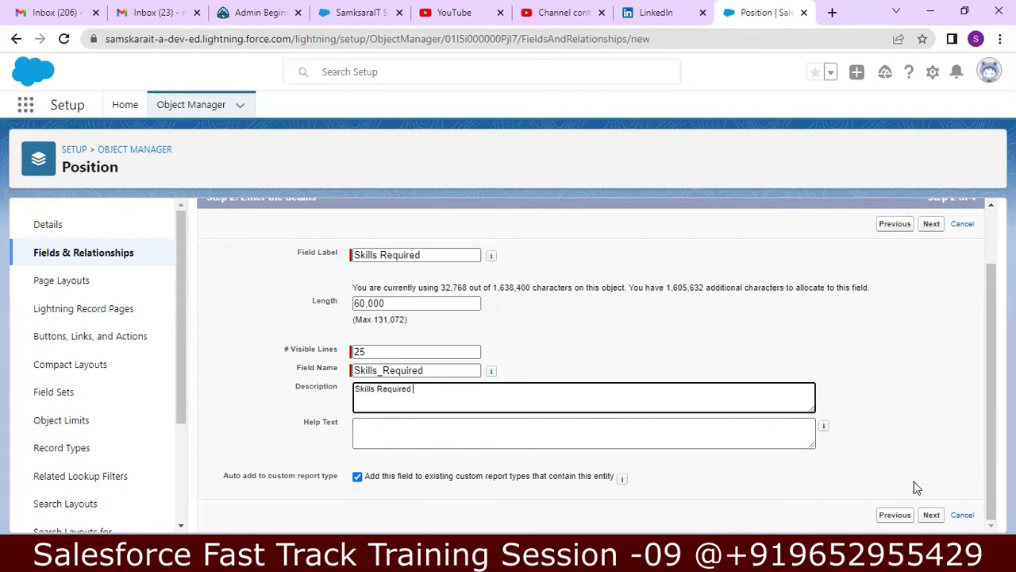
- Keep the default field security, add Skills Required to the Position Layout, and save the field
left_click(931, 515)
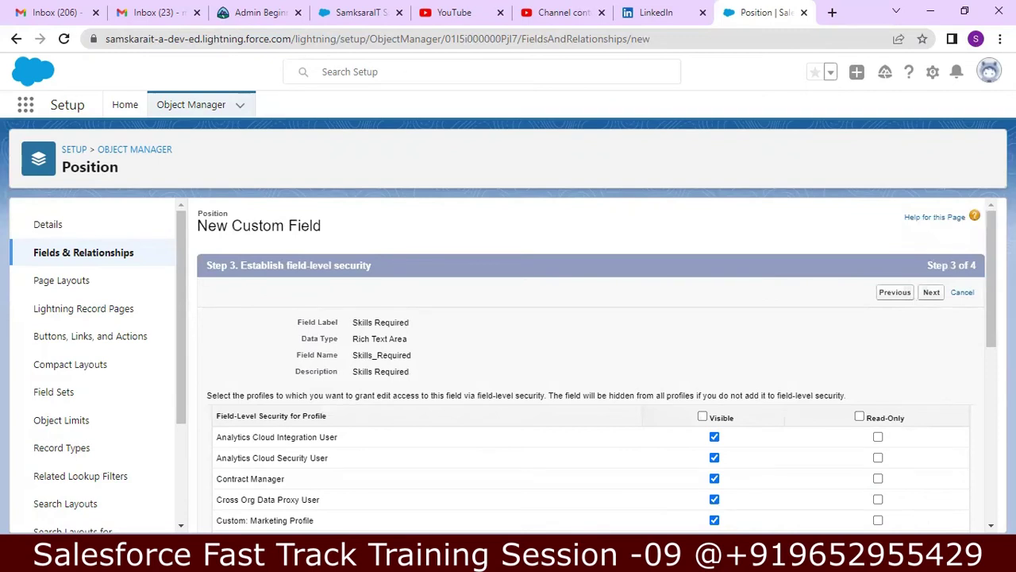
left_click_drag(991, 318, 985, 512)
left_click(932, 515)
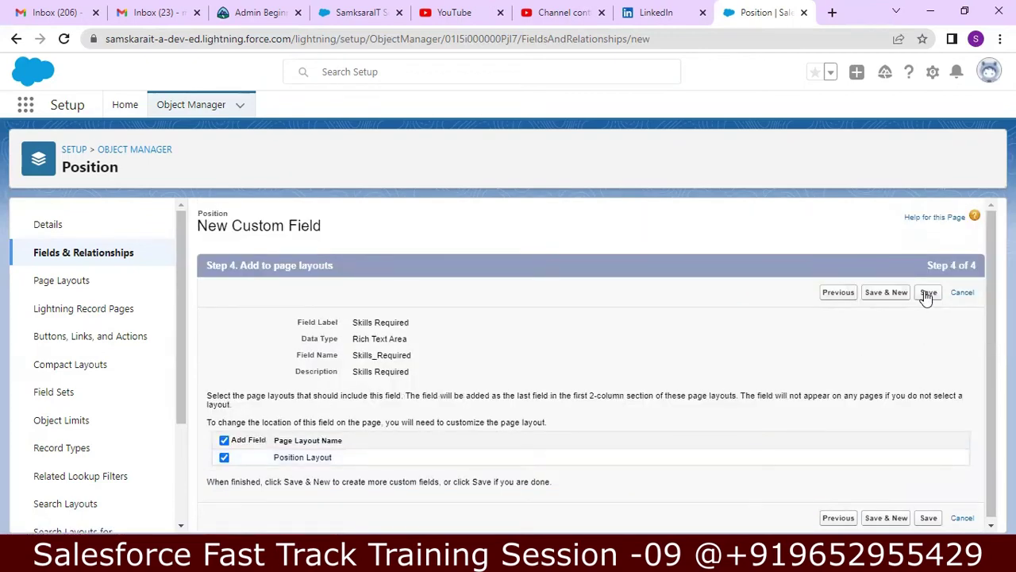
left_click(927, 294)
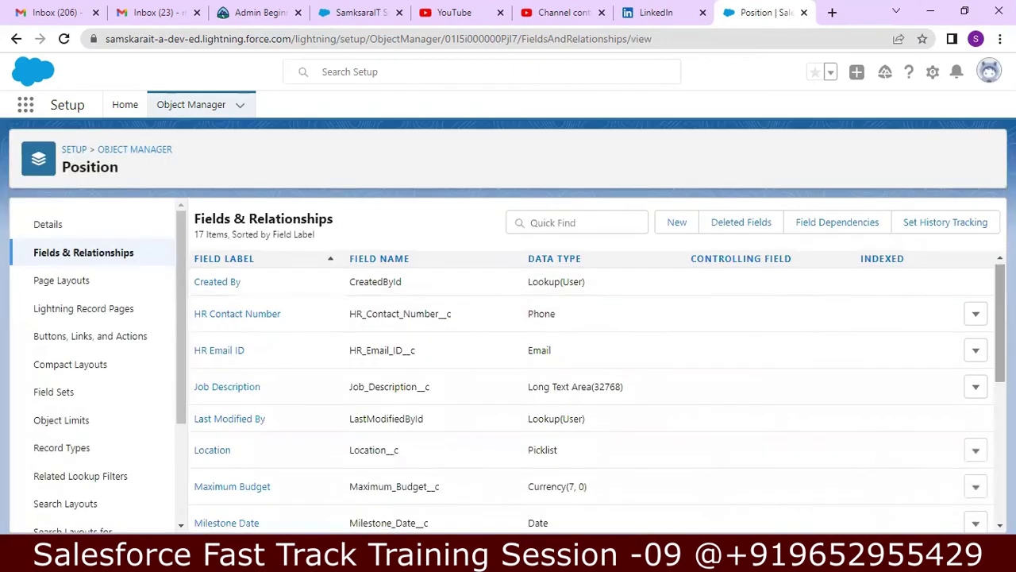
- Return to the Object Manager list and switch to the HDFC Sales app from the App Launcher
scroll(591, 390, "down", 1)
scroll(591, 389, "down", 3)
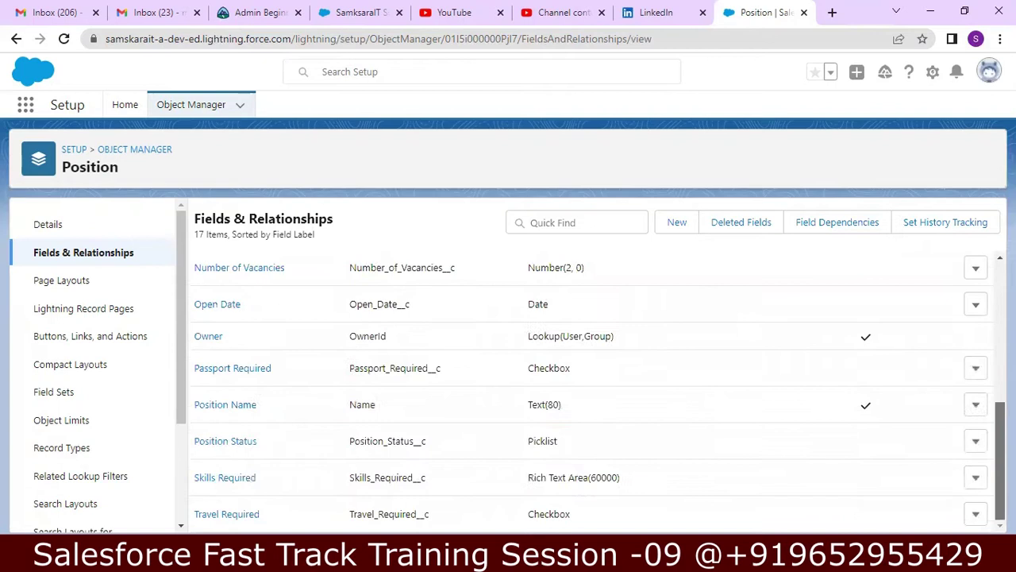
scroll(592, 389, "up", 5)
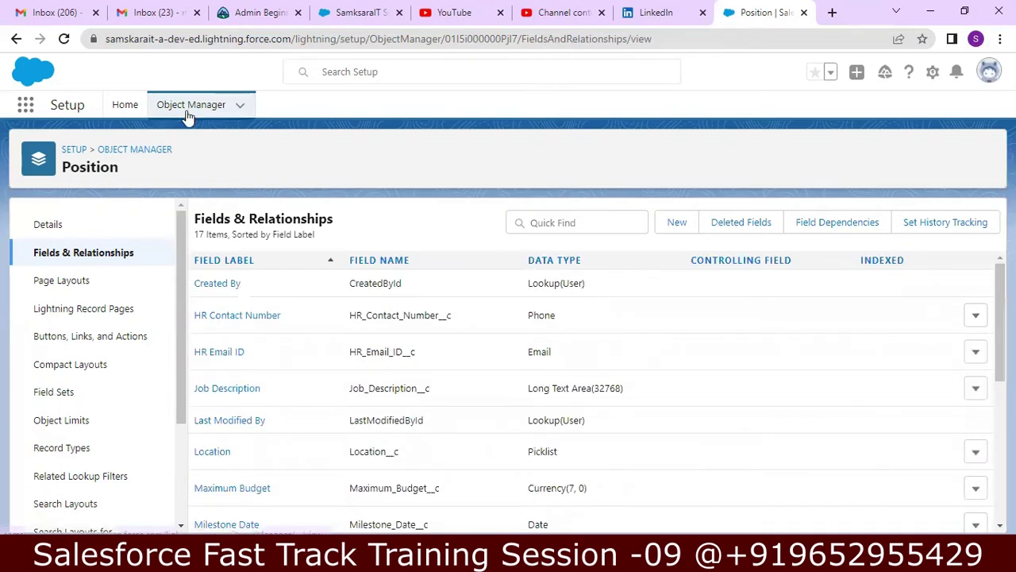
left_click(116, 155)
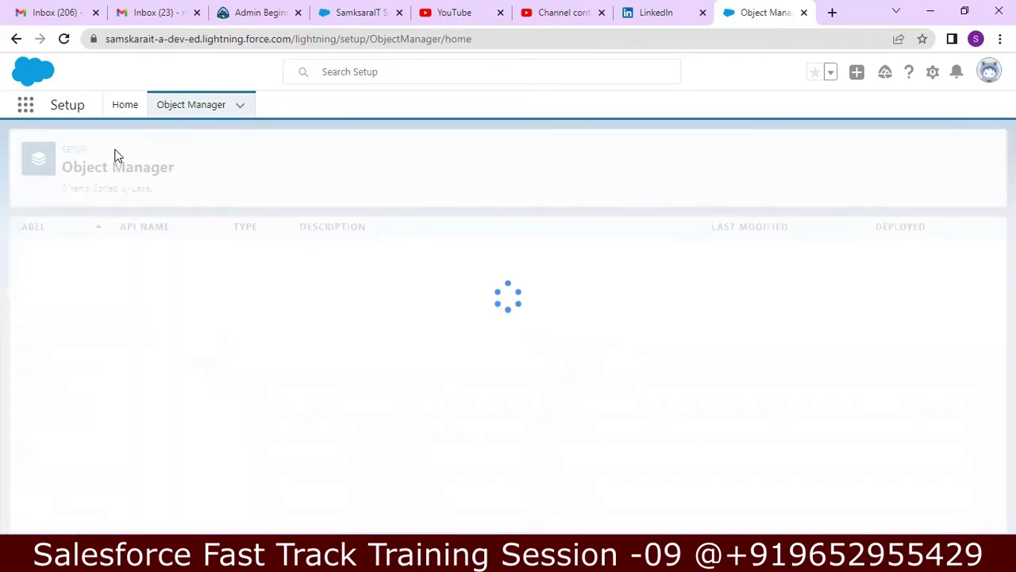
left_click(27, 110)
left_click(26, 110)
left_click(26, 109)
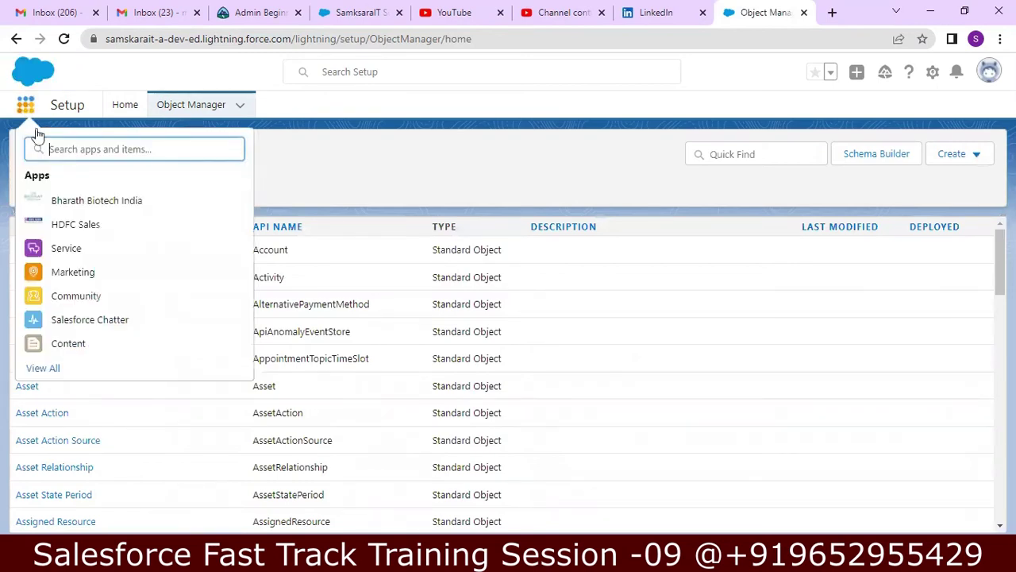
left_click(65, 228)
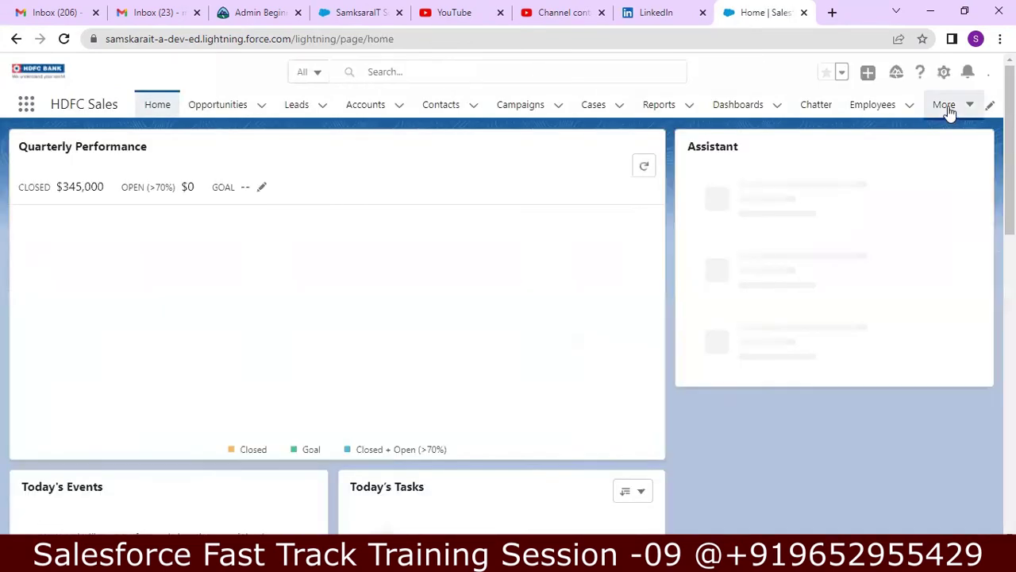
- Open the Positions list from the More menu and start a new position record
left_click(946, 107)
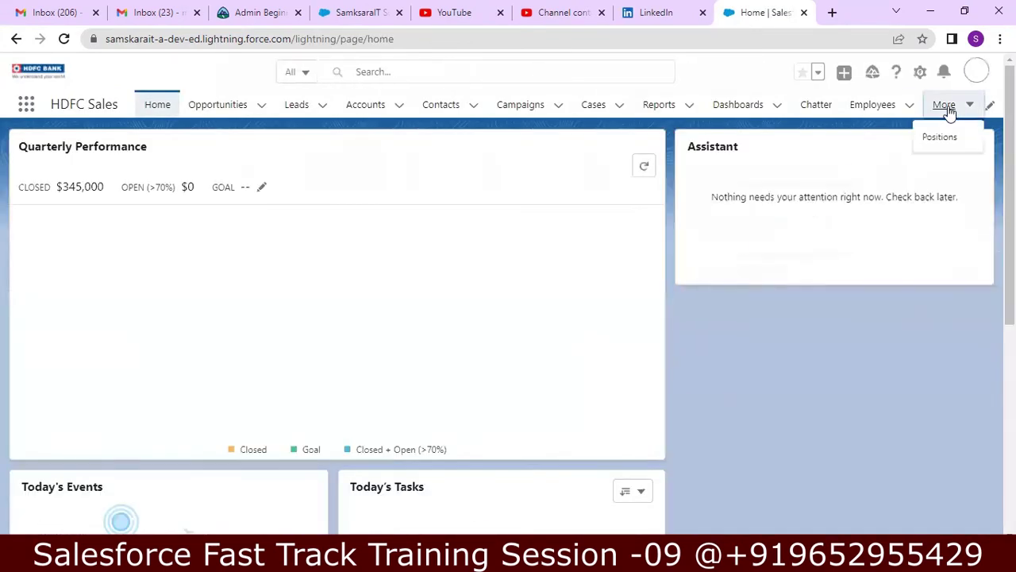
left_click(941, 138)
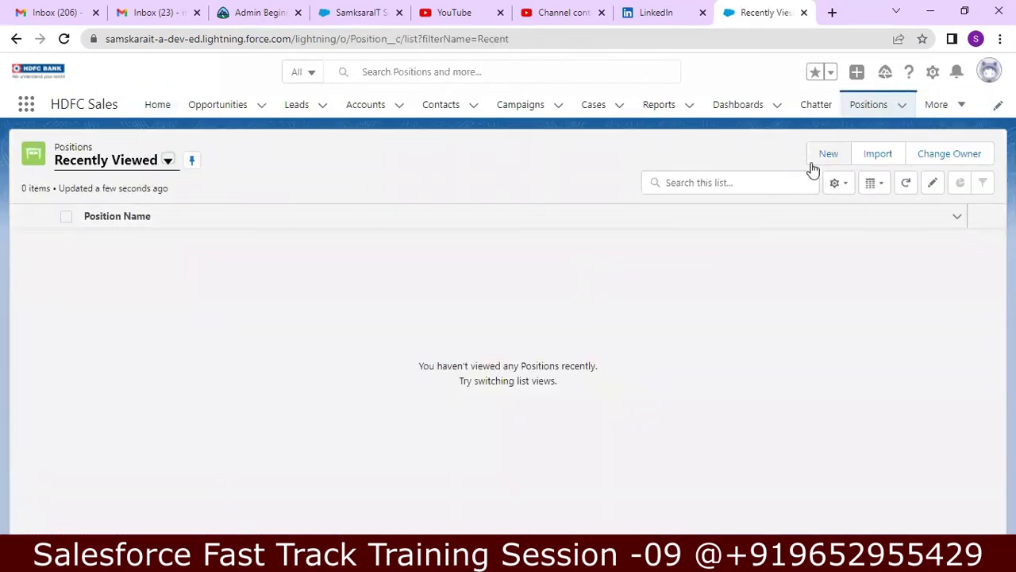
left_click(824, 156)
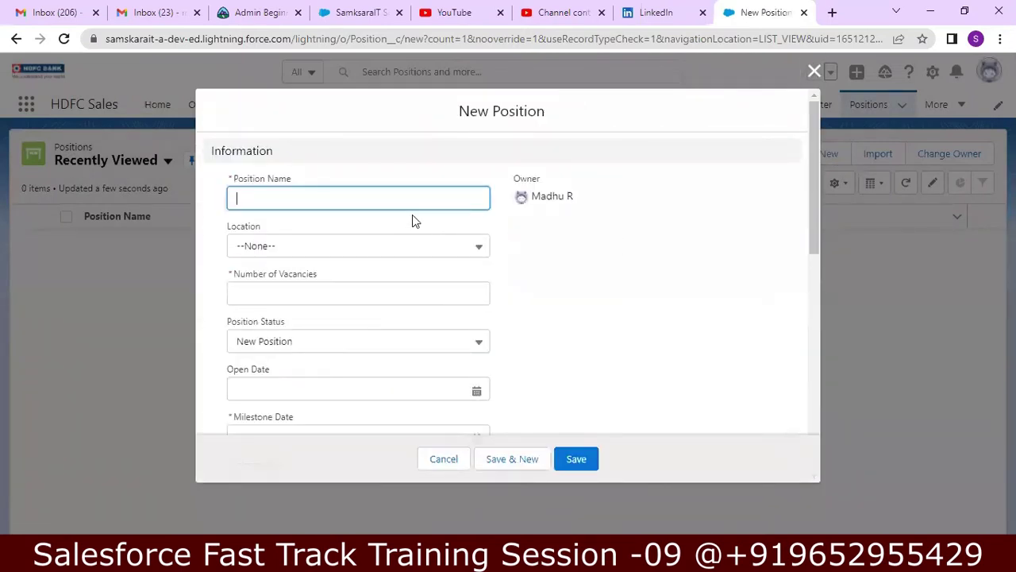
- Enter Salesforce Developer, location Hyderabad, 2 vacancies and status New Position
type("Salesforce Developer")
left_click(442, 248)
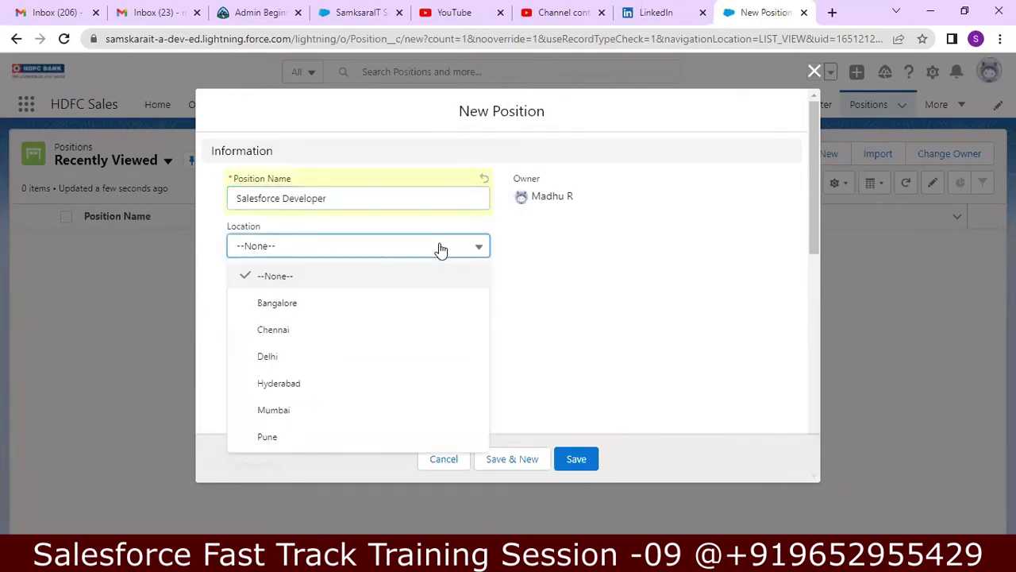
left_click(351, 386)
left_click(357, 298)
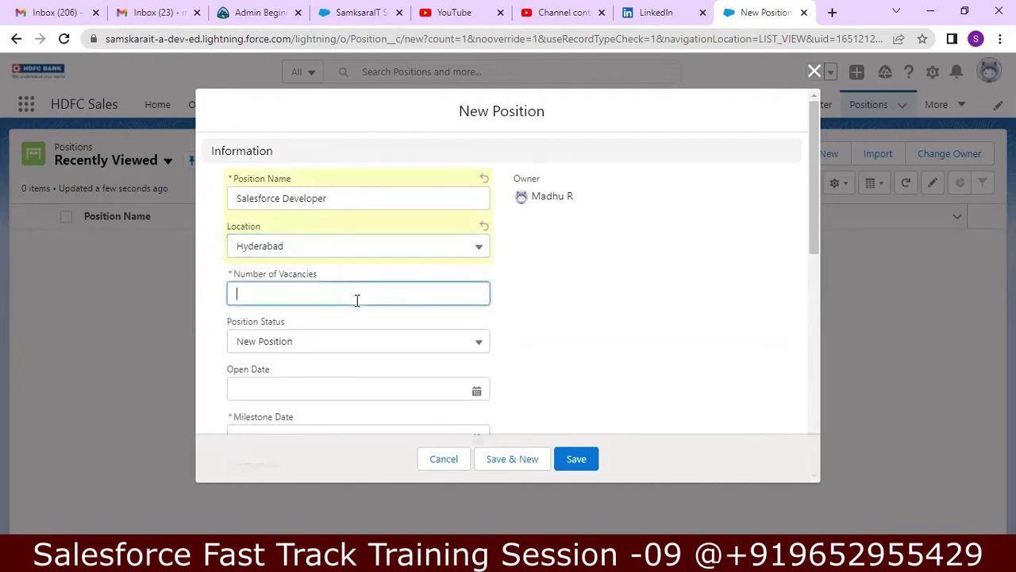
type("2")
left_click(337, 348)
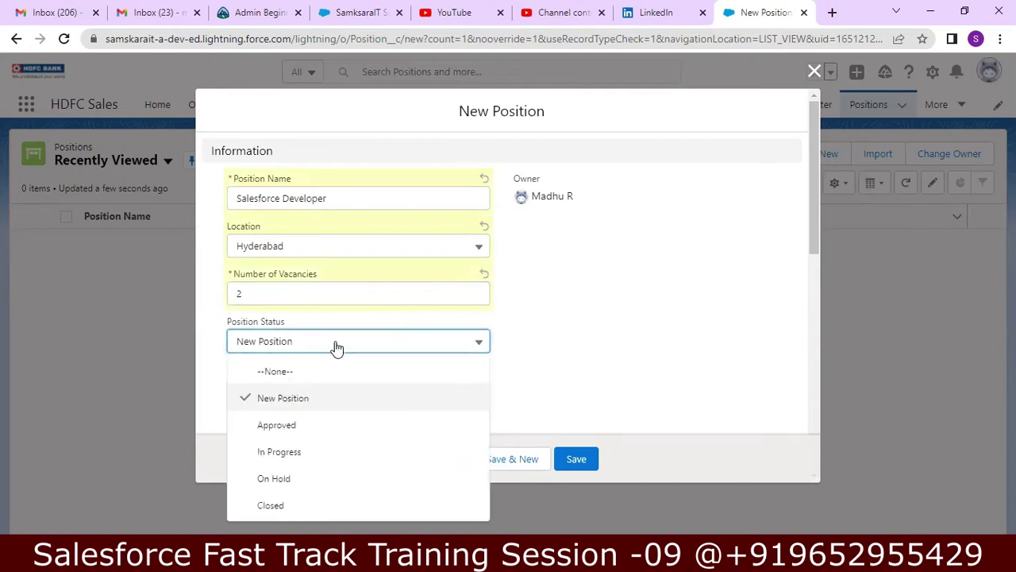
left_click(318, 401)
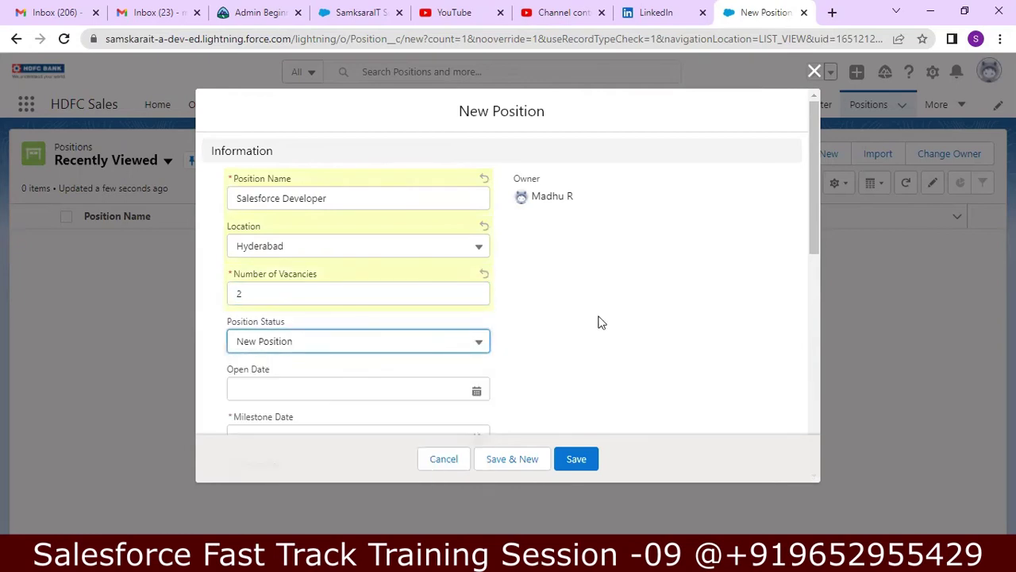
- Set Open Date to 4/30/2022 and Milestone Date to 5/31/2022
left_click_drag(814, 207, 807, 264)
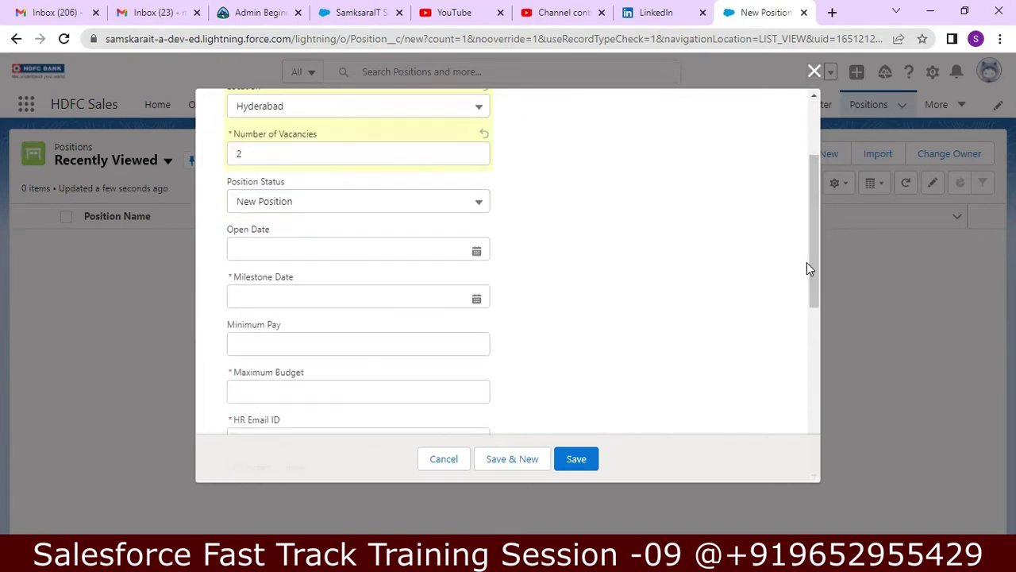
left_click(476, 251)
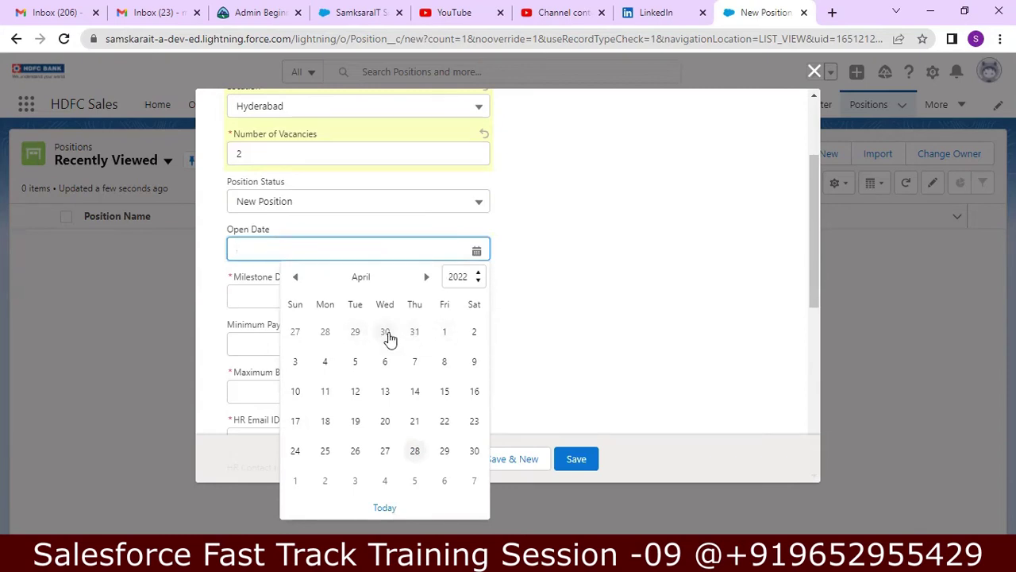
left_click(388, 333)
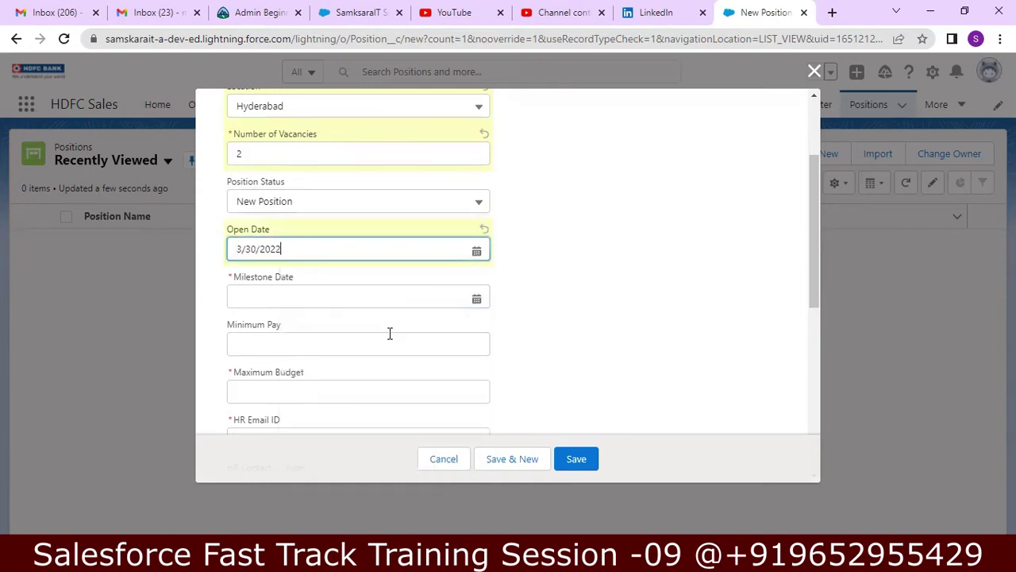
left_click(476, 252)
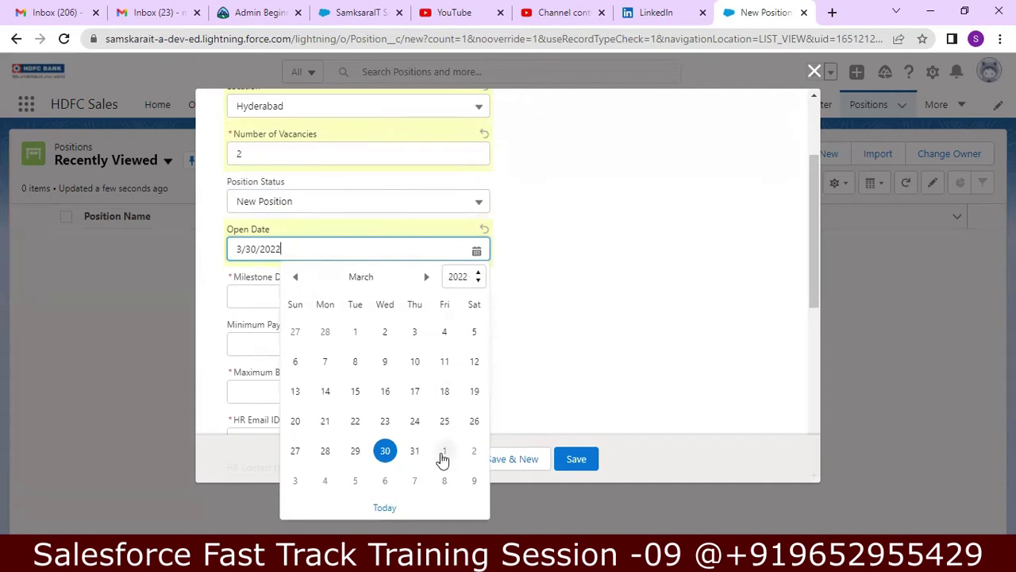
left_click(427, 278)
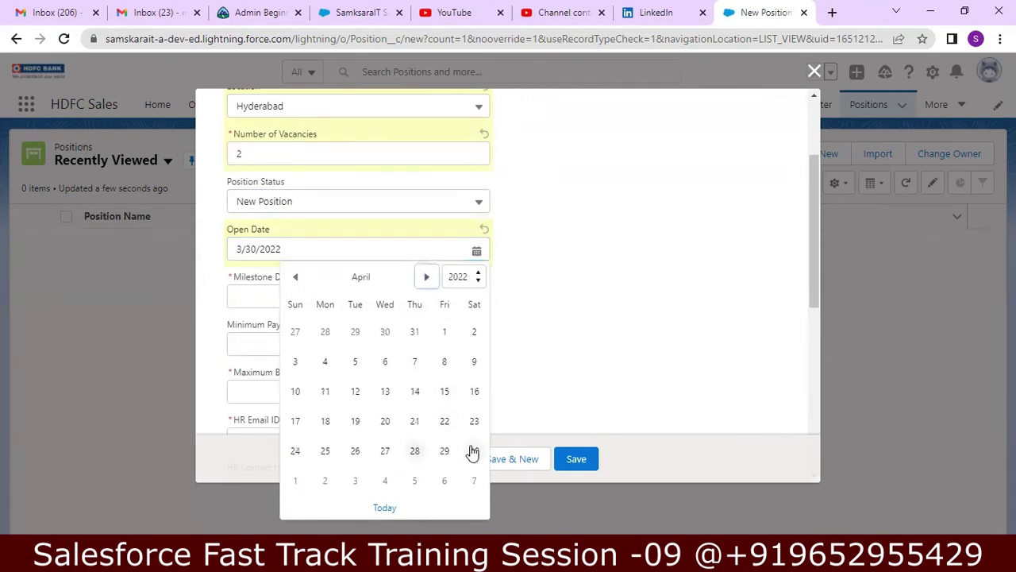
left_click(471, 451)
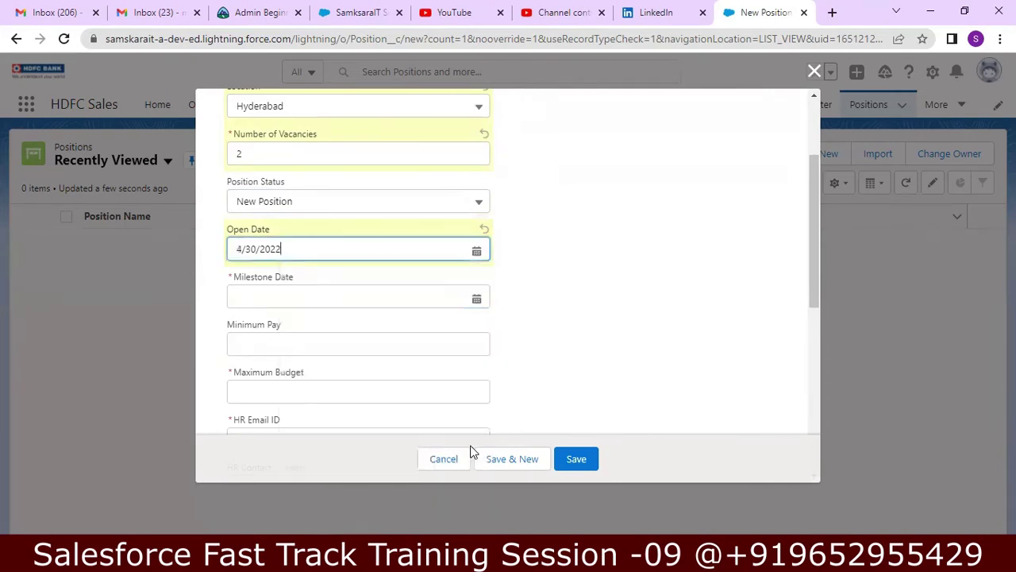
left_click(476, 299)
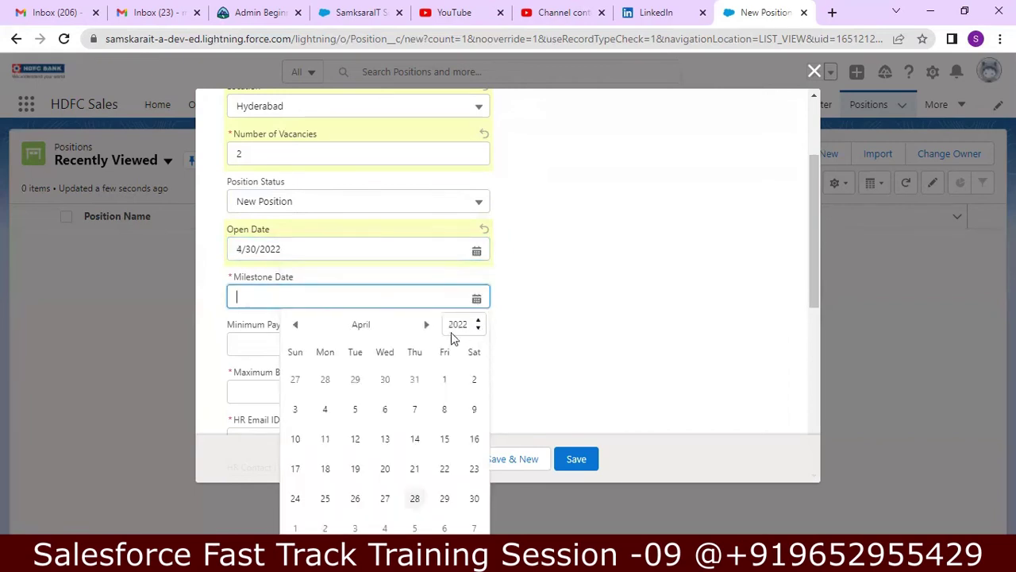
left_click(427, 326)
left_click(427, 326)
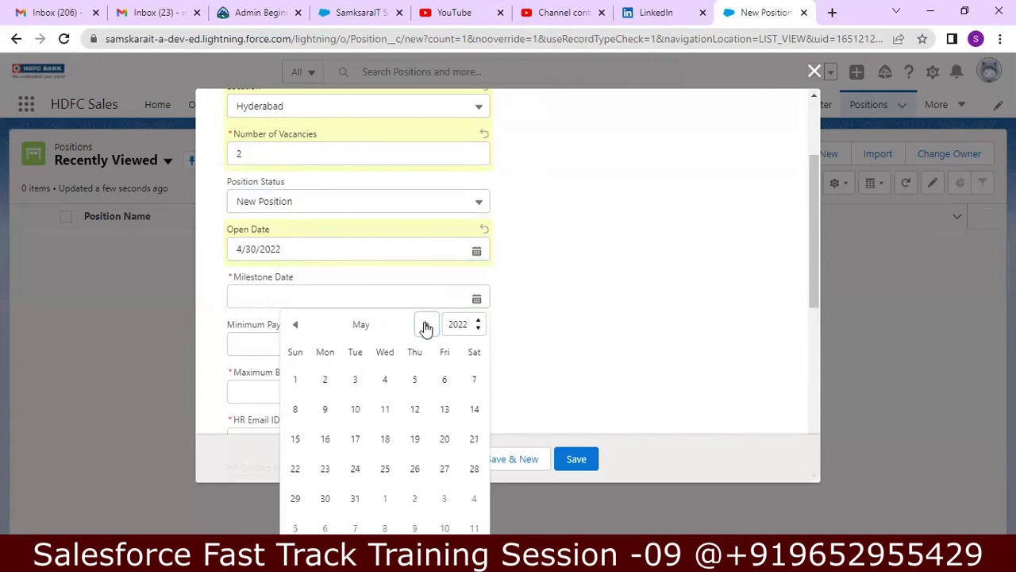
key("Return")
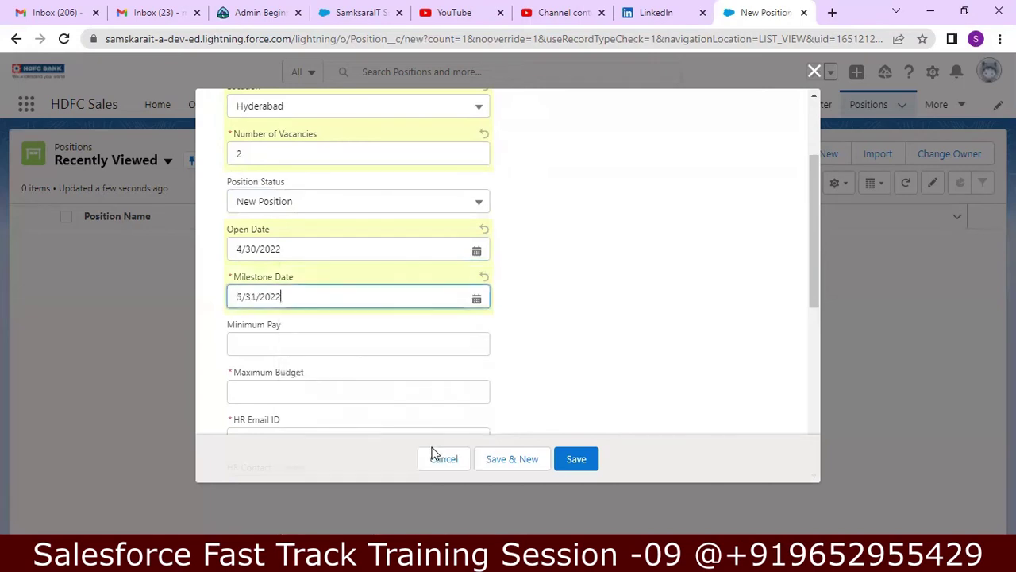
- Set Minimum Pay to 10000 and Maximum Budget to 12000, correcting the first entries
left_click(412, 353)
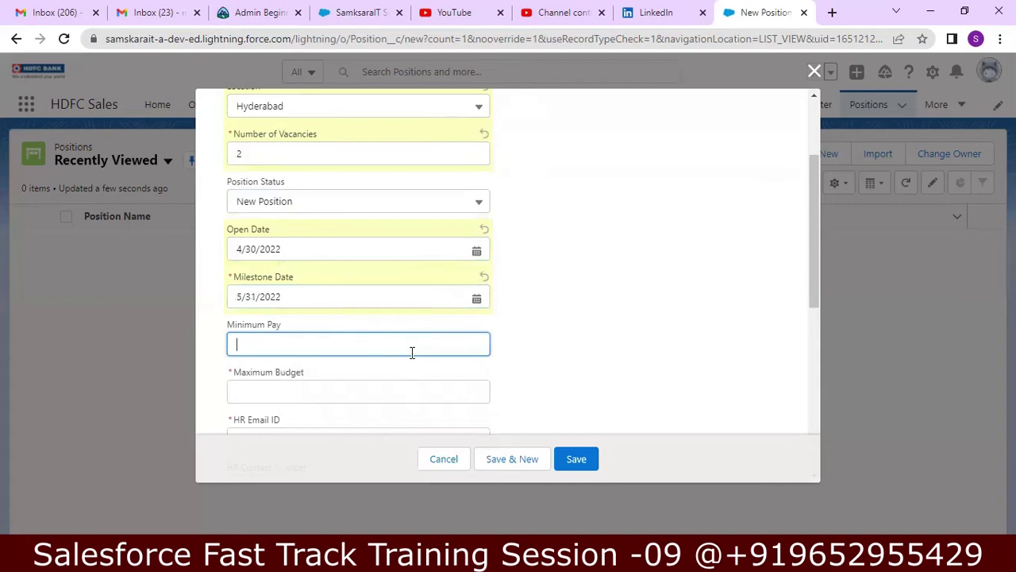
type("700000")
left_click(366, 390)
type("100000")
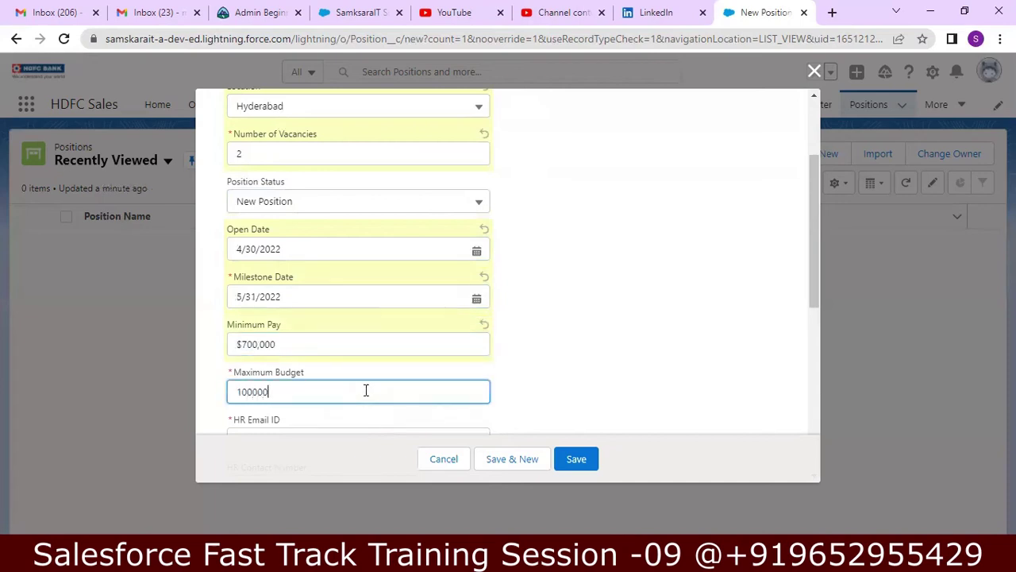
left_click(298, 344)
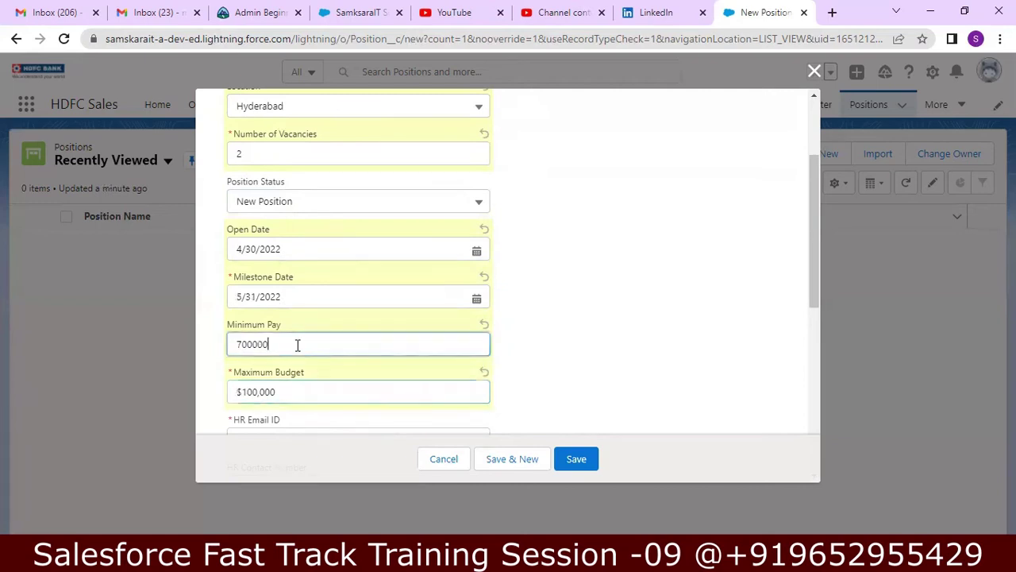
key("BackSpace")
key("BackSpace")
key("BackSpace")
key("BackSpace")
key("BackSpace")
key("BackSpace")
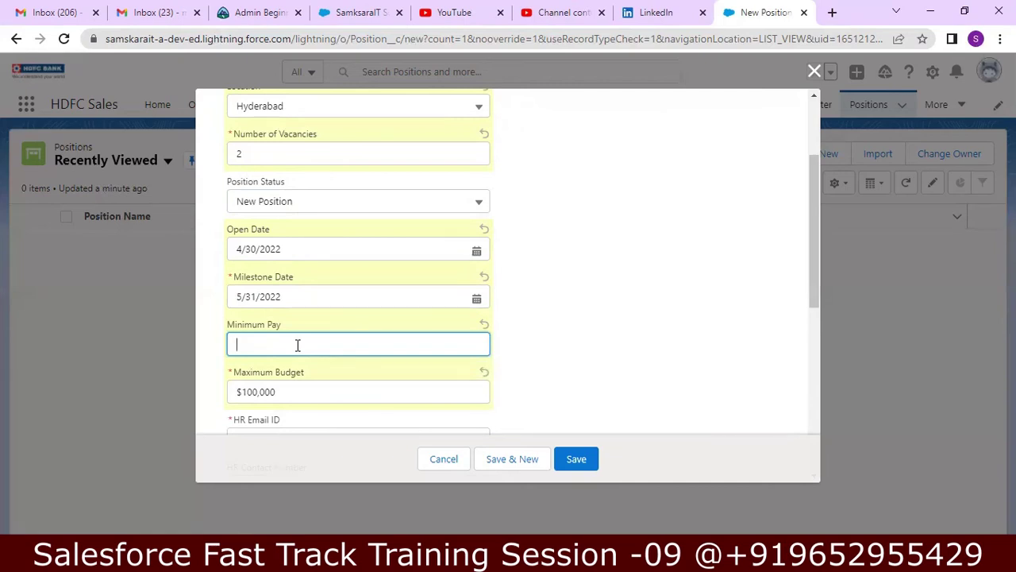
type("10000")
left_click(297, 389)
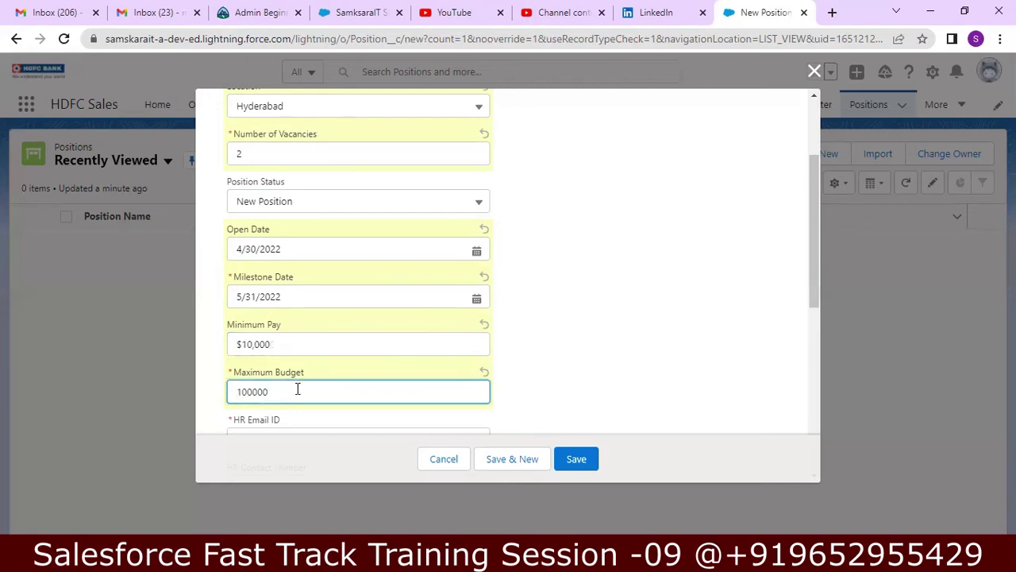
key("BackSpace")
key("BackSpace")
key("BackSpace")
key("BackSpace")
key("BackSpace")
type("120000")
key("BackSpace")
left_click(545, 383)
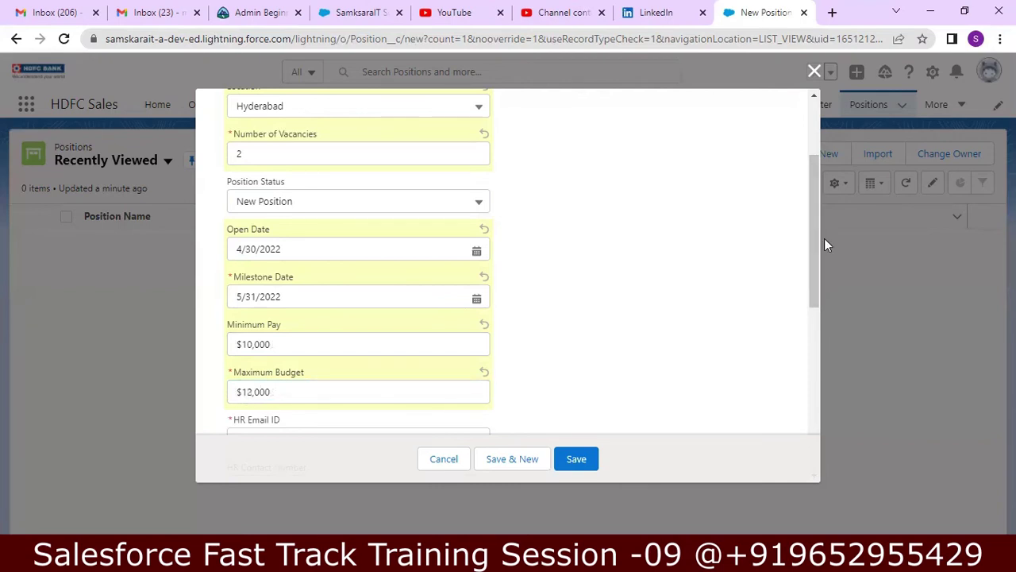
left_click_drag(818, 238, 814, 280)
scroll(814, 279, "down", 2)
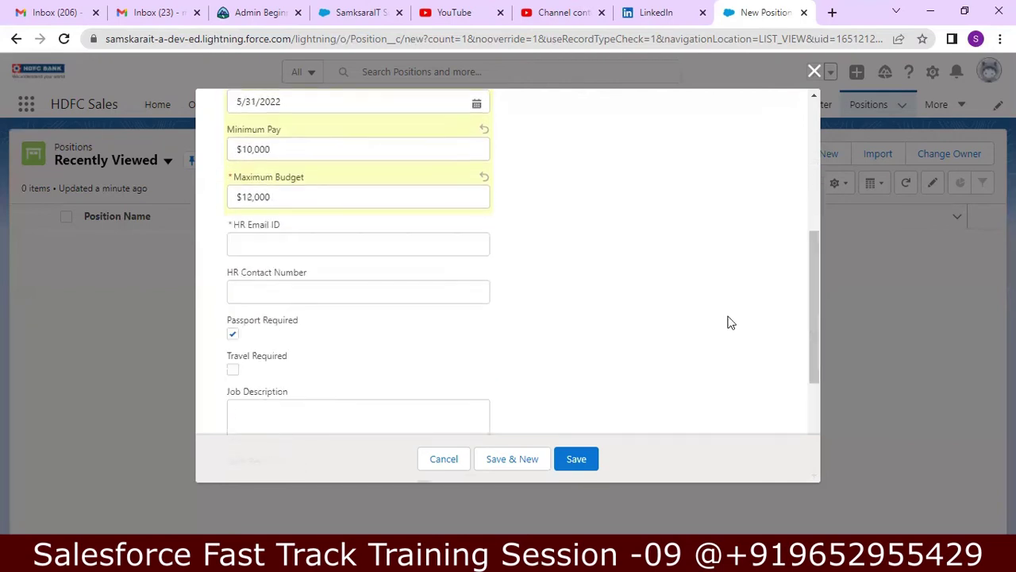
- Enter the HR email address, pick the saved HR contact number, and tick Travel Required
left_click(390, 250)
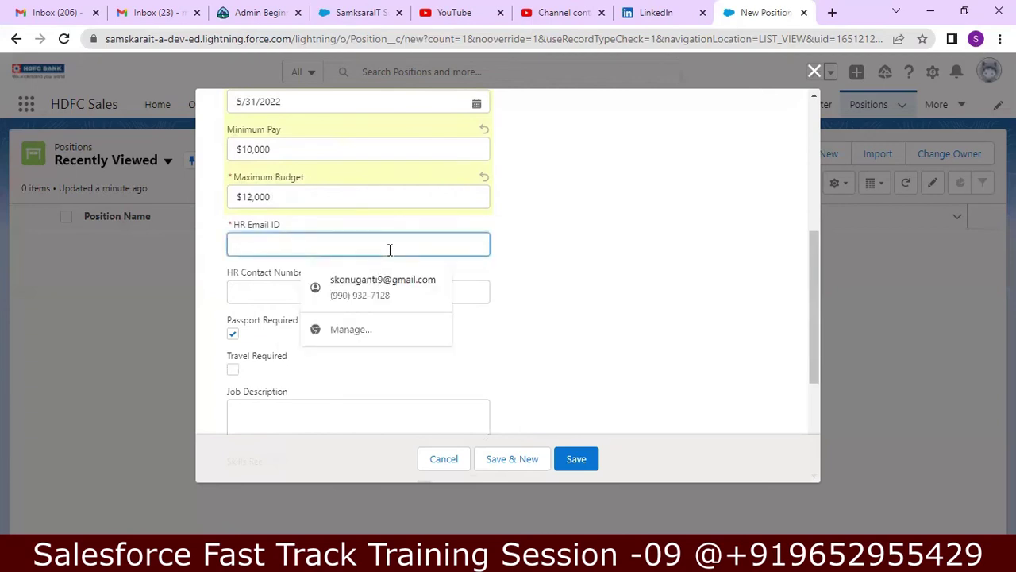
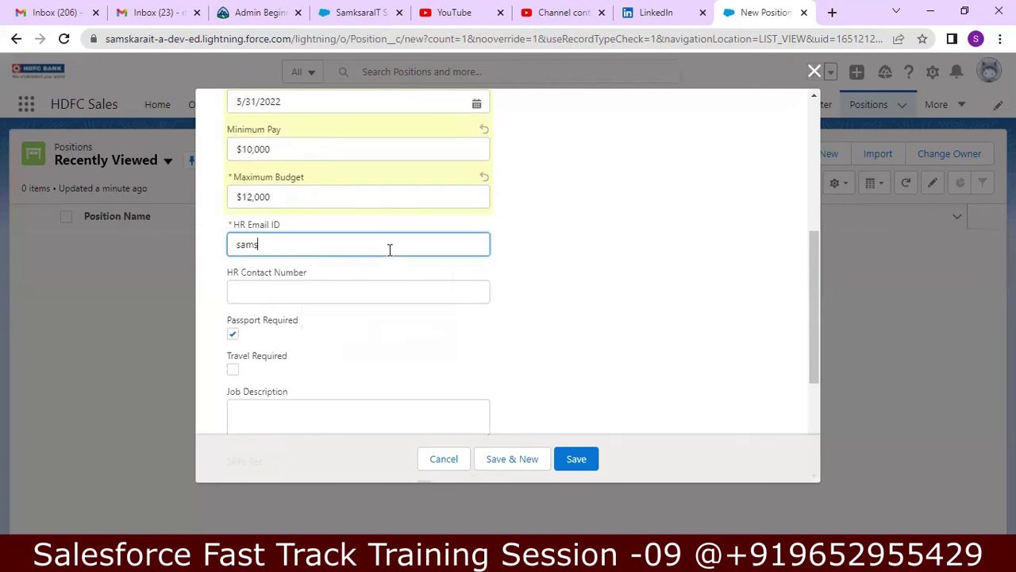
left_click(372, 288)
key("Down")
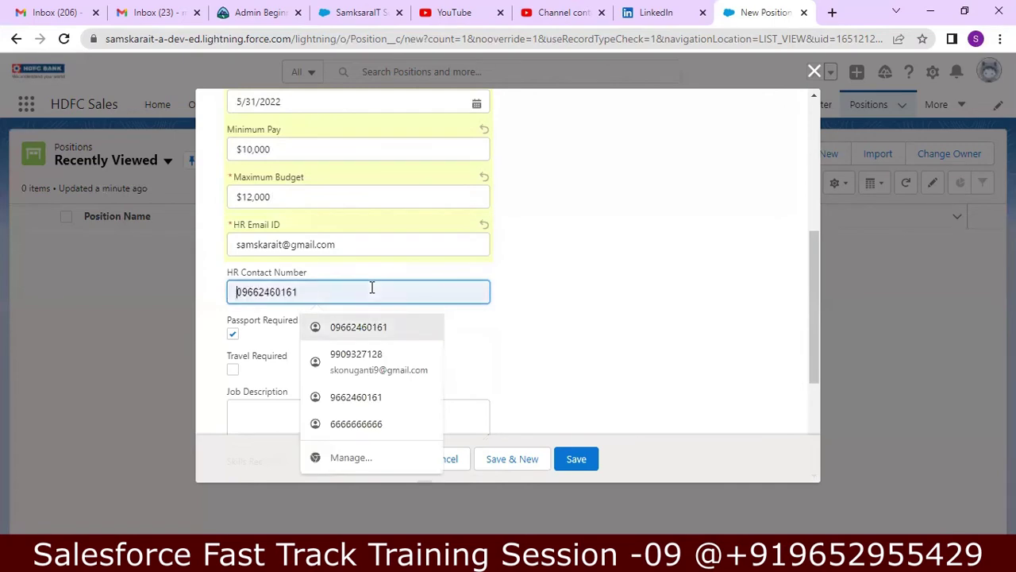
key("Down")
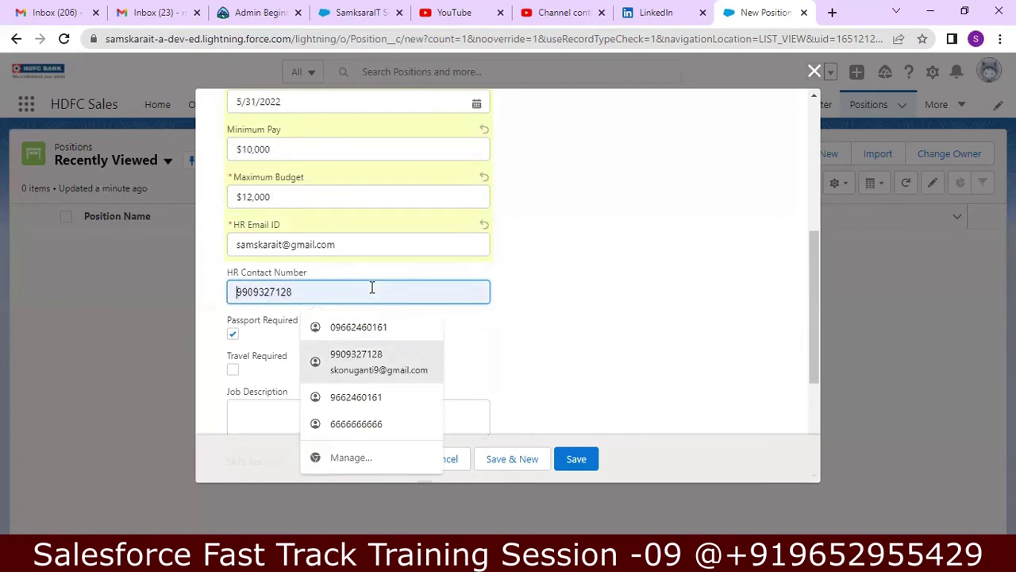
left_click(401, 334)
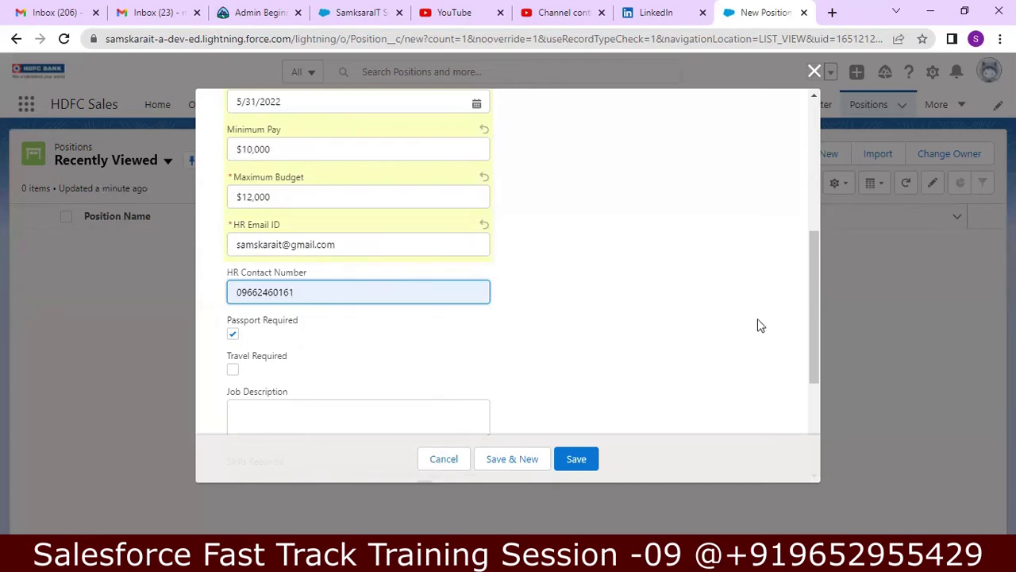
scroll(814, 303, "down", 2)
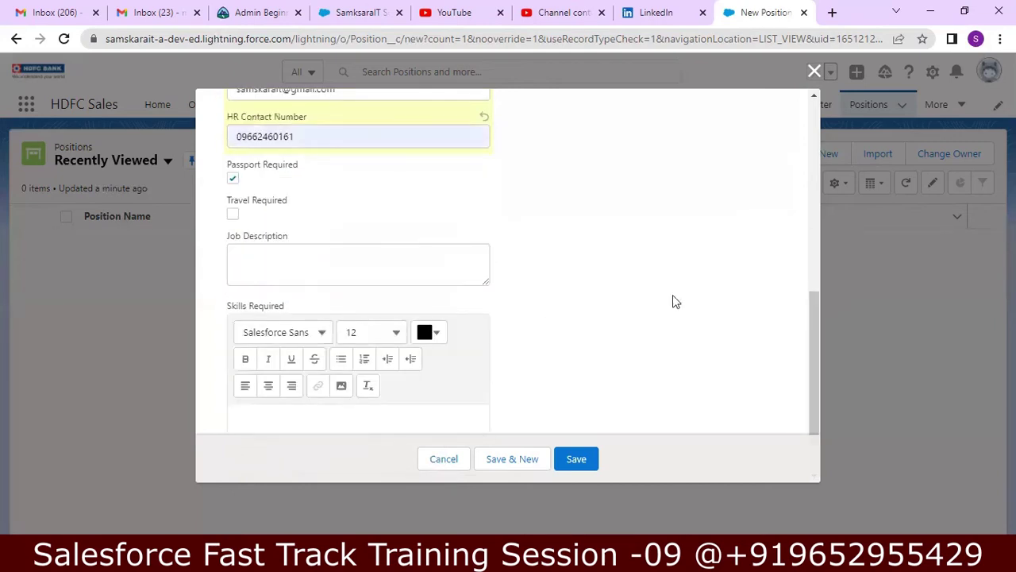
left_click(233, 213)
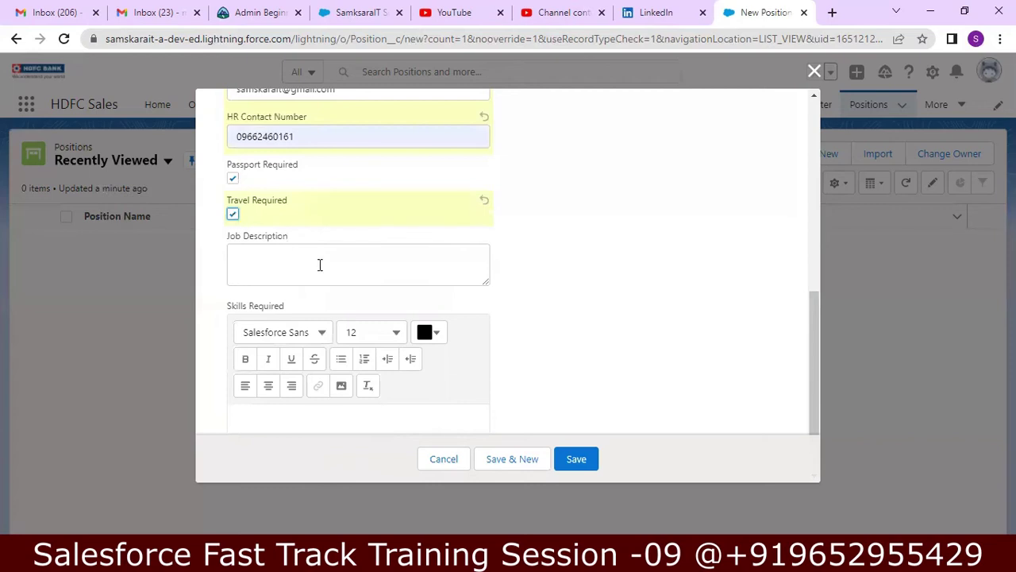
- Start the Job Description with 'Salesforce Developer' and a duty to customize the existing Salesforce application
left_click(316, 262)
type("Salesforce")
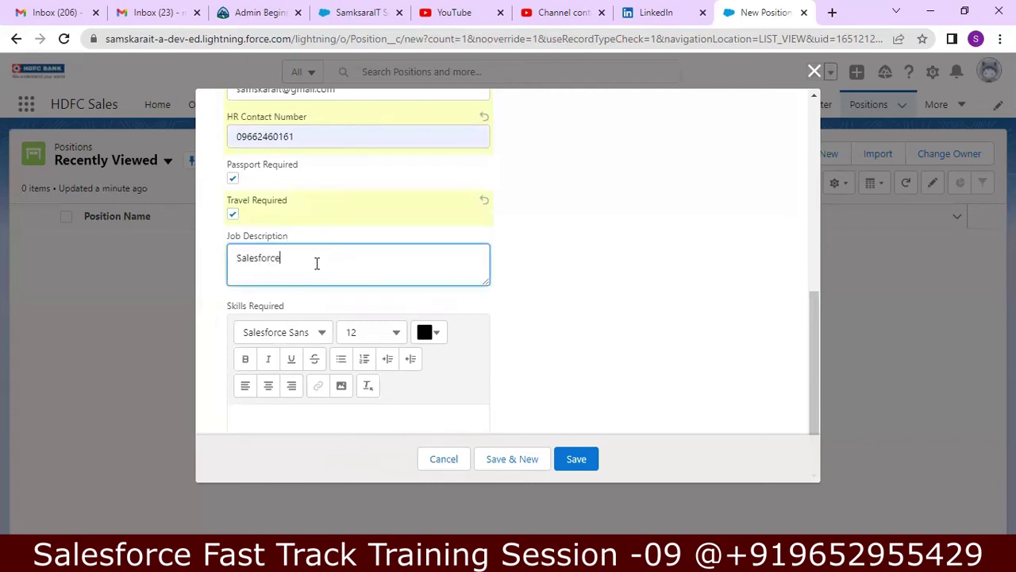
type(" Developer ")
type("01")
type(".d")
key("BackSpace")
type("A")
type("Customize")
type(" the s")
type("xisitn")
key("BackSpace")
key("BackSpace")
key("BackSpace")
type("ting ste")
key("BackSpace")
key("BackSpace")
type("alesfo")
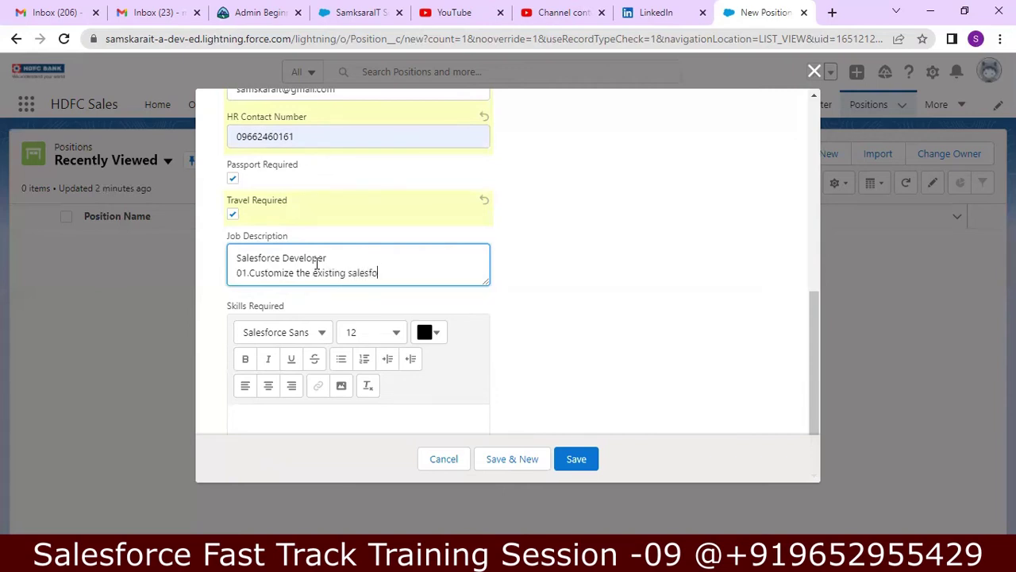
type("rce applicatoion")
key("Return")
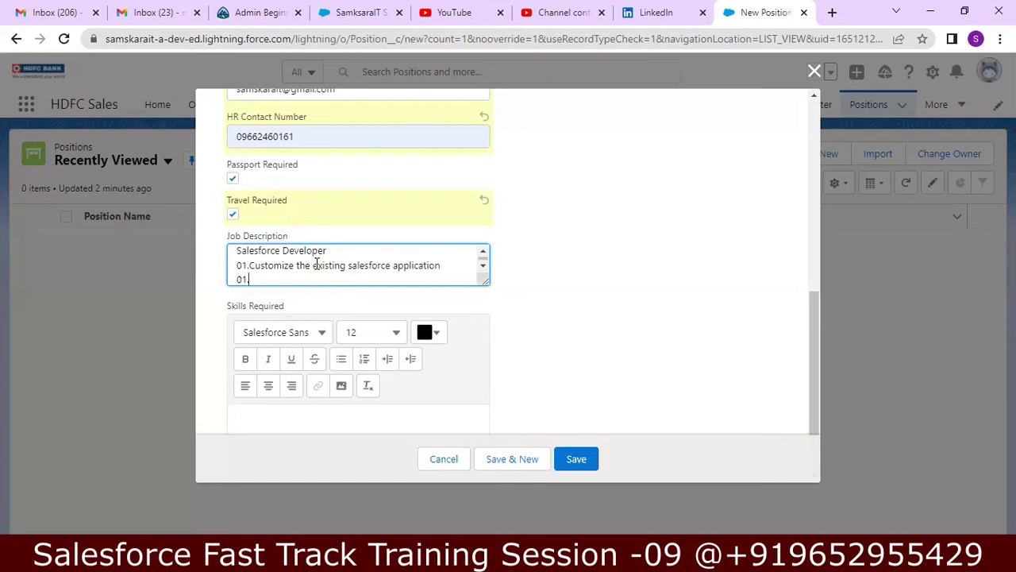
- Add the duty 'Using Profiles, Pagelayouts, objects, Validation Rules etc.' and fix the duty numbering
type("01.Using P")
type(" pRO")
type("rofiel")
type("les, Pag")
type("ela")
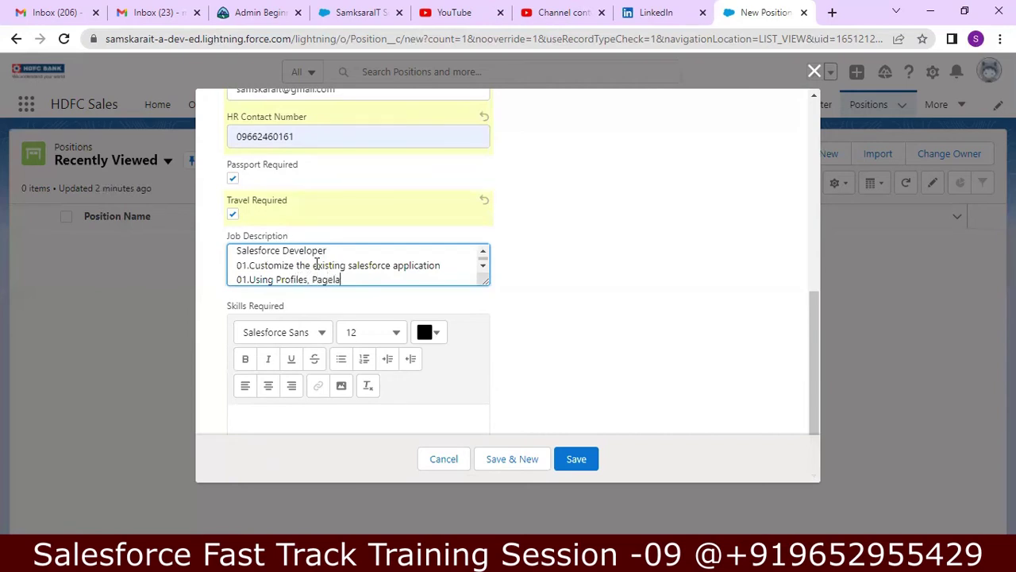
type("youts, OO")
key("BackSpace")
type("o")
type("bjects")
type(", Visu")
key("BackSpace")
key("BackSpace")
key("BackSpace")
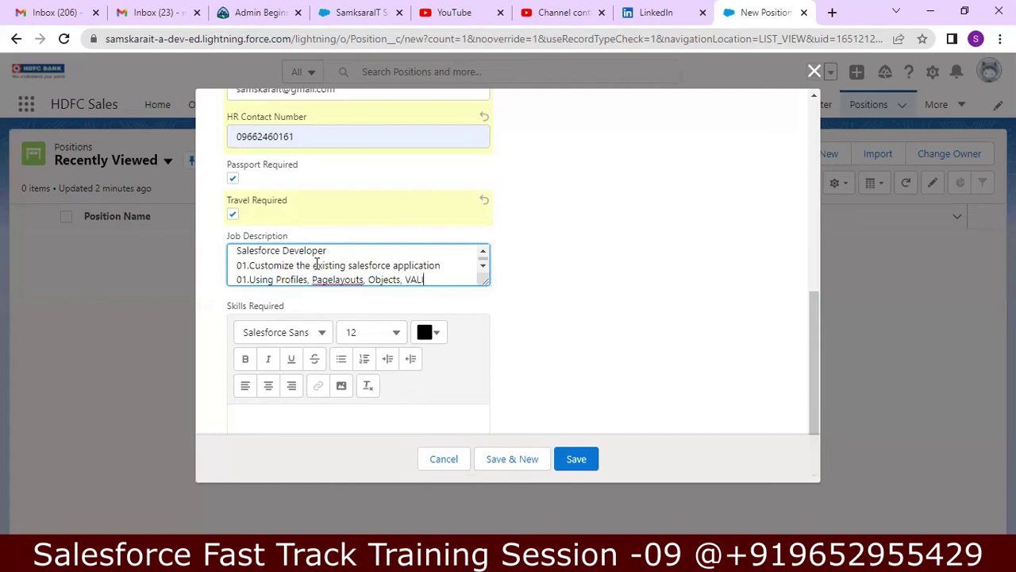
type("alidation Rules ")
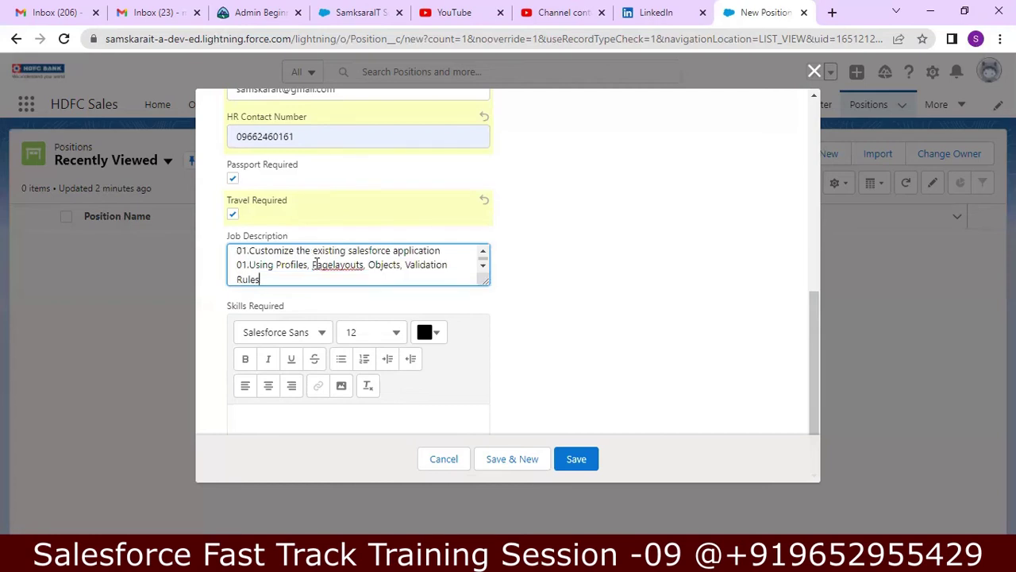
type("ET")
key("BackSpace")
type("Et")
key("BackSpace")
key("BackSpace")
type("et.")
key("BackSpace")
type("c.")
left_click(247, 265)
key("BackSpace")
type("2")
key("BackSpace")
type("3.")
- Add duty 04: develop new Salesforce applications using apex, visualforce, lightning, lwc, integration
left_click(285, 279)
key("Return")
type("04.Dev")
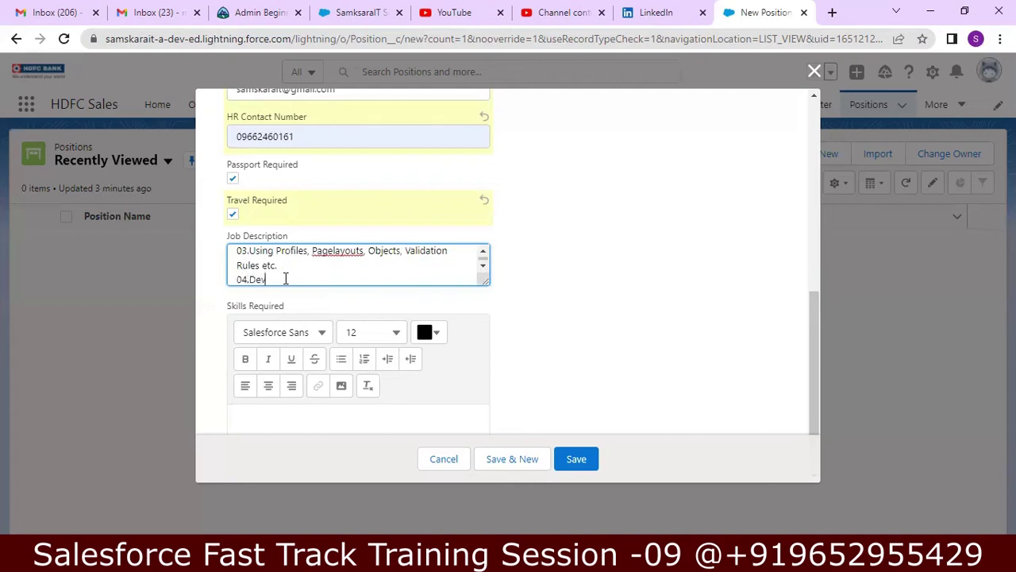
type("elop new applications in salesforce us")
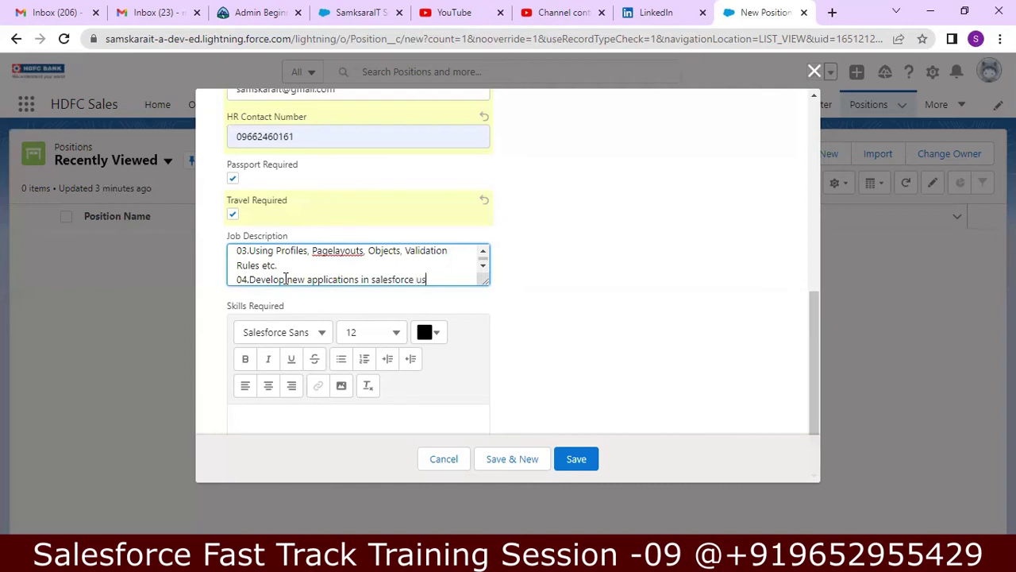
type("ing apex, vi")
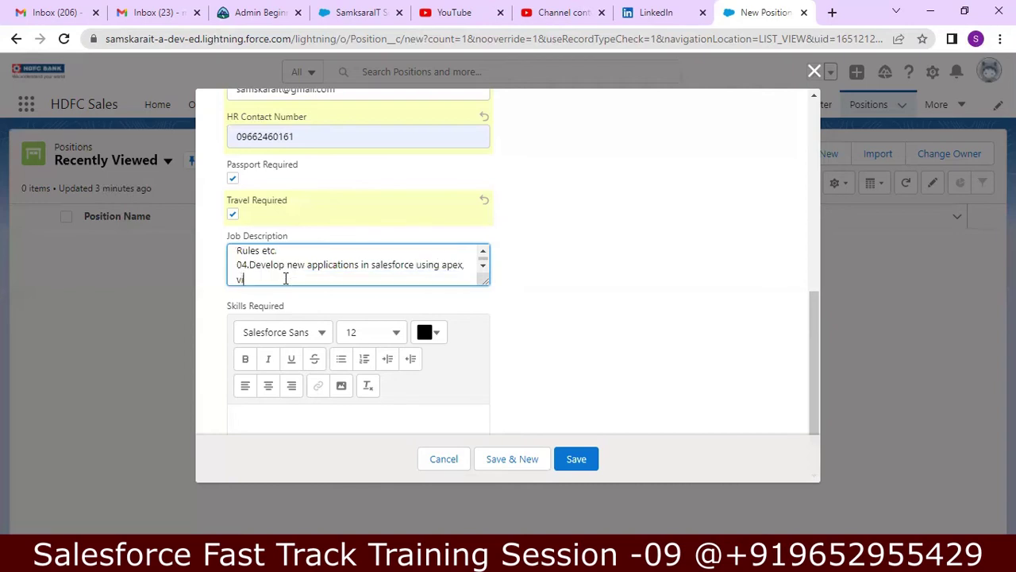
type("asualforce, light")
key("BackSpace")
key("BackSpace")
key("BackSpace")
key("BackSpace")
key("BackSpace")
type("ightning")
type(", dev")
type("w")
type("c, n")
type(" integrati")
type("on")
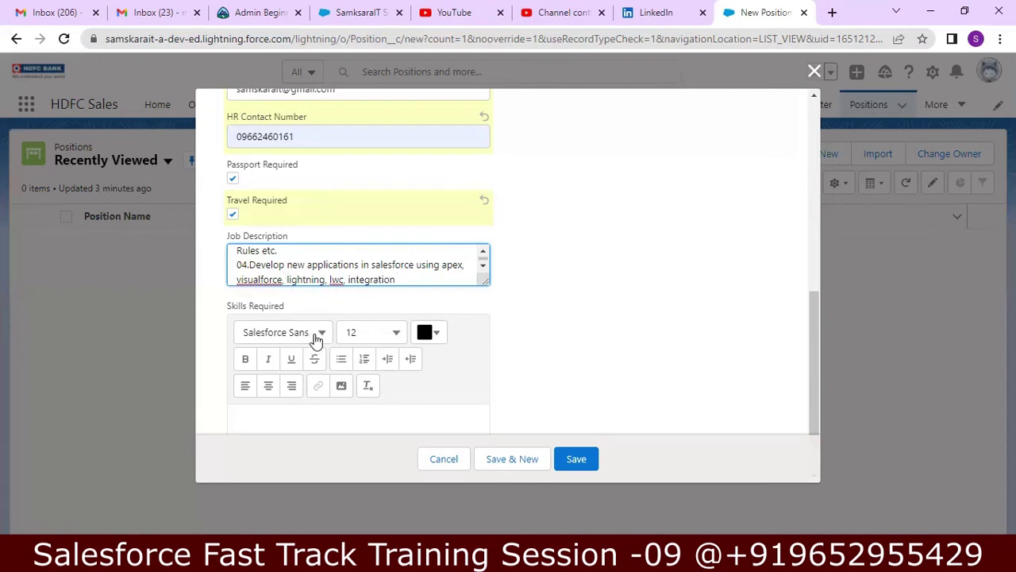
left_click_drag(817, 320, 818, 344)
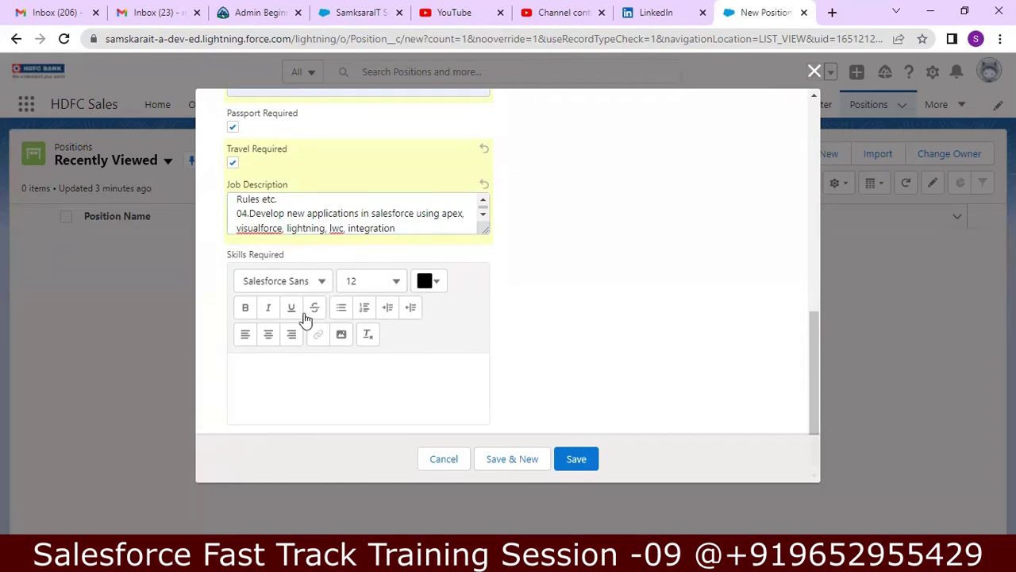
- In Skills Required, add bold 'Languages' with German Understanding, English, then a bold 'Administration' heading
left_click(256, 367)
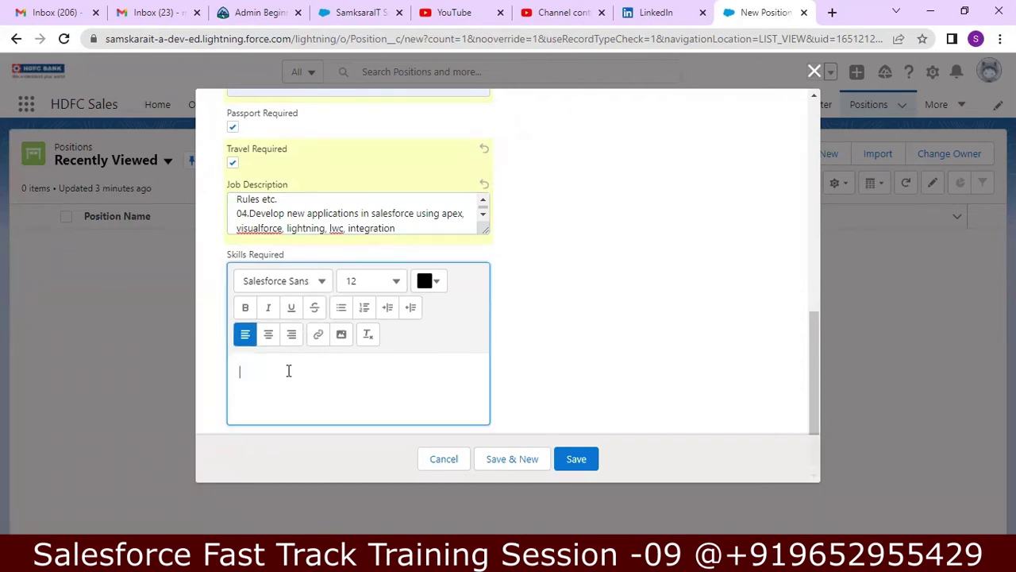
type("Languages")
double_click(286, 371)
left_click(245, 308)
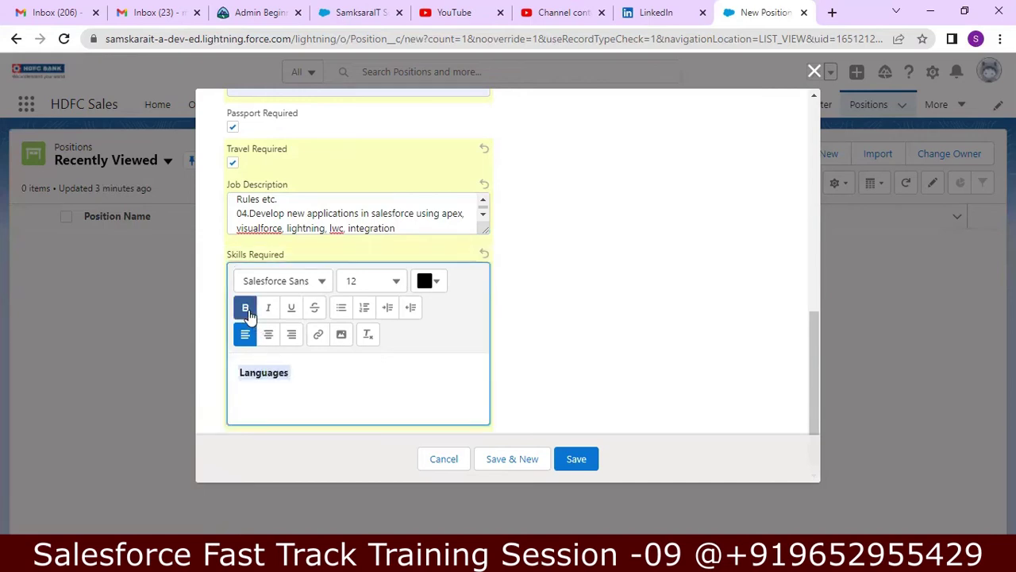
left_click(307, 385)
type("G")
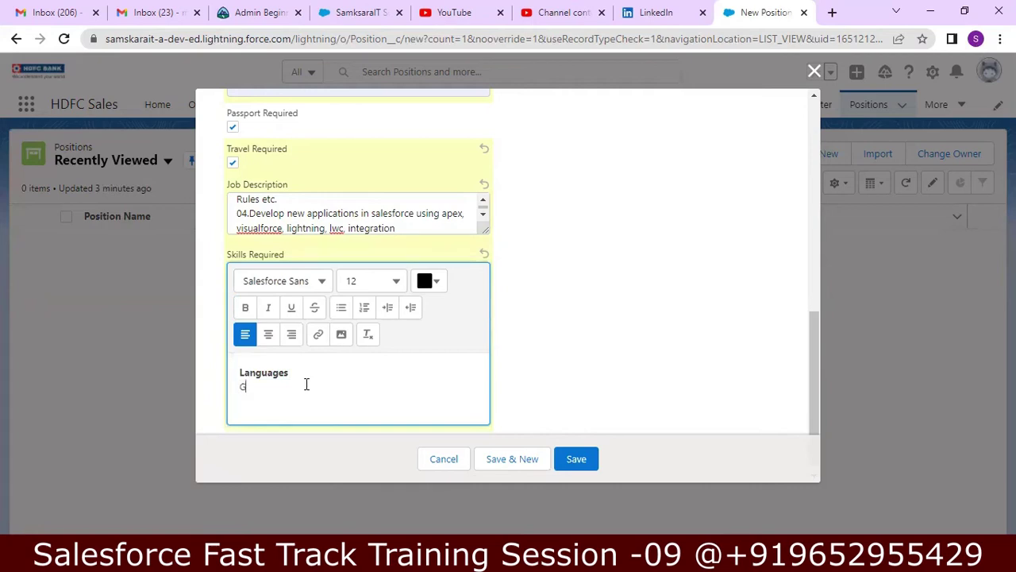
type("erman Understanding ,")
type("English")
key("Return")
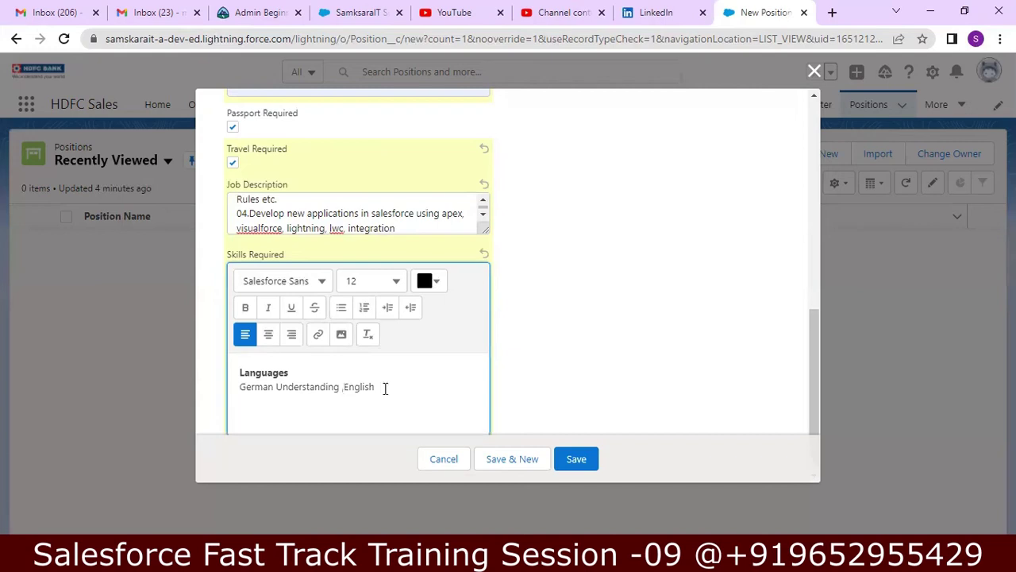
type("Administration")
key("shift+Left")
key("shift+Left")
key("shift+Left")
key("shift+Left")
key("shift+Left")
key("shift+Left")
key("shift+Left")
key("shift+Left")
key("shift+Left")
key("shift+Left")
key("shift+Left")
key("shift+Left")
key("shift+Left")
key("shift+Left")
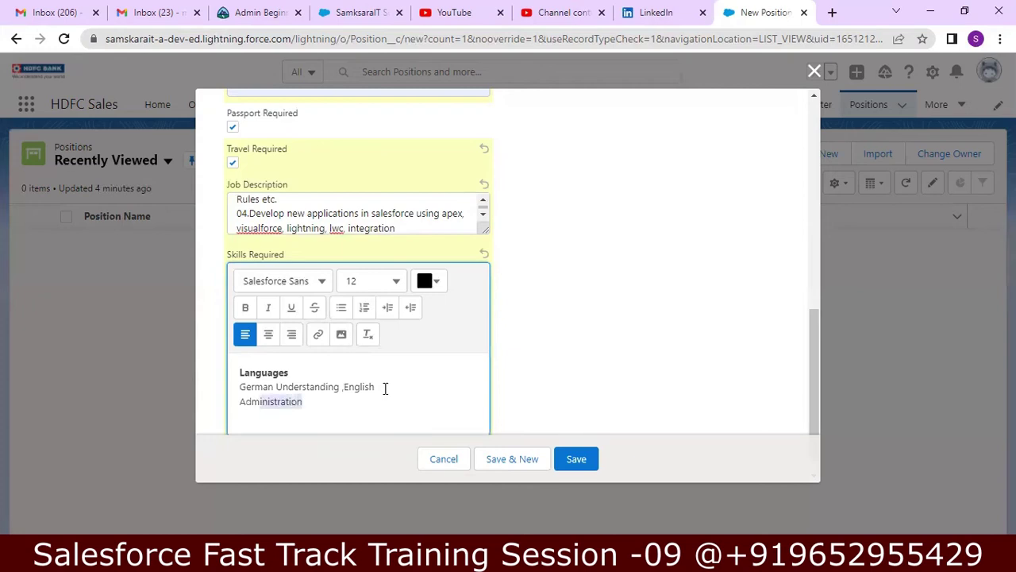
left_click(246, 308)
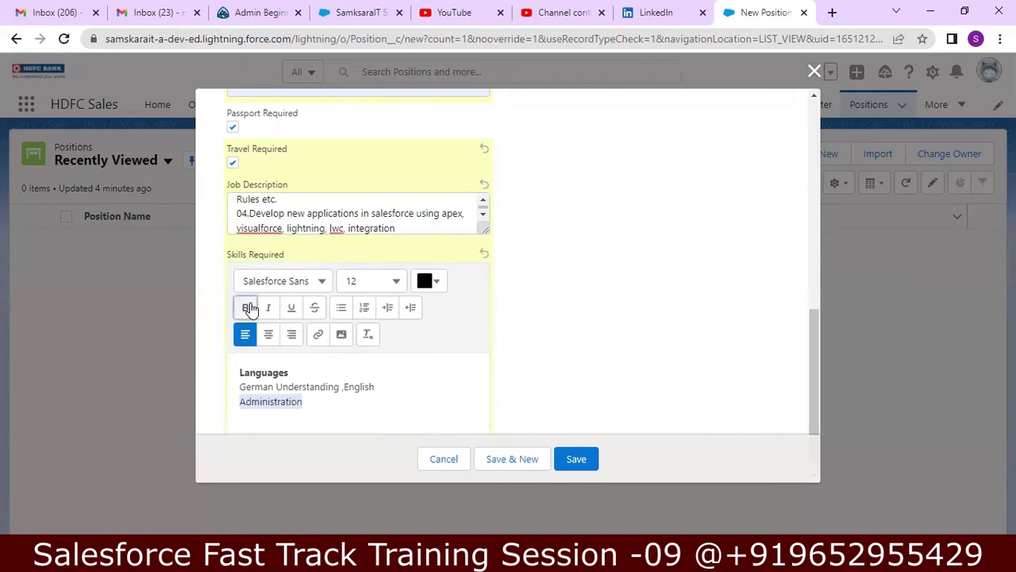
- Add 'Users, Profiles, Pagelayouts,', a Development heading, 'Visualforce, Apex', Lightning, and 'LWC is mandatory'
left_click(318, 410)
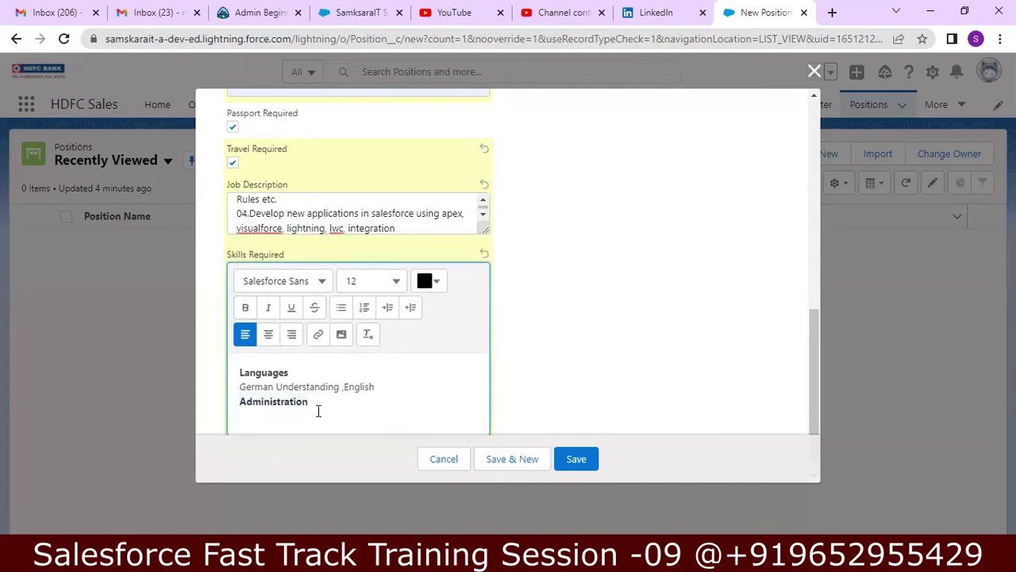
type("Users, Profiles, Pagelayouts,")
key("Return")
type("Dev")
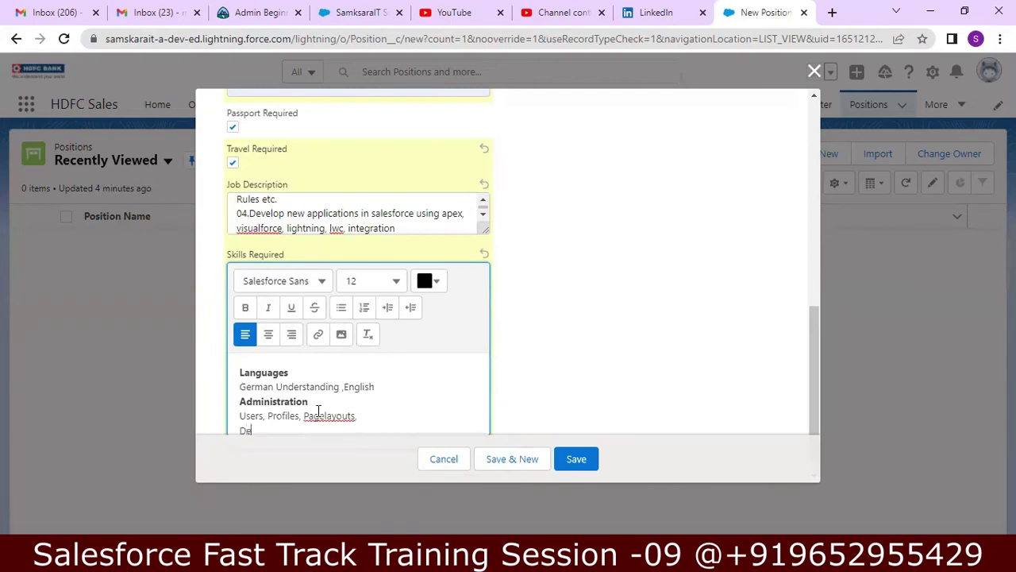
key("BackSpace")
key("BackSpace")
type("evelopment")
left_click_drag(816, 303, 812, 349)
left_click(356, 386)
type("V")
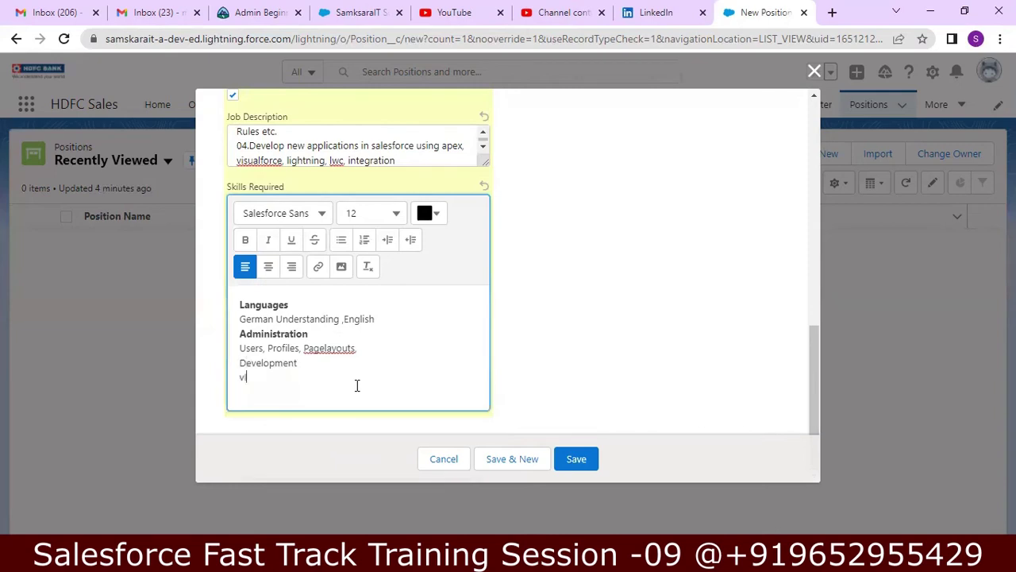
type("isualforce, Apex")
key("Return")
type("Lightning")
key("Return")
type("LWC is mandatory")
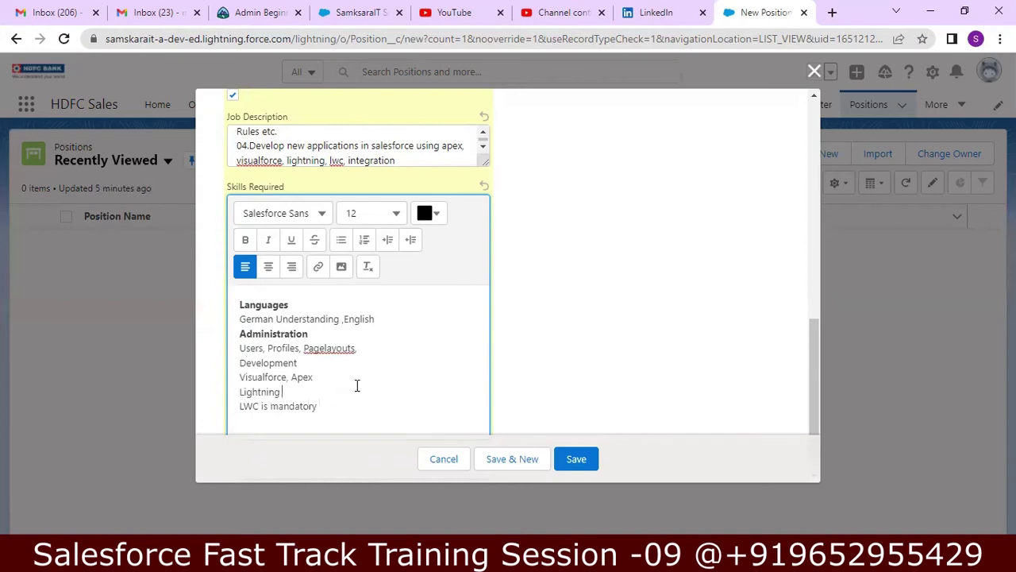
- Bold the Lightning and Development headings and select the 'LWC is mandatory' line
key("Up")
key("shift+Left")
key("shift+Left")
key("shift+Left")
key("shift+Left")
key("shift+Left")
key("shift+Left")
key("shift+Left")
key("shift+Left")
key("shift+Left")
left_click(246, 239)
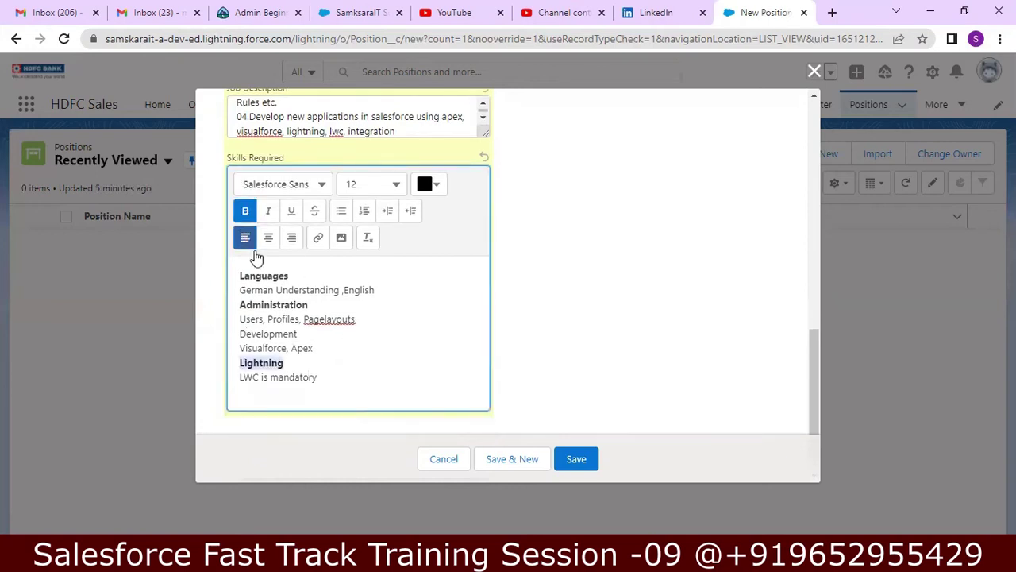
left_click(310, 337)
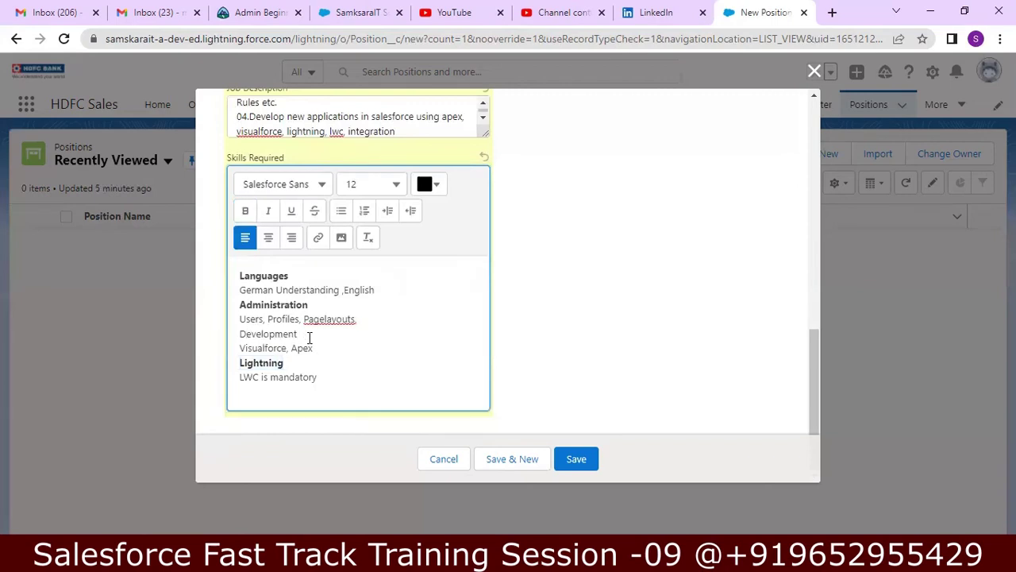
key("shift+Right")
key("shift+Right")
key("shift+Right")
key("shift+Right")
key("shift+Right")
key("shift+Right")
key("shift+Right")
key("shift+Right")
key("shift+Right")
key("shift+Right")
key("shift+Right")
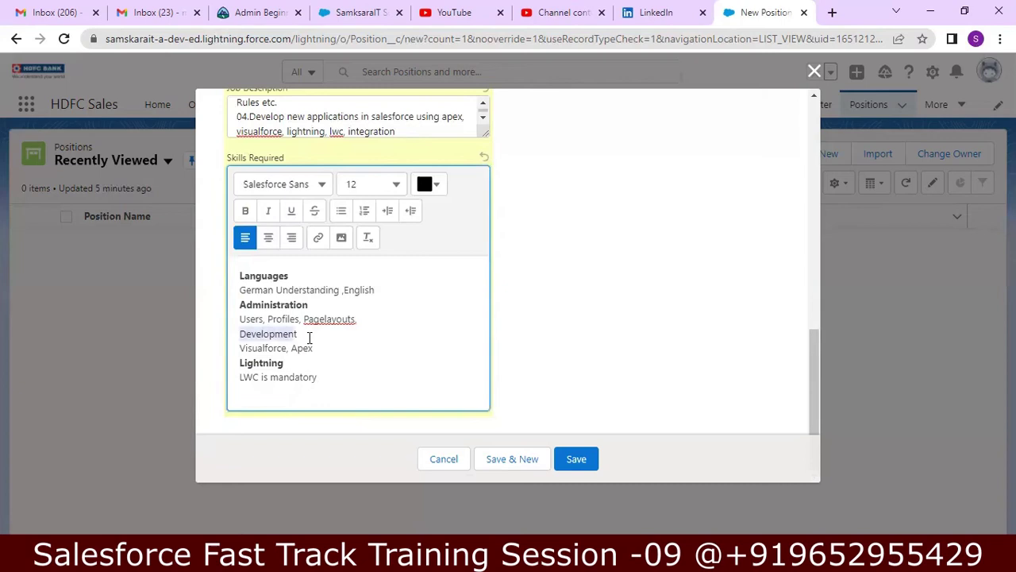
left_click(246, 210)
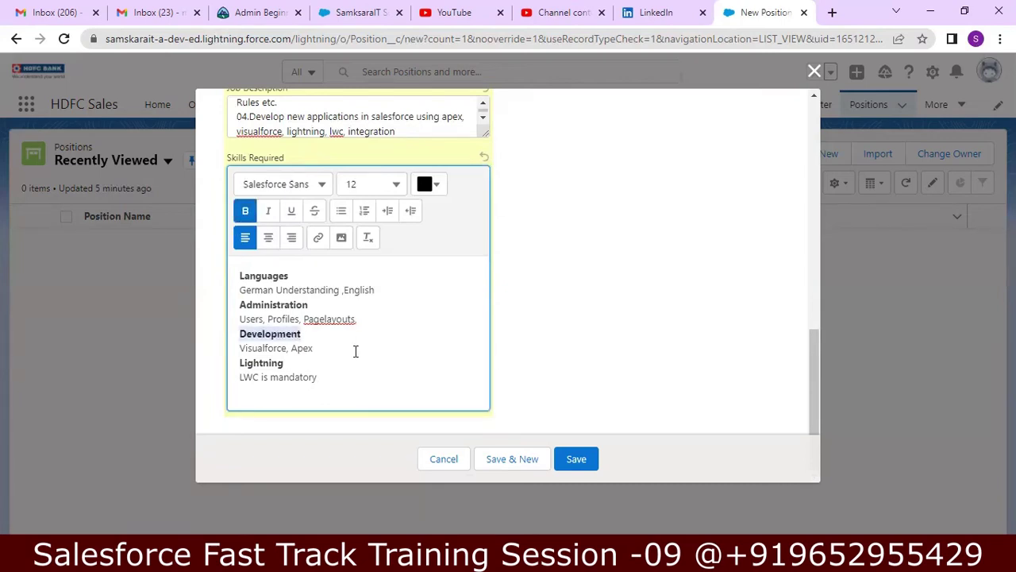
left_click(335, 371)
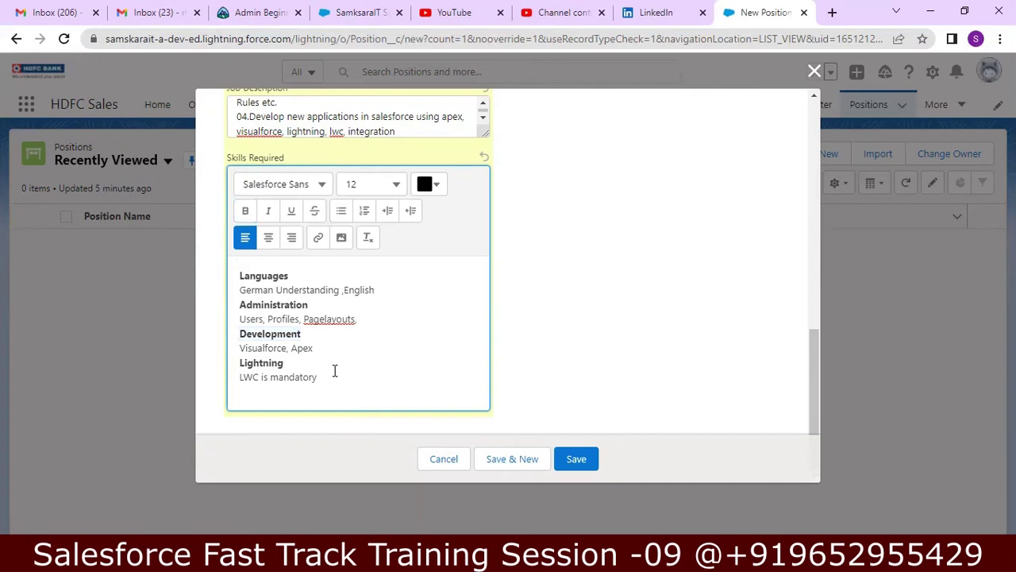
key("shift+Home")
- Colour the 'LWC is mandatory' line bright red using the text colour picker
left_click(442, 186)
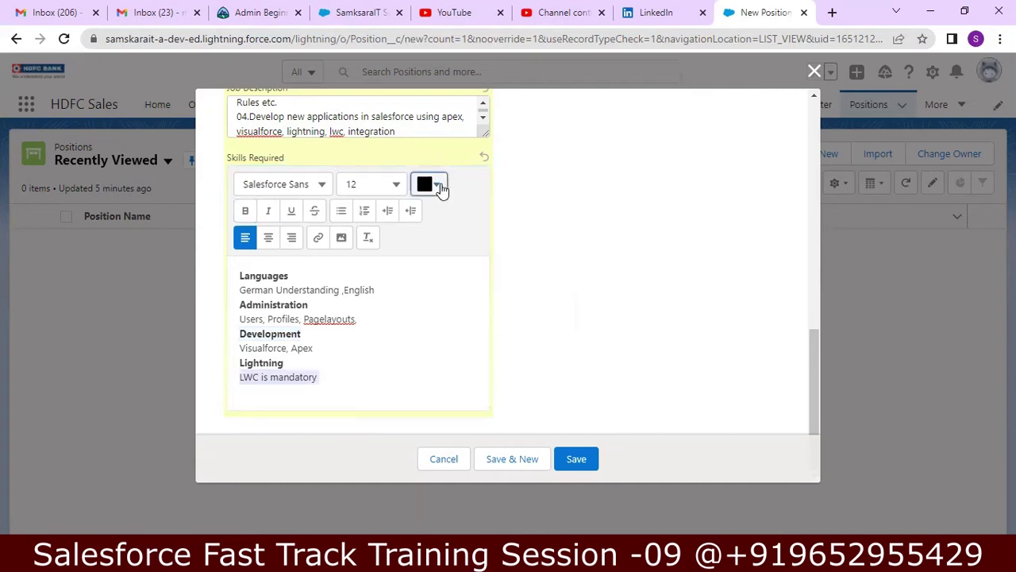
left_click(552, 213)
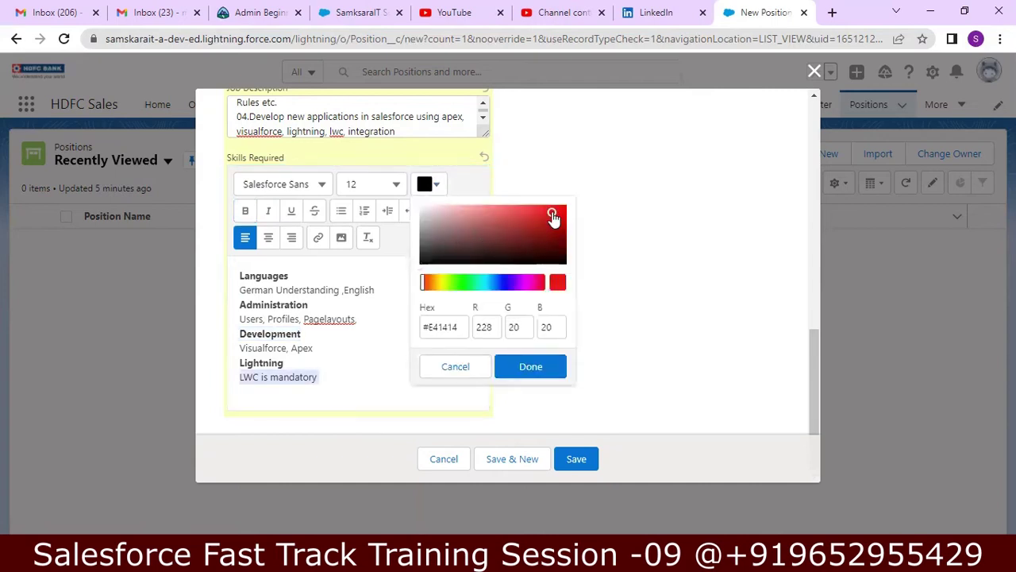
left_click(553, 287)
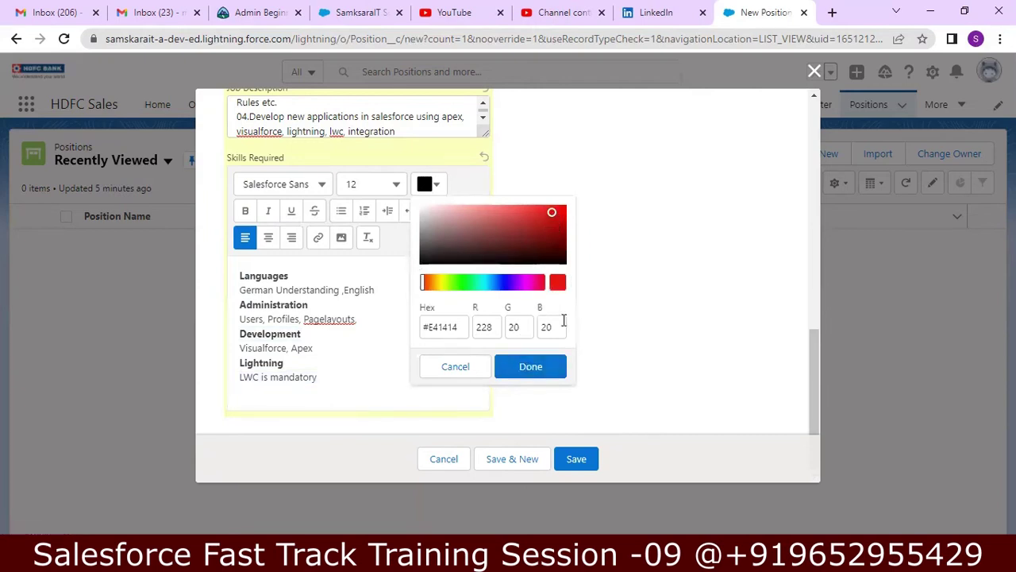
left_click(531, 367)
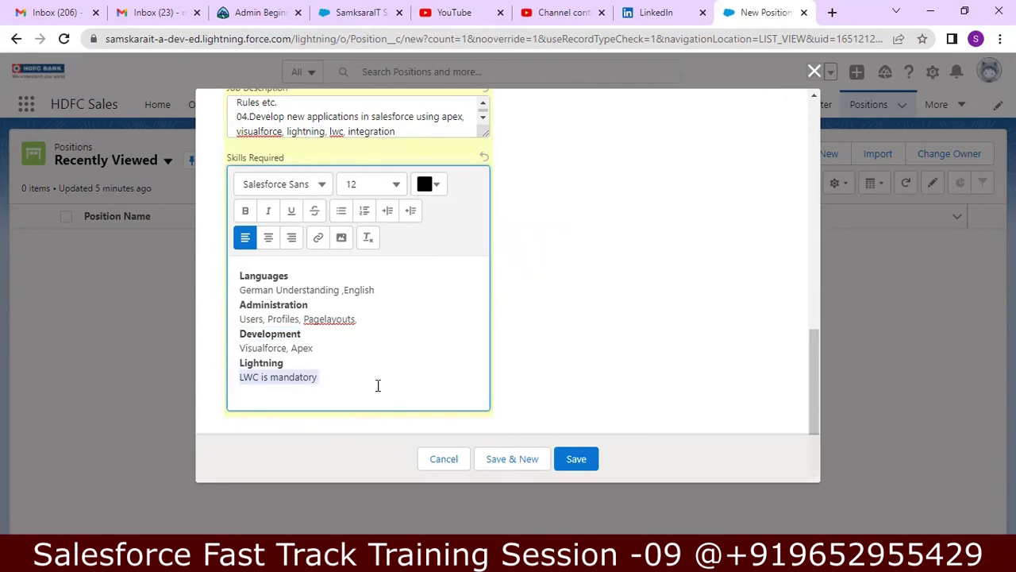
left_click(429, 185)
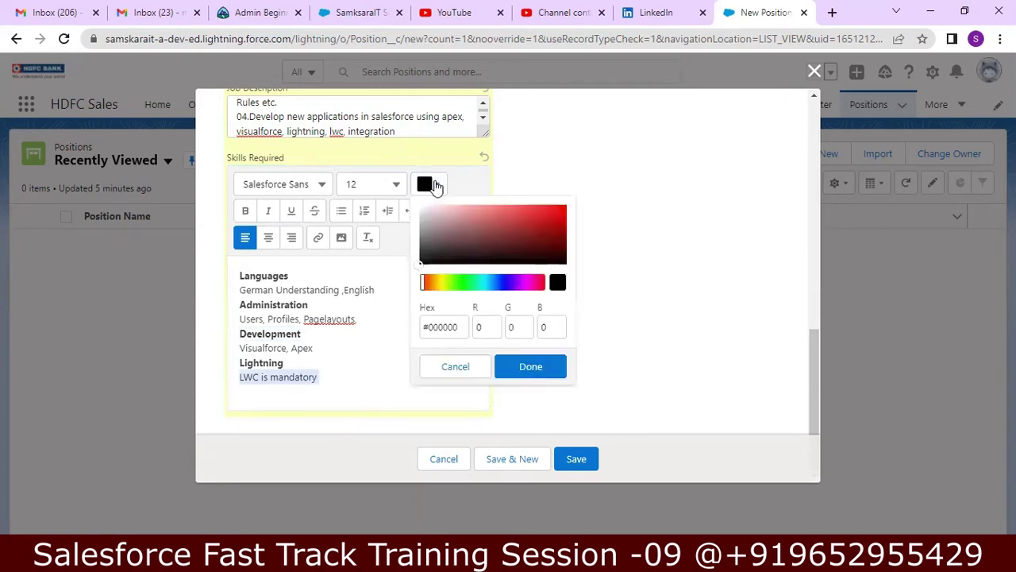
left_click(555, 206)
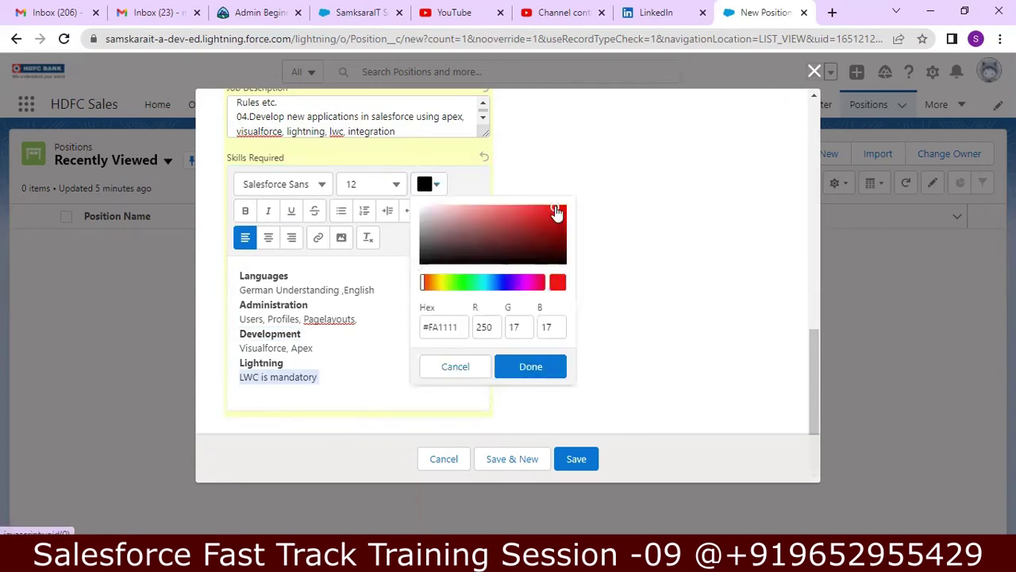
left_click(529, 366)
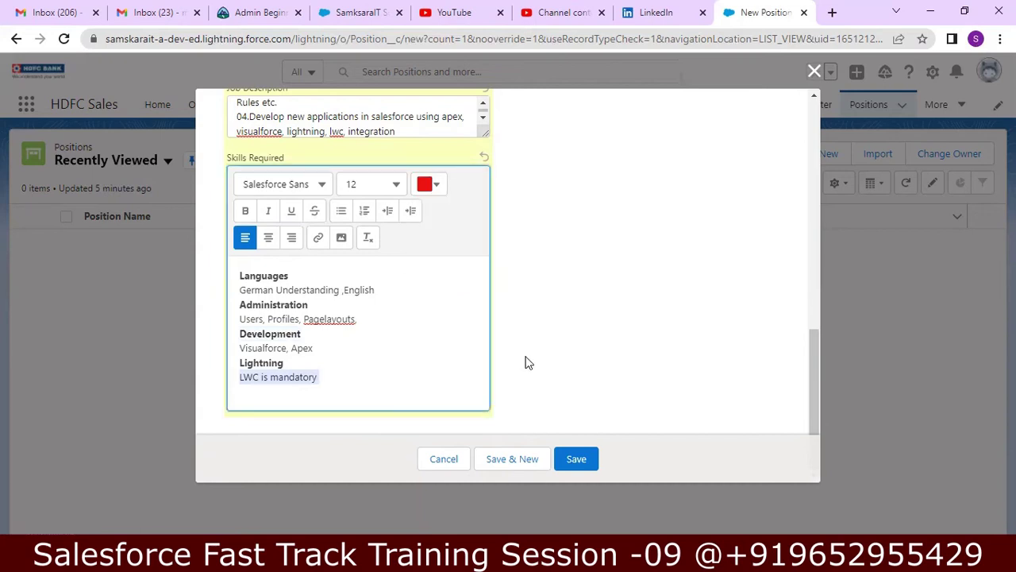
left_click(452, 326)
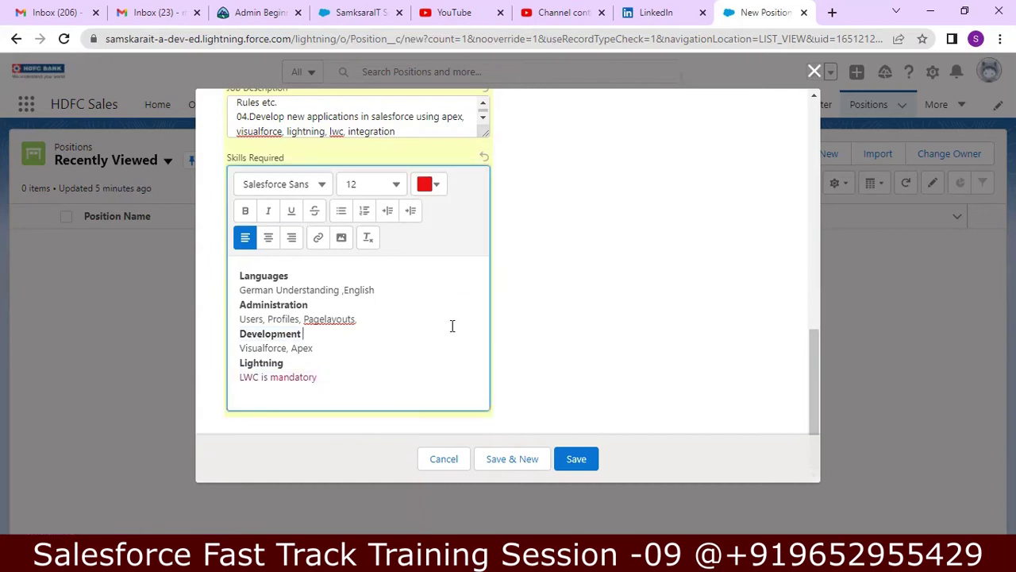
left_click(412, 381)
- Save the Salesforce Developer position and dismiss the Compact Setting popup
left_click(569, 460)
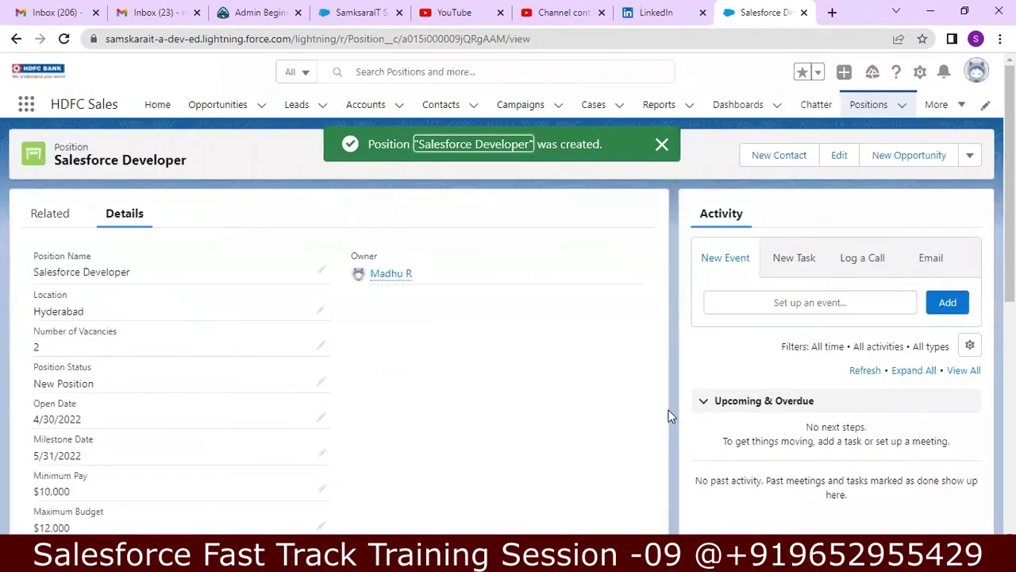
scroll(333, 349, "down", 5)
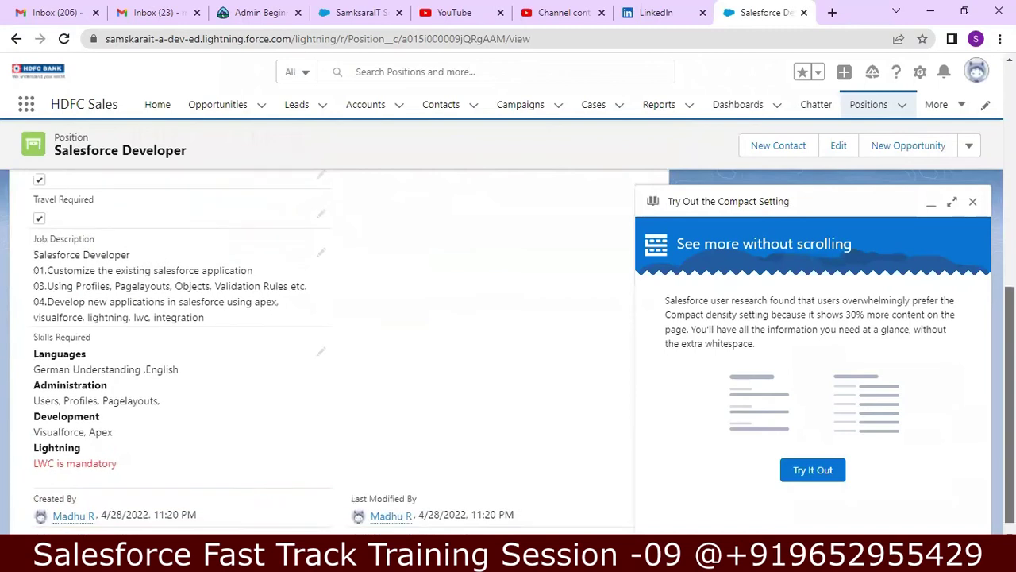
scroll(984, 231, "up", 3)
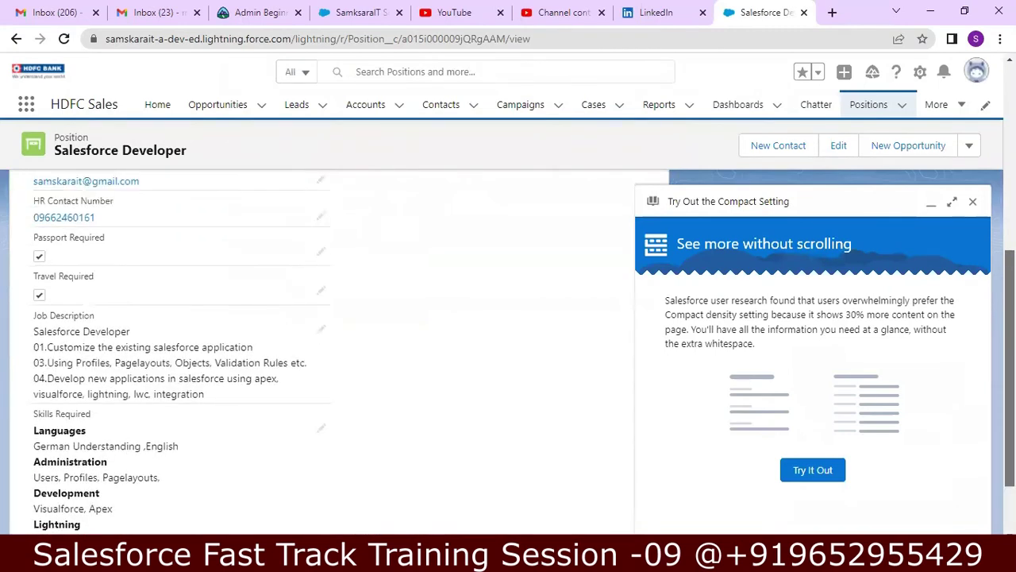
left_click(972, 201)
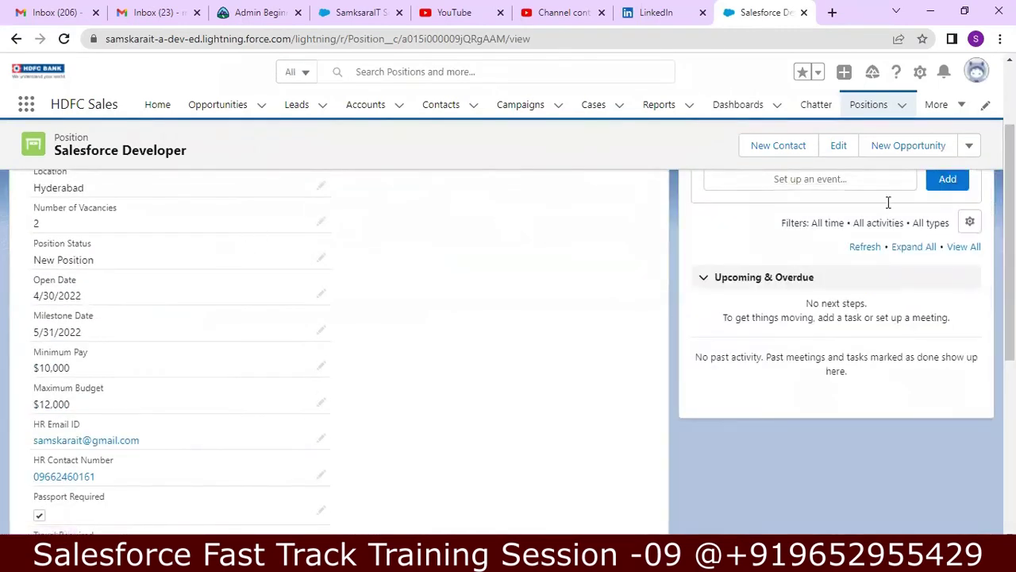
scroll(1010, 238, "up", 3)
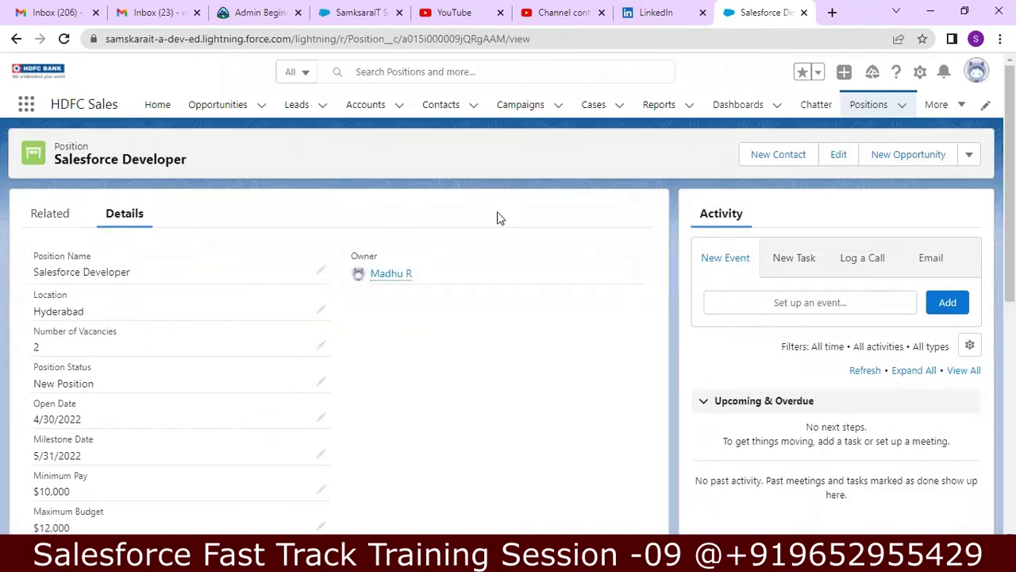
- Switch between the record's Related and Details tabs to review the saved position
left_click(73, 212)
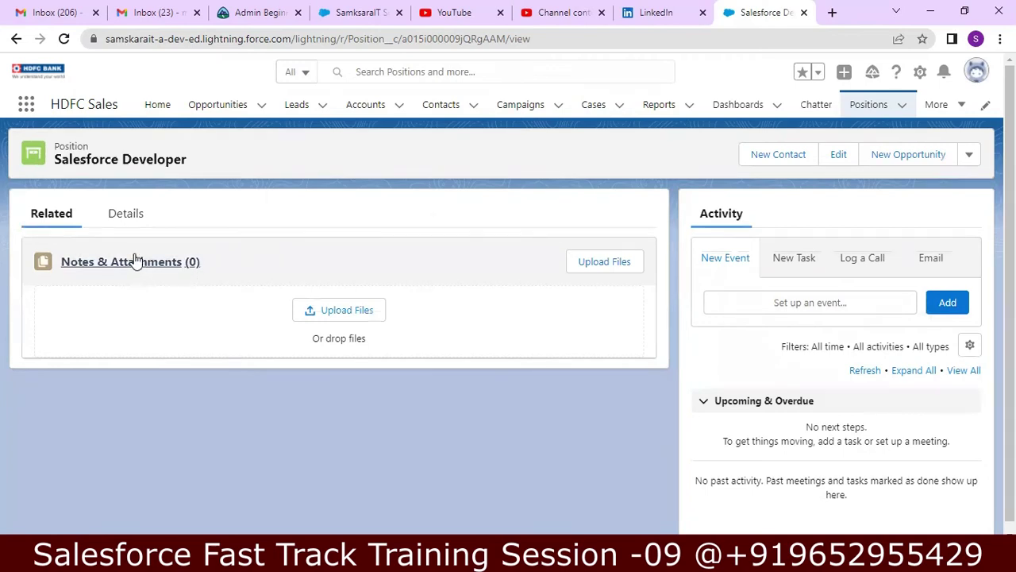
left_click(128, 220)
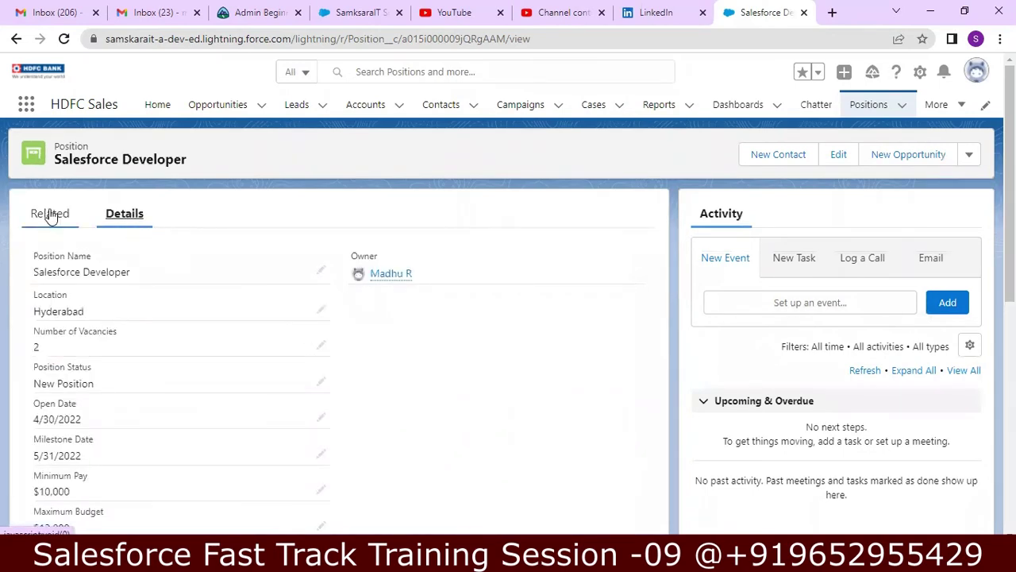
left_click(50, 215)
left_click(138, 216)
- In Notepad++, add a 'Created custom Fields' line below the standard fields list
key("alt+Tab")
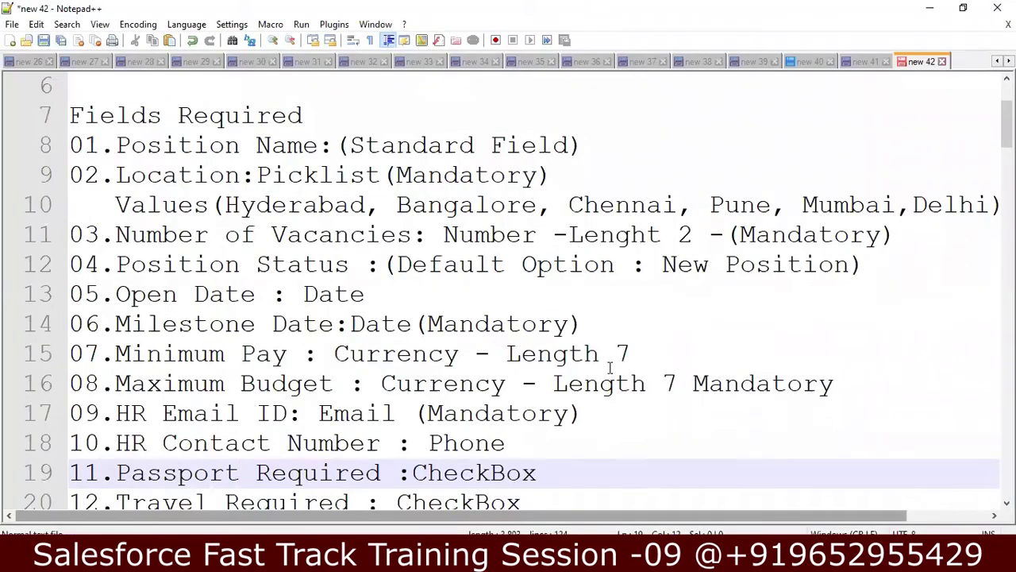
key("Down")
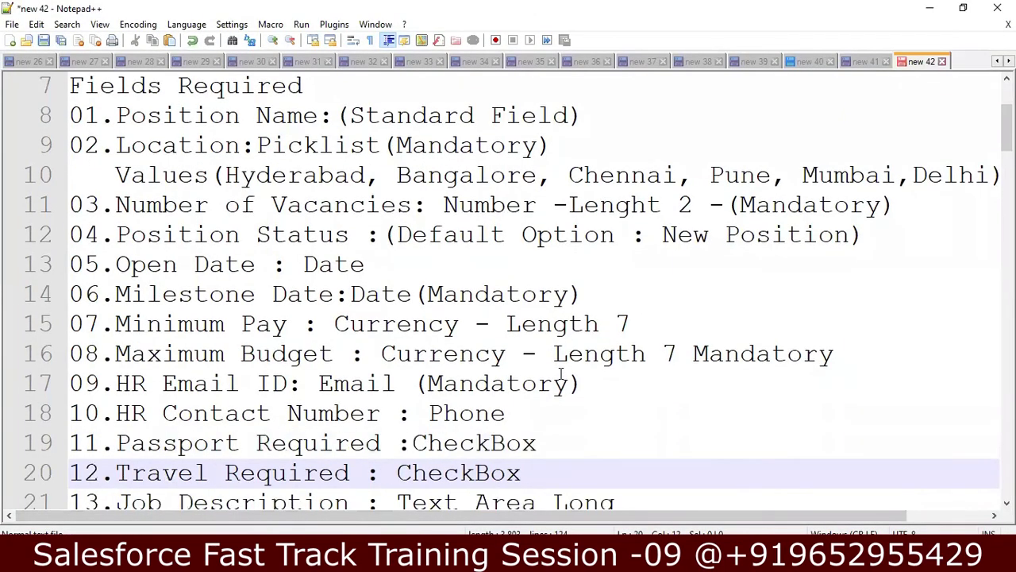
key("Down")
key("Down")
key("Down")
key("Down")
key("Down")
key("Down")
key("Down")
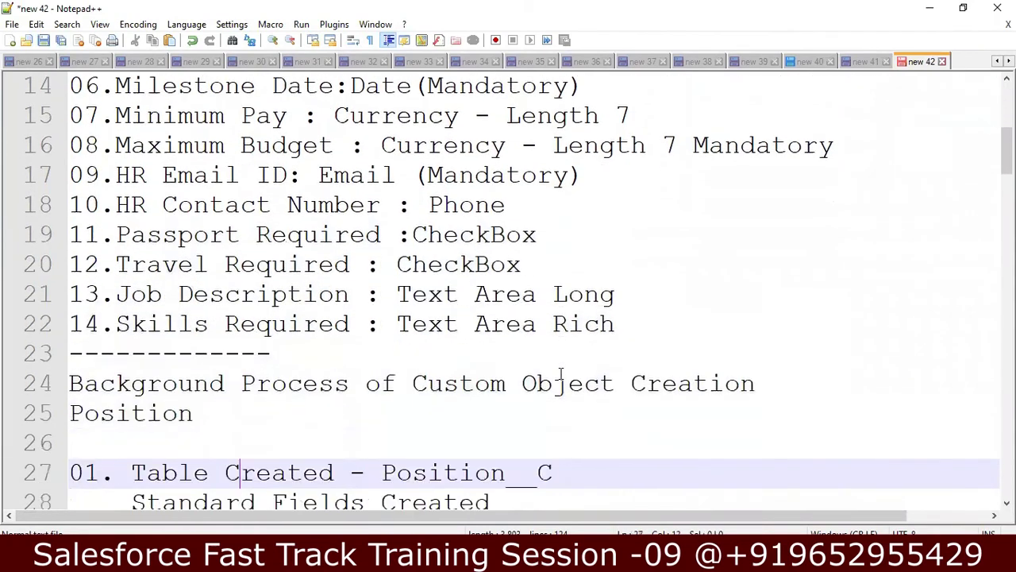
key("Down")
key("Down")
key("Down")
key("Down")
key("Down")
key("Down")
key("Down")
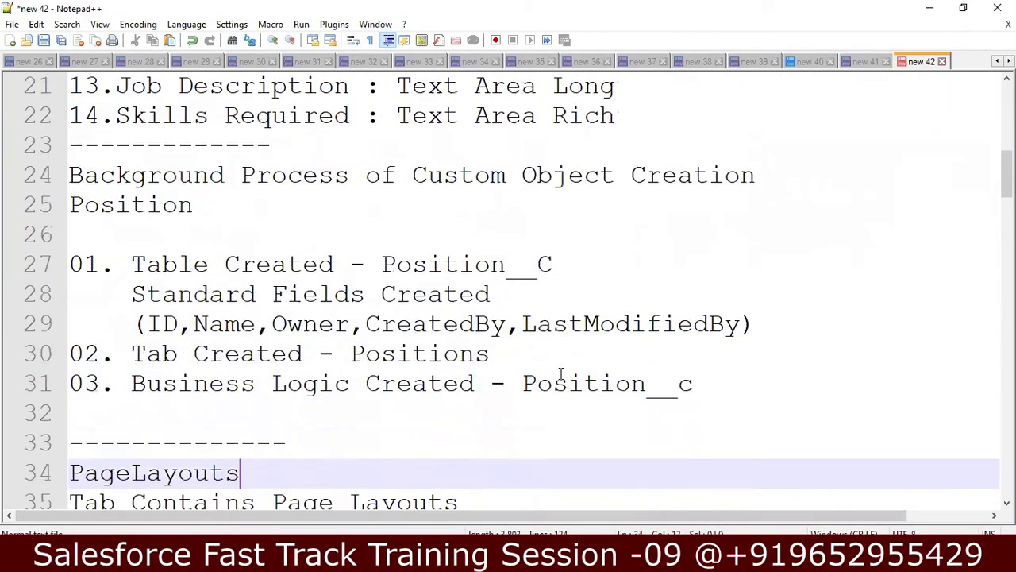
left_click(572, 263)
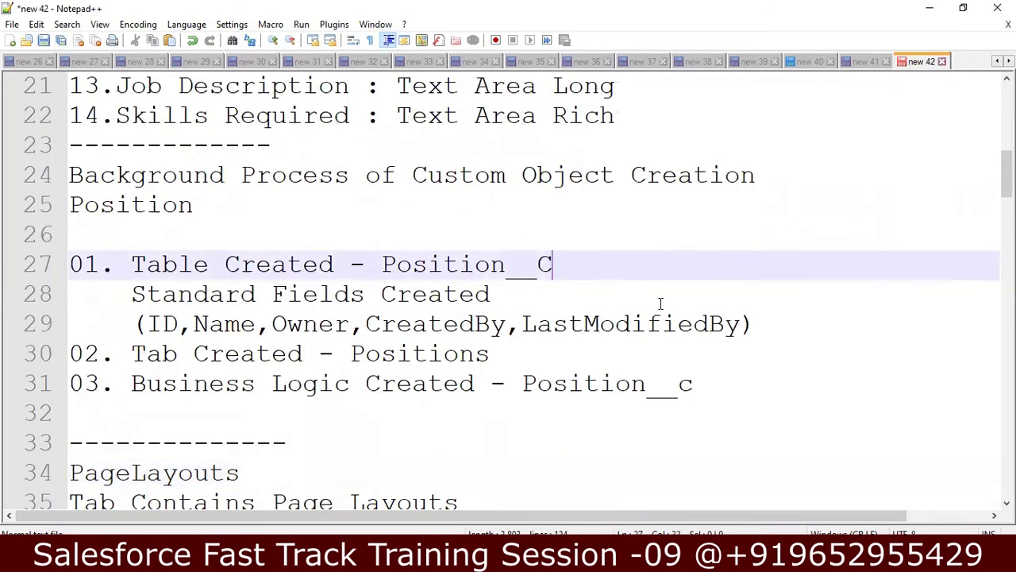
left_click(759, 324)
key("Return")
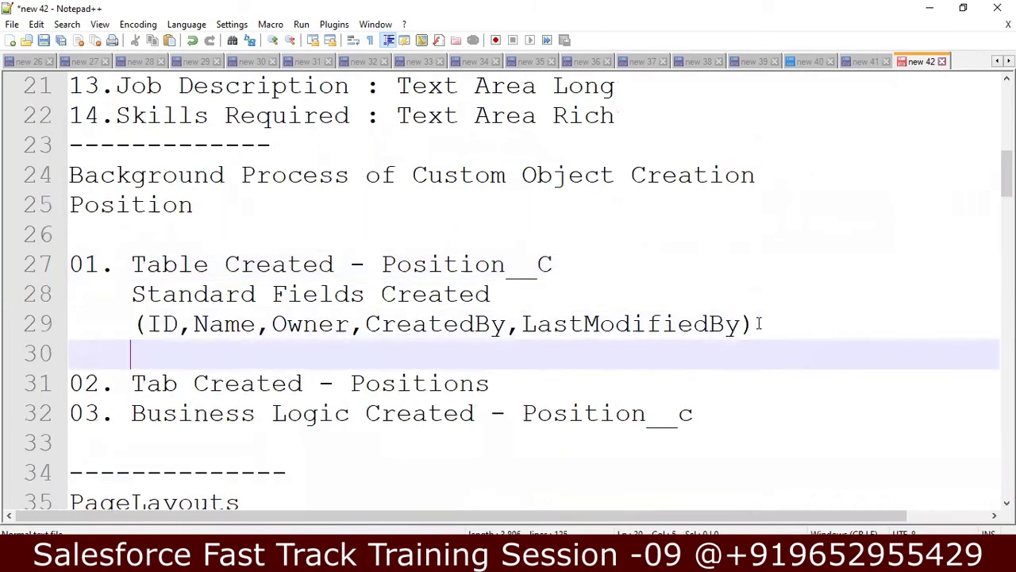
type("Now")
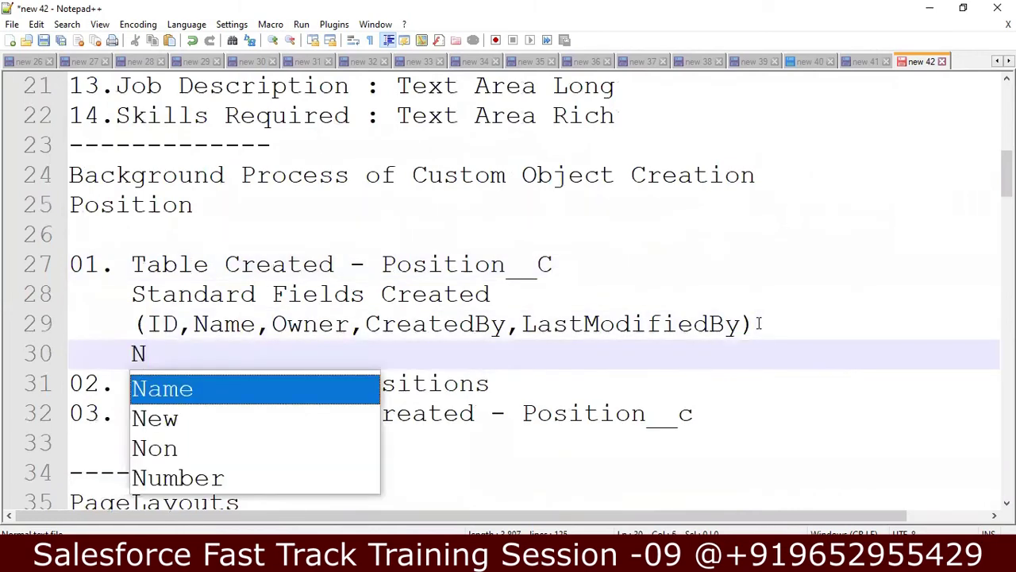
key("BackSpace")
key("BackSpace")
key("BackSpace")
key("BackSpace")
type("c")
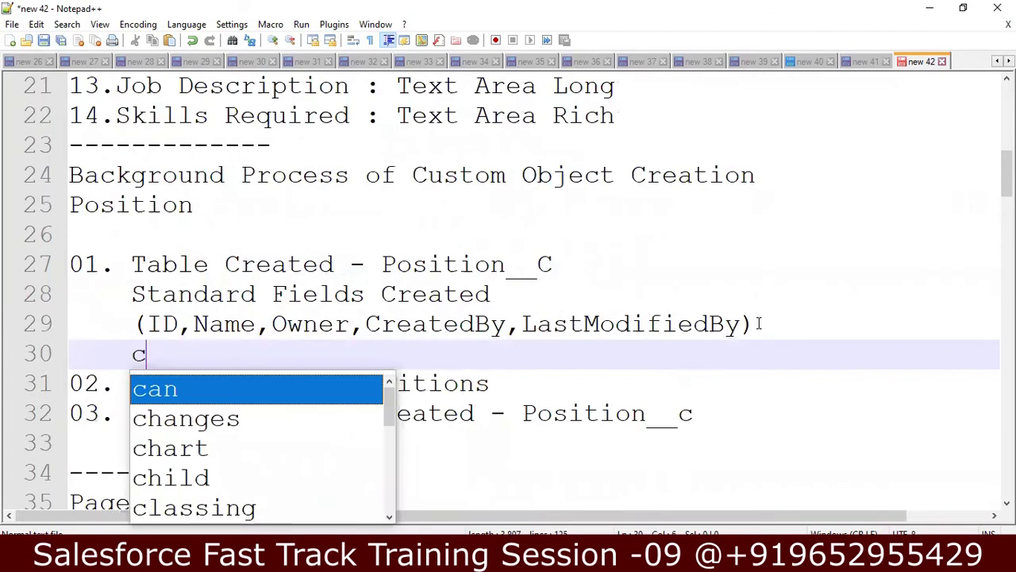
key("BackSpace")
type("Create")
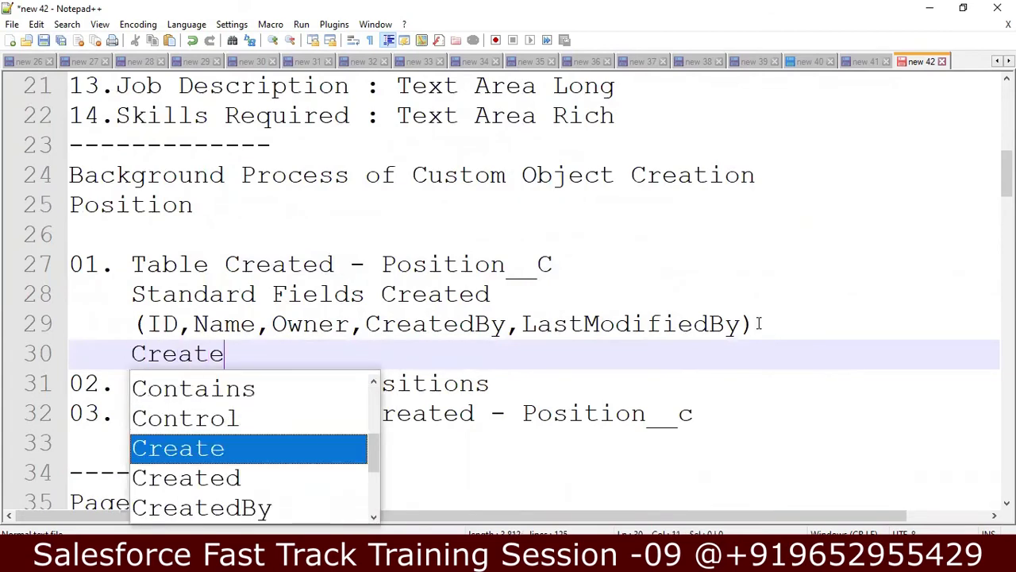
type("d custom Fei")
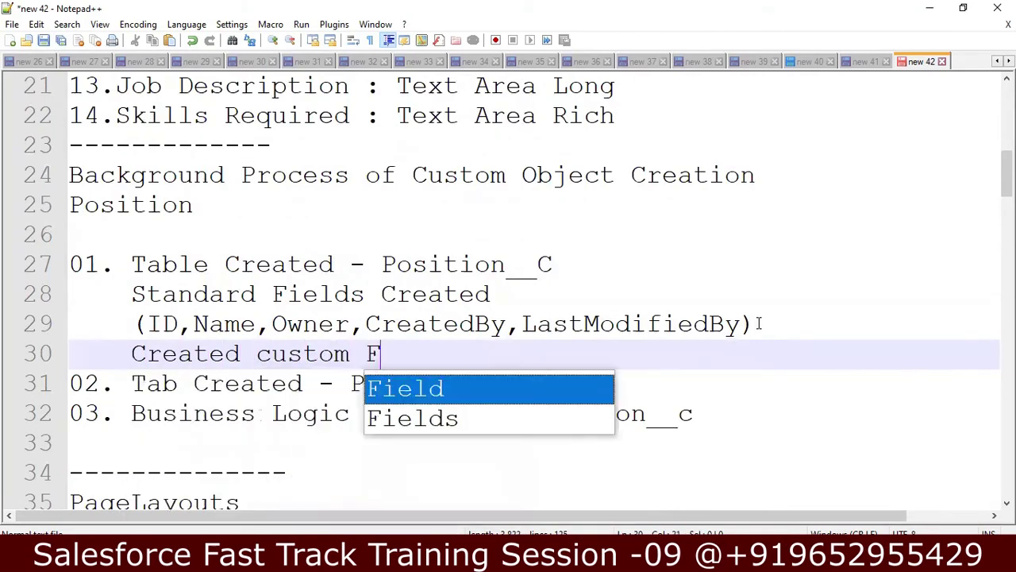
key("BackSpace")
key("BackSpace")
type("ields")
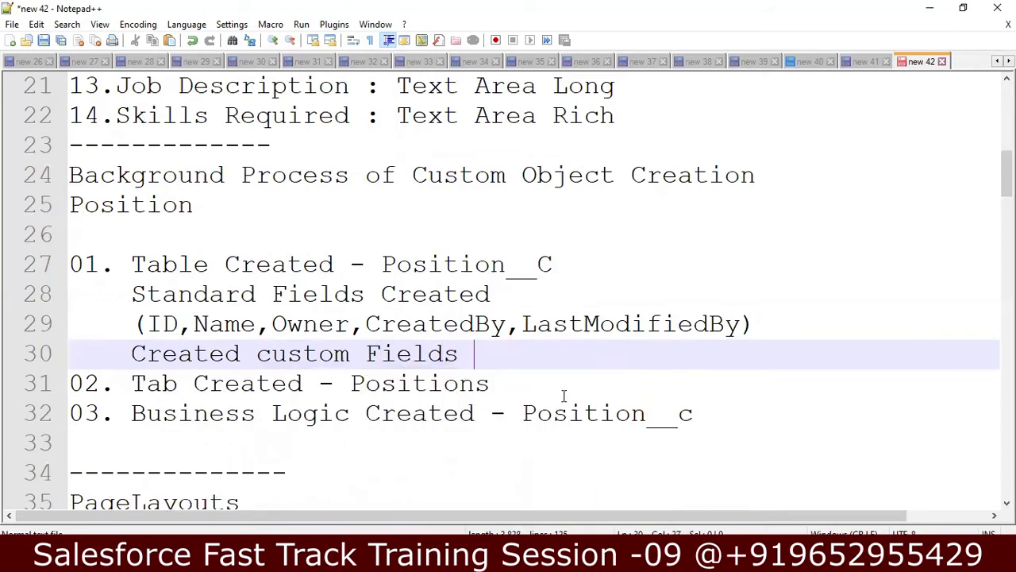
- Append '- Page Layouts' to the '02. Tab Created - Positions' line 31
left_click(562, 395)
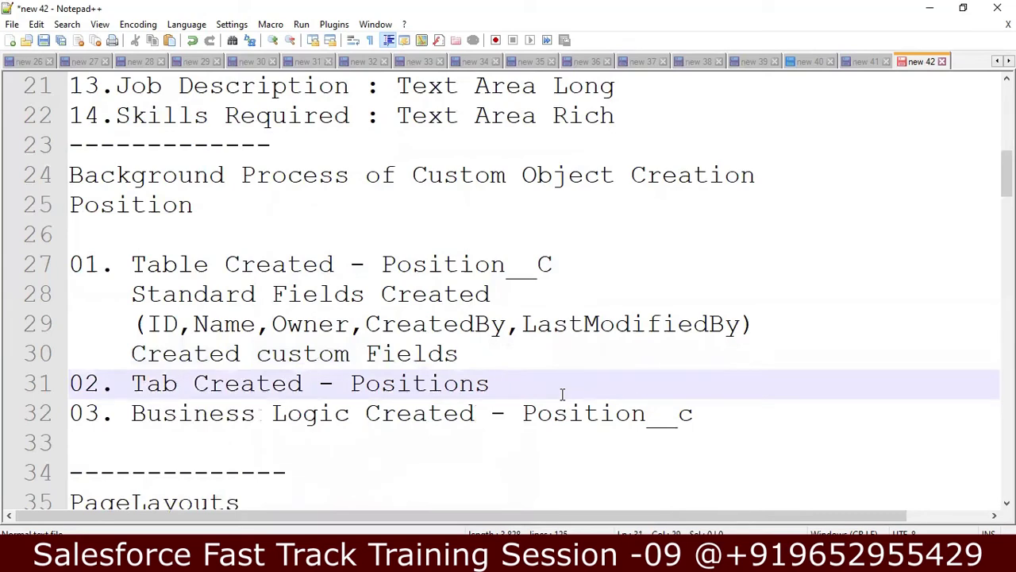
left_click(712, 419)
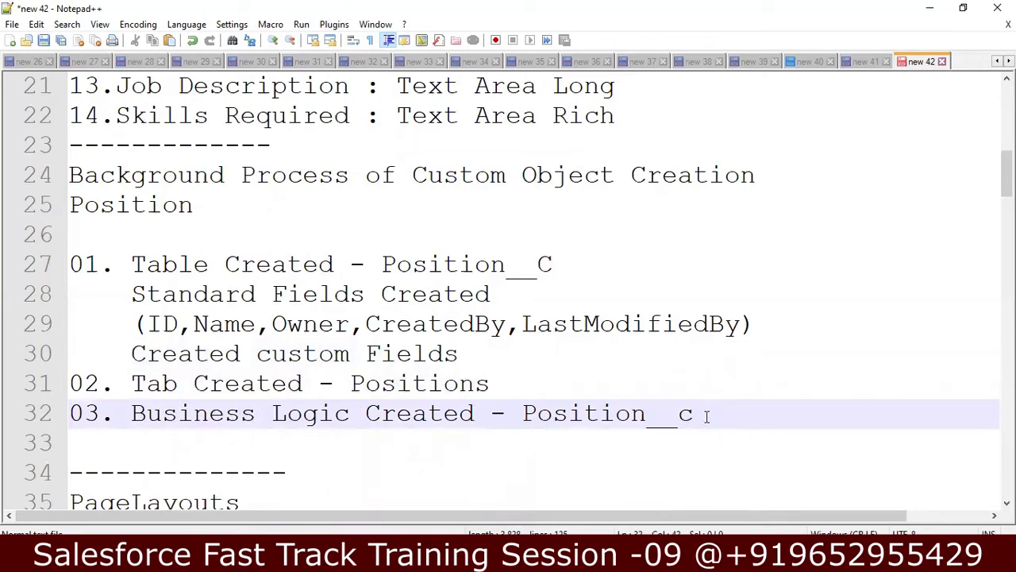
left_click(520, 391)
key("Return")
key("Down")
key("Right")
key("Up")
key("Up")
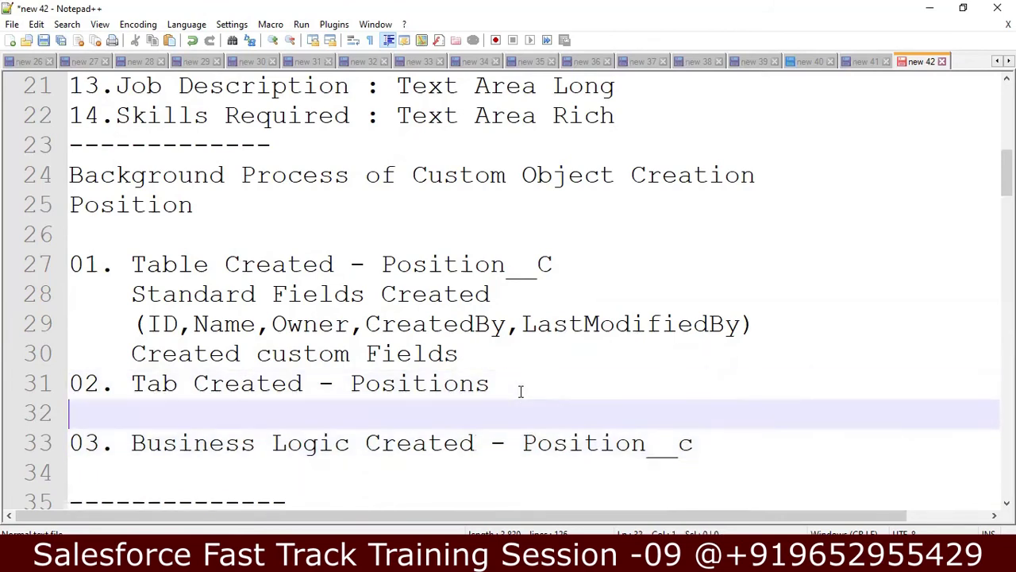
key("Right")
key("Right")
key("Right")
key("Right")
key("Right")
key("Right")
key("Right")
key("Right")
key("Right")
key("Right")
key("Right")
key("Right")
key("Right")
key("Right")
key("Right")
key("Right")
key("Right")
key("Right")
key("Right")
key("Right")
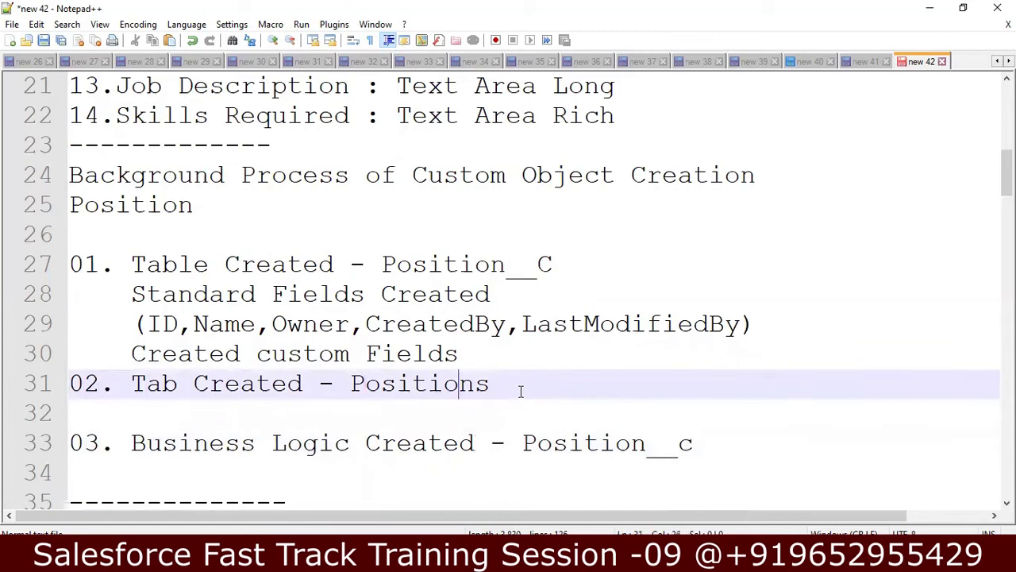
type("- Page L")
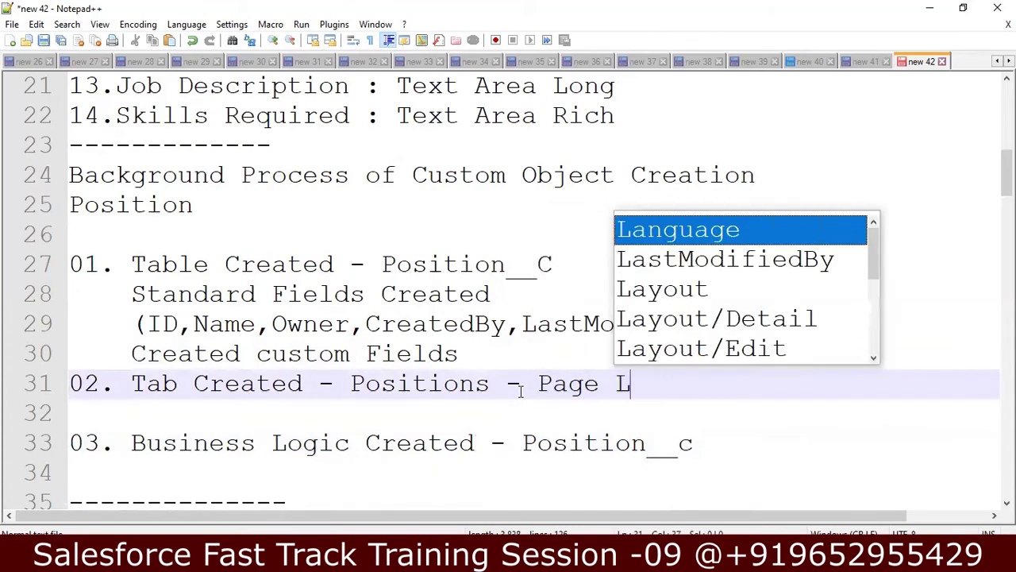
type("au")
key("BackSpace")
type("y")
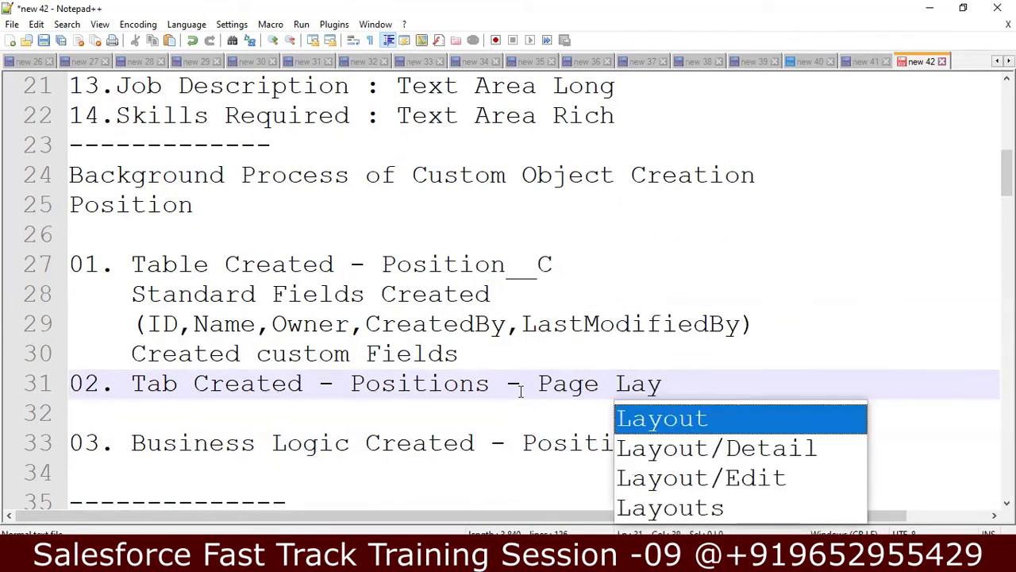
type("outs")
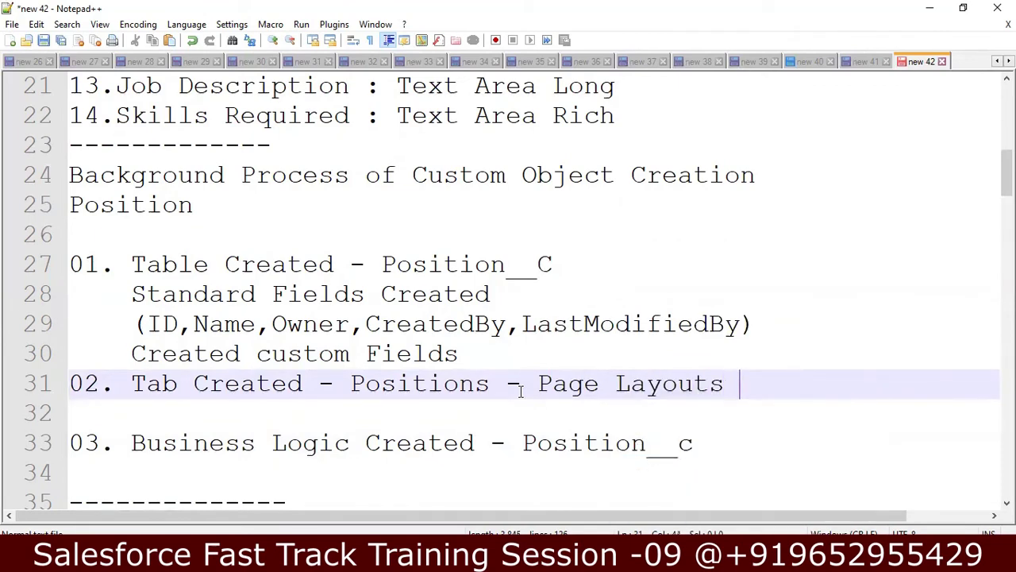
- Read through the PageLayouts explanation down past the DML operations list
key("Down")
key("Down")
key("Down")
key("Down")
key("Down")
key("Down")
key("Down")
key("Down")
key("Down")
key("Down")
key("Down")
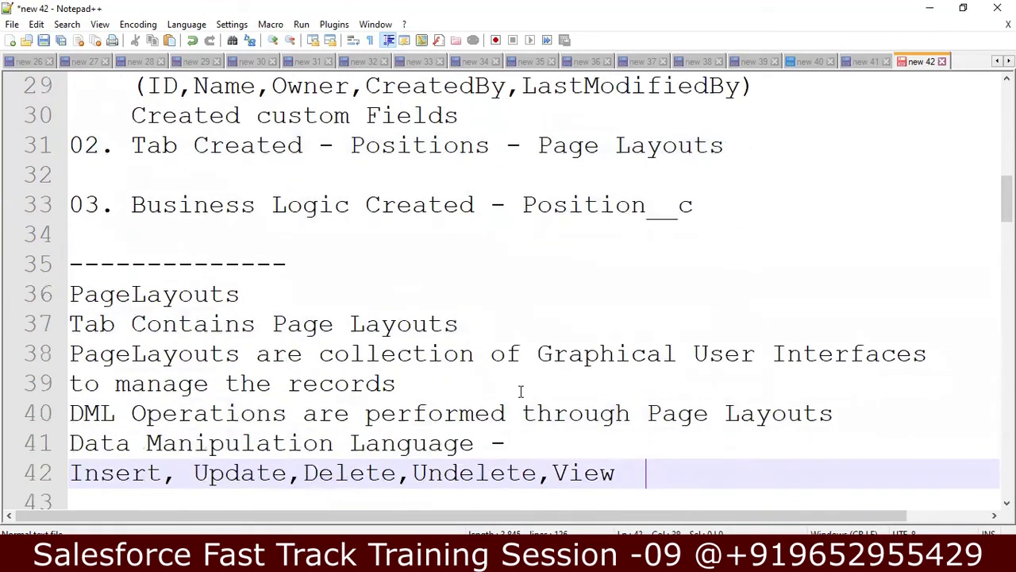
key("Up")
key("Up")
key("Up")
key("Up")
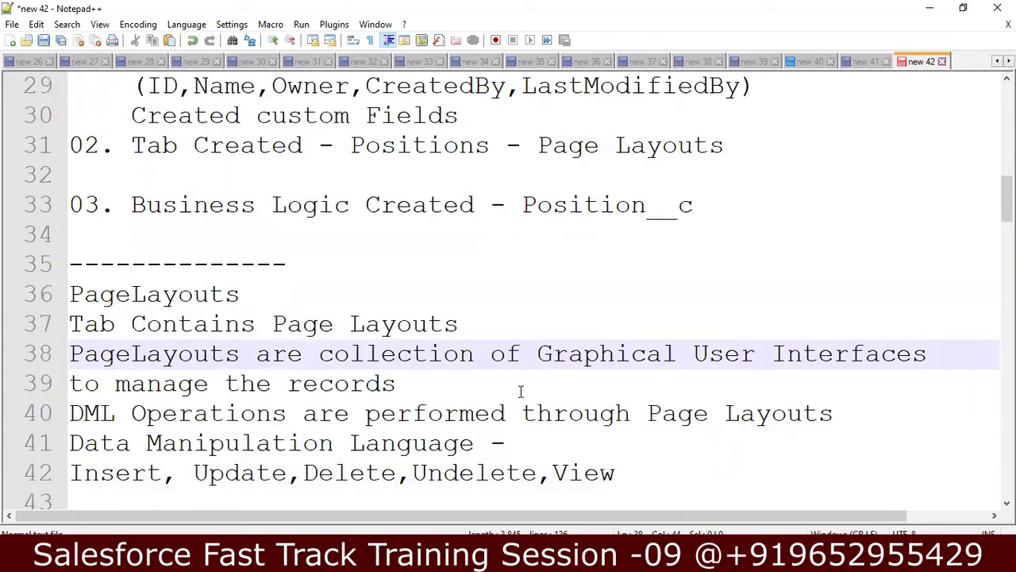
key("Down")
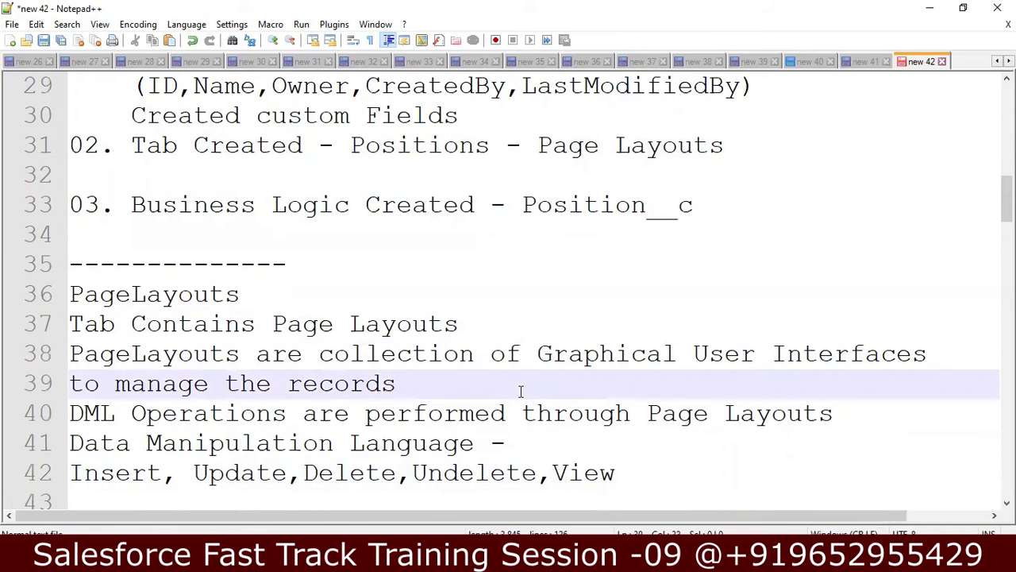
key("Down")
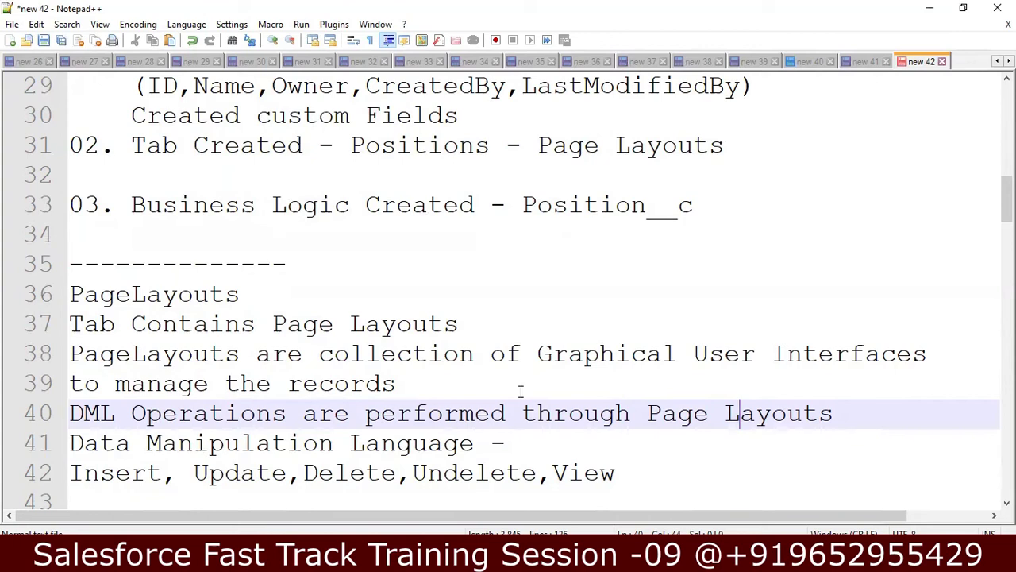
key("Down")
key("Down")
key("Down")
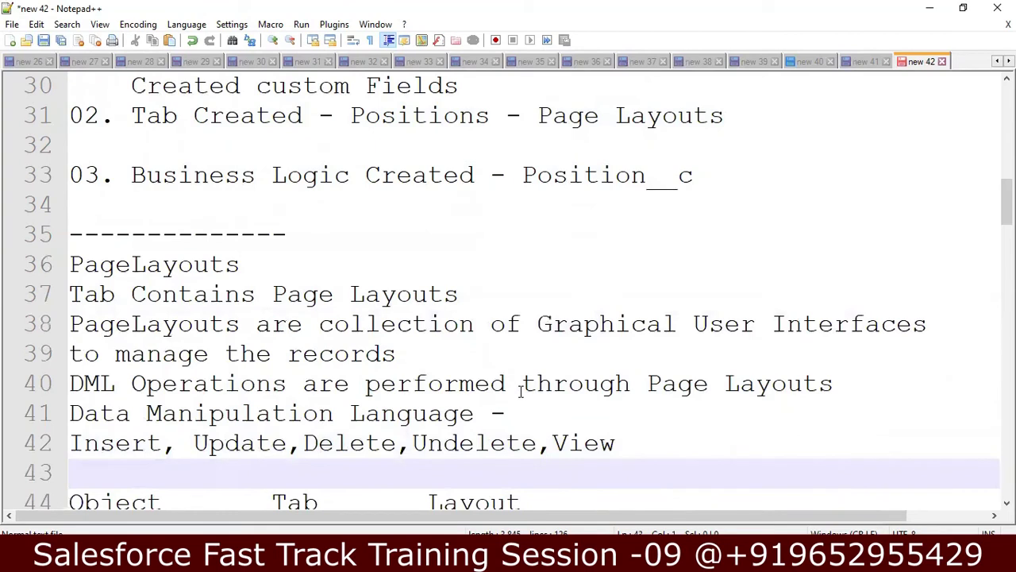
- Review the Account, Contact, Employee, Branch and Position rows, then move down to the ICICI Bank notes
key("Down")
key("Down")
key("Down")
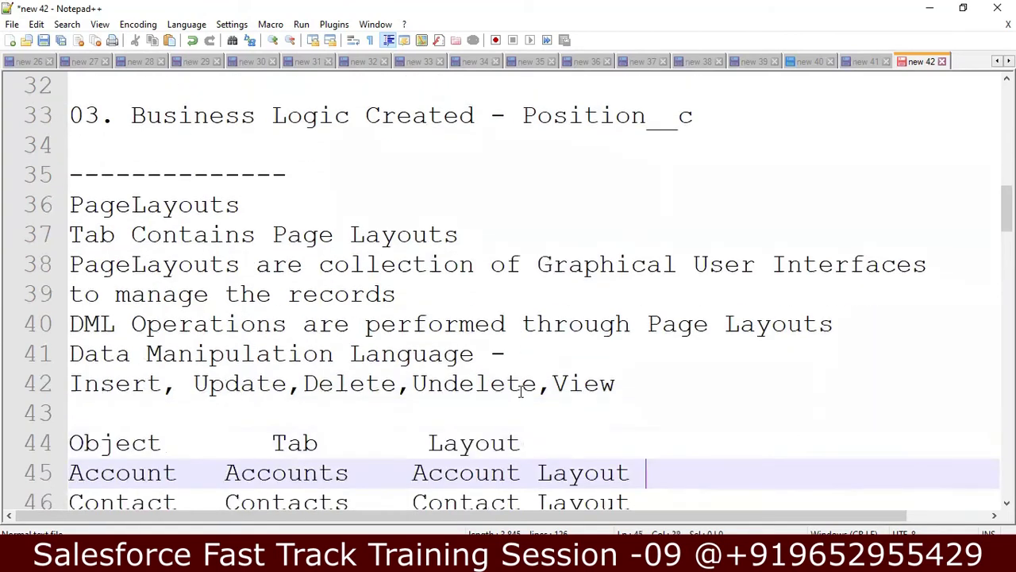
key("Down")
key("Down")
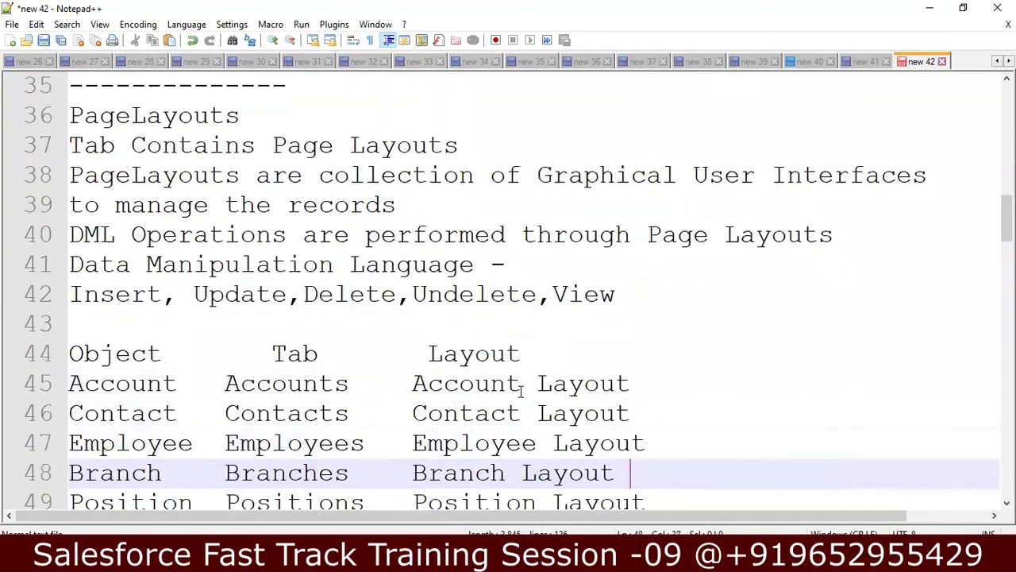
key("Down")
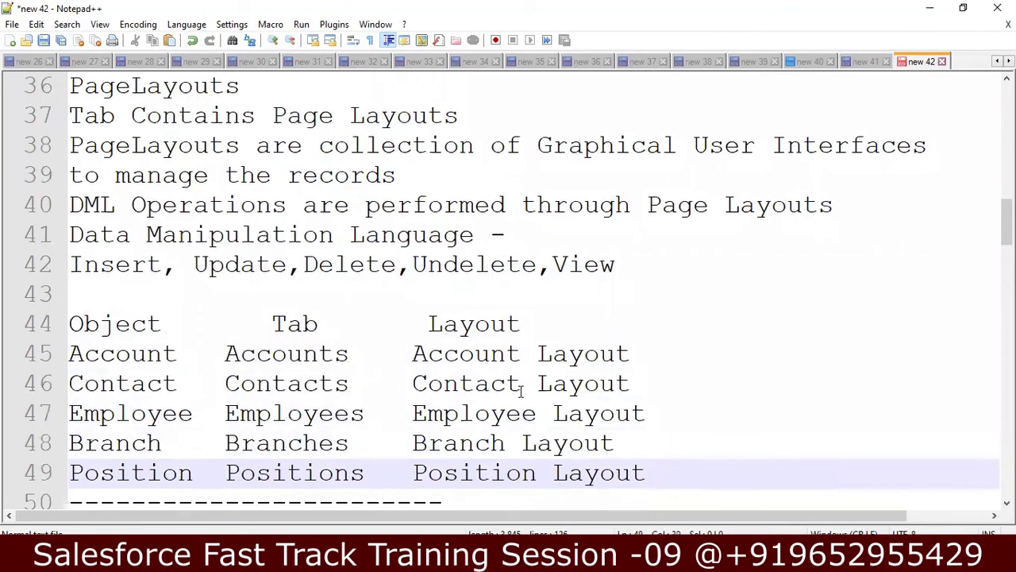
key("Up")
key("Up")
key("Up")
key("Up")
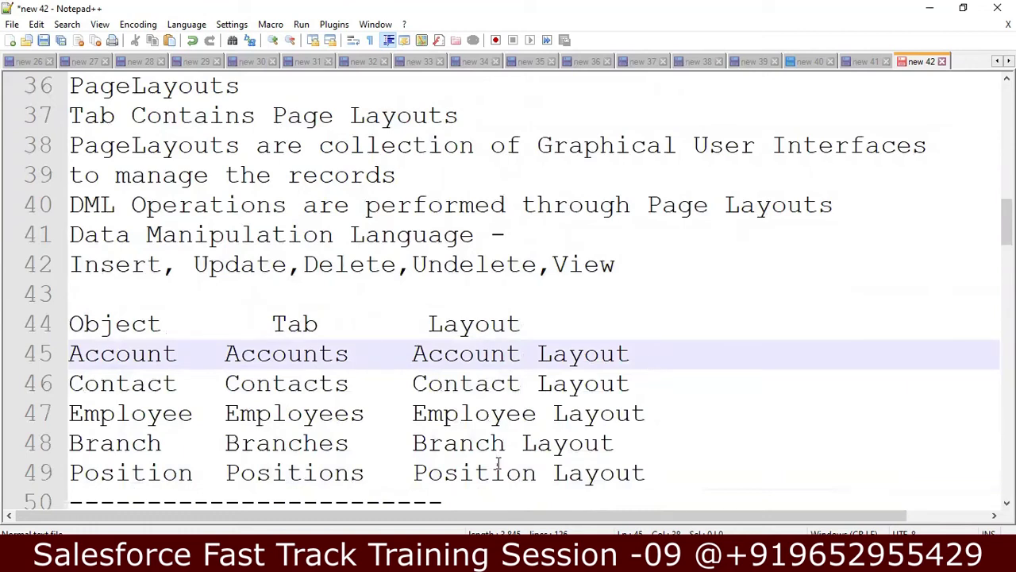
key("Down")
key("Down")
key("Down")
key("Down")
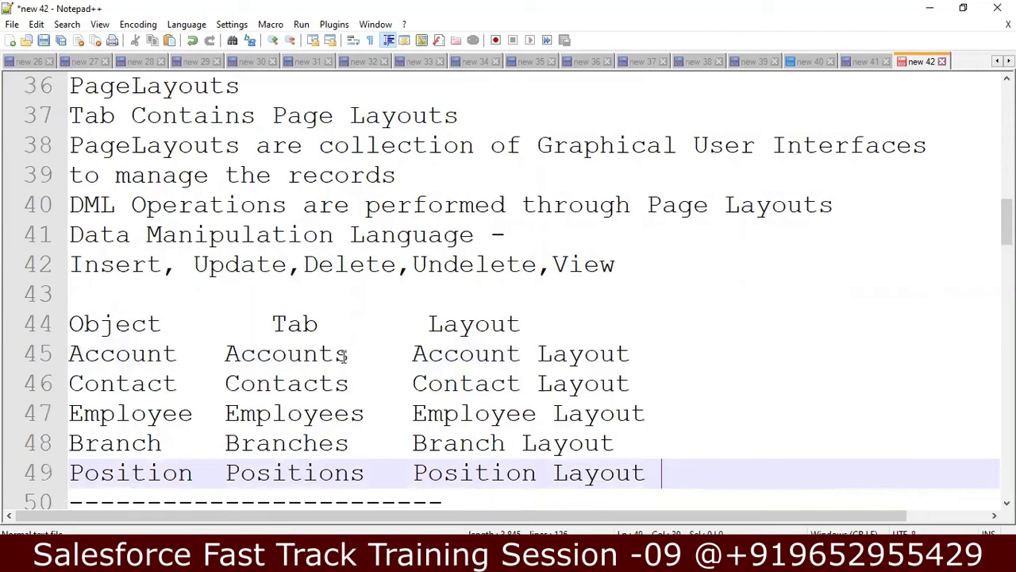
left_click(160, 385)
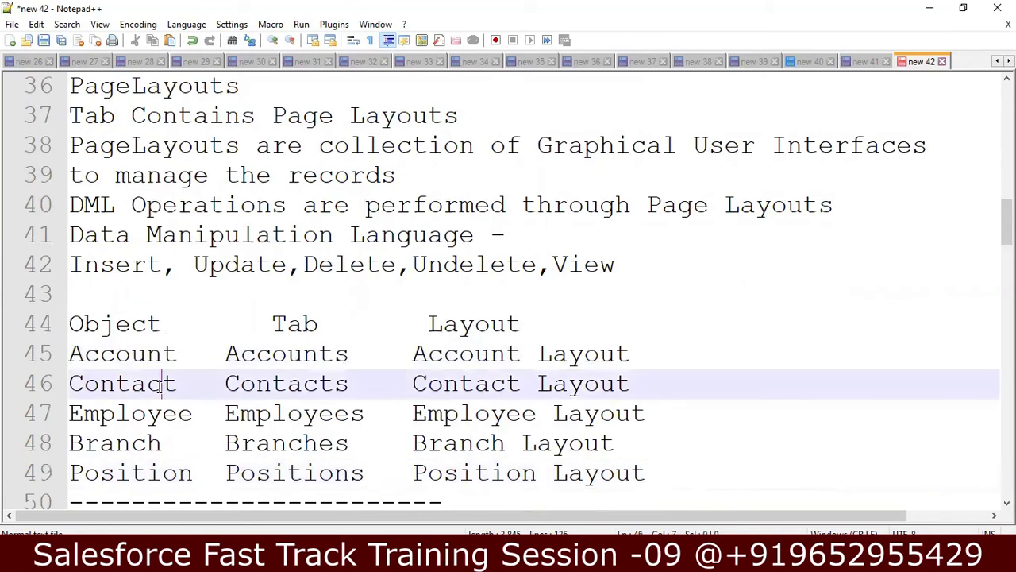
left_click(532, 388)
left_click(162, 473)
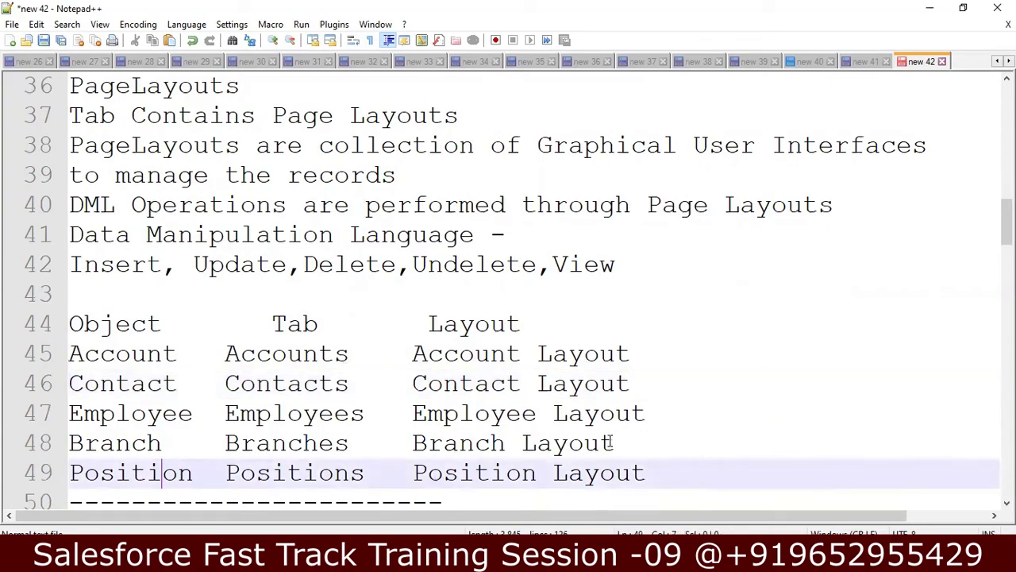
key("Right")
key("Right")
key("Right")
key("Right")
key("Right")
key("Right")
key("Right")
key("Right")
key("Right")
key("Right")
key("Right")
key("Right")
key("Right")
key("Right")
key("Right")
key("Right")
key("Right")
key("Right")
key("Right")
key("Right")
key("Right")
key("Right")
key("Right")
key("Right")
key("Right")
scroll(612, 442, "down", 1)
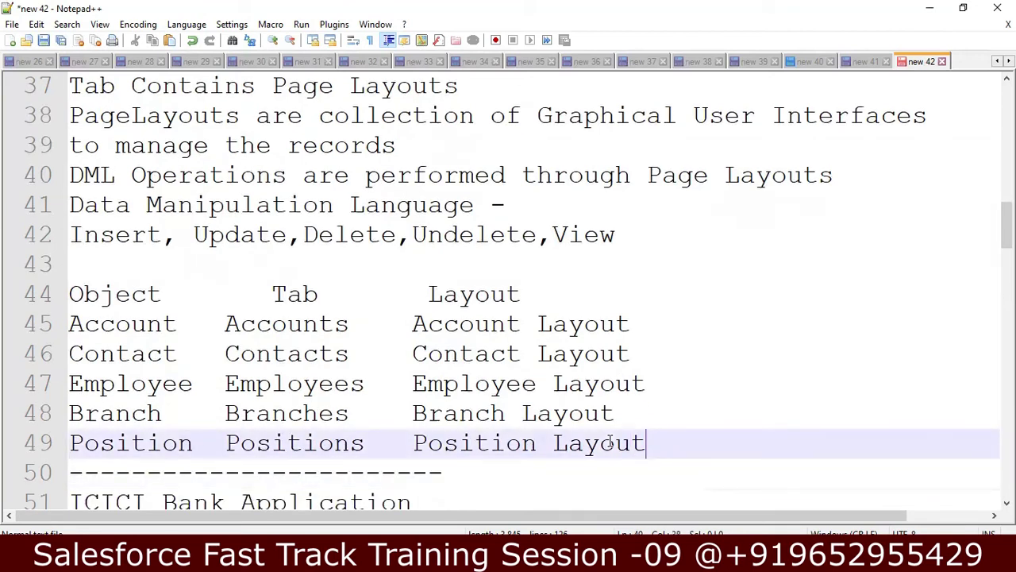
key("Down")
key("Down")
key("Down")
key("Down")
key("Down")
key("Down")
key("Down")
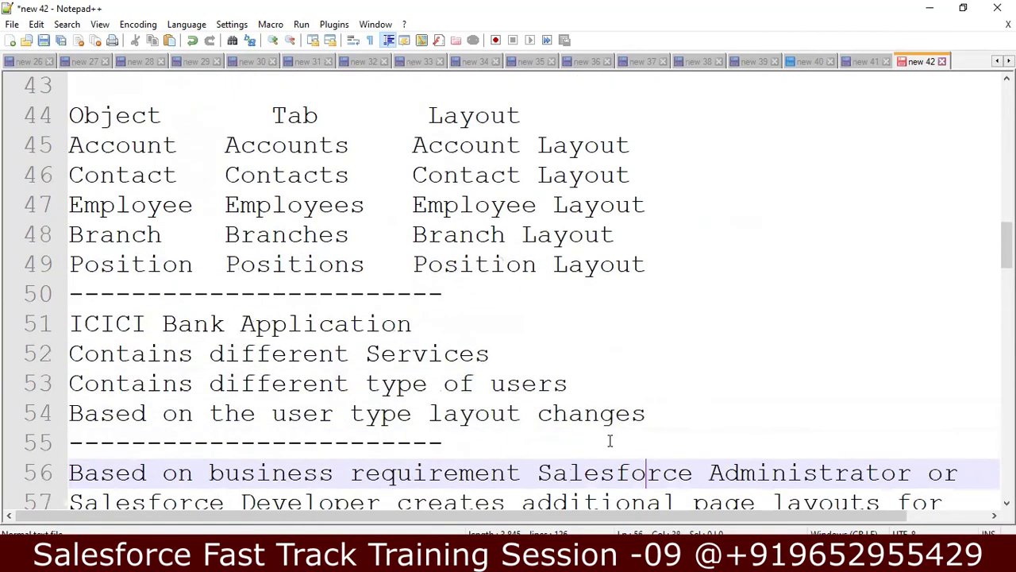
- Load icicibank.com in a new Chrome tab
key("alt+Tab")
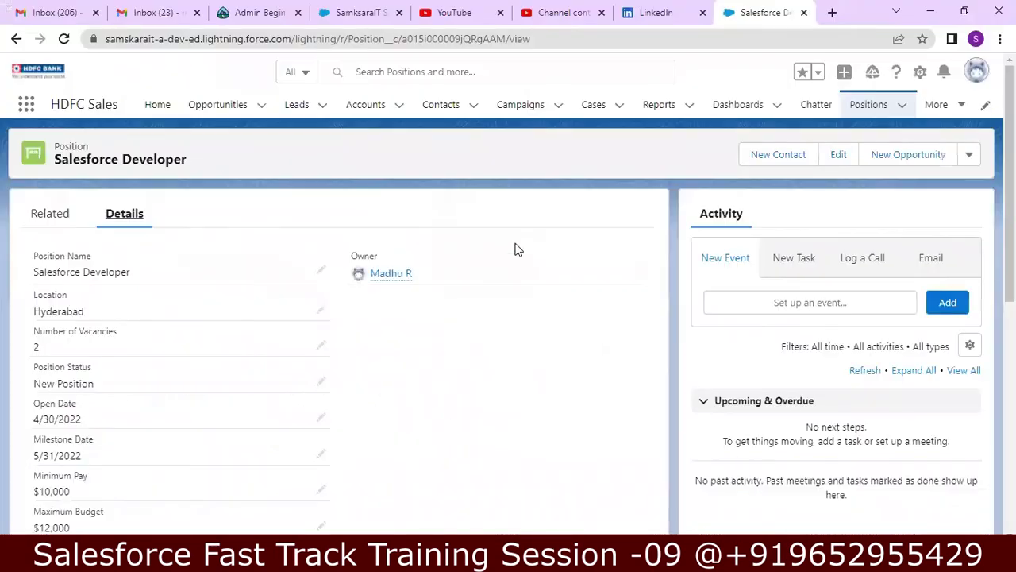
left_click(832, 12)
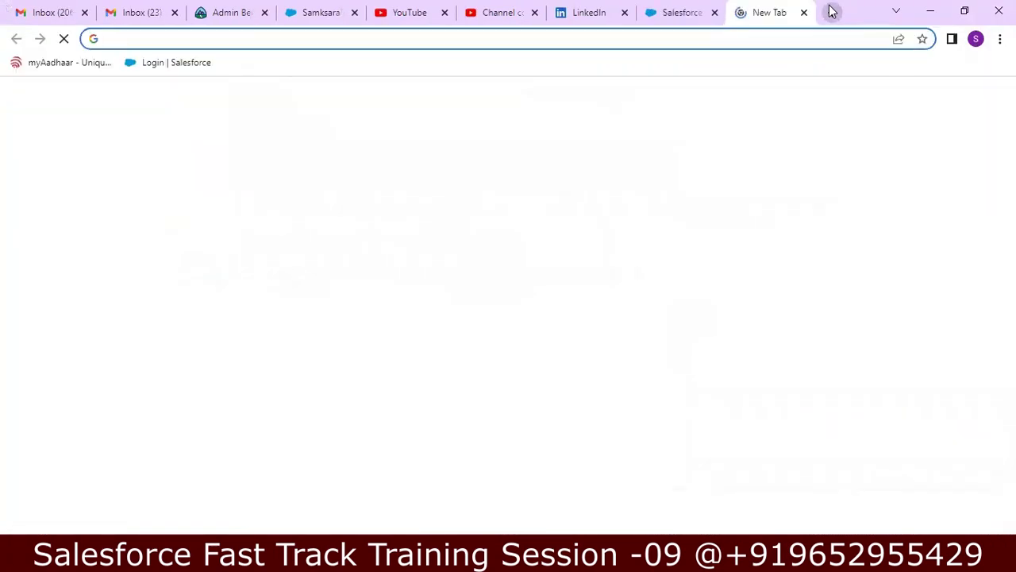
type("iciciba")
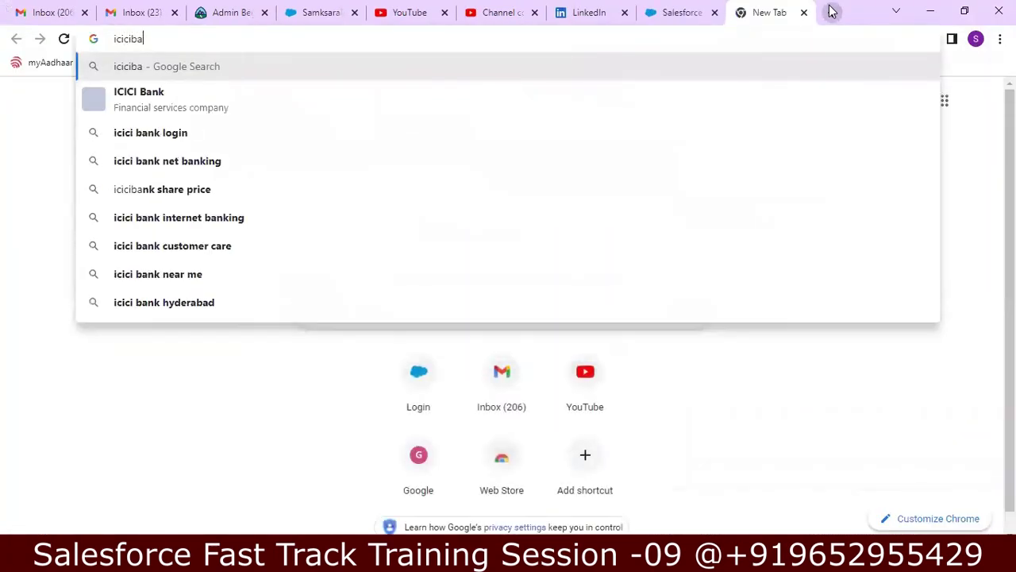
type("nk.com")
key("Return")
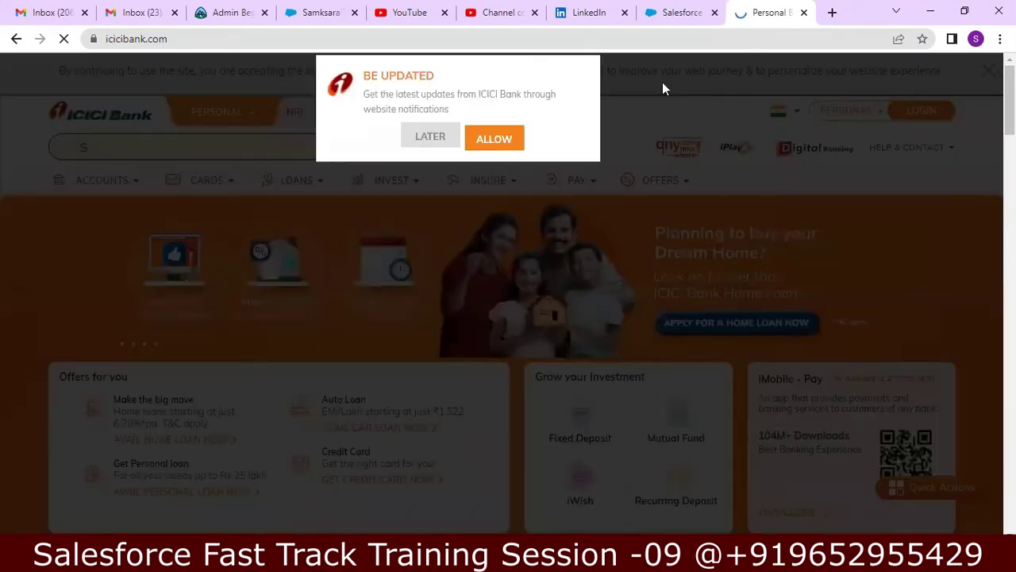
- Dismiss the notifications prompt and open the Personal Banking login page
left_click(444, 136)
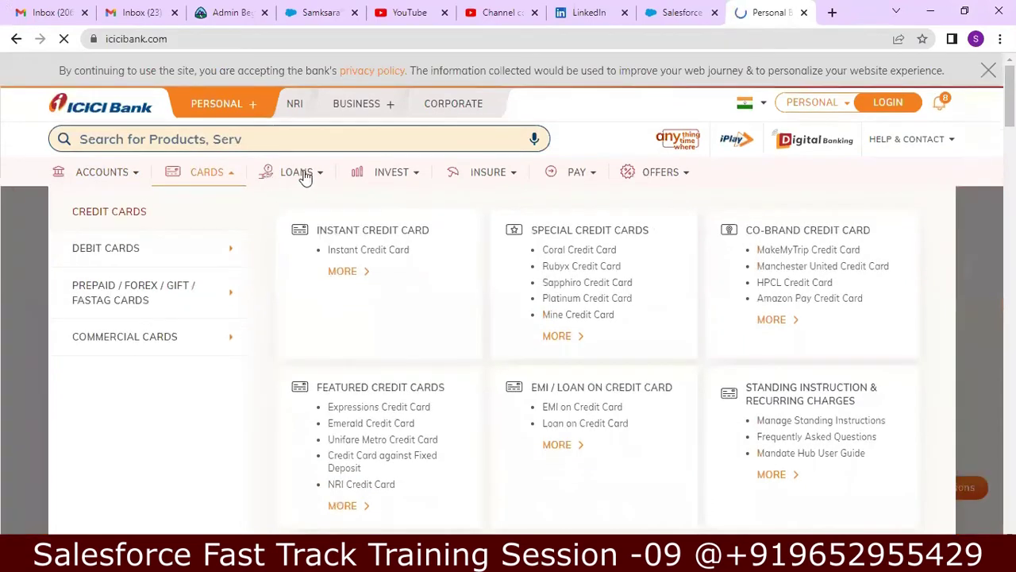
mouse_move(525, 139)
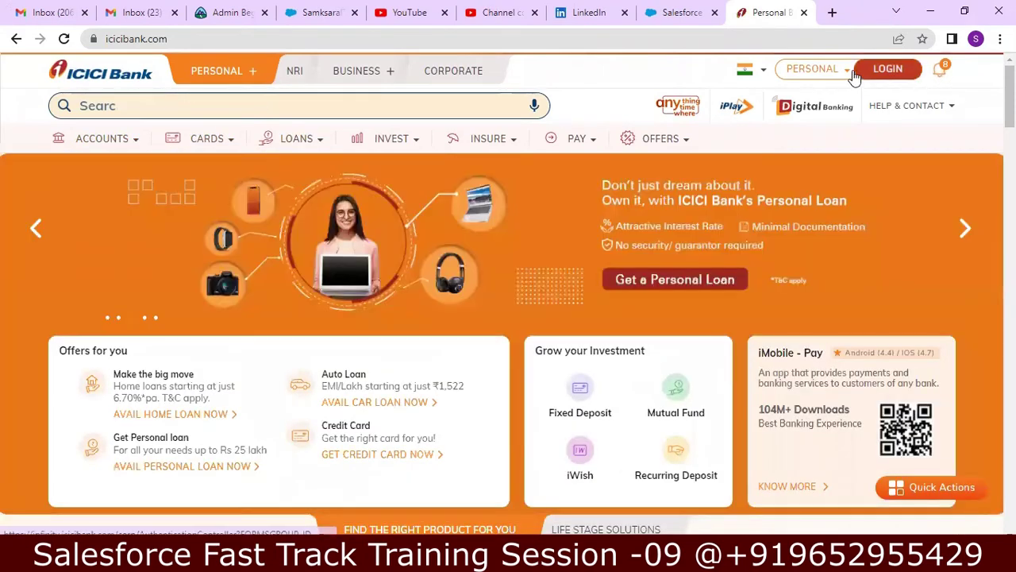
mouse_move(846, 70)
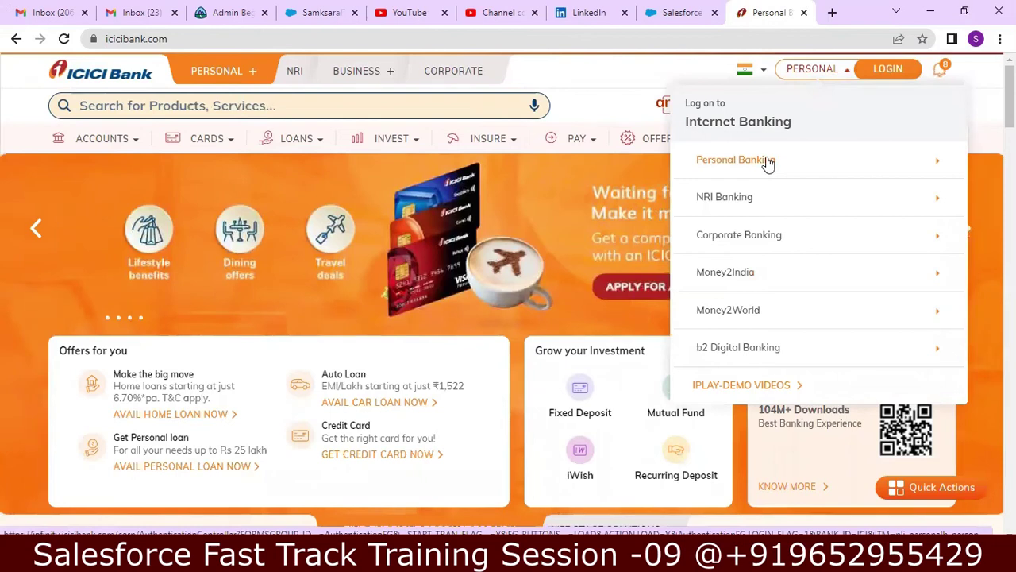
left_click(732, 159)
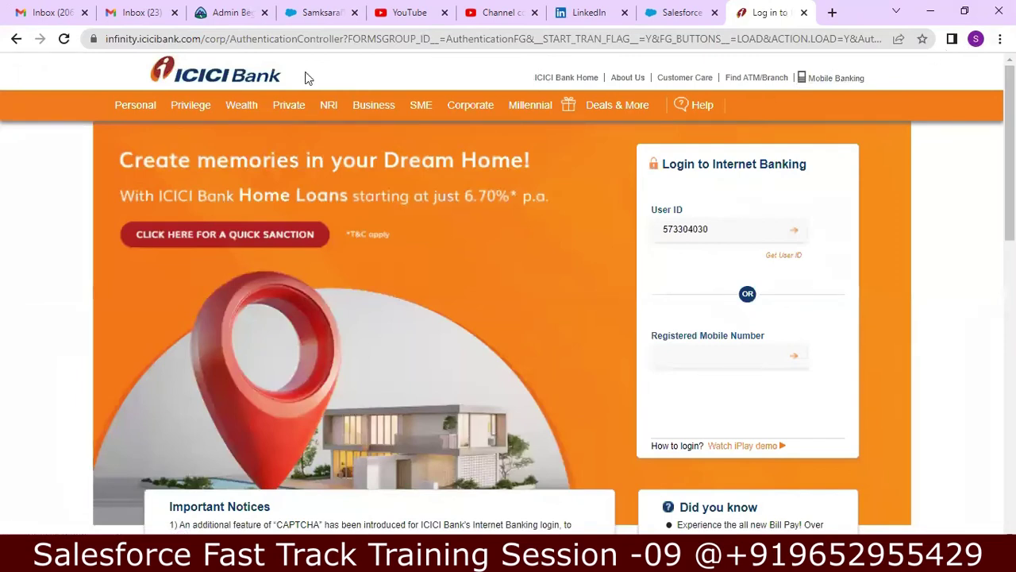
- Return to the ICICI home page, visiting the Money2India page twice along the way
left_click(16, 39)
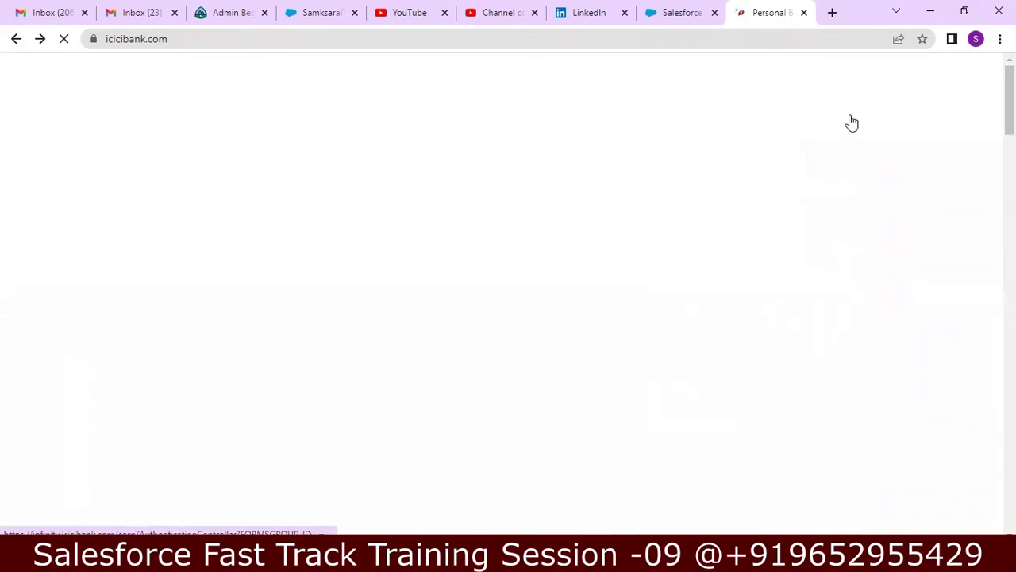
mouse_move(850, 119)
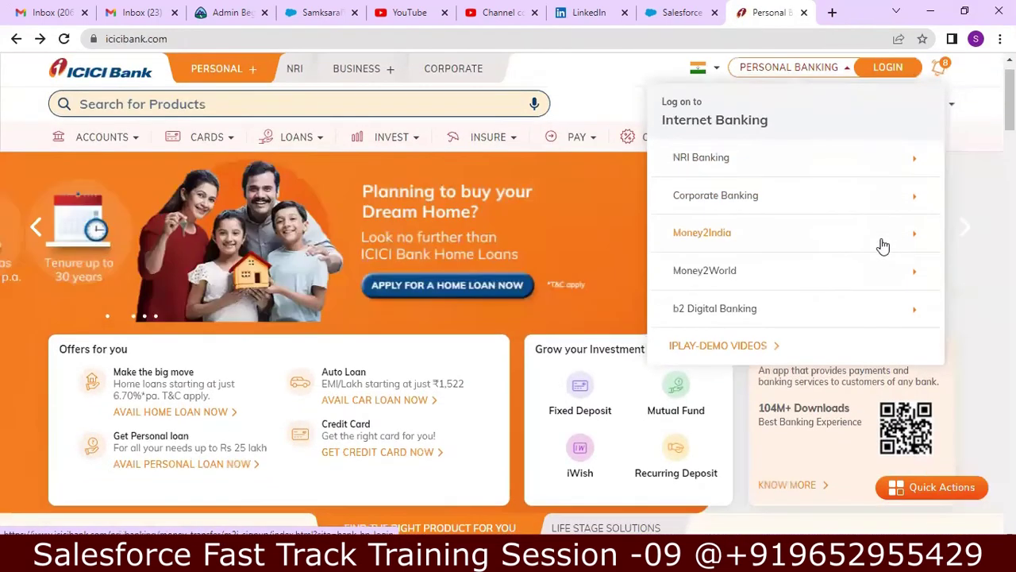
left_click(883, 246)
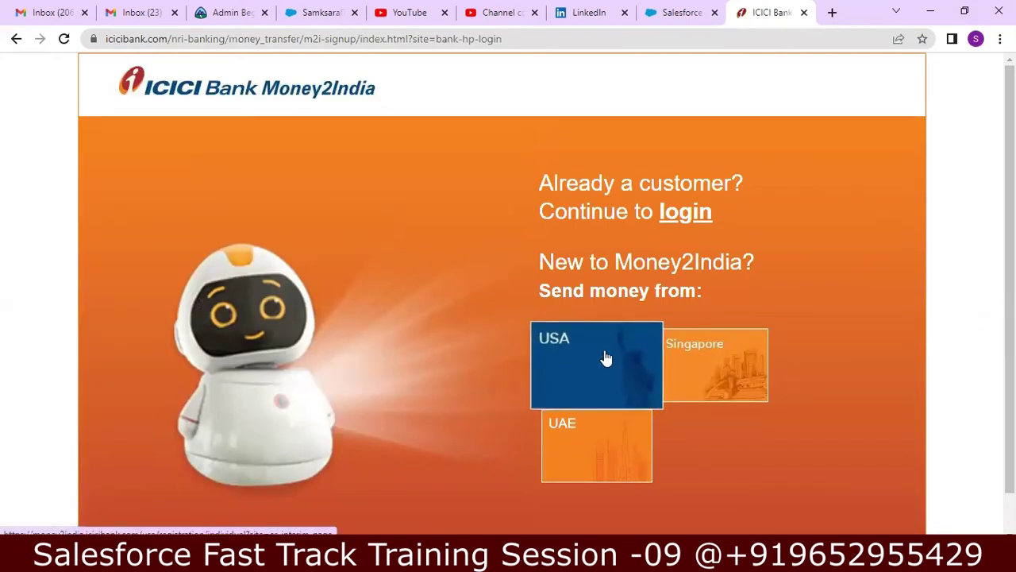
left_click(16, 38)
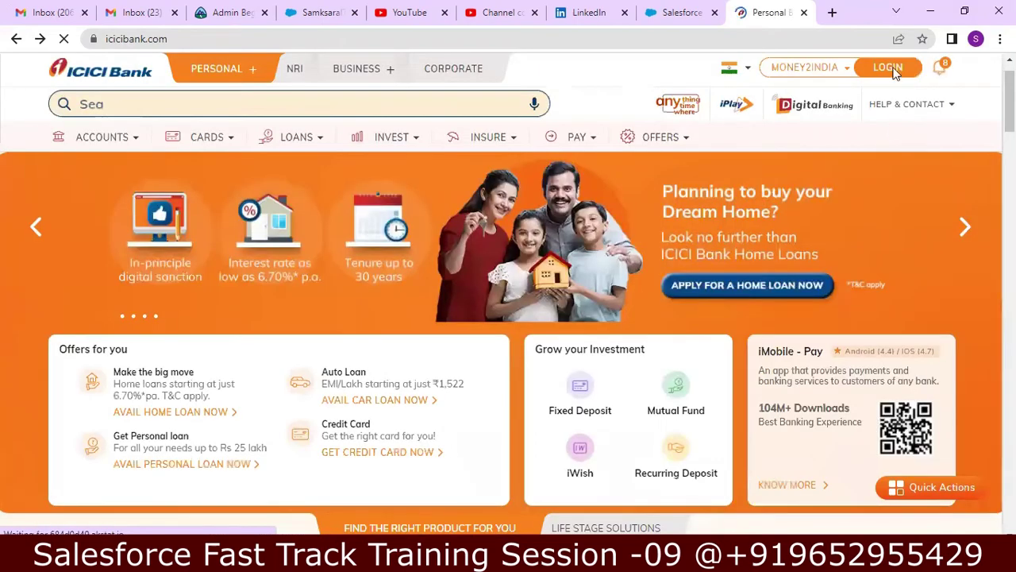
left_click(846, 67)
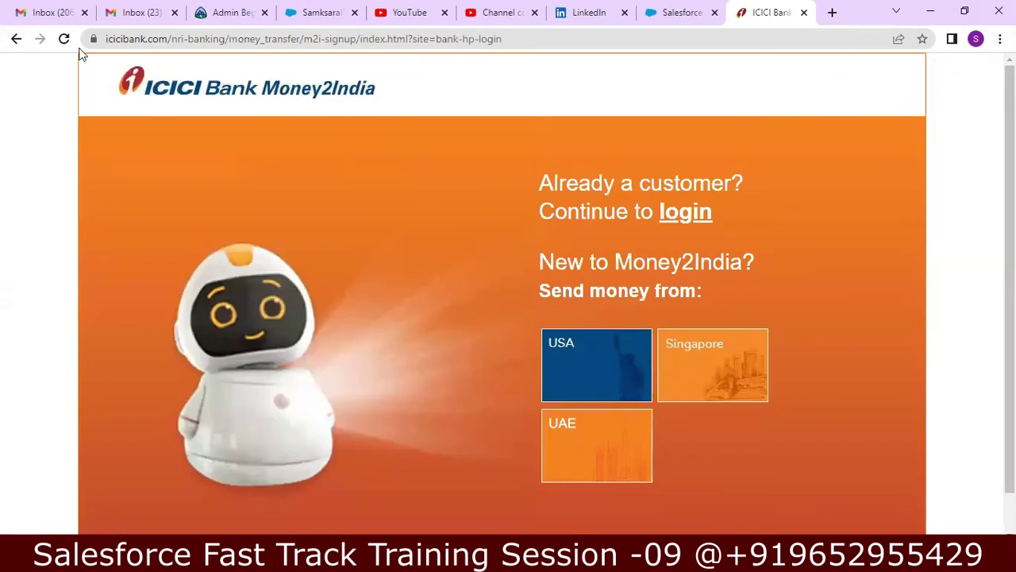
left_click(16, 39)
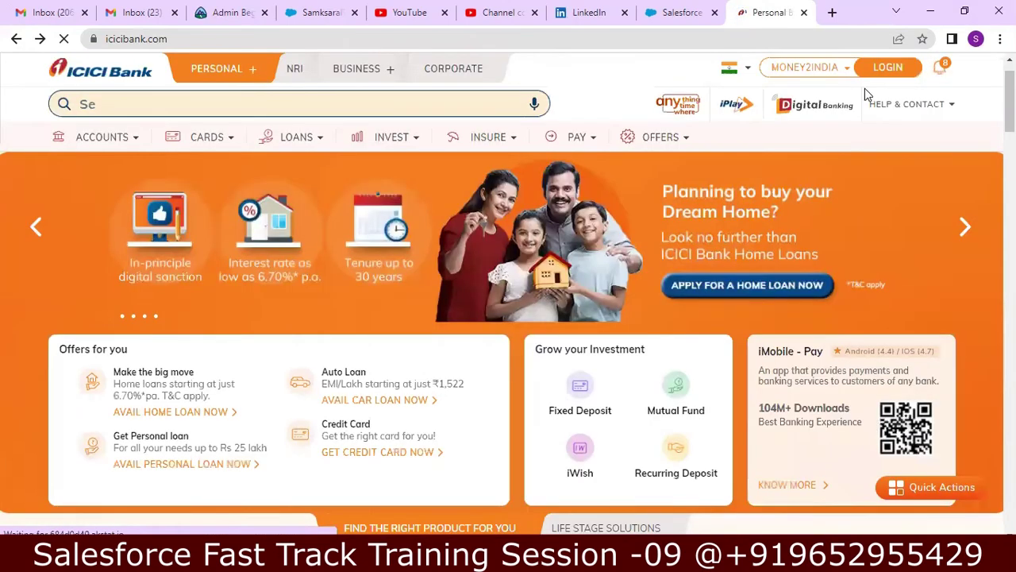
- Open the NRI Banking internet banking login page, then minimize Chrome
mouse_move(846, 75)
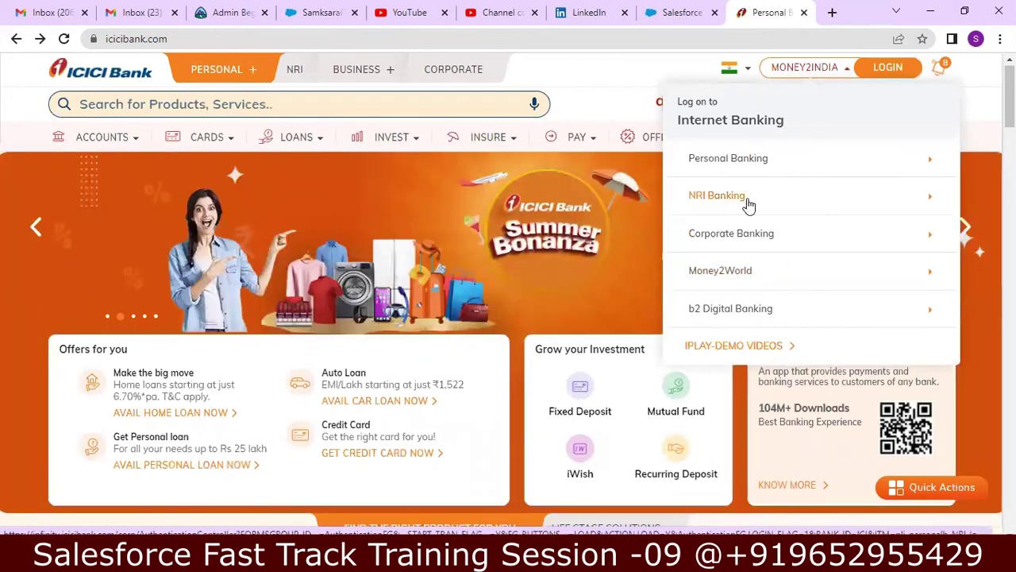
left_click(746, 201)
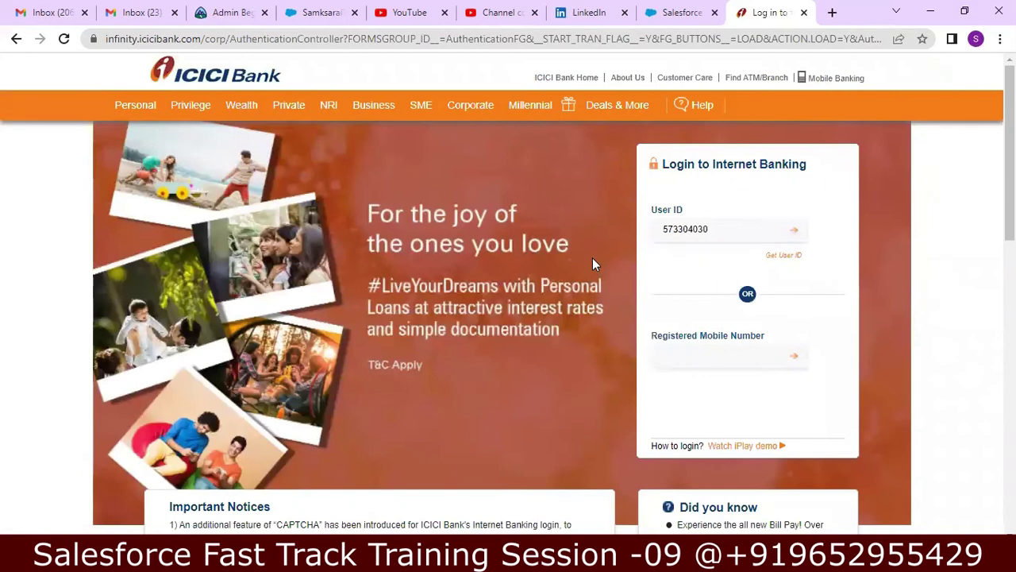
left_click(933, 11)
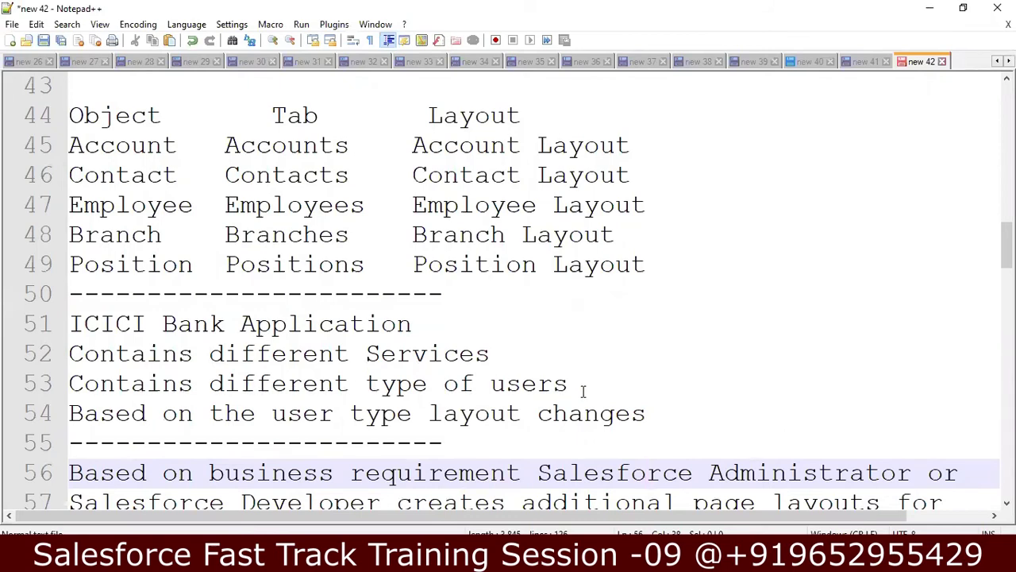
- Add a 'Creating Pagelayout' heading above the numbered page layout steps
key("Down")
key("Down")
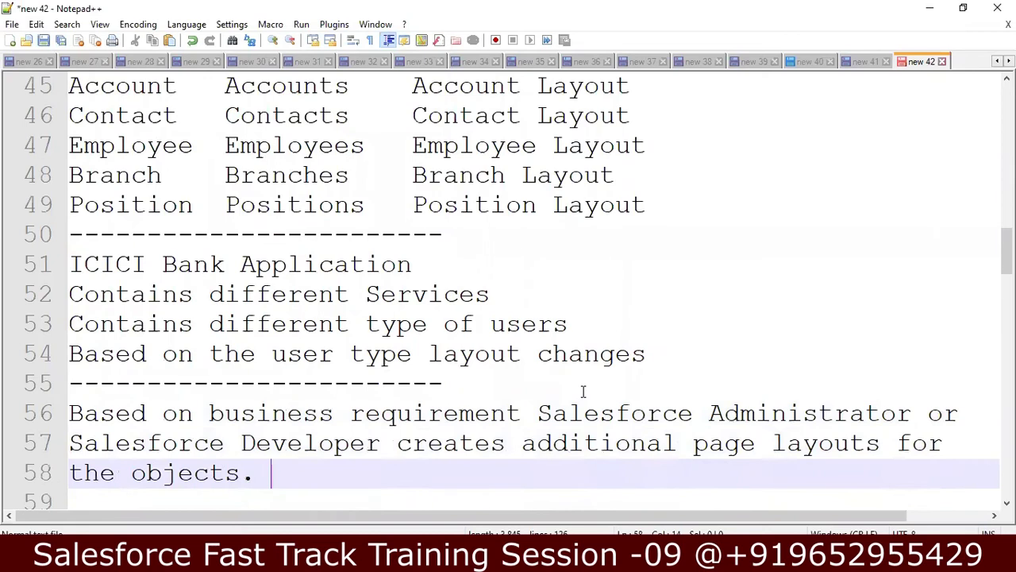
key("Return")
key("Return")
type("Creating Pagelayout")
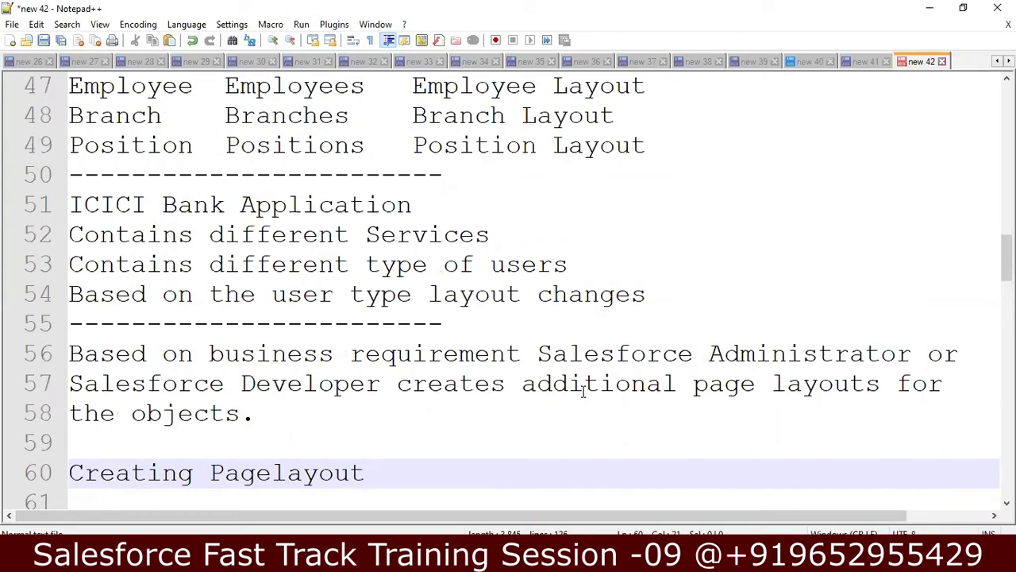
key("Down")
key("Down")
key("Down")
key("Down")
key("Down")
key("Down")
key("Down")
key("Down")
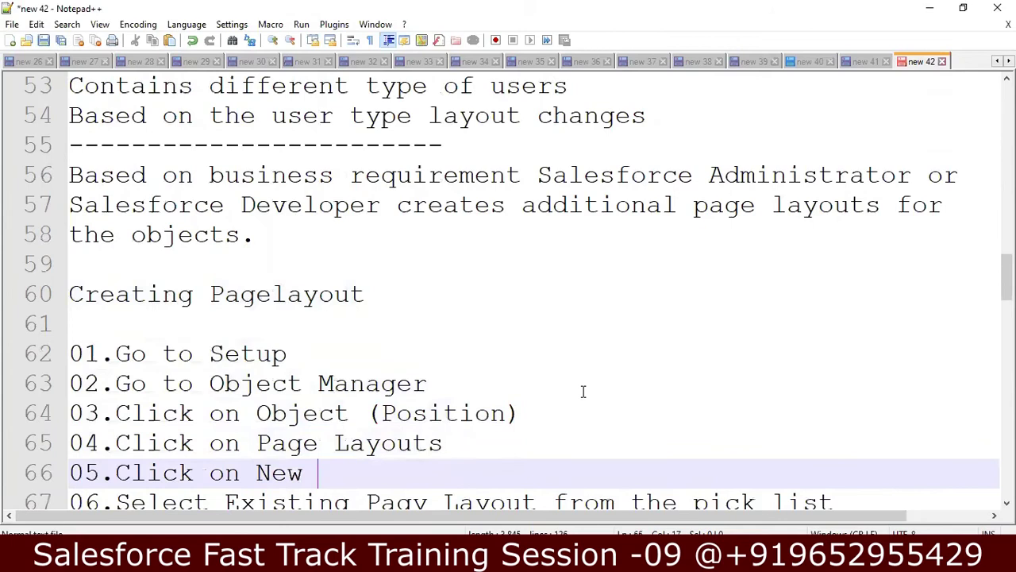
key("Down")
key("Down")
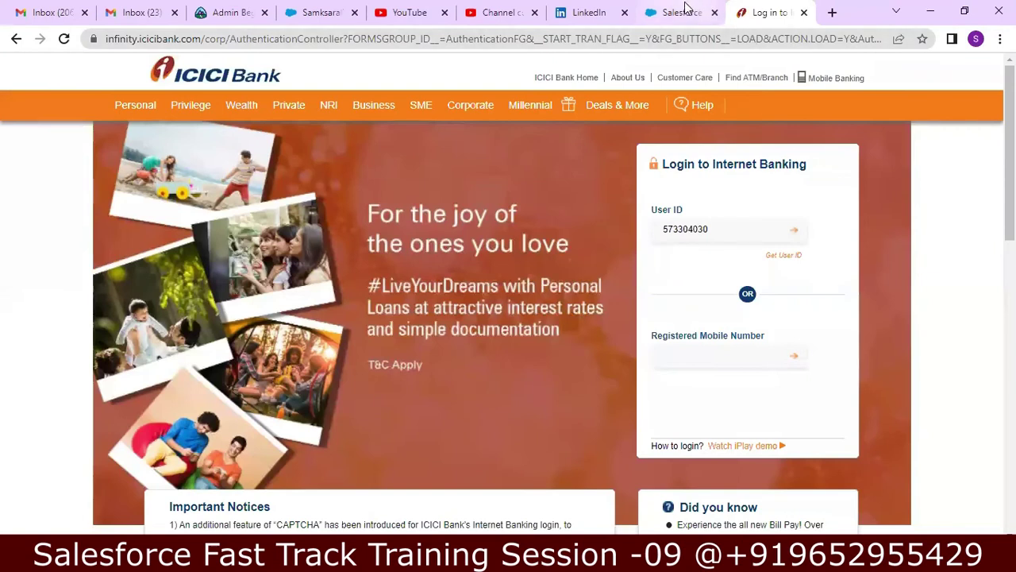
- Open Salesforce Setup's Object Manager list of all objects
left_click(684, 8)
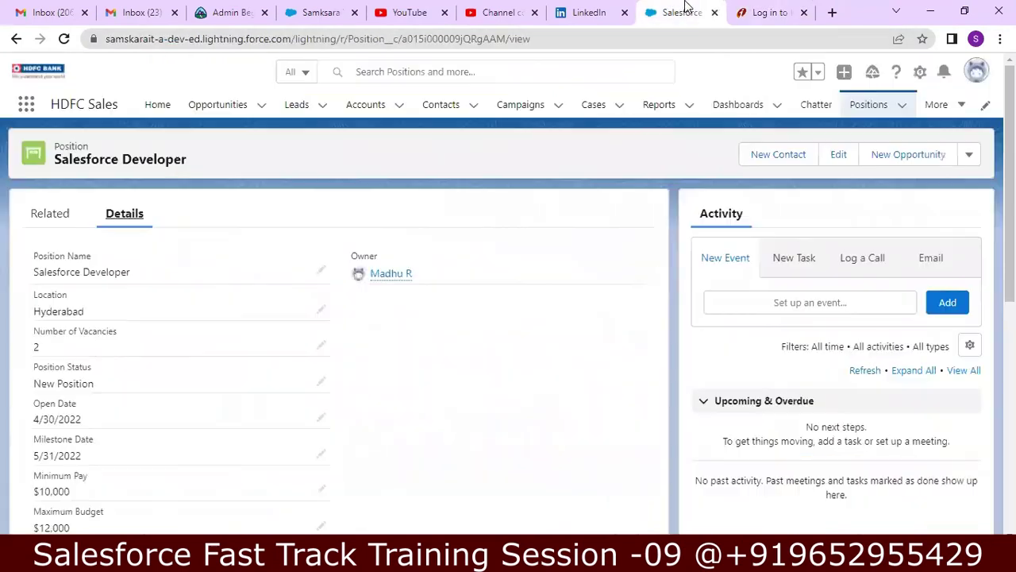
left_click(921, 73)
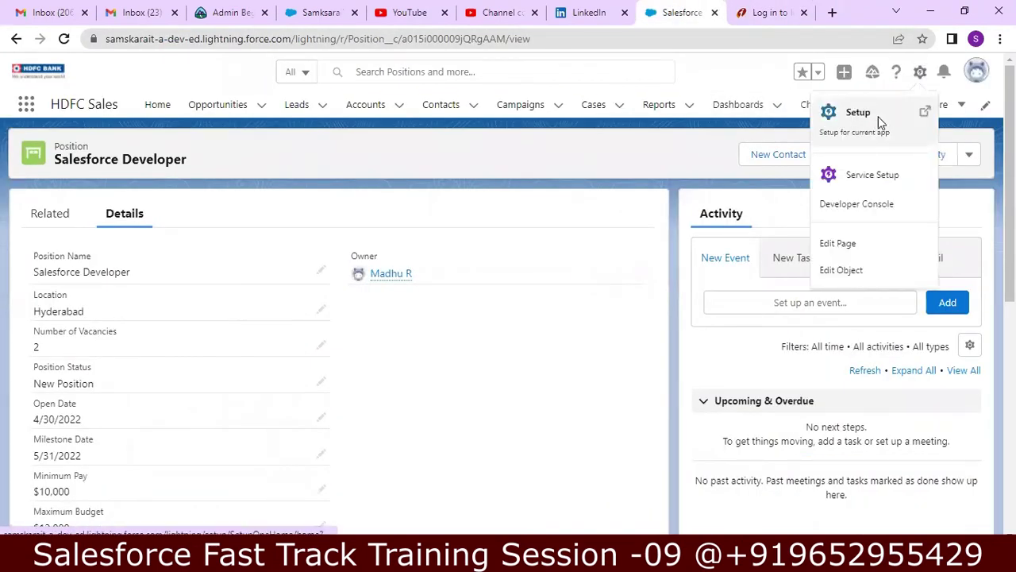
left_click(879, 118)
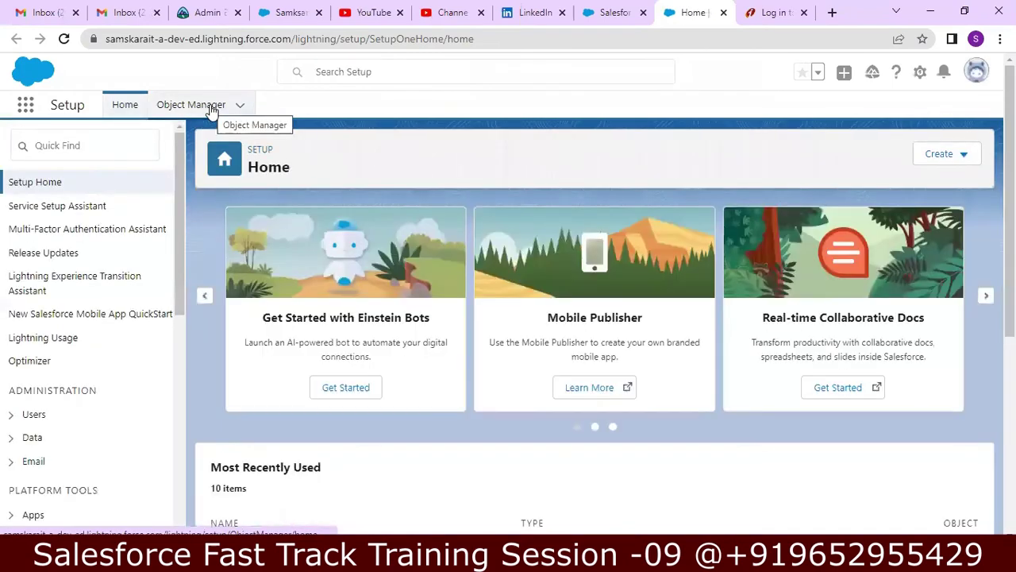
left_click(210, 111)
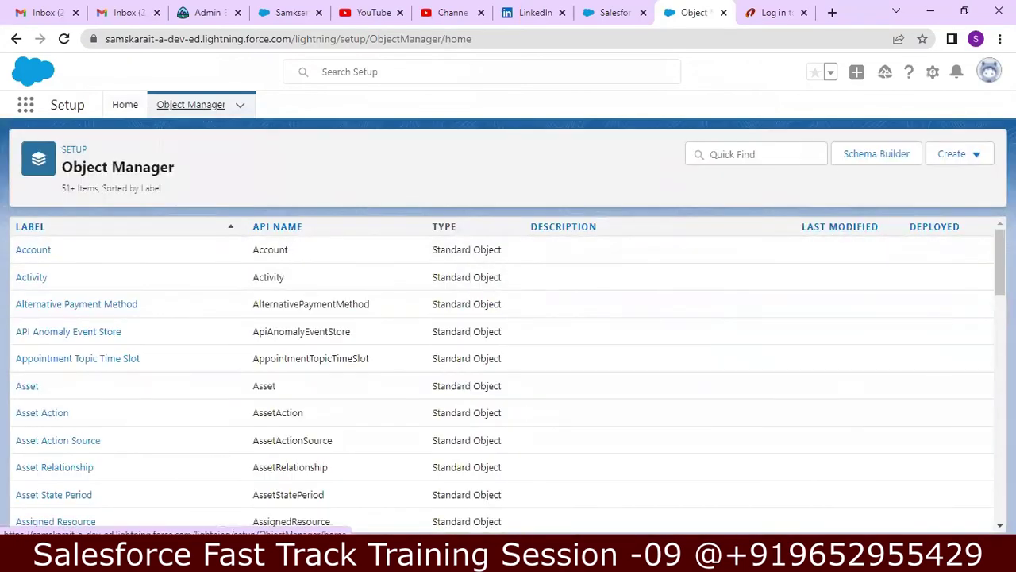
- Find the Position object and show its Page Layouts list
scroll(987, 324, "down", 5)
scroll(987, 324, "down", 4)
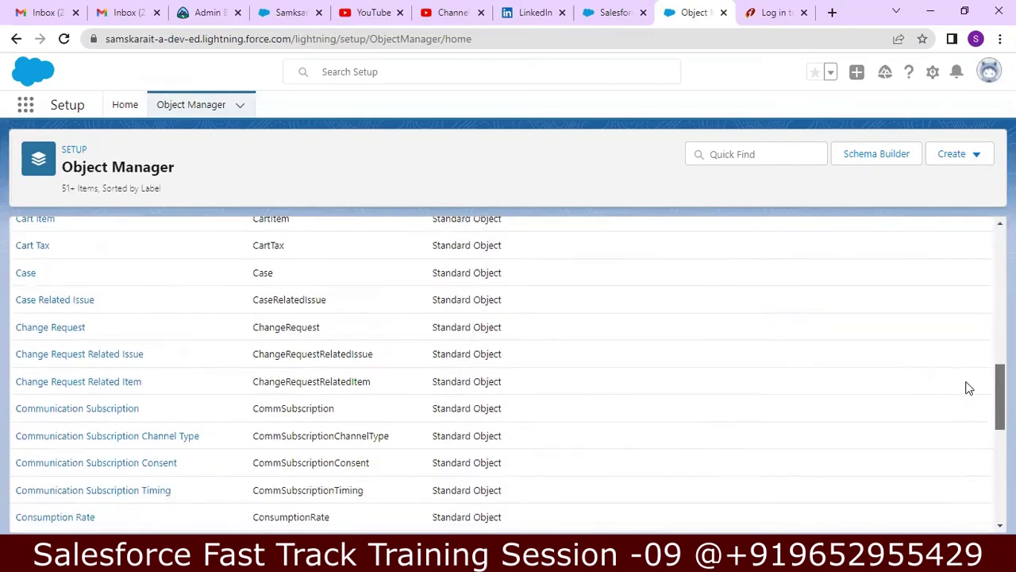
scroll(969, 388, "down", 7)
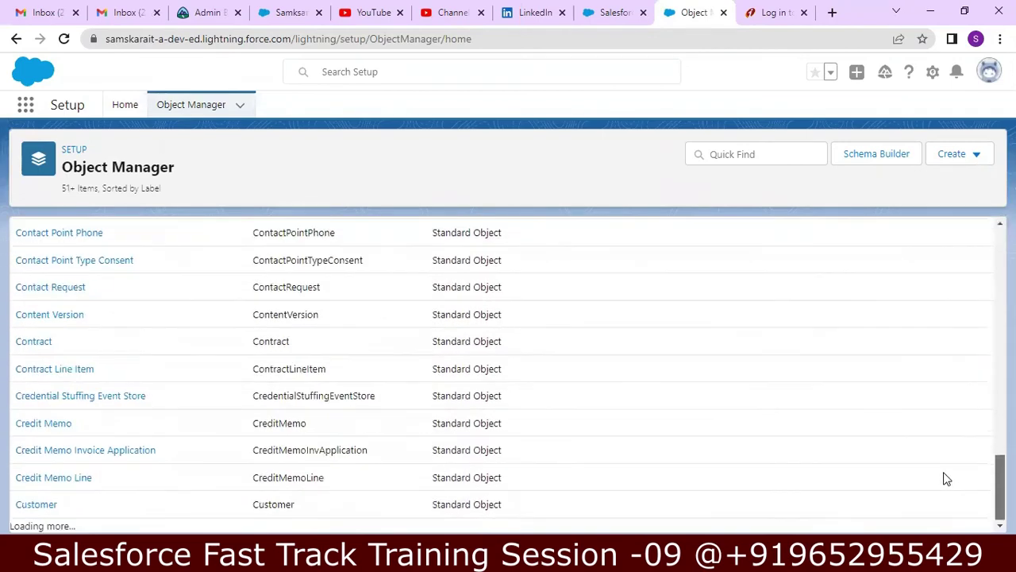
scroll(946, 478, "down", 5)
scroll(940, 526, "down", 3)
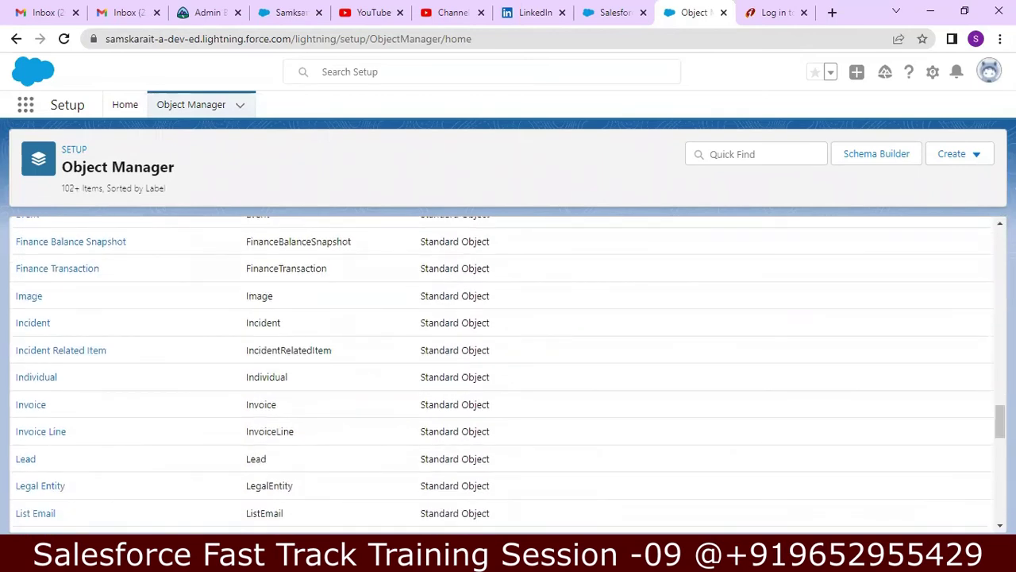
scroll(508, 373, "down", 5)
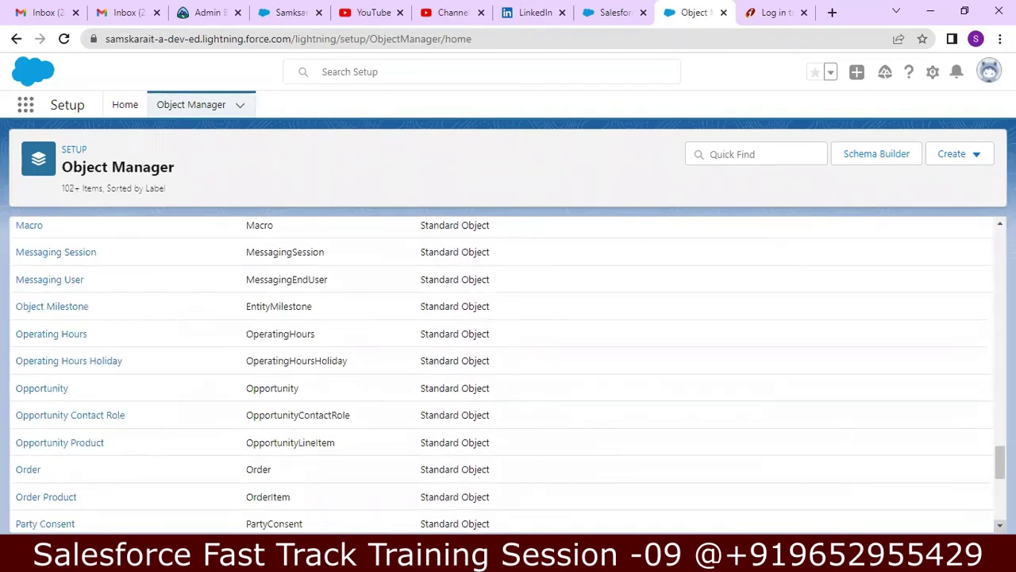
scroll(508, 374, "down", 3)
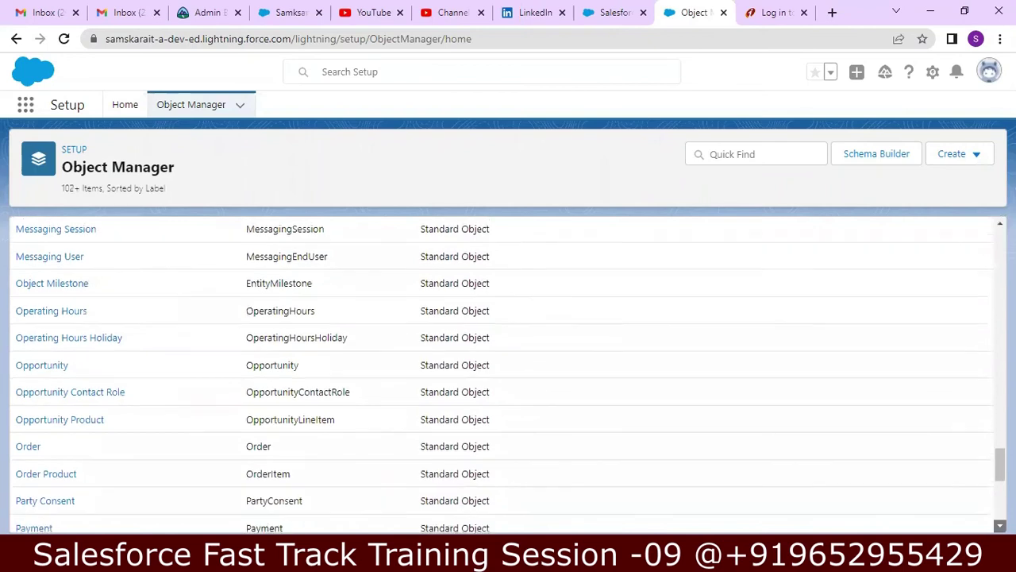
scroll(79, 421, "down", 1)
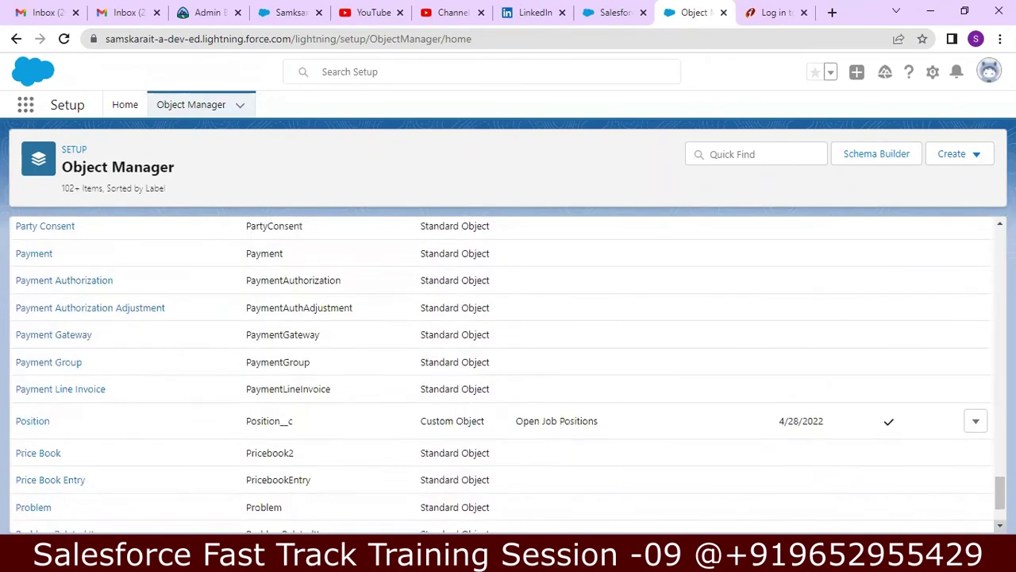
left_click(32, 422)
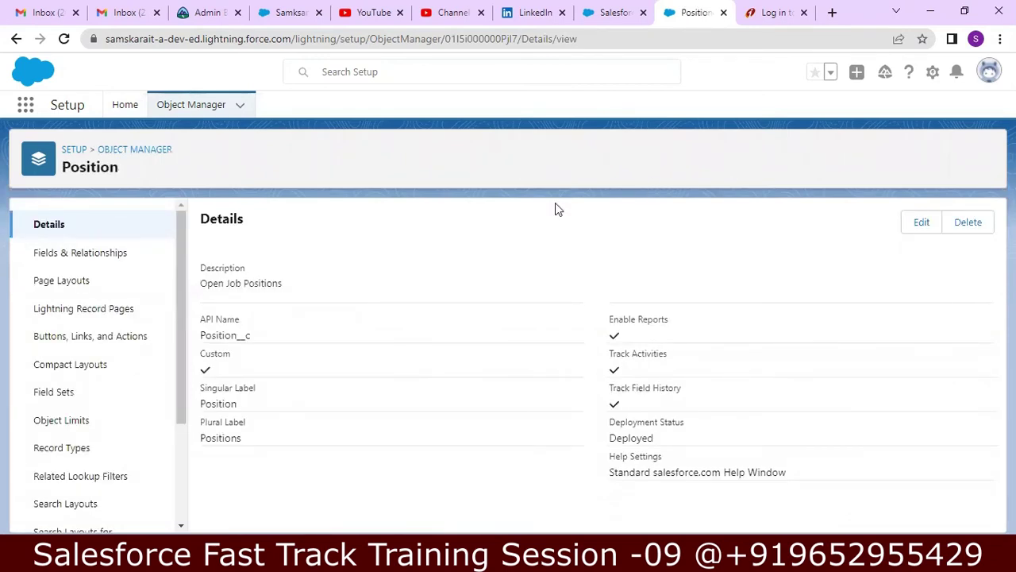
left_click(68, 280)
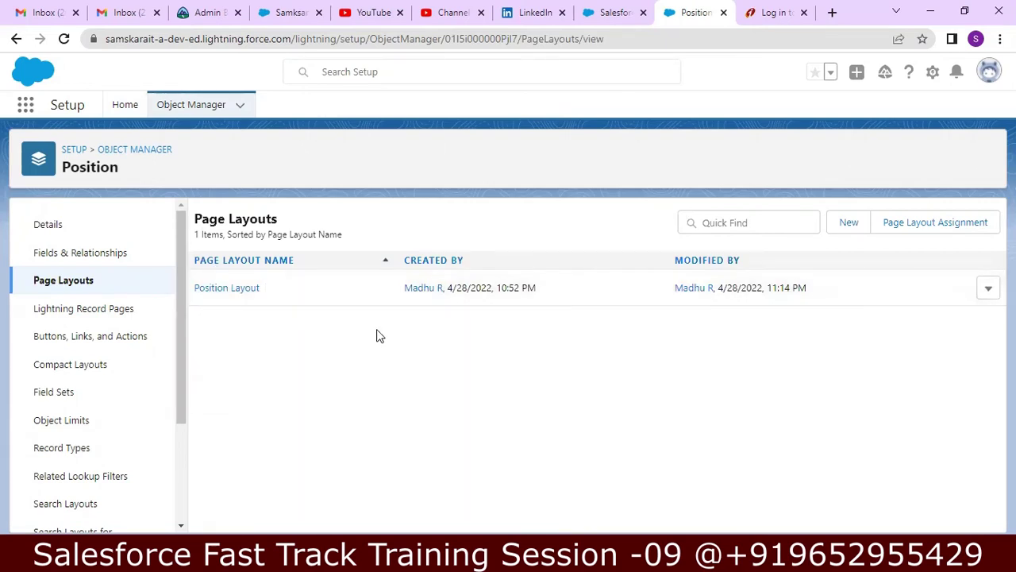
- Create an 'IT Jobs' page layout cloned from Position Layout, then return to the layouts list
left_click(849, 223)
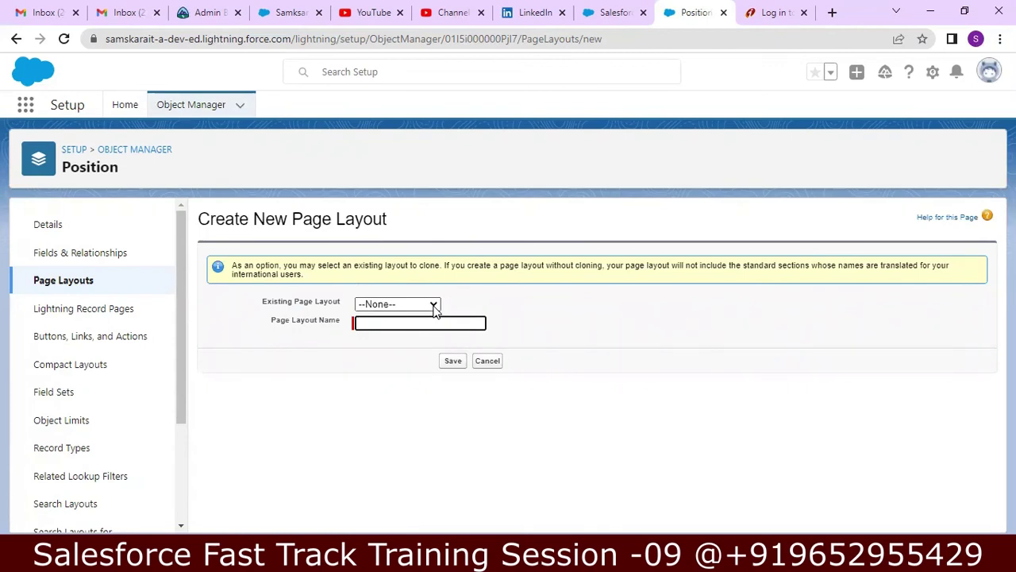
left_click(433, 307)
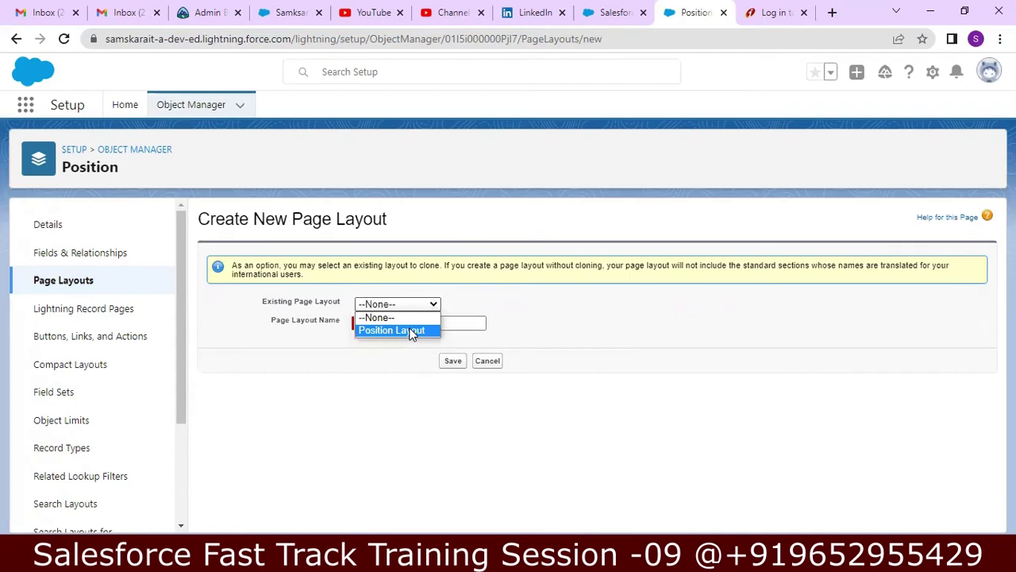
left_click(412, 330)
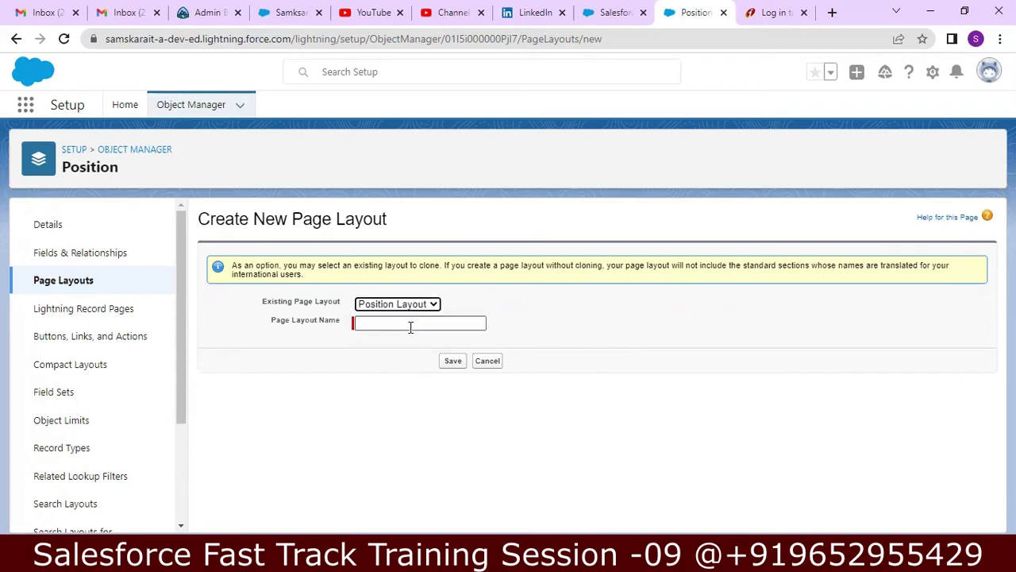
left_click(413, 328)
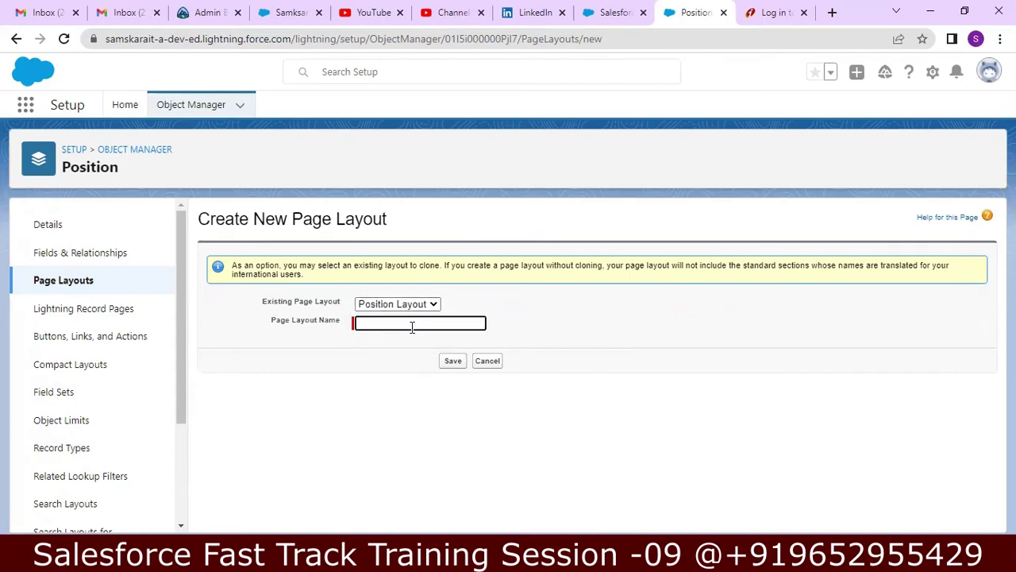
type("IT Jobs")
left_click(450, 361)
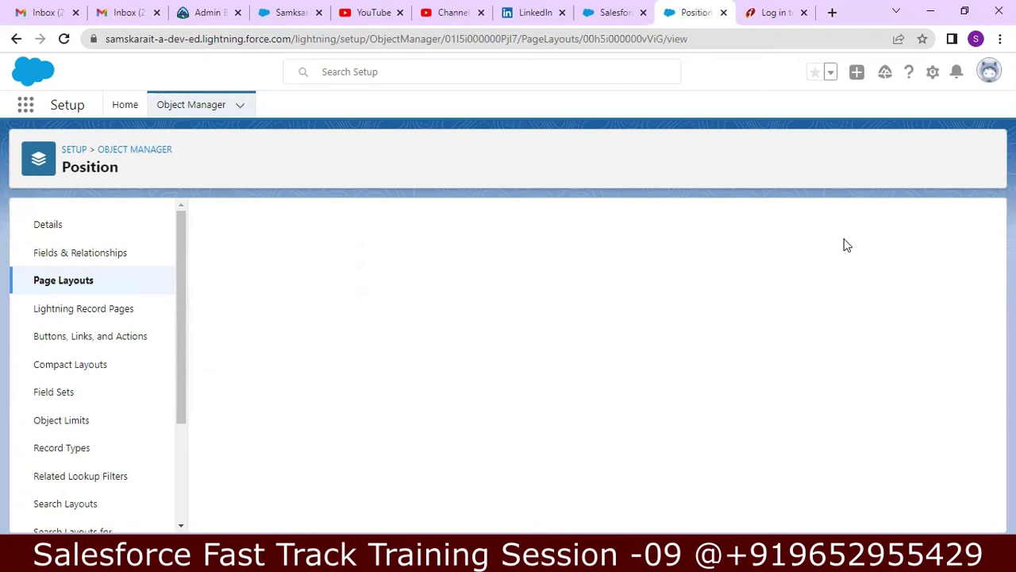
left_click(97, 289)
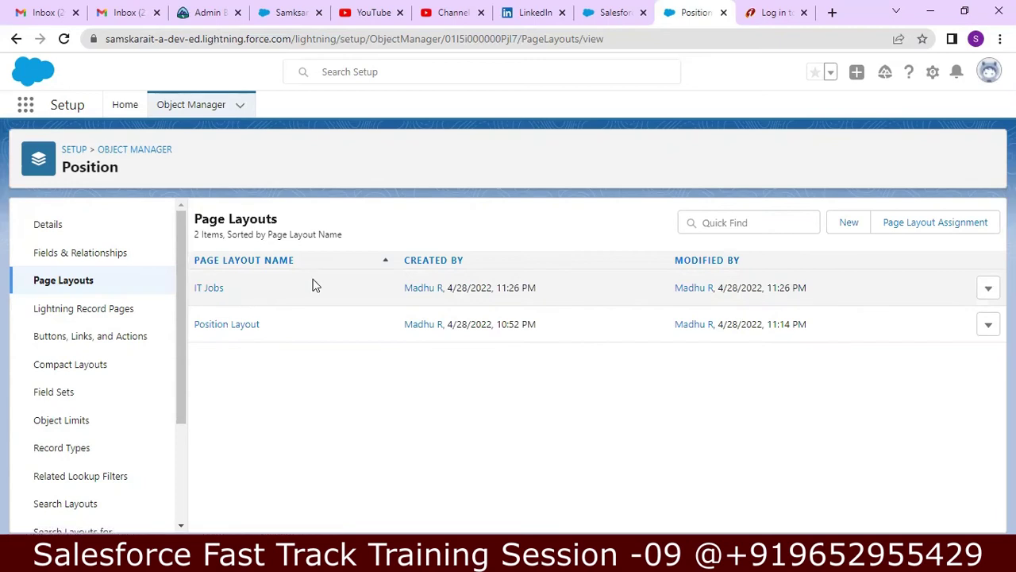
- Create a 'Non IT Job Layout' page layout cloned from Position Layout, then return to the list
left_click(845, 228)
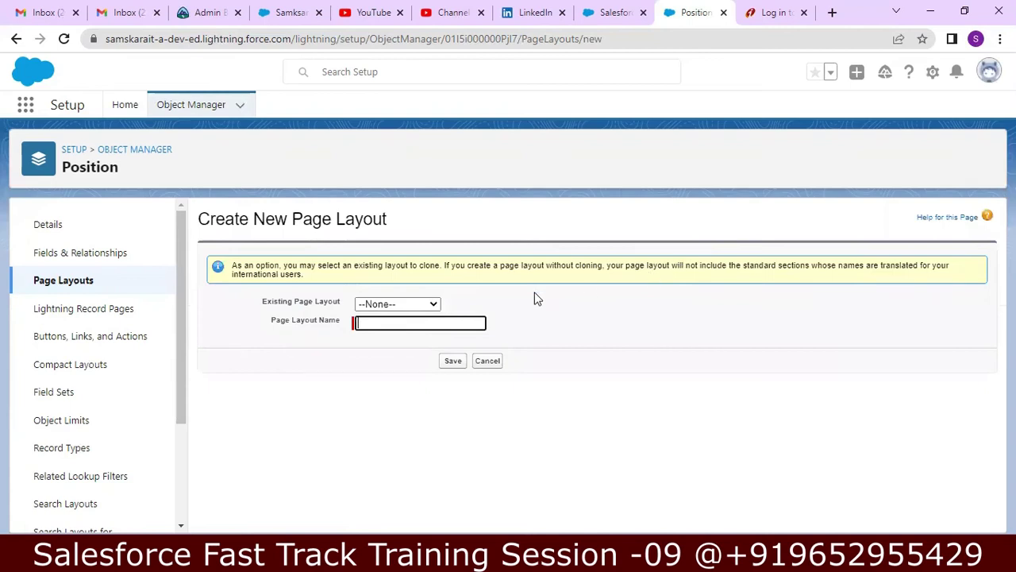
left_click(418, 304)
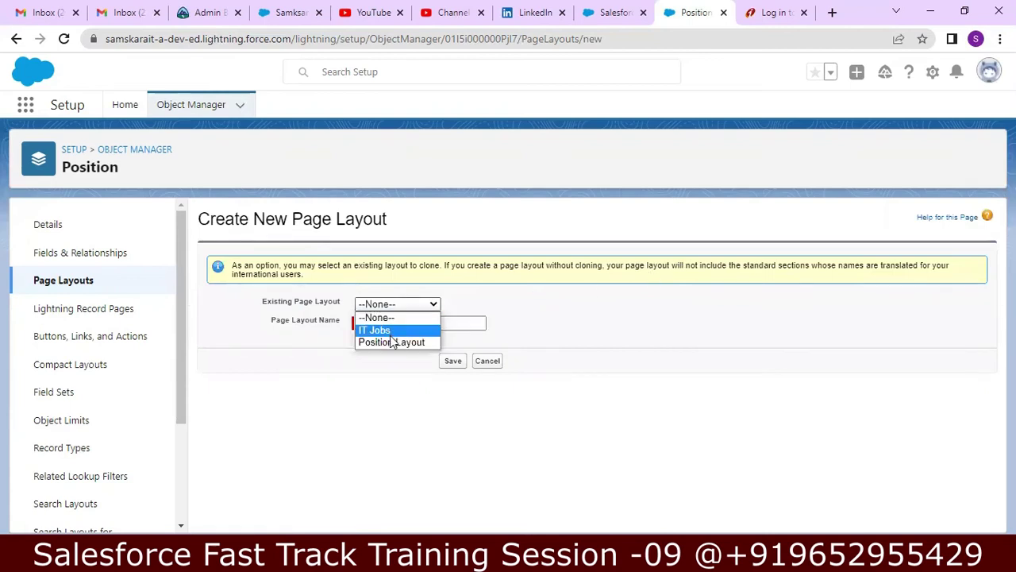
left_click(387, 342)
left_click(402, 323)
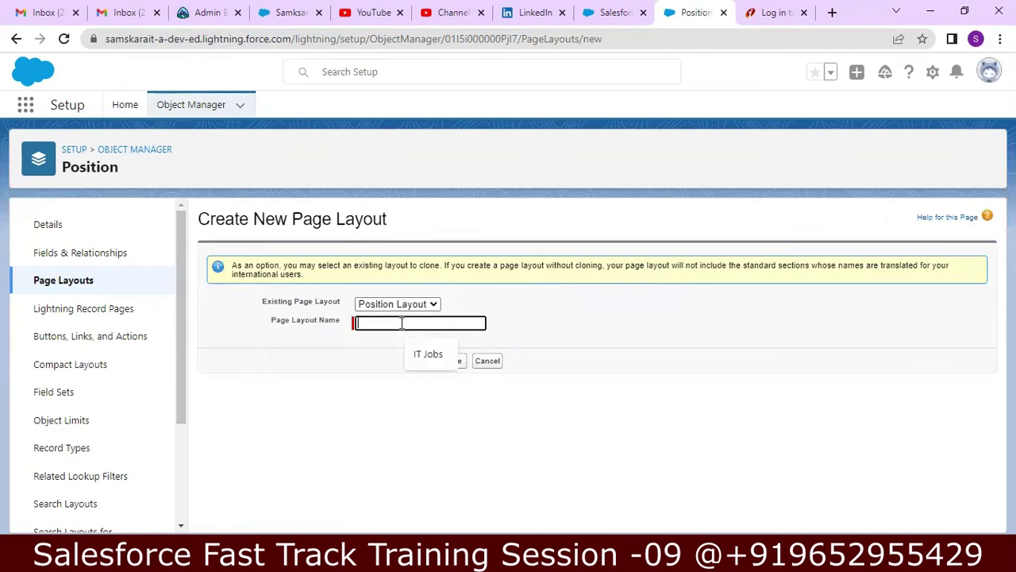
type("Non IT Job Layout")
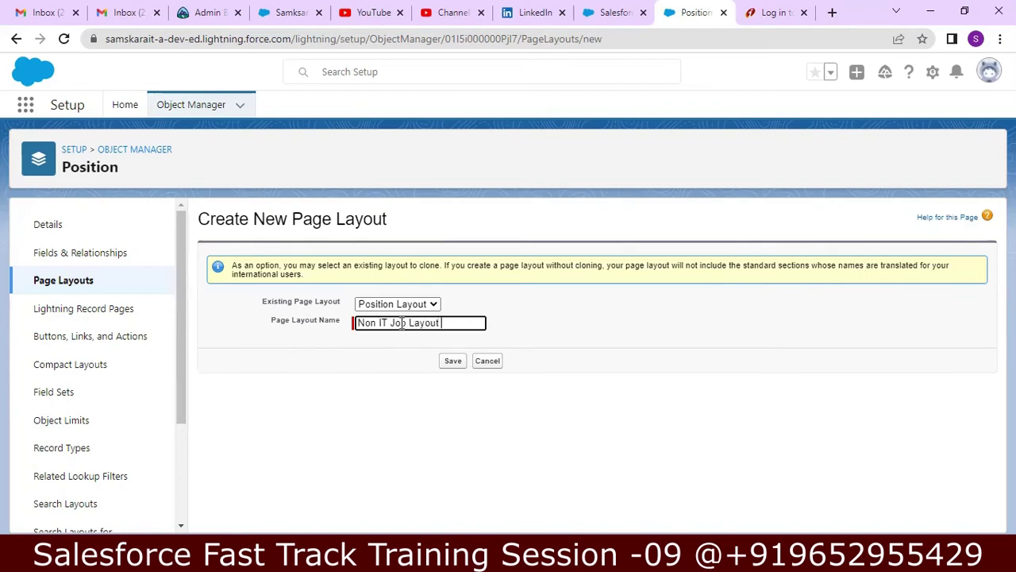
left_click(447, 362)
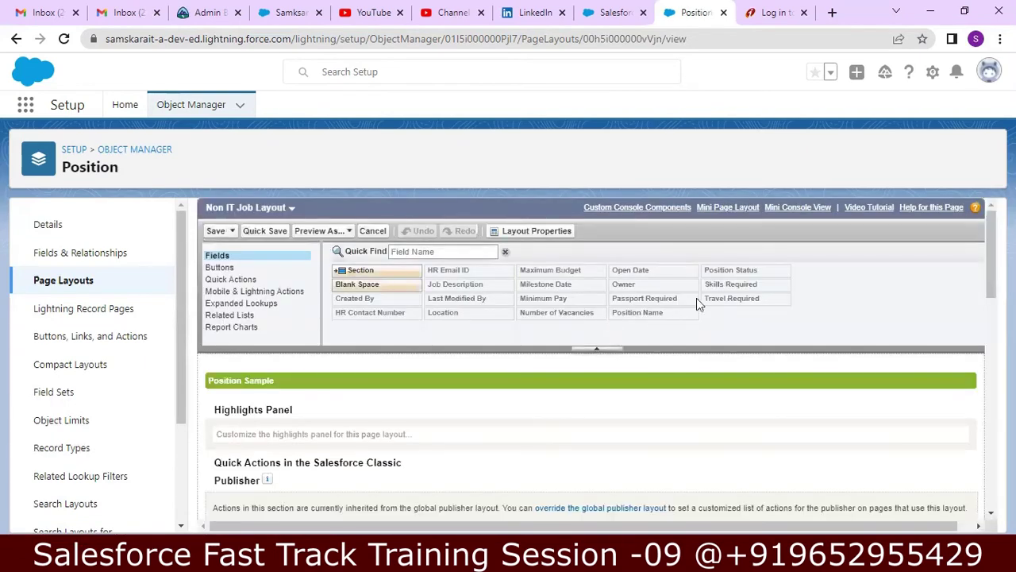
left_click(94, 280)
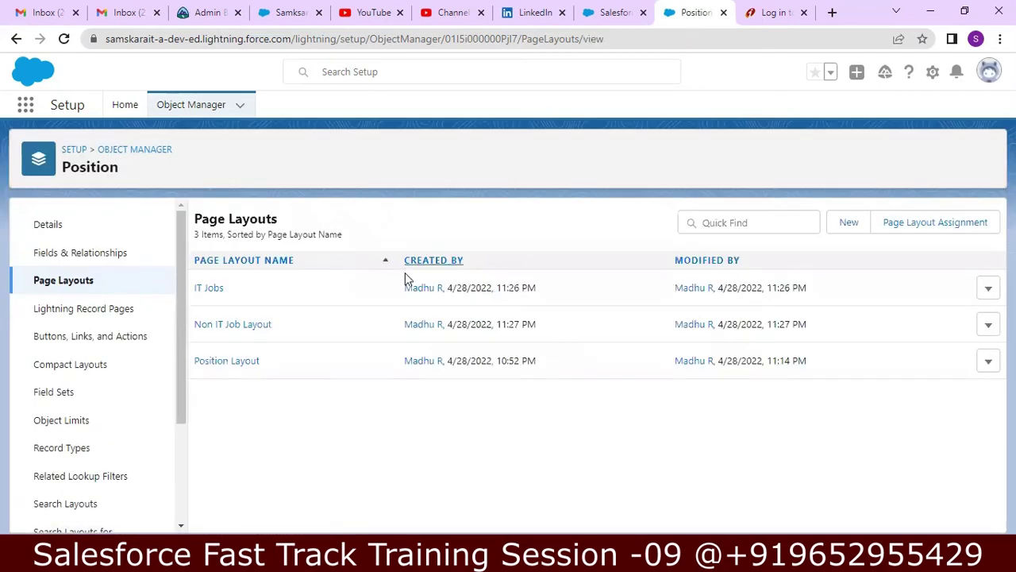
- Open the IT Jobs layout in the editor, reopen it from Page Layouts, then return to Object Manager
left_click(989, 290)
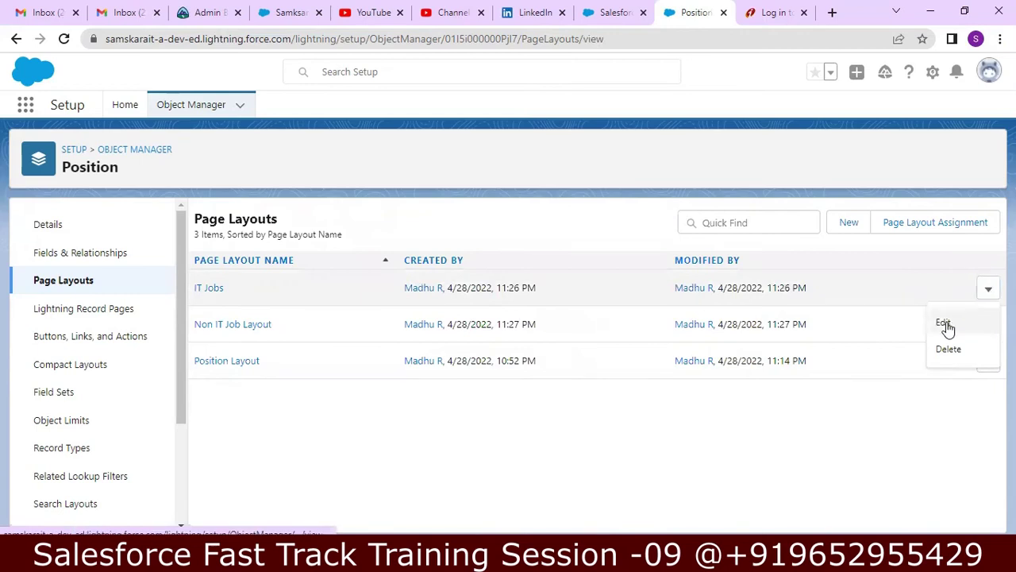
left_click(944, 323)
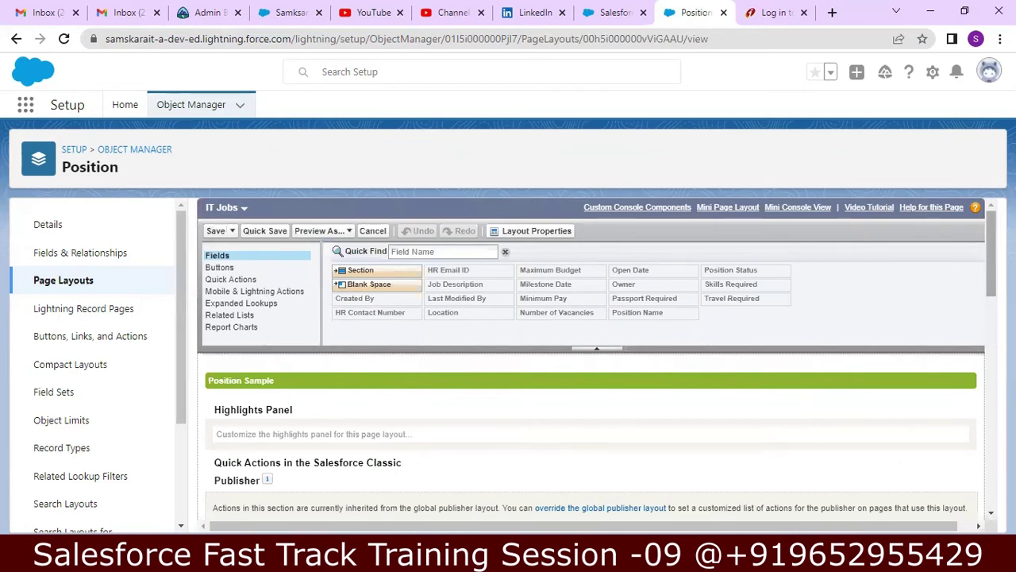
left_click_drag(988, 249, 959, 225)
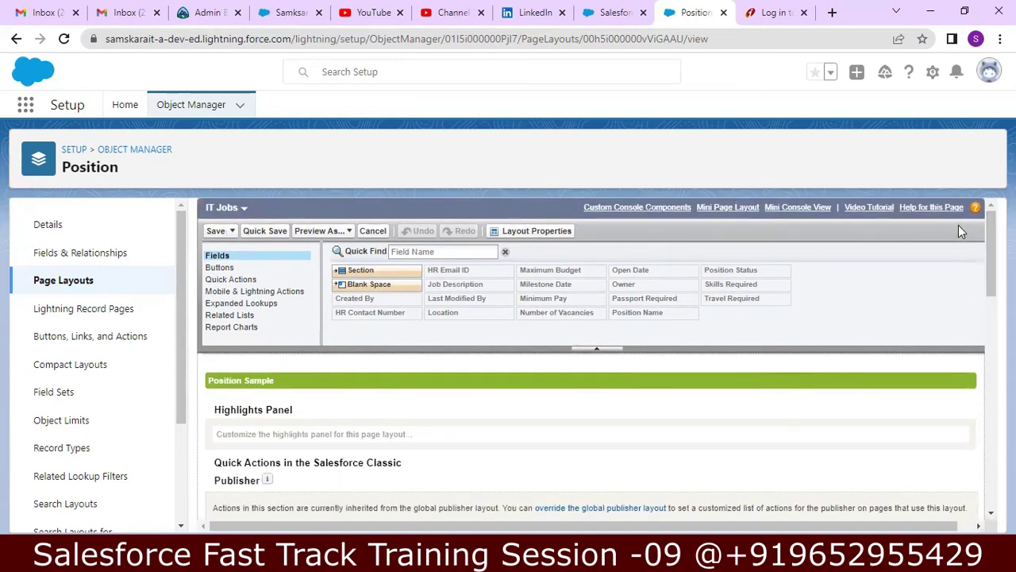
left_click(100, 286)
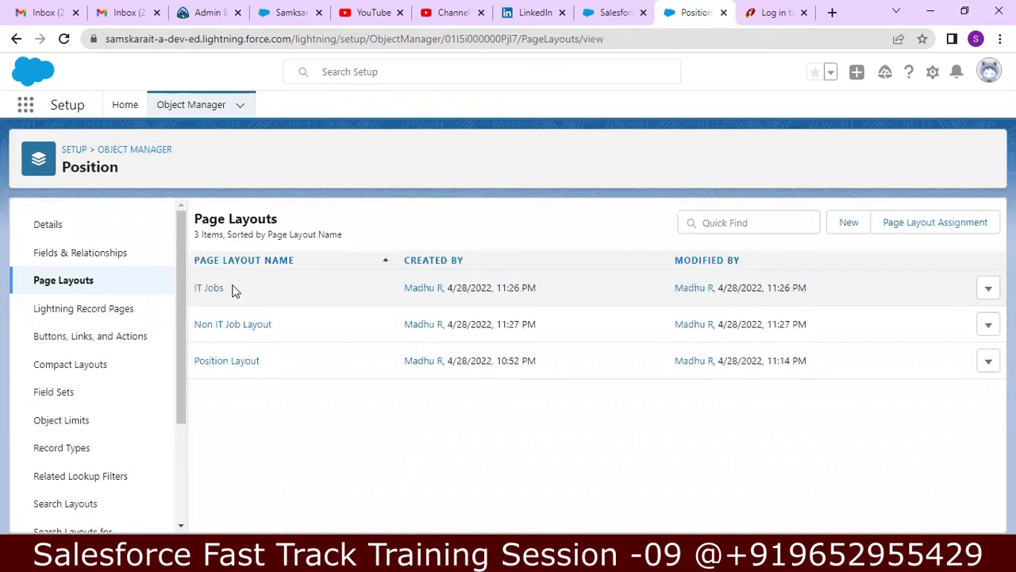
left_click(209, 289)
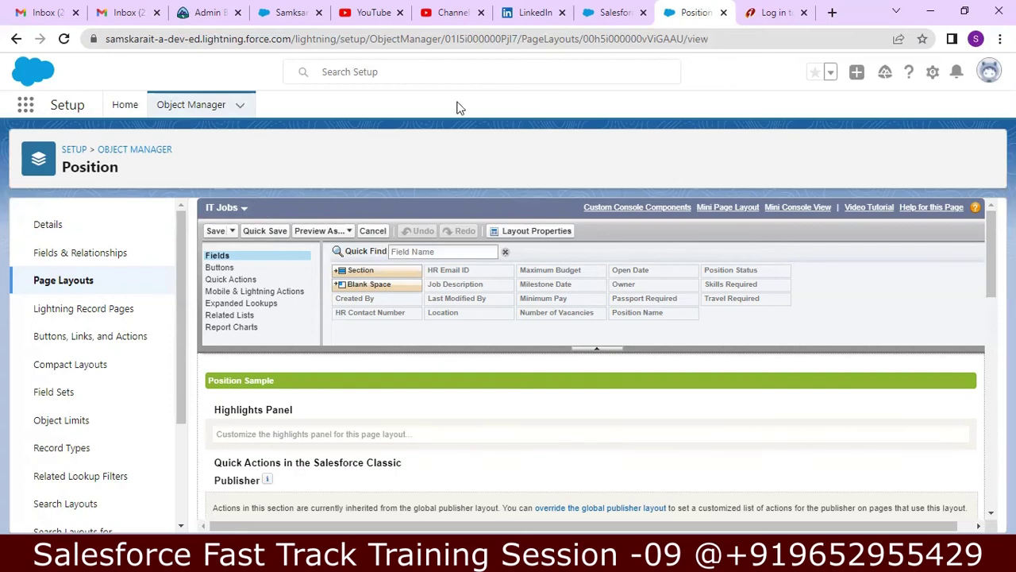
left_click(229, 112)
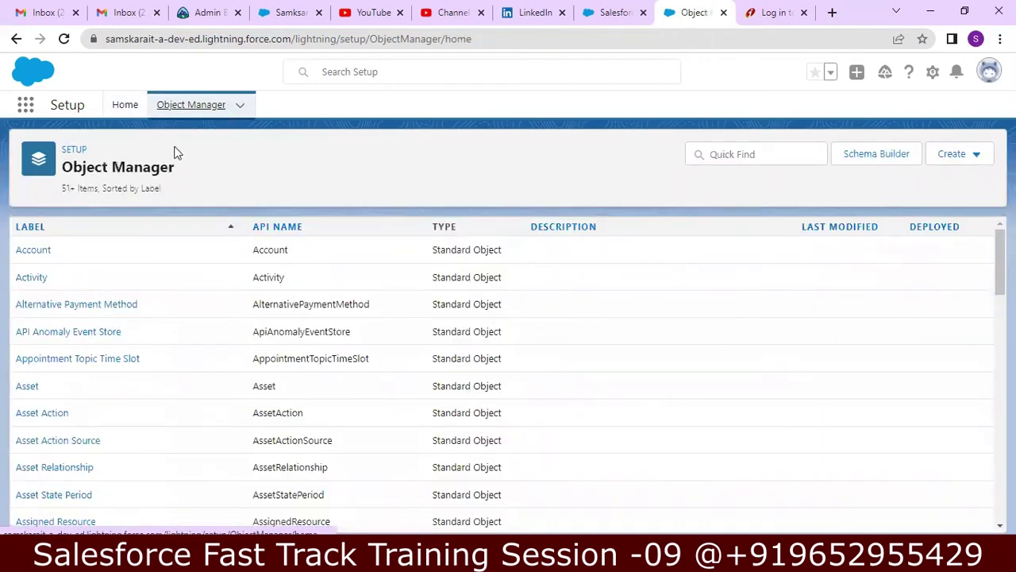
- Open the Account object, then switch to the HDFC Sales app from the App Launcher
left_click(31, 254)
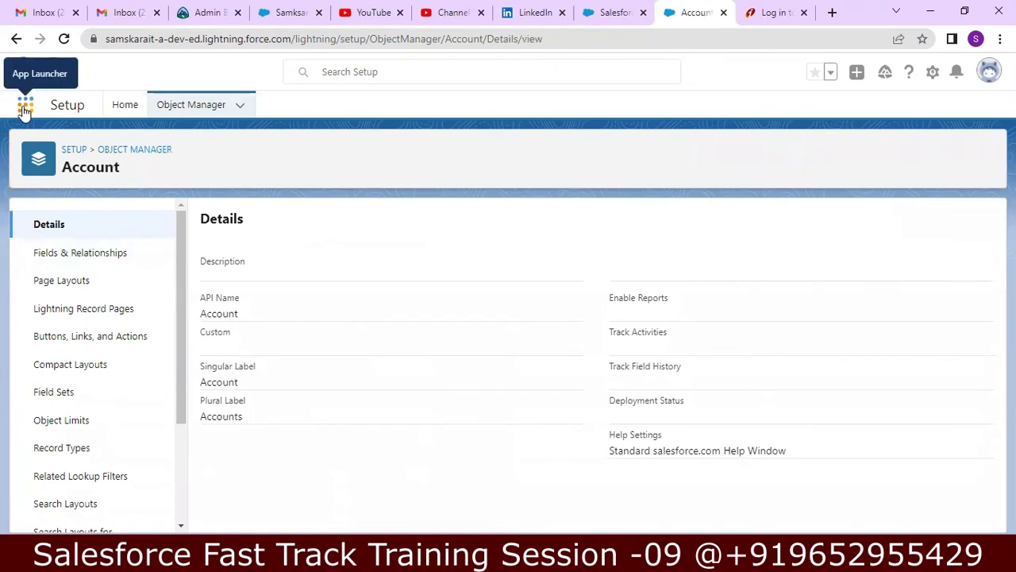
left_click(24, 109)
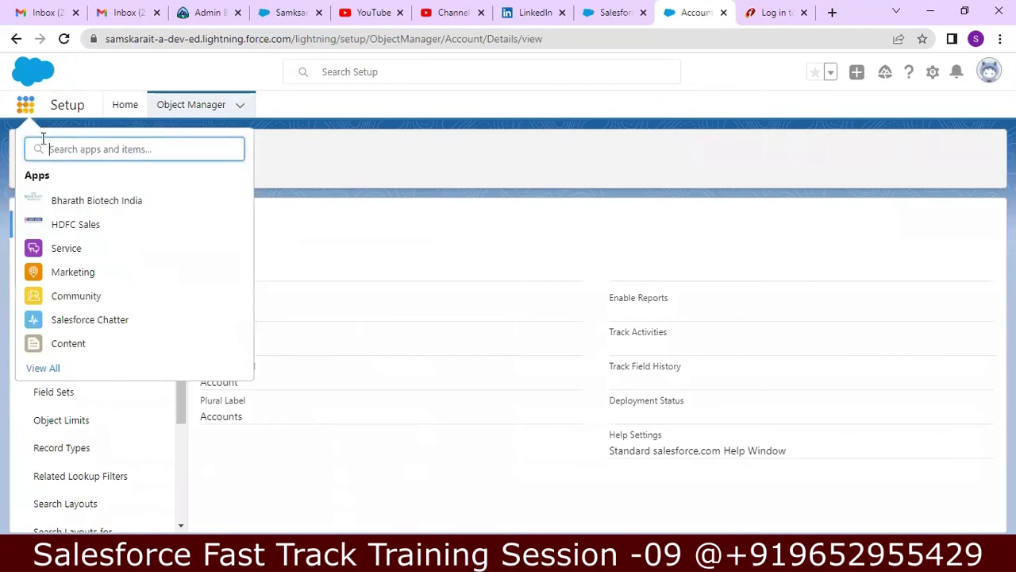
left_click(65, 226)
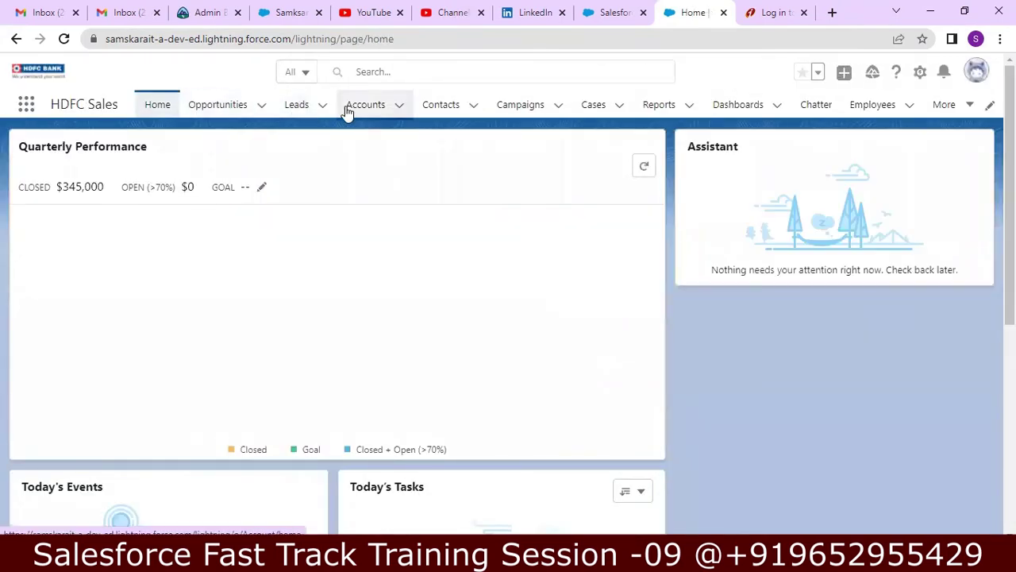
- Open the Burlington Textiles Corp of America account from the Accounts list
left_click(371, 106)
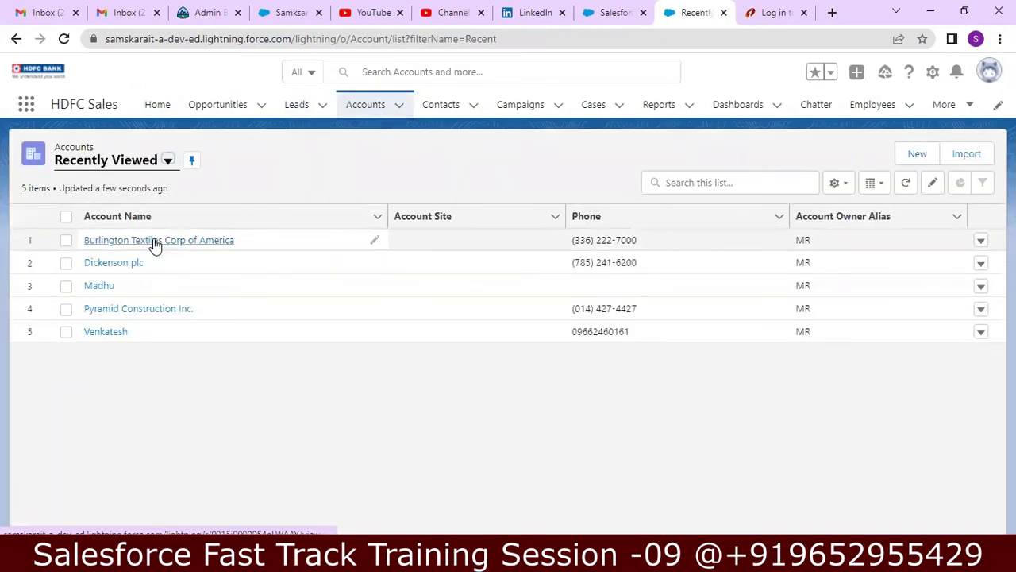
left_click(155, 242)
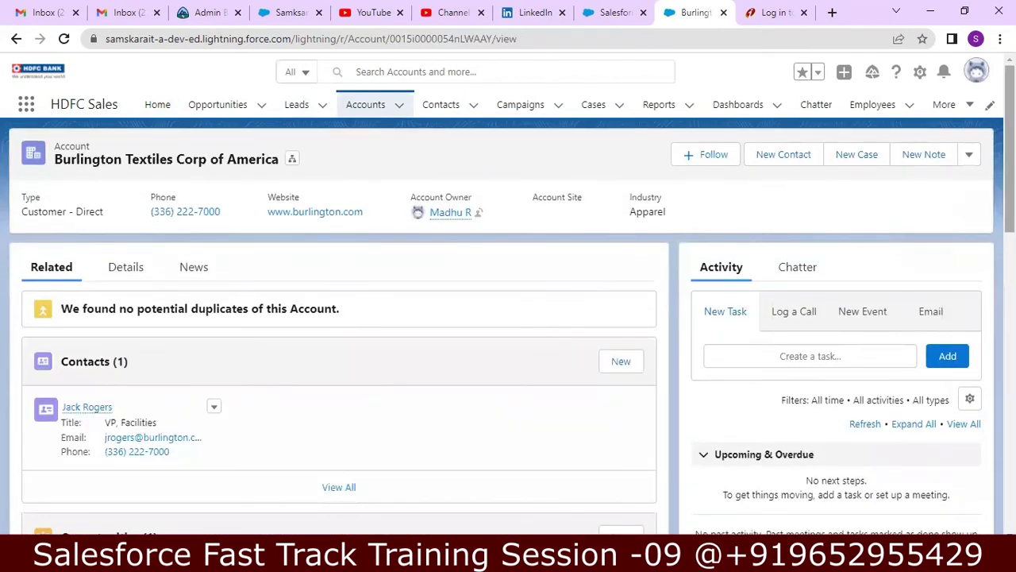
scroll(508, 318, "down", 4)
scroll(508, 318, "up", 3)
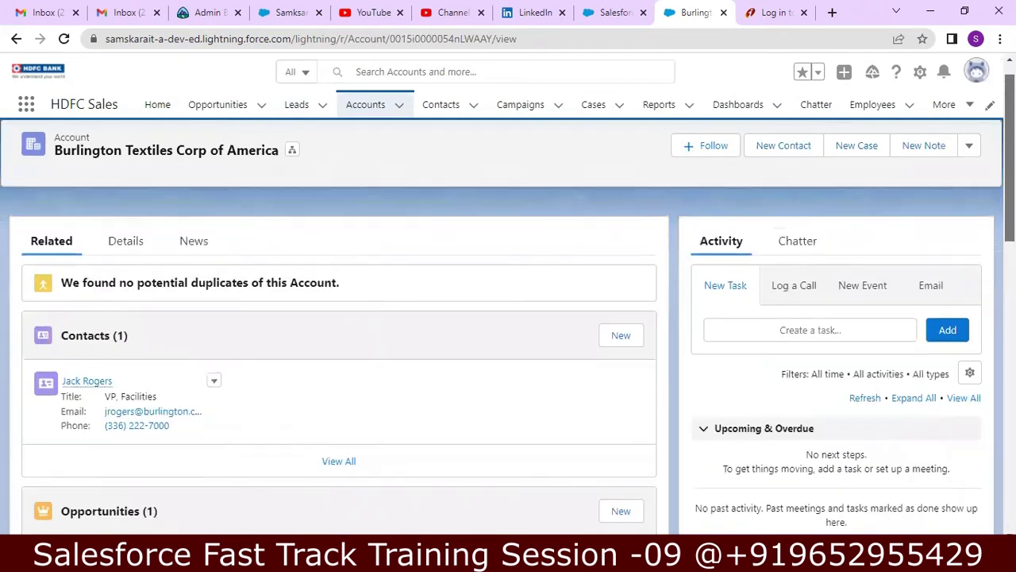
scroll(508, 318, "up", 1)
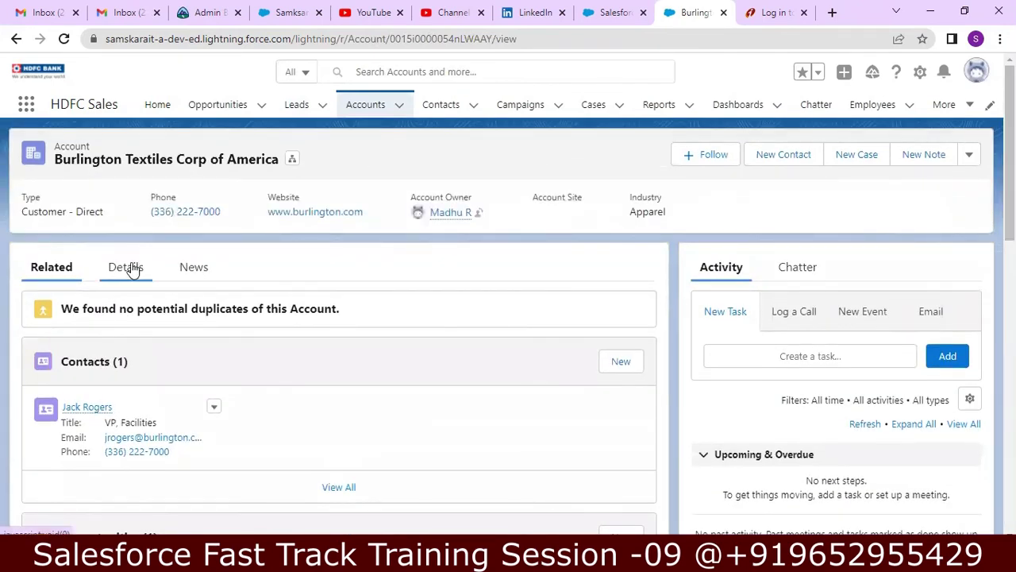
- Review Burlington Textiles' full field details, then return to the Accounts Recently Viewed list
left_click(127, 268)
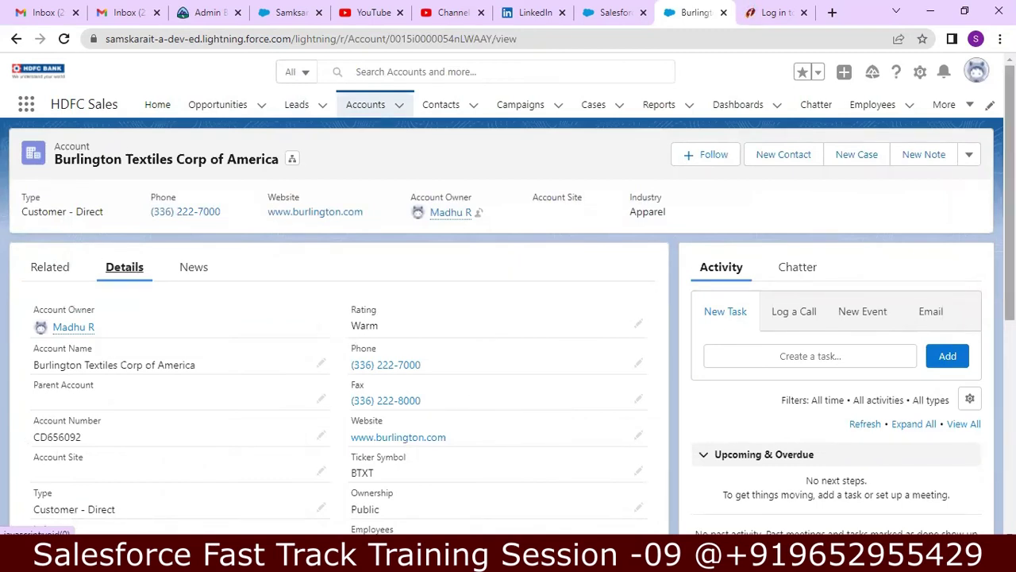
scroll(1010, 239, "down", 1)
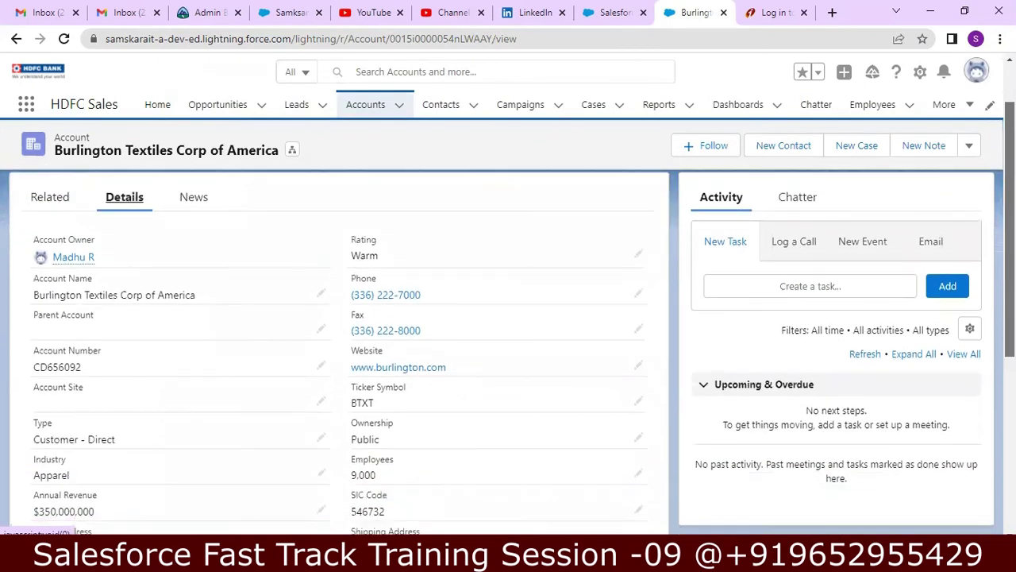
scroll(982, 440, "down", 5)
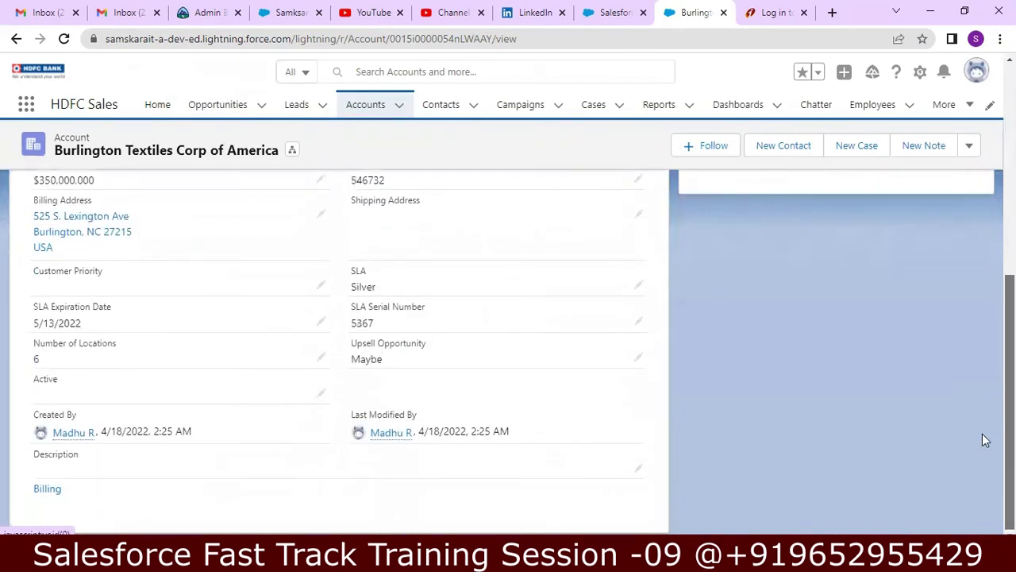
scroll(983, 439, "up", 6)
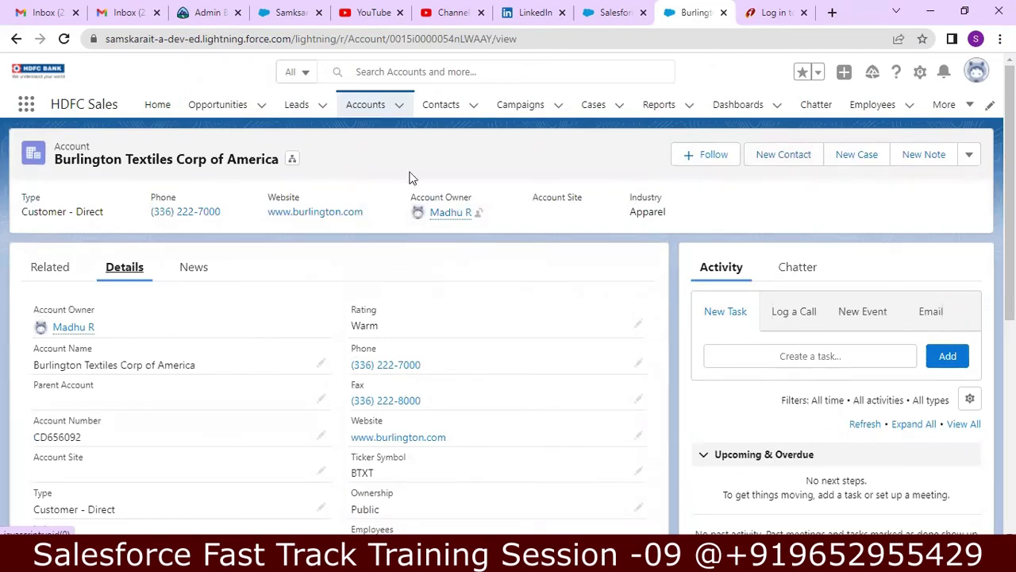
left_click(361, 104)
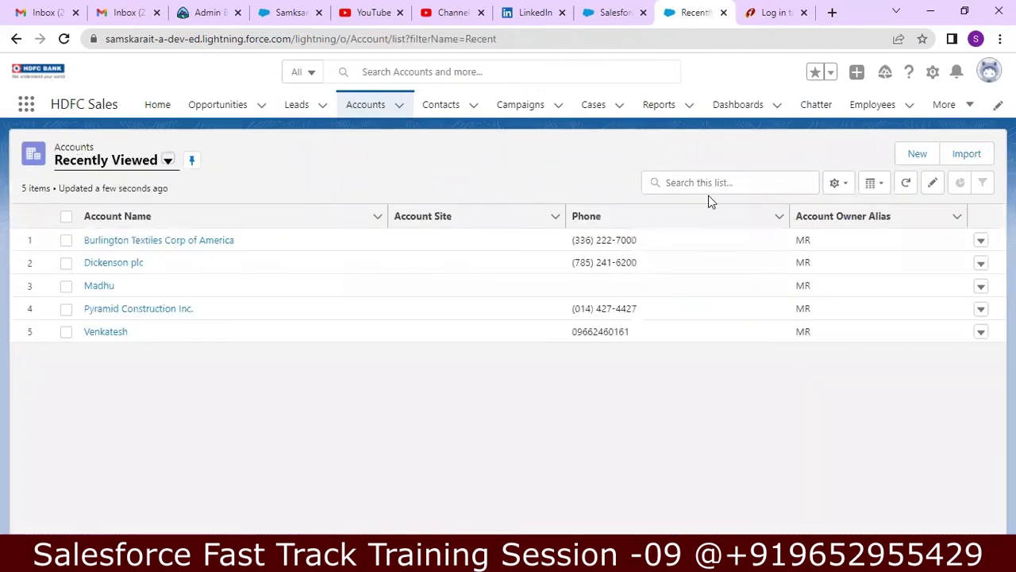
- Create a new account named 'Samskarat IT' and save it
left_click(917, 154)
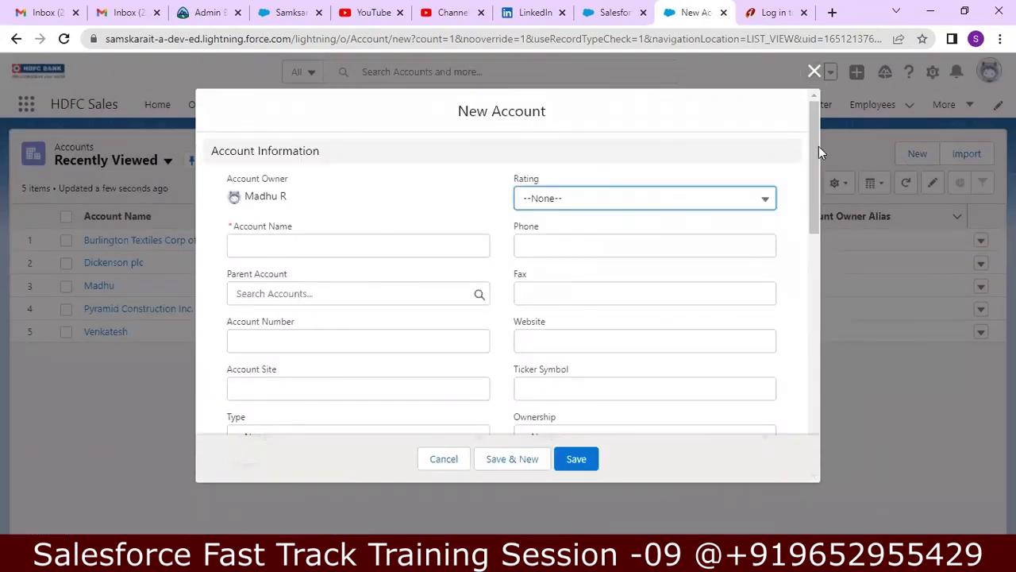
mouse_move(812, 146)
left_mouse_down()
mouse_move(810, 358)
mouse_move(802, 146)
left_mouse_up()
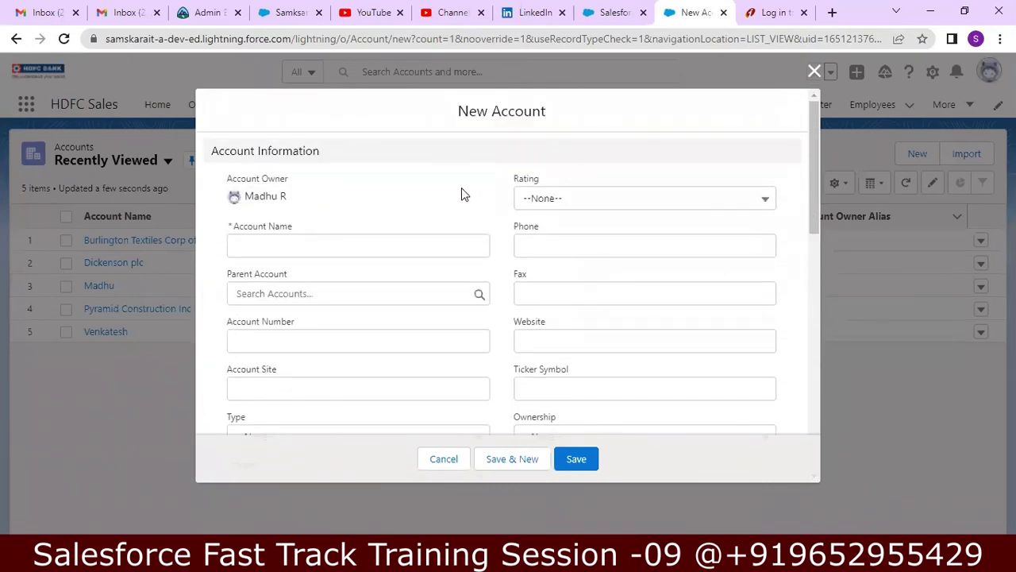
left_click(297, 251)
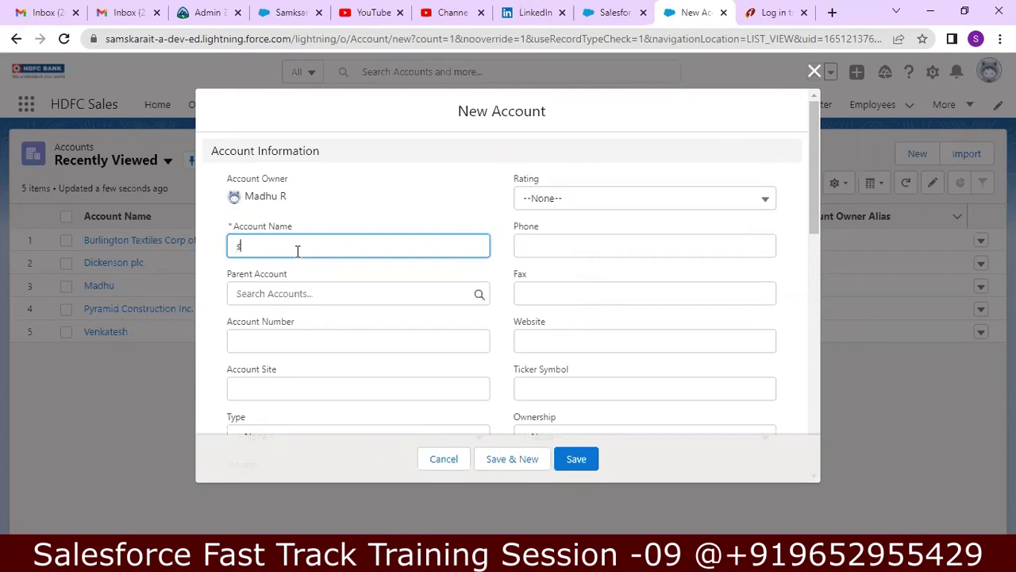
type("amskarat IT")
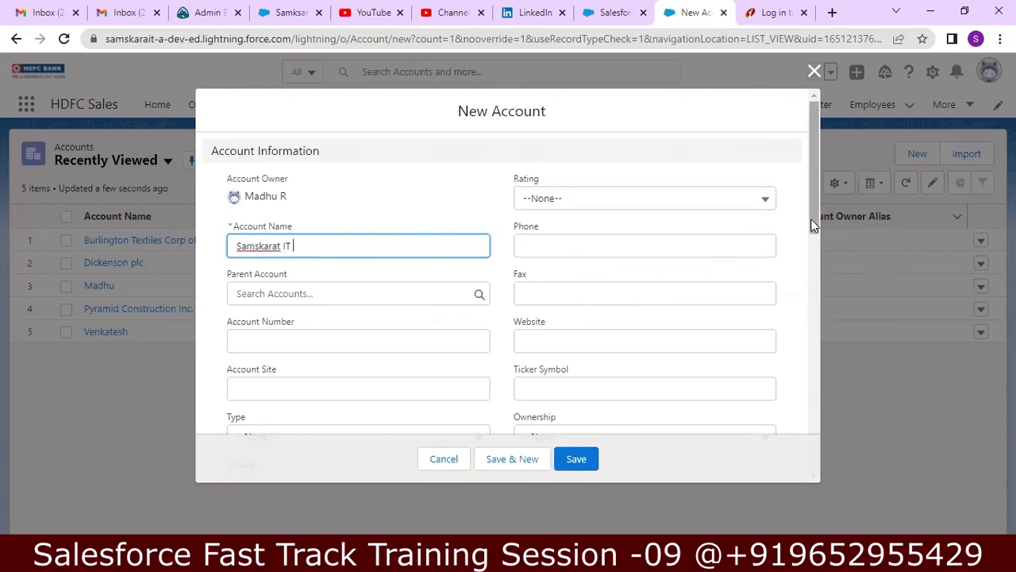
scroll(797, 381, "down", 7)
scroll(788, 442, "down", 2)
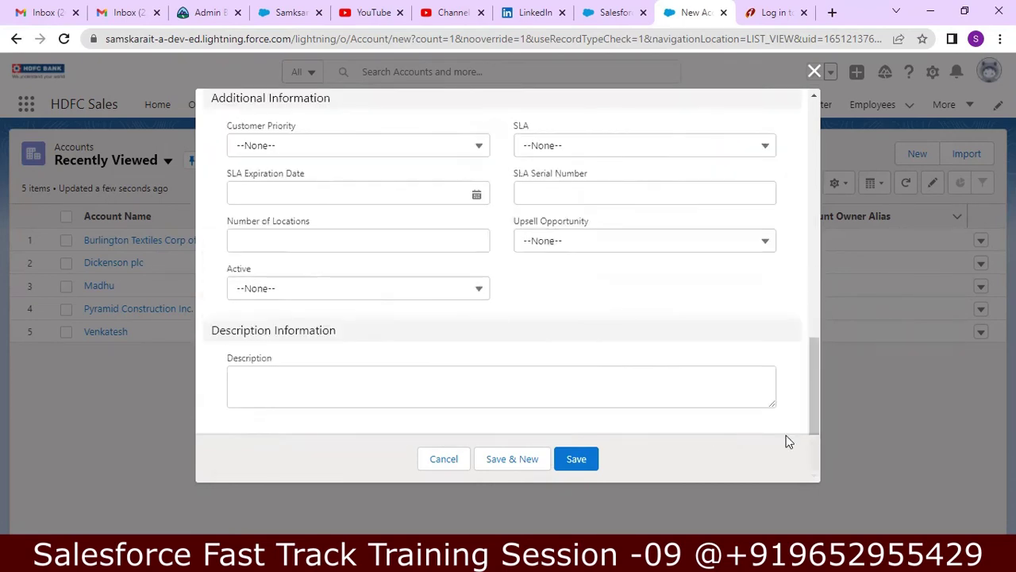
left_click(589, 462)
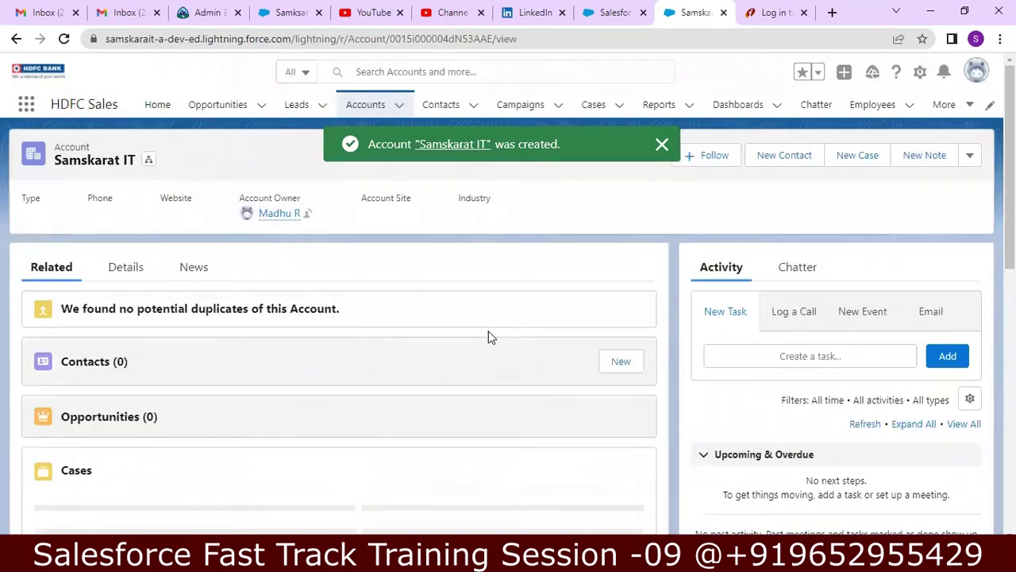
- Review the field details of the new Samskarat IT account record
left_click(125, 270)
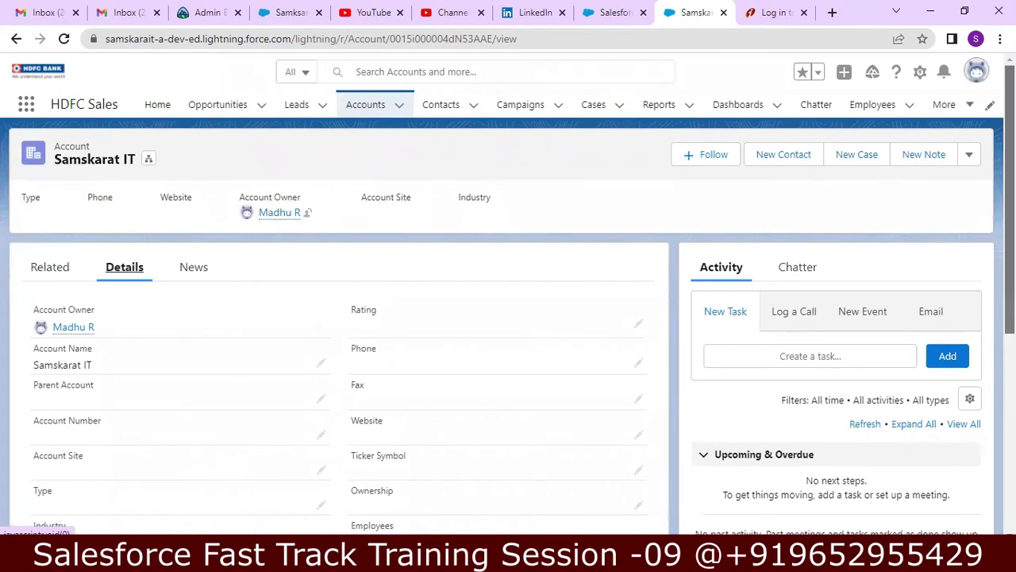
scroll(508, 317, "down", 3)
scroll(508, 318, "up", 2)
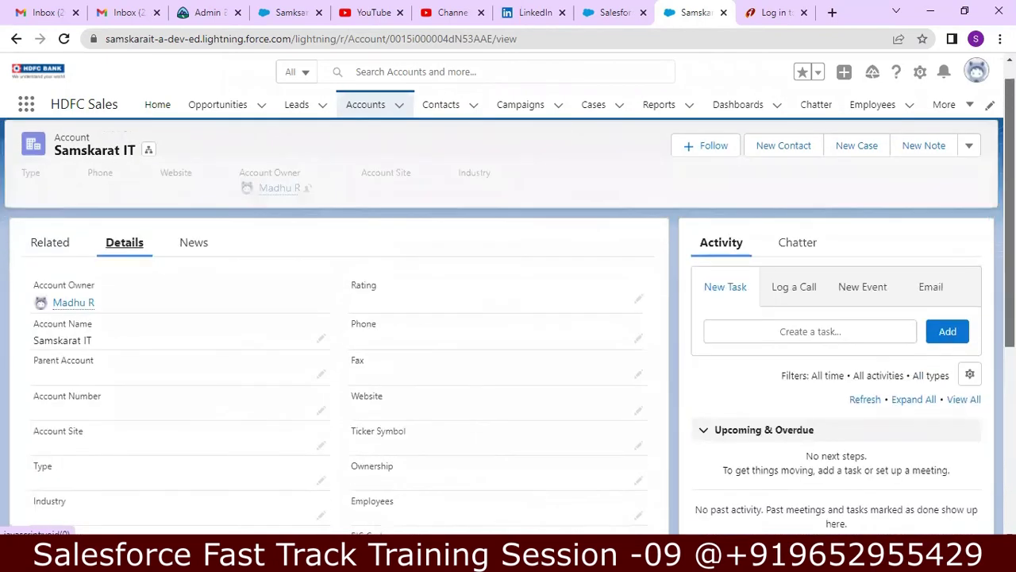
scroll(860, 181, "up", 1)
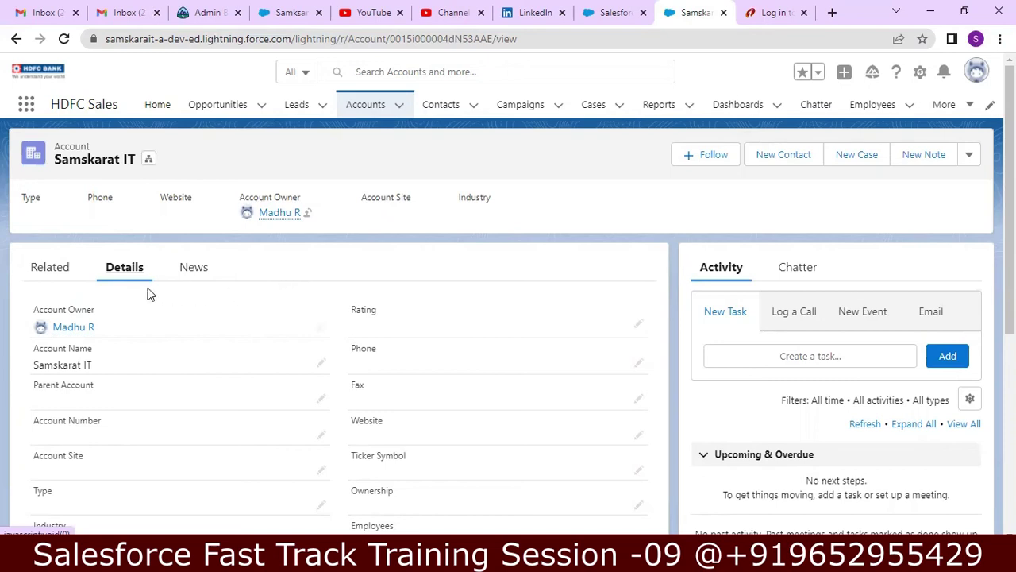
- Flip the Samskarat IT account between Related and Details, end on Related, and expand More
left_click(63, 274)
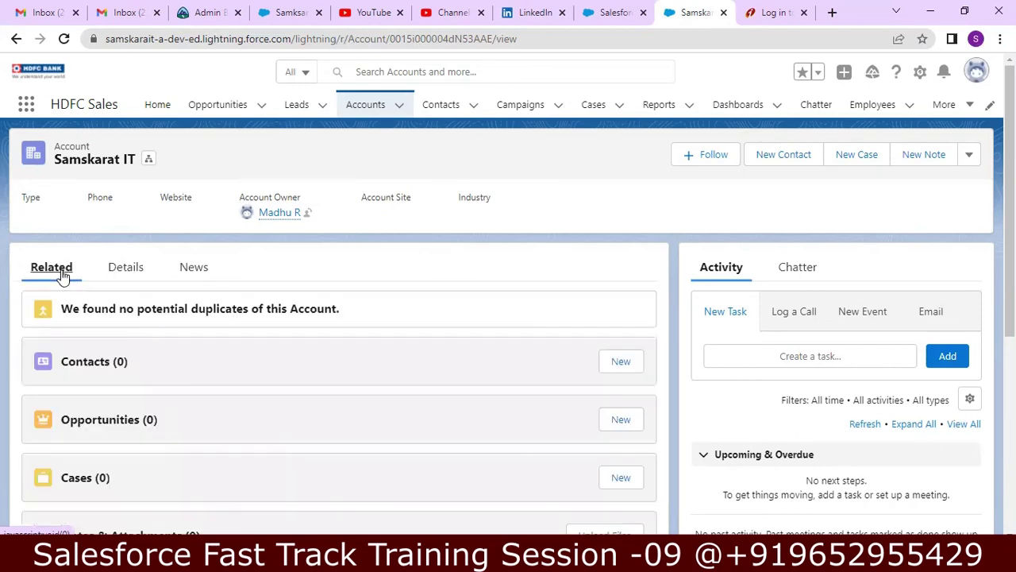
left_click(126, 274)
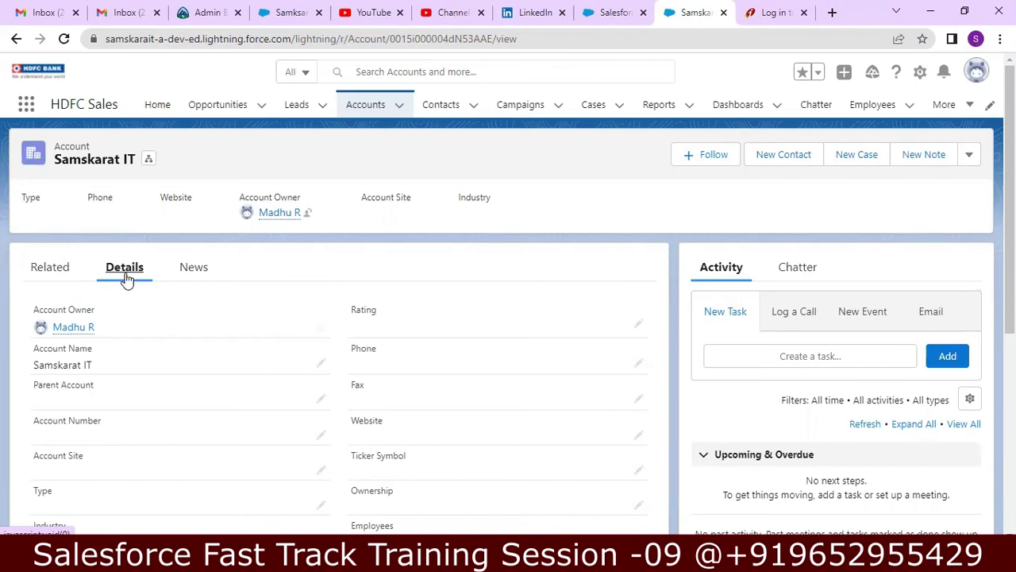
left_click(46, 276)
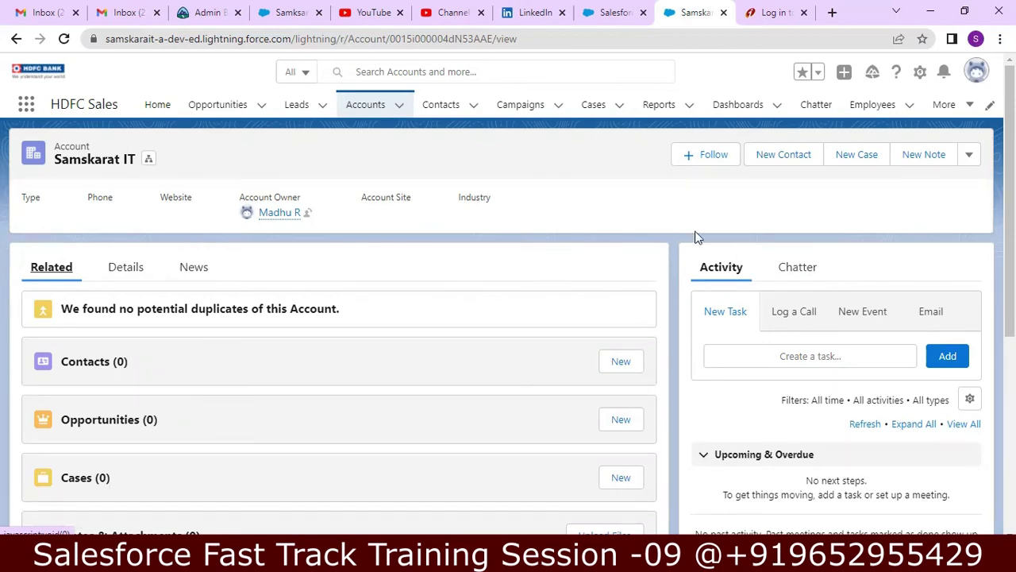
left_click(972, 109)
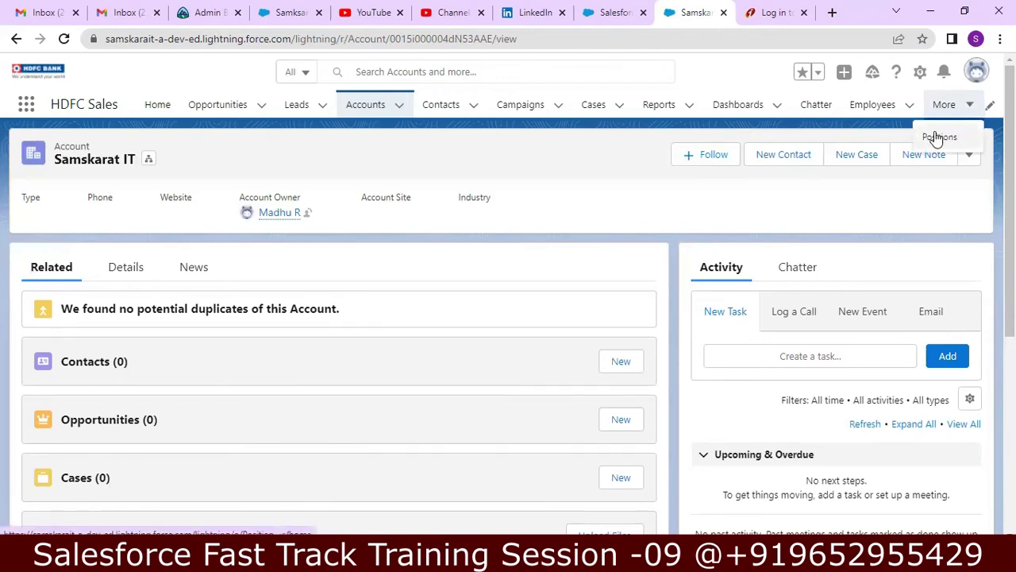
- Open and review the Salesforce Developer position record, then return to the Accounts list
left_click(939, 137)
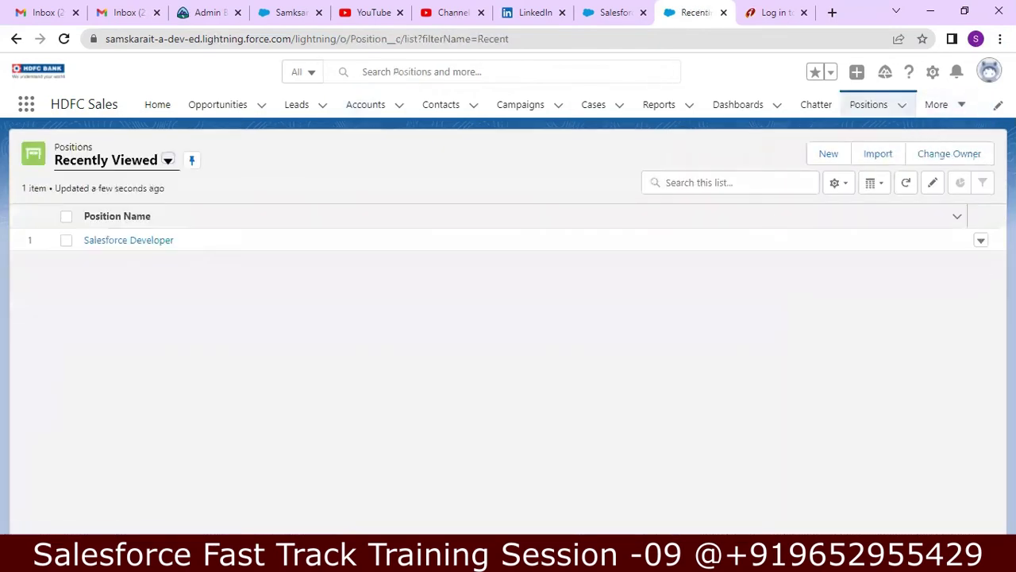
left_click(143, 238)
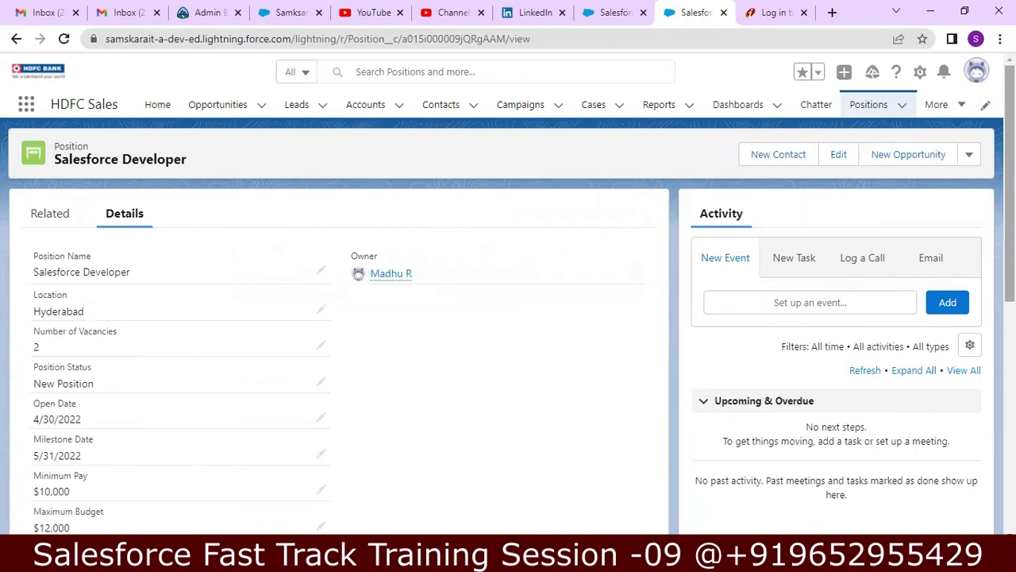
scroll(341, 357, "down", 5)
scroll(342, 357, "up", 5)
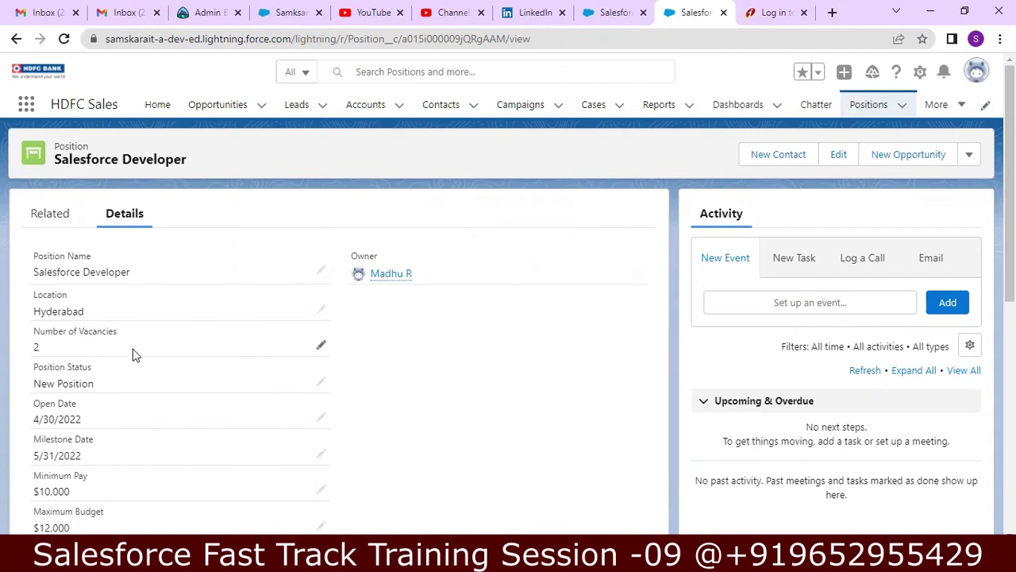
mouse_move(1010, 183)
left_mouse_down()
mouse_move(1010, 410)
mouse_move(1010, 185)
left_mouse_up()
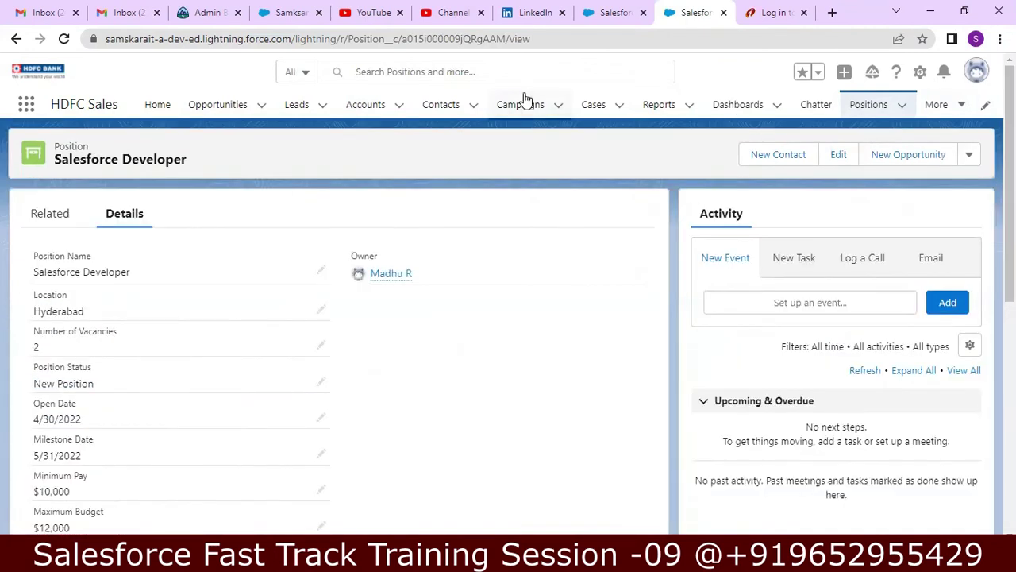
left_click(364, 112)
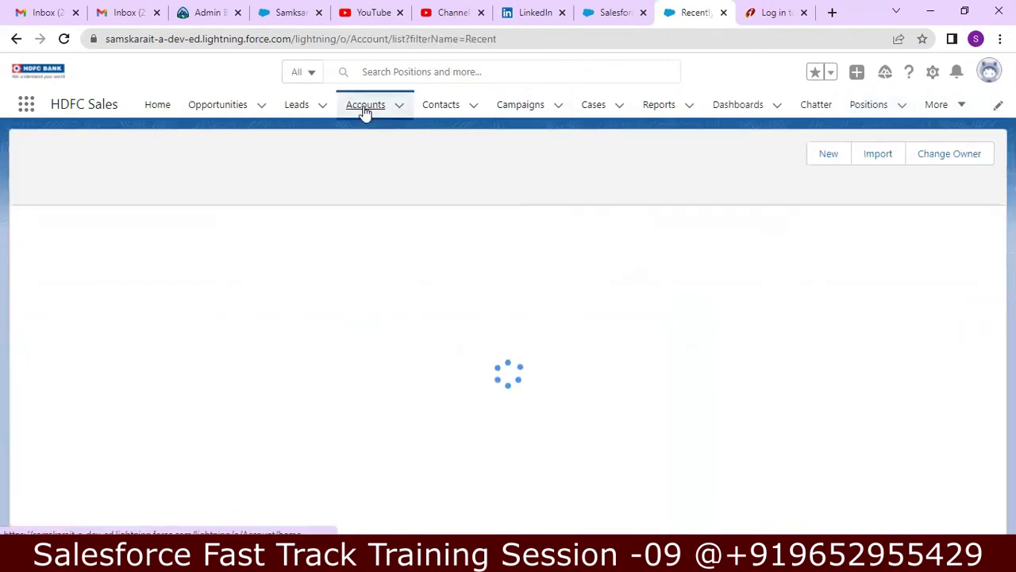
- Review the Burlington Textiles Corp of America details (Warm rating, Apparel industry), then open the profile menu
left_click(167, 265)
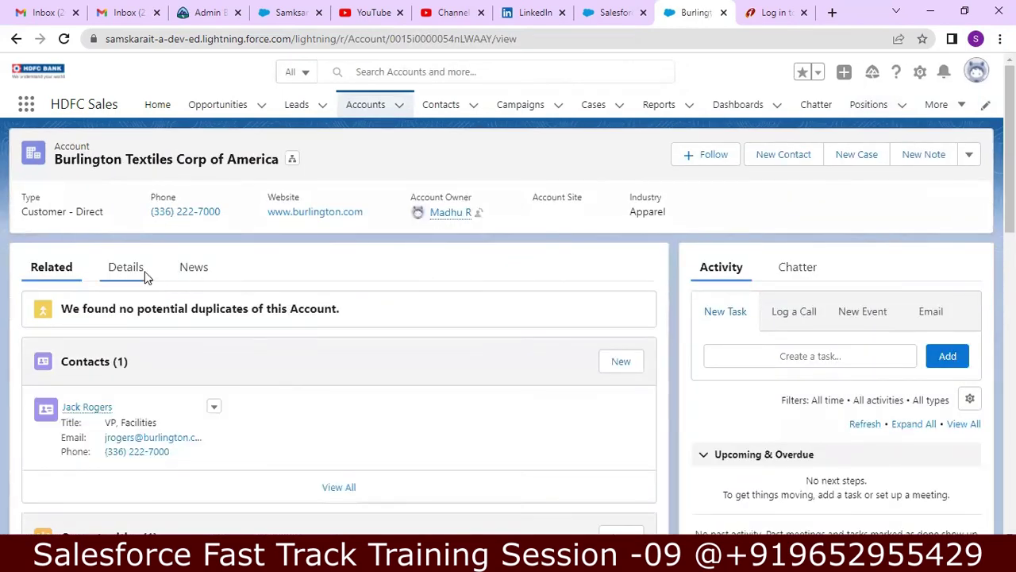
left_click(139, 274)
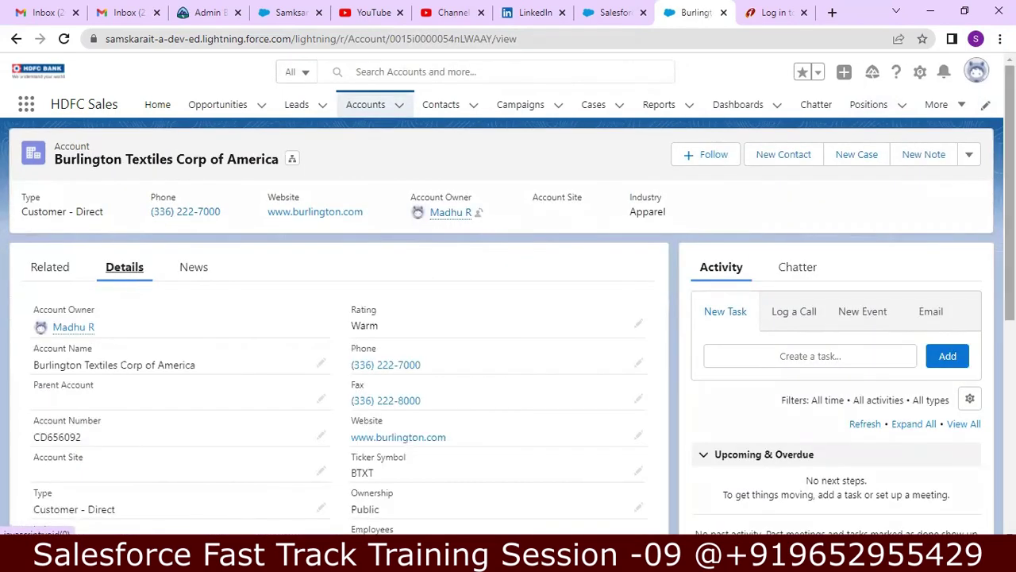
scroll(471, 212, "down", 1)
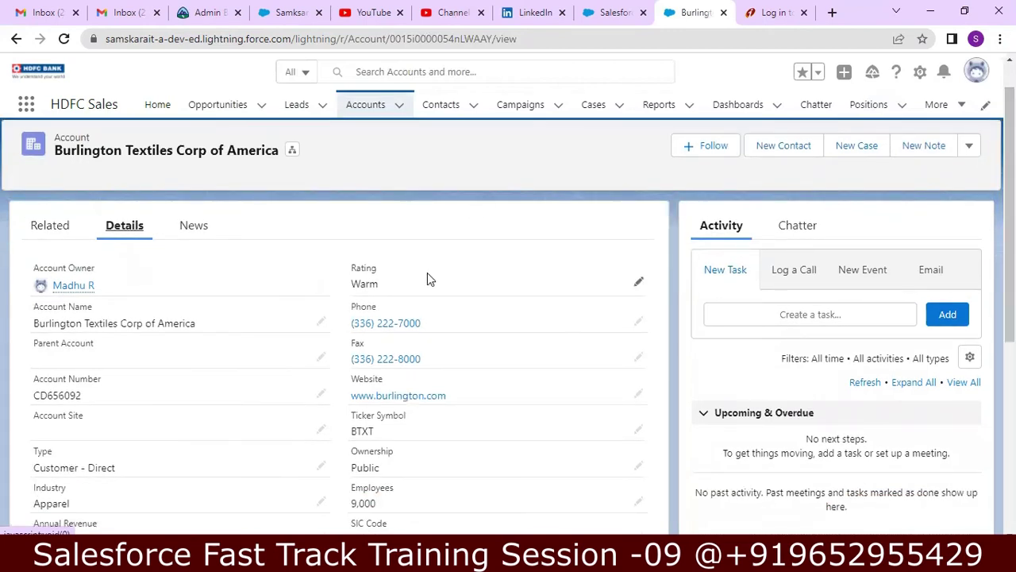
mouse_move(59, 287)
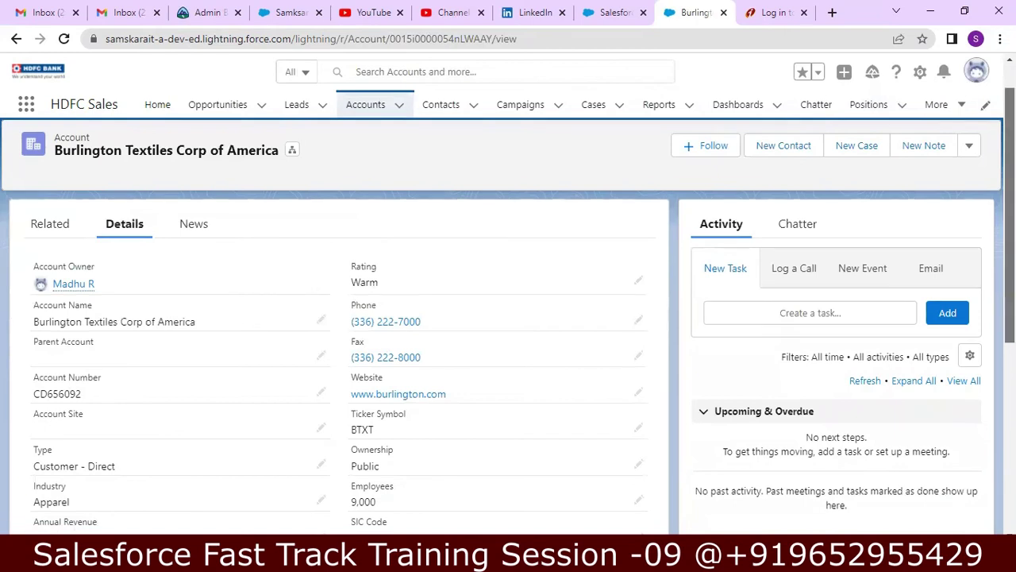
scroll(985, 252, "down", 5)
scroll(522, 350, "down", 4)
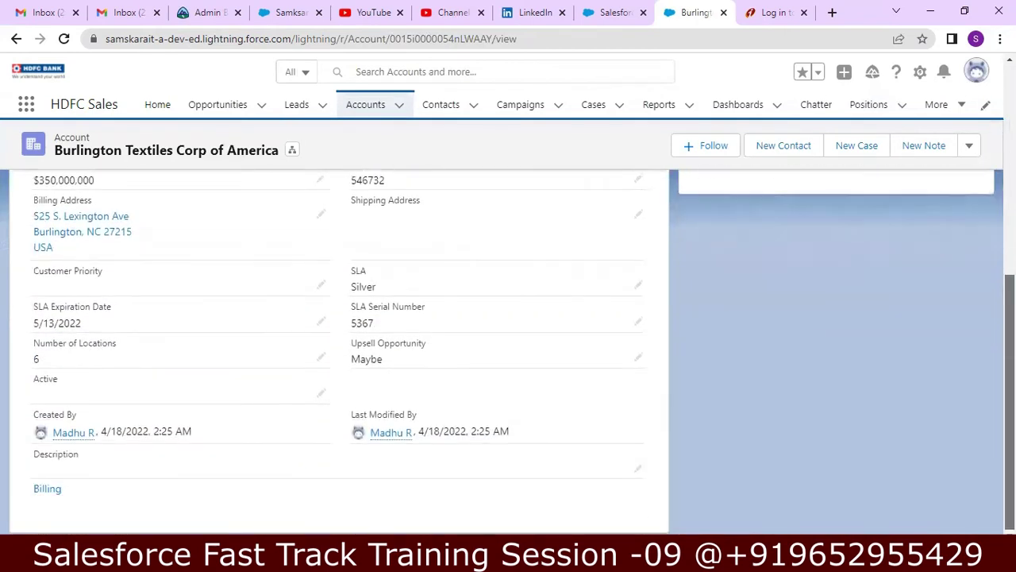
scroll(523, 351, "up", 9)
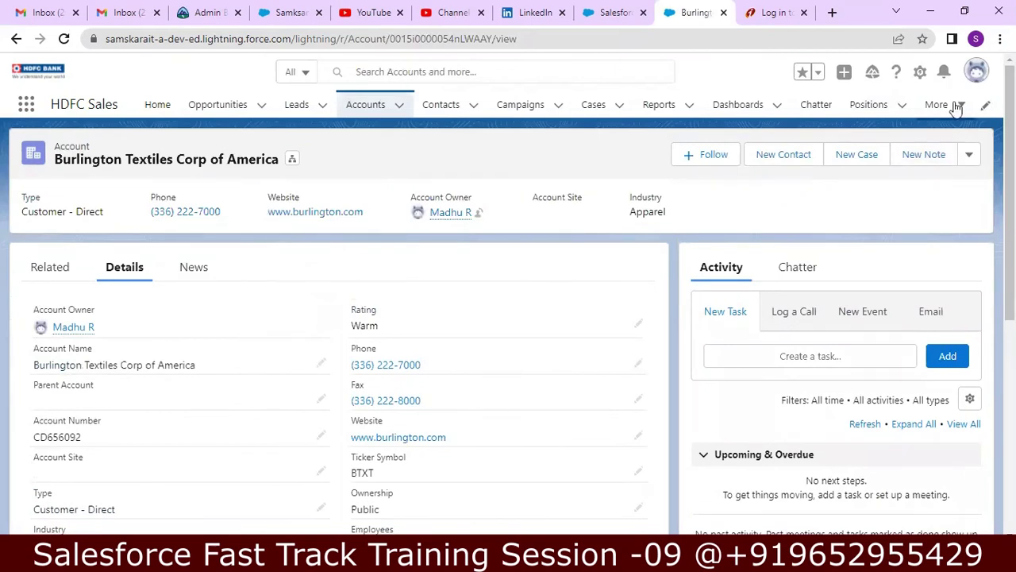
left_click(980, 69)
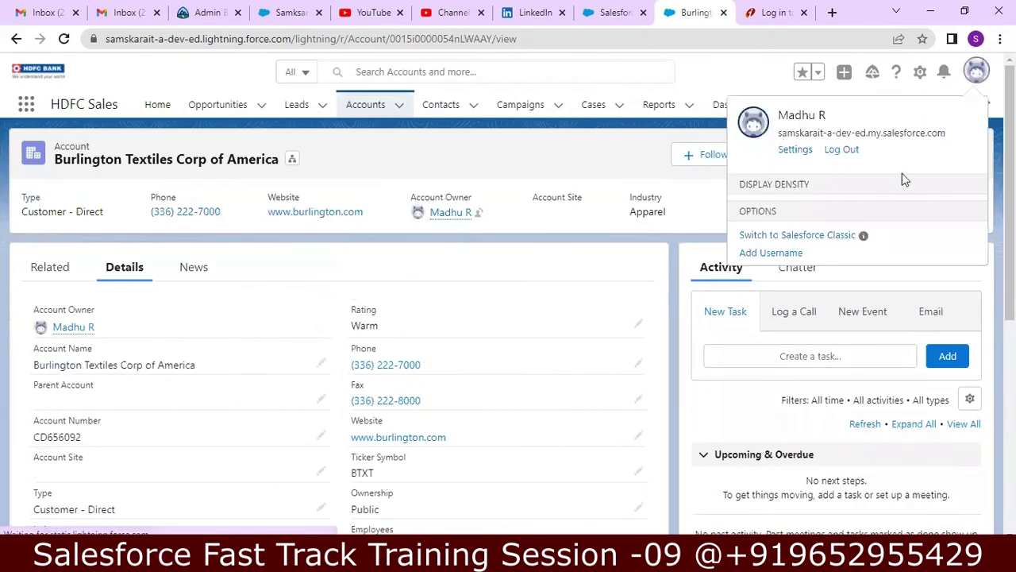
- Switch to Salesforce Classic and browse the Burlington Textiles Corp of America account detail page
left_click(806, 287)
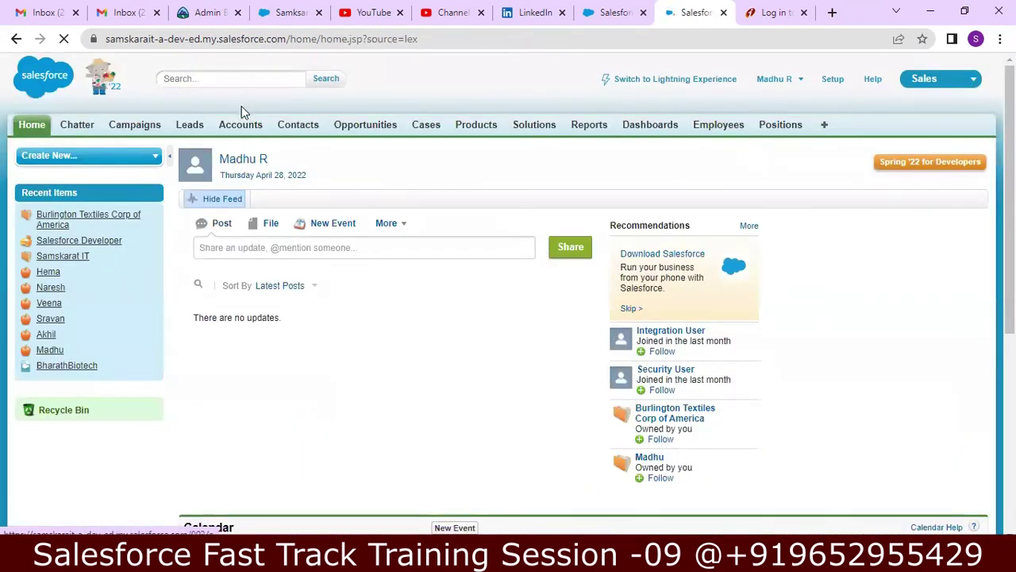
left_click(238, 125)
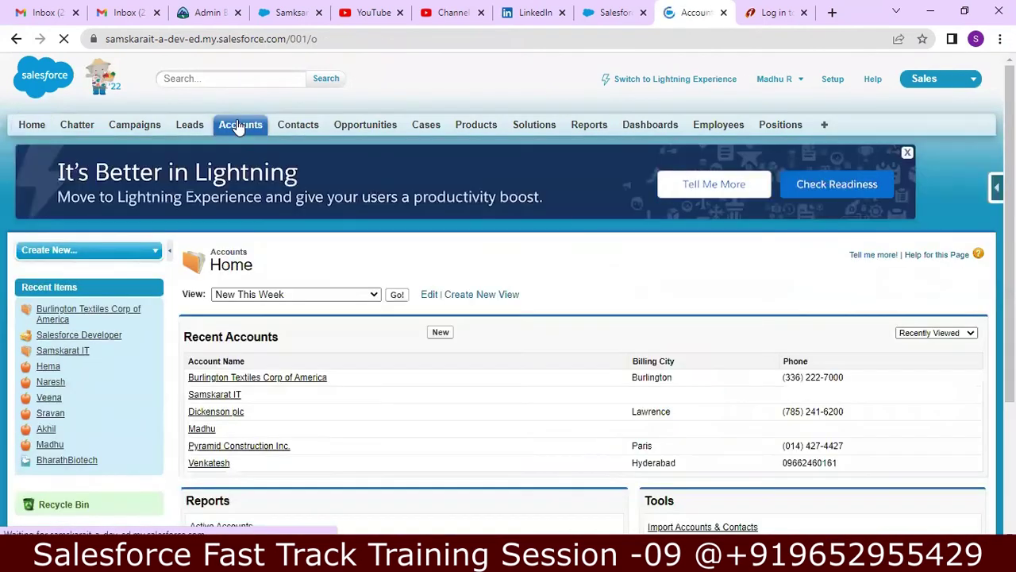
left_click(259, 379)
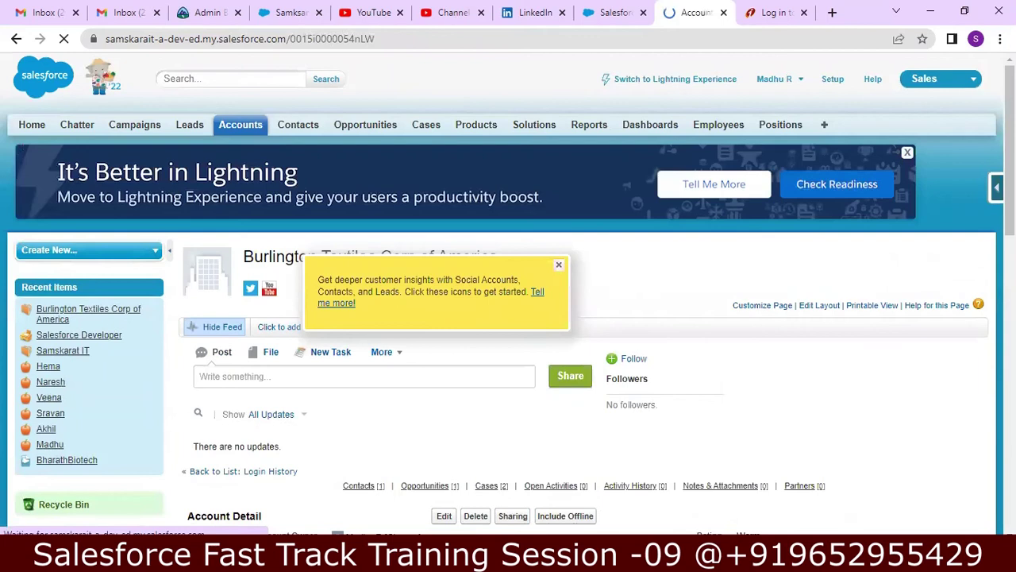
scroll(251, 237, "down", 4)
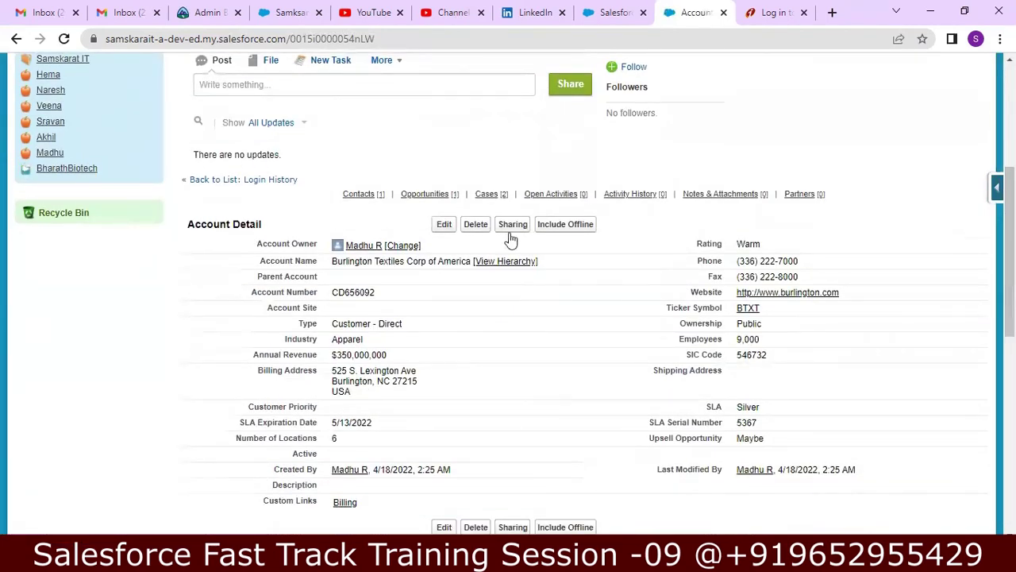
scroll(953, 246, "down", 3)
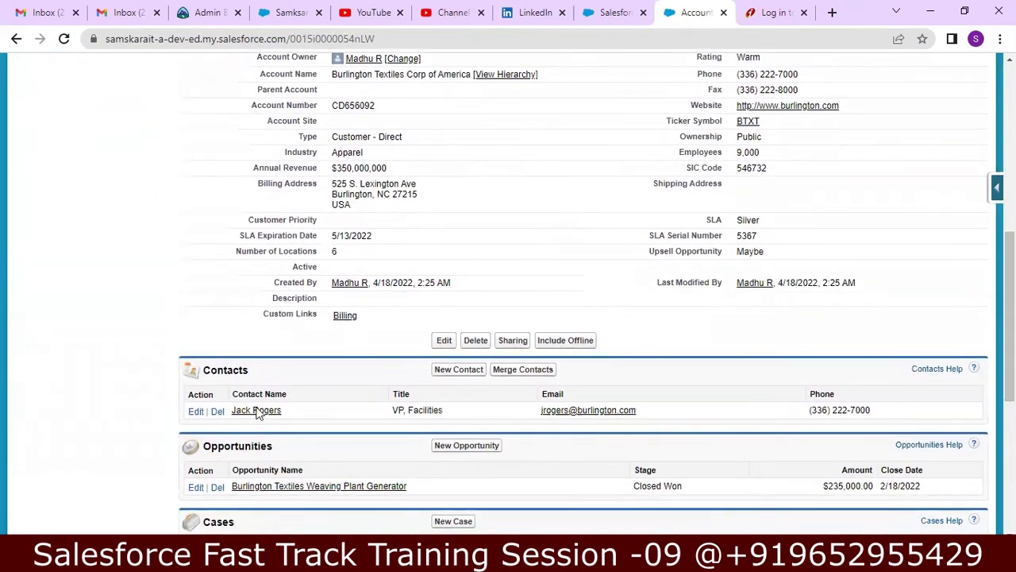
scroll(583, 293, "down", 3)
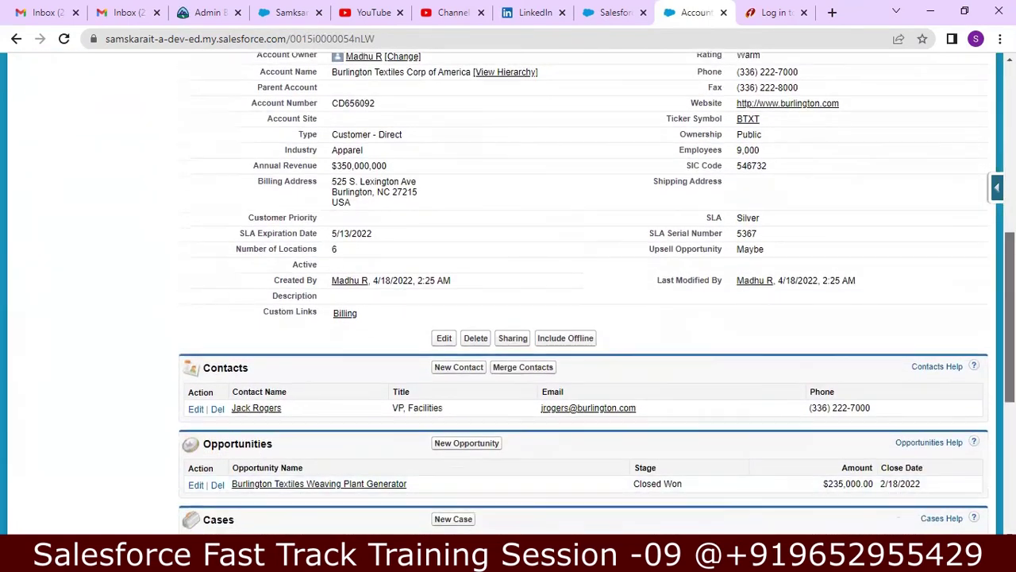
scroll(584, 293, "down", 2)
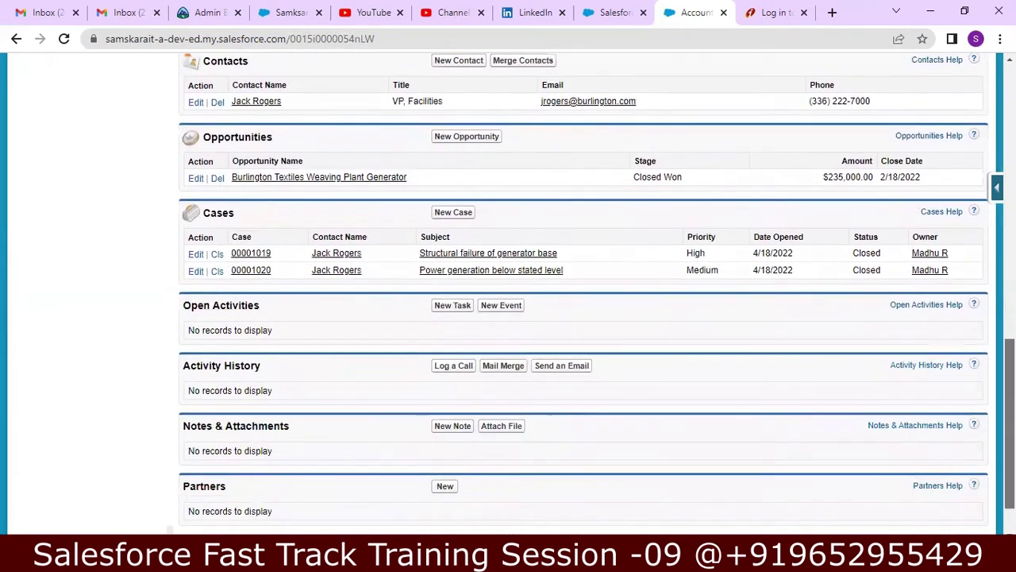
scroll(584, 294, "up", 3)
scroll(658, 286, "up", 4)
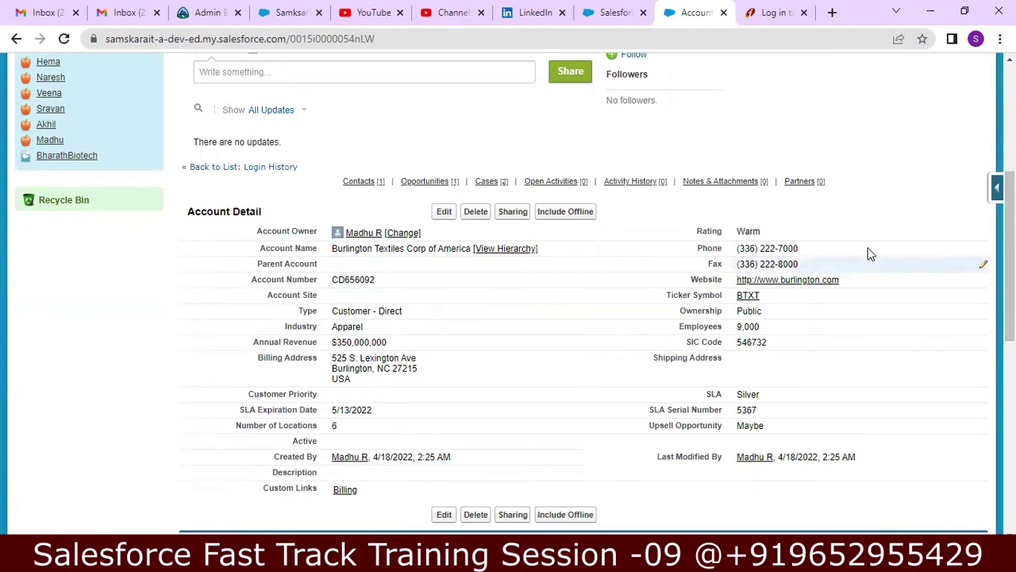
scroll(584, 317, "down", 1)
scroll(583, 318, "up", 5)
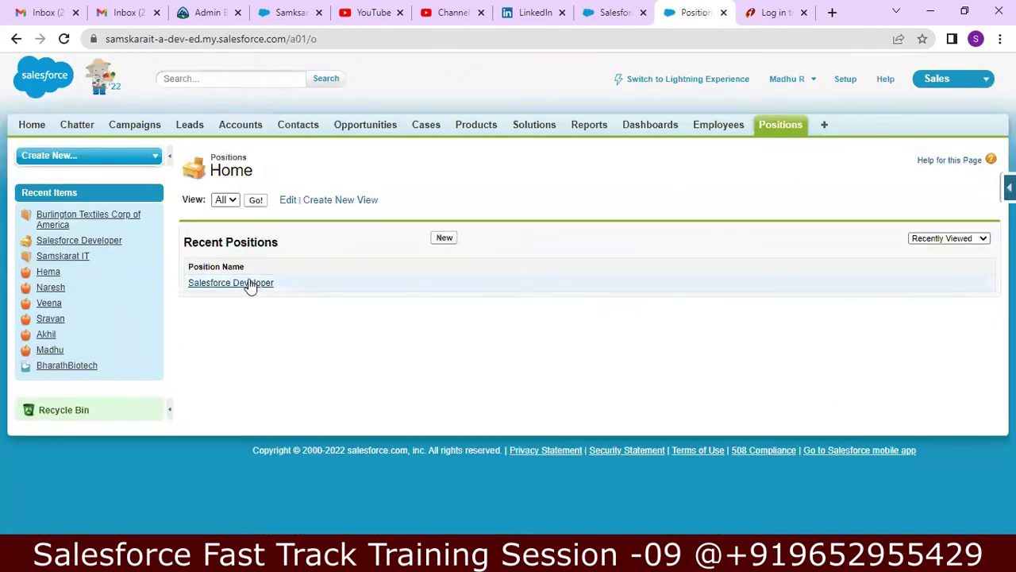
- Open the Salesforce Developer position record in Classic and look over its fields
left_click(244, 285)
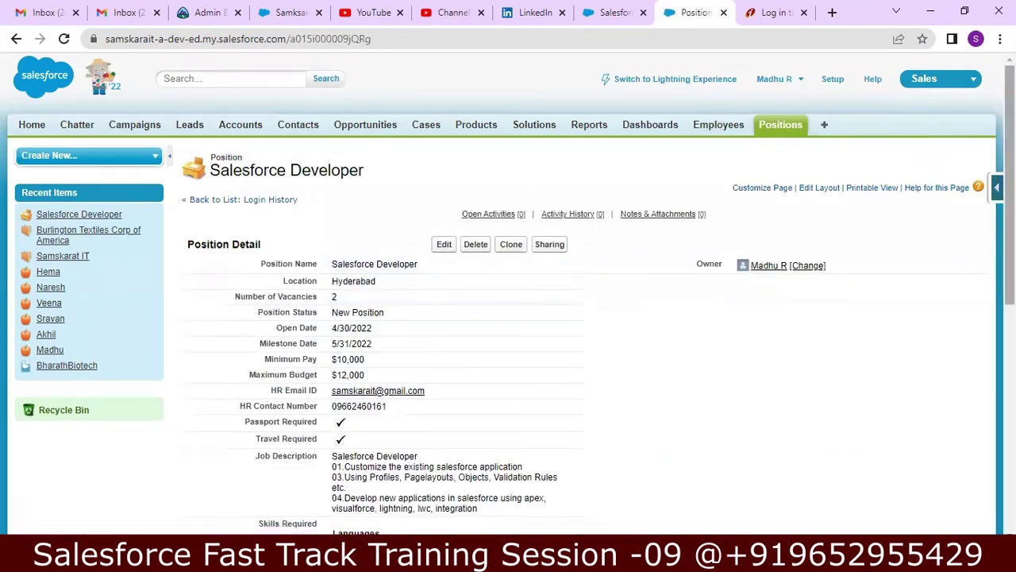
scroll(508, 294, "down", 5)
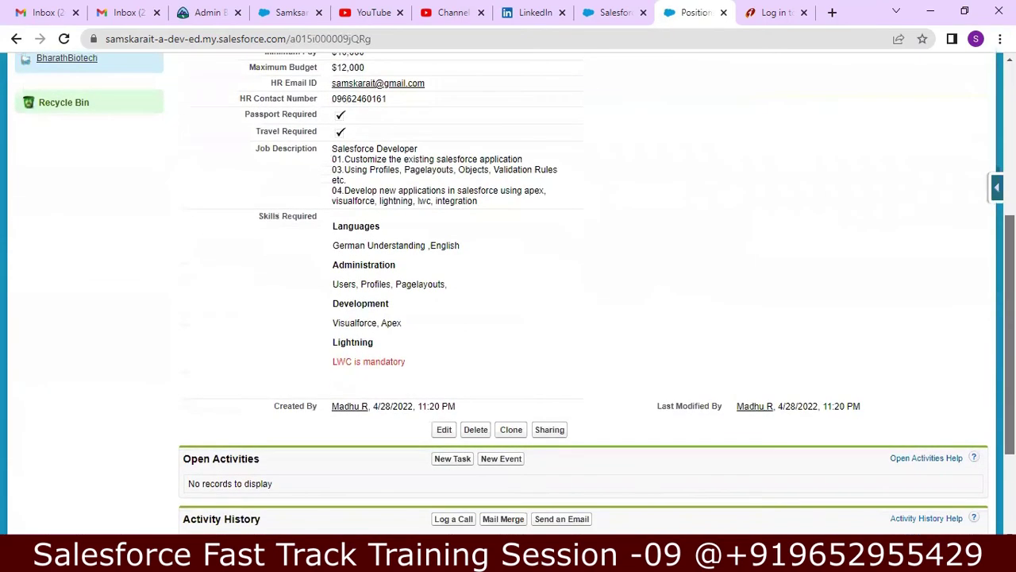
scroll(732, 233, "up", 1)
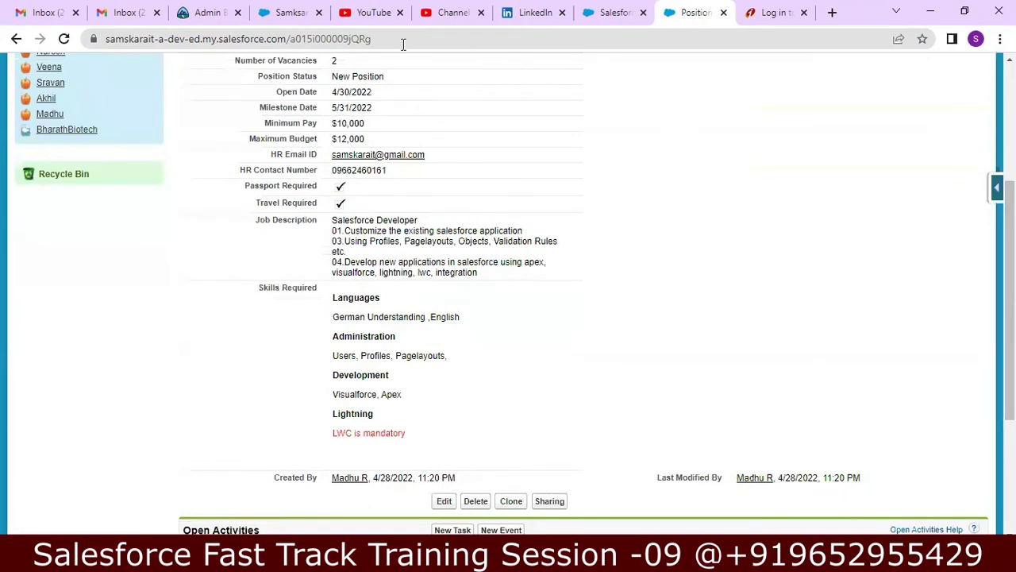
scroll(403, 238, "up", 2)
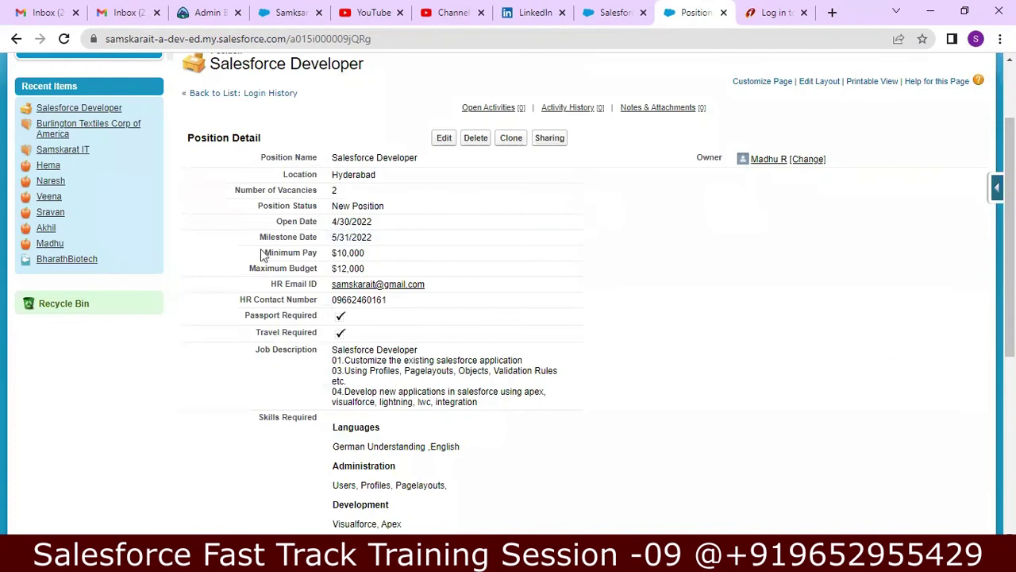
- Highlight the pay, date, description, travel and HR contact rows, then return to Positions Home
left_click_drag(246, 254, 370, 270)
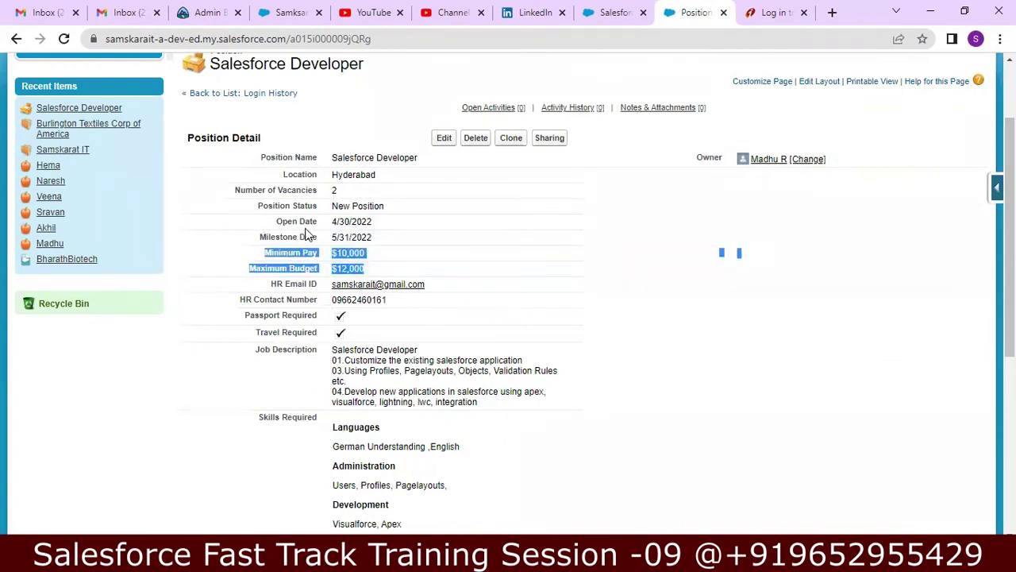
left_click_drag(274, 221, 399, 241)
left_click_drag(253, 357, 417, 434)
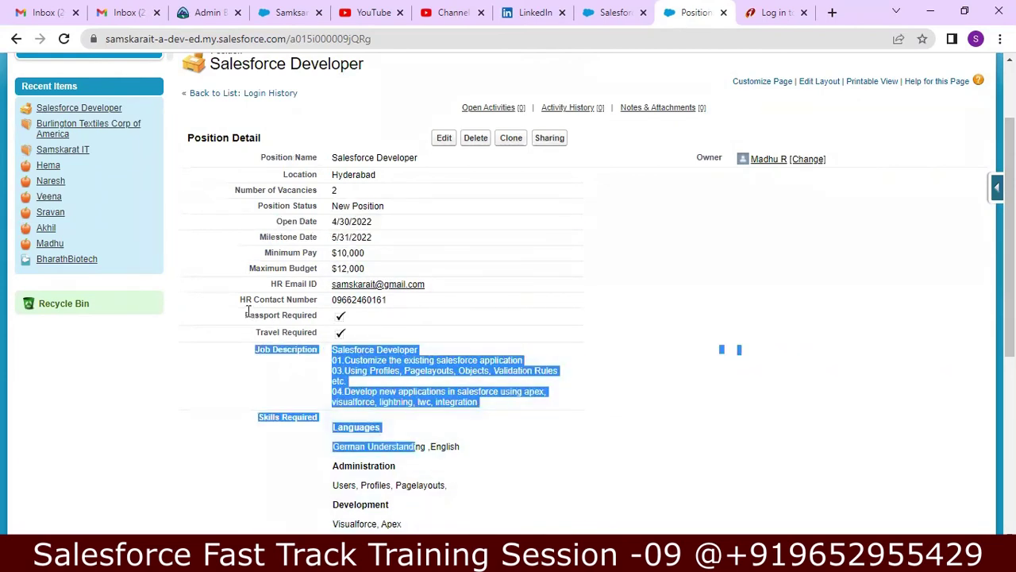
left_click_drag(245, 317, 347, 334)
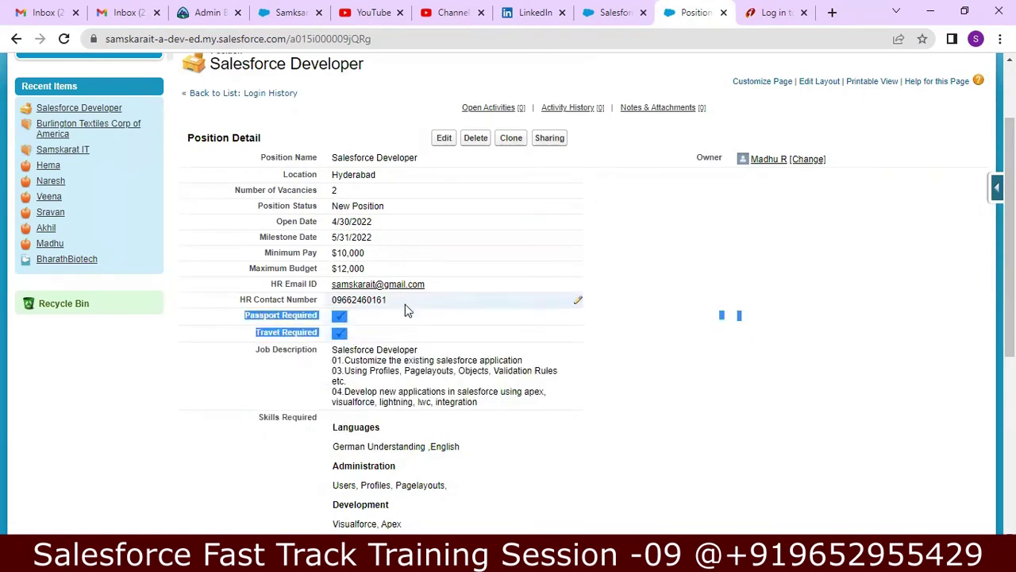
left_click_drag(270, 283, 389, 302)
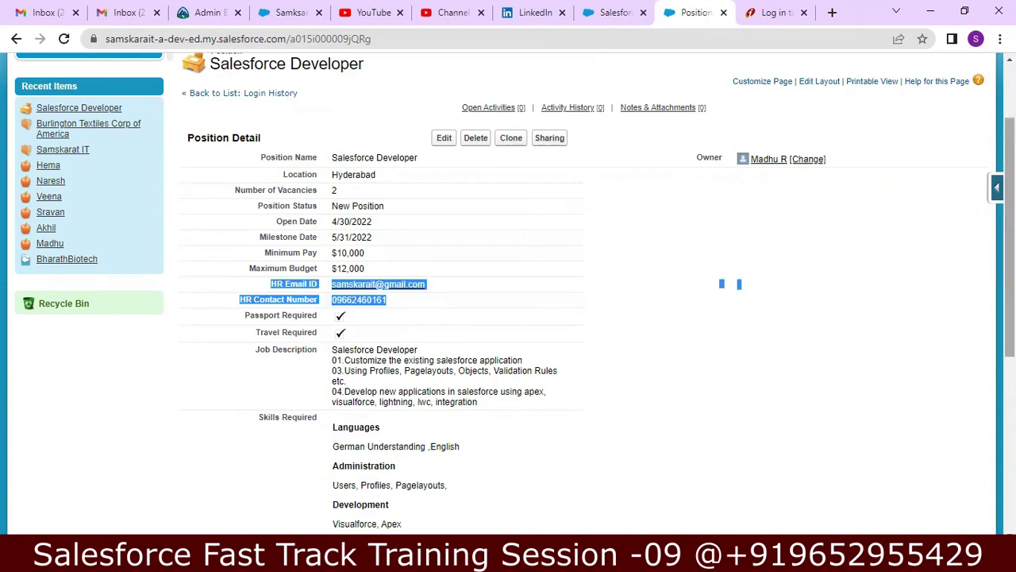
scroll(1007, 238, "up", 2)
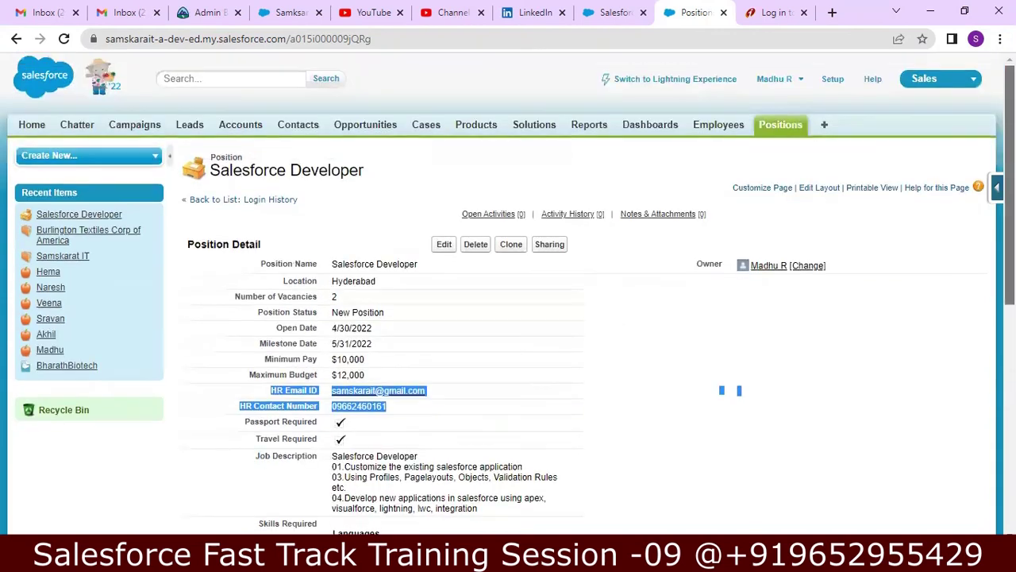
left_click(781, 125)
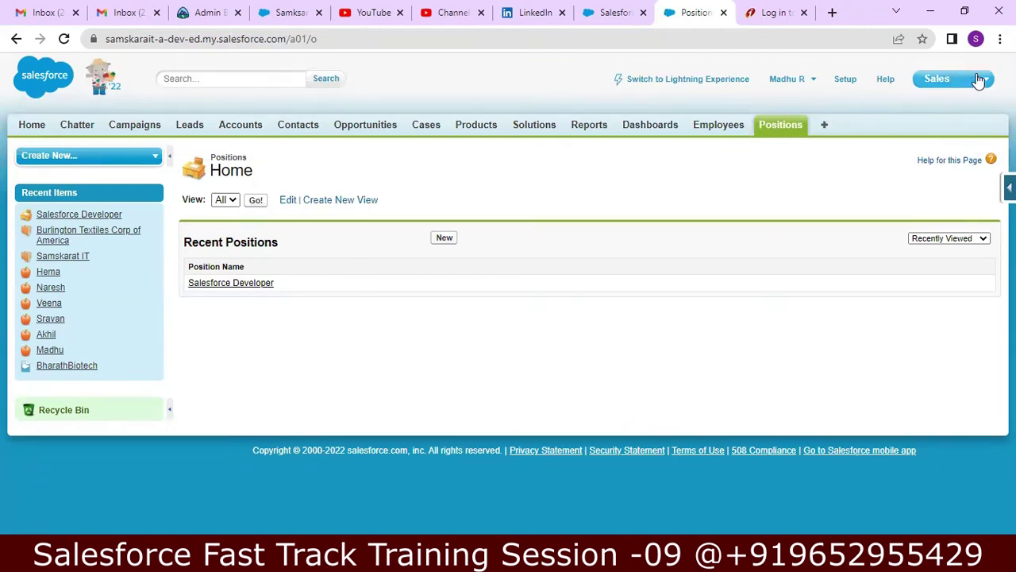
- Return to Lightning Experience and open Setup from the gear menu
left_click(706, 82)
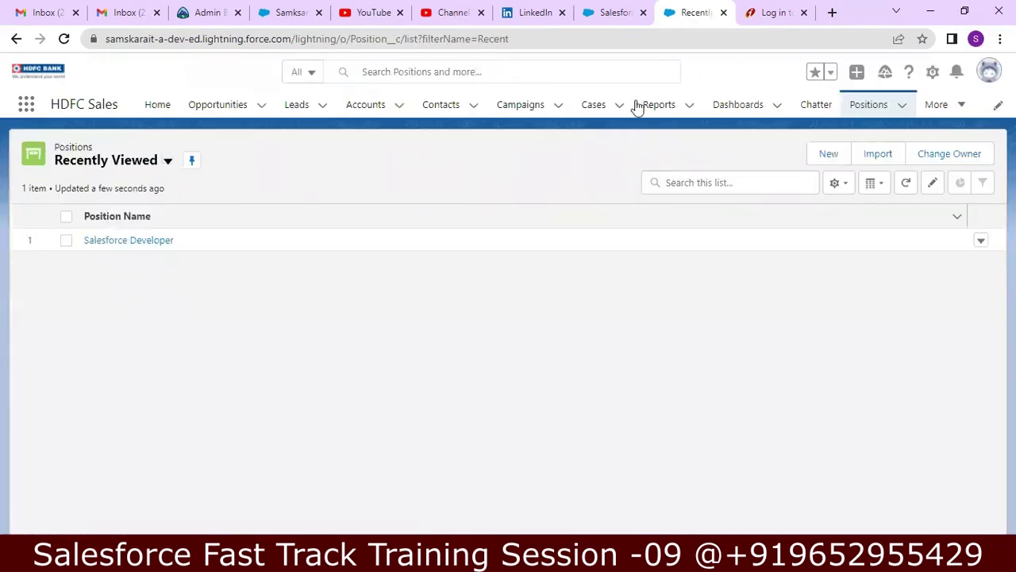
left_click(932, 73)
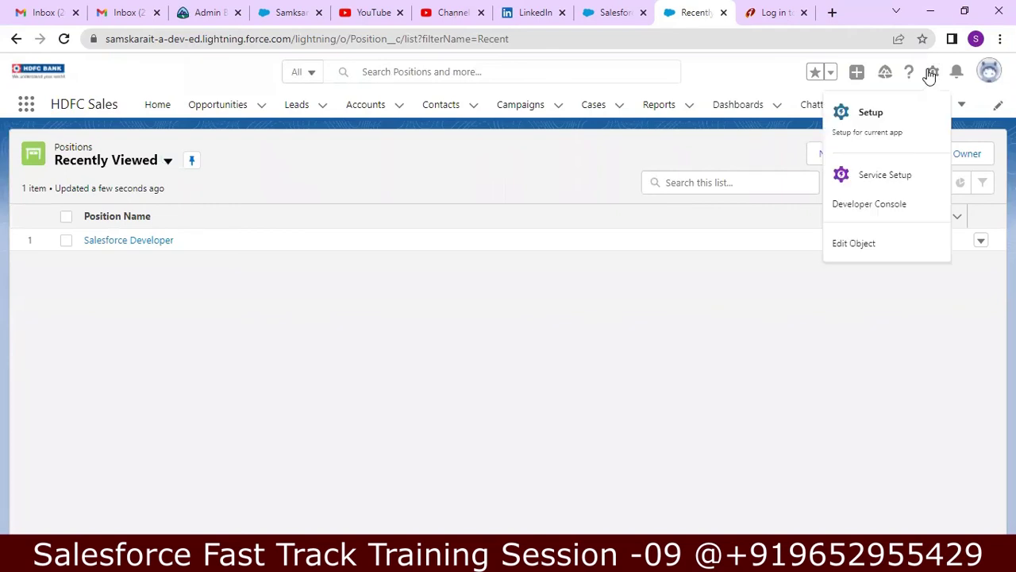
left_click(876, 127)
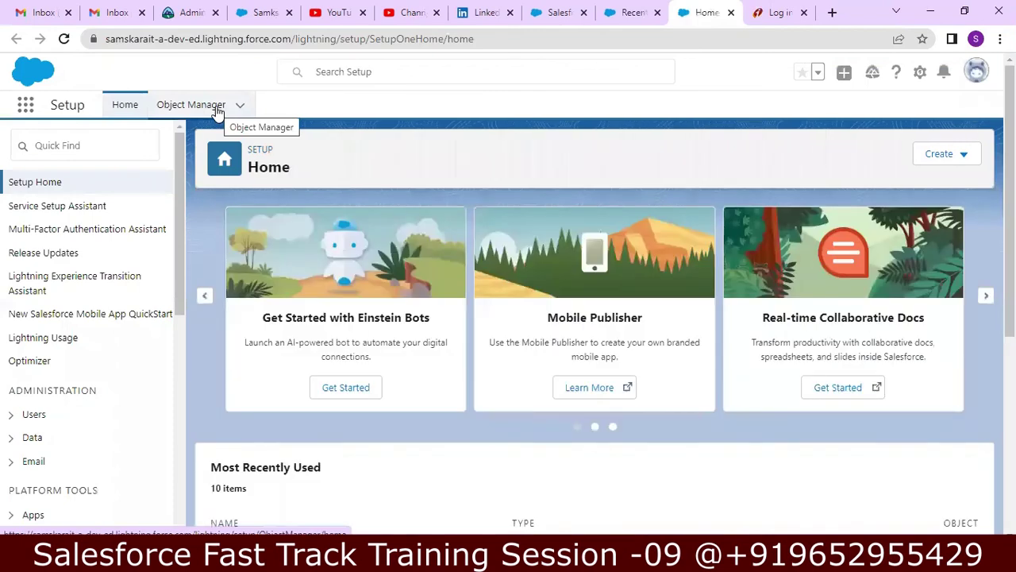
- In Object Manager, dismiss the tips panel, then find and open the Position (Position__c) object
left_click(216, 111)
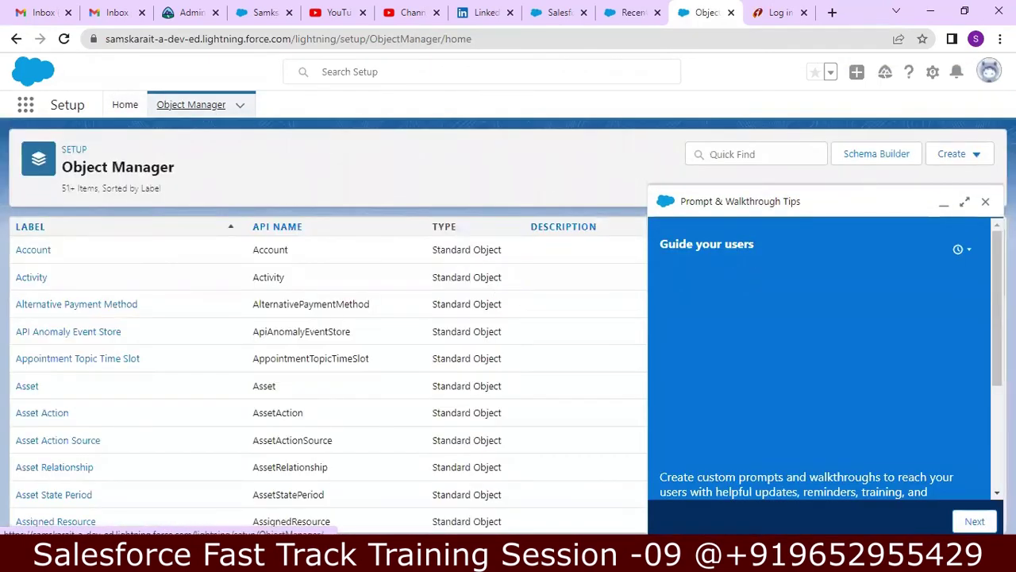
left_click(983, 201)
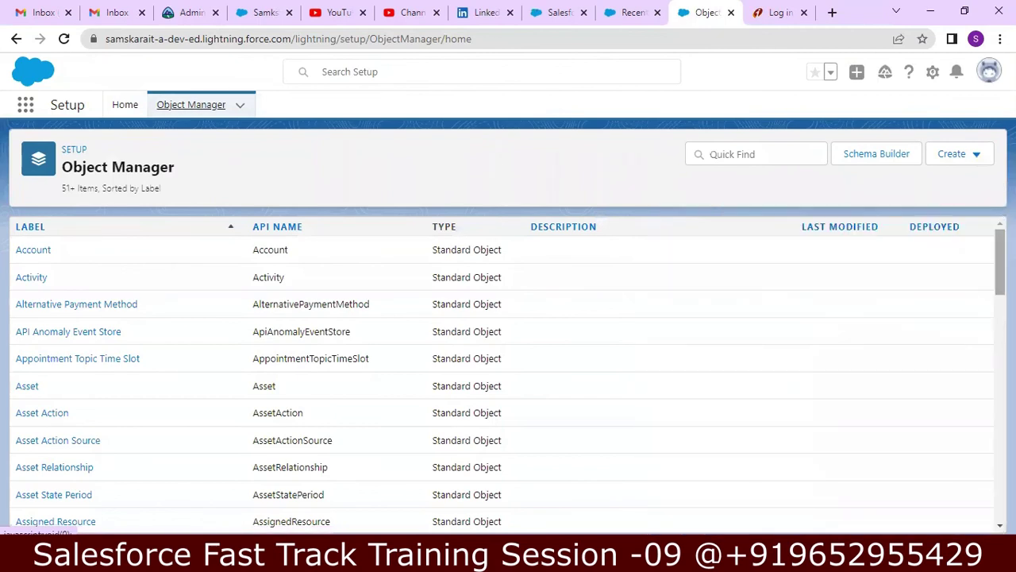
right_click(774, 68)
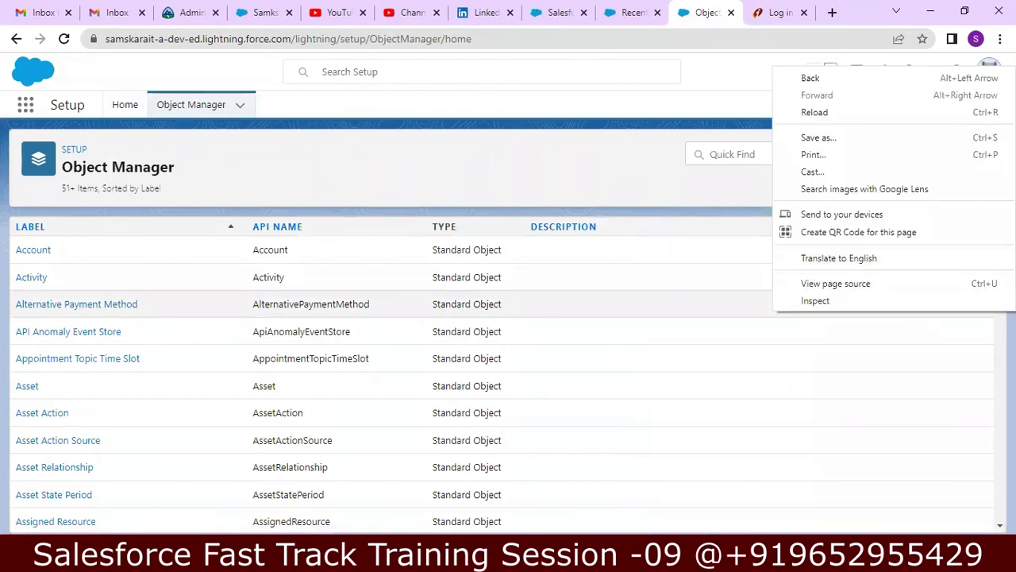
key("Escape")
scroll(508, 373, "down", 3)
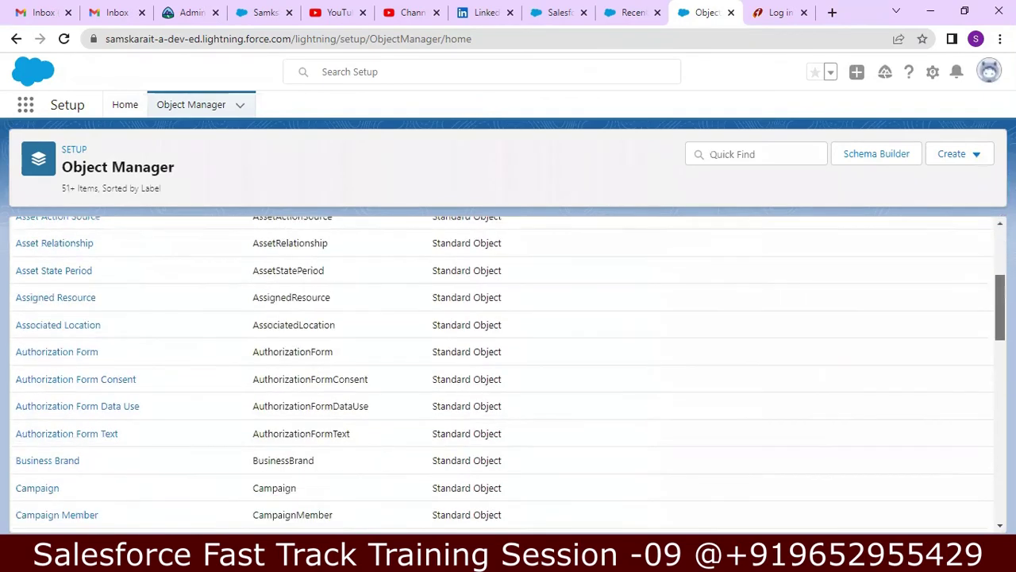
scroll(984, 431, "down", 15)
scroll(971, 496, "down", 8)
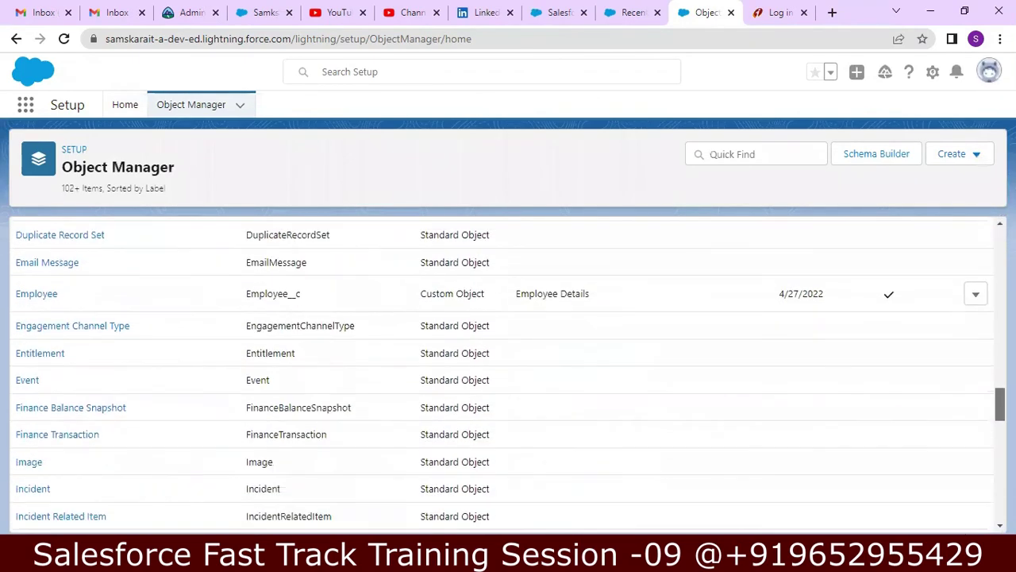
scroll(977, 520, "down", 3)
scroll(509, 373, "down", 5)
scroll(984, 492, "down", 4)
scroll(984, 504, "down", 1)
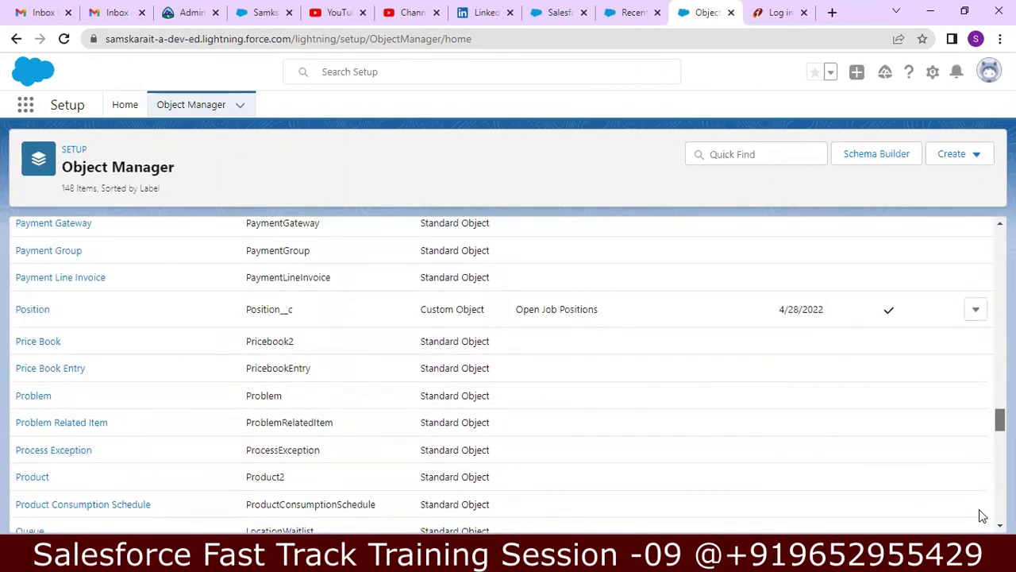
left_click(36, 309)
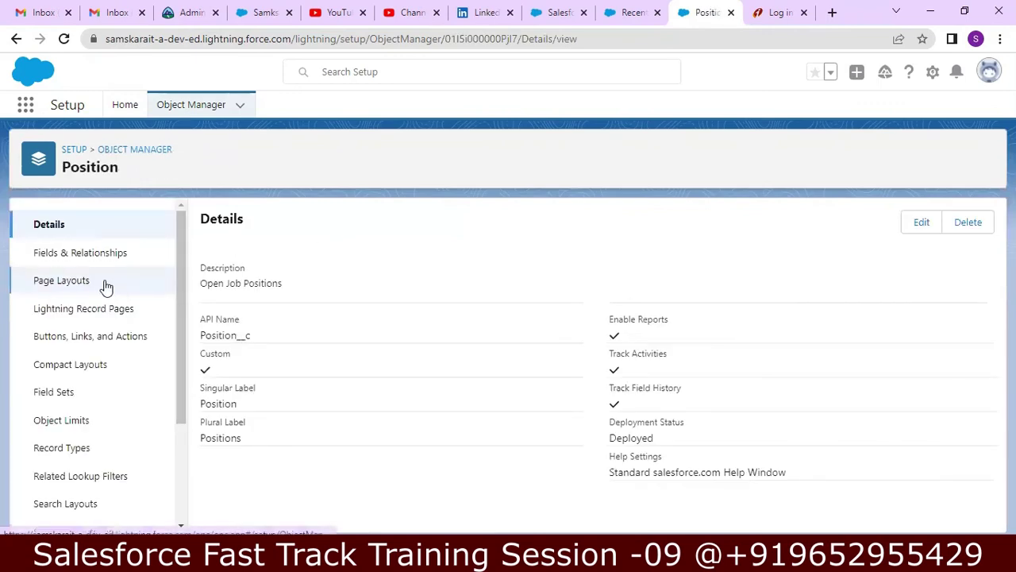
- Open Position Layout for editing from the Position object's Page Layouts
left_click(106, 286)
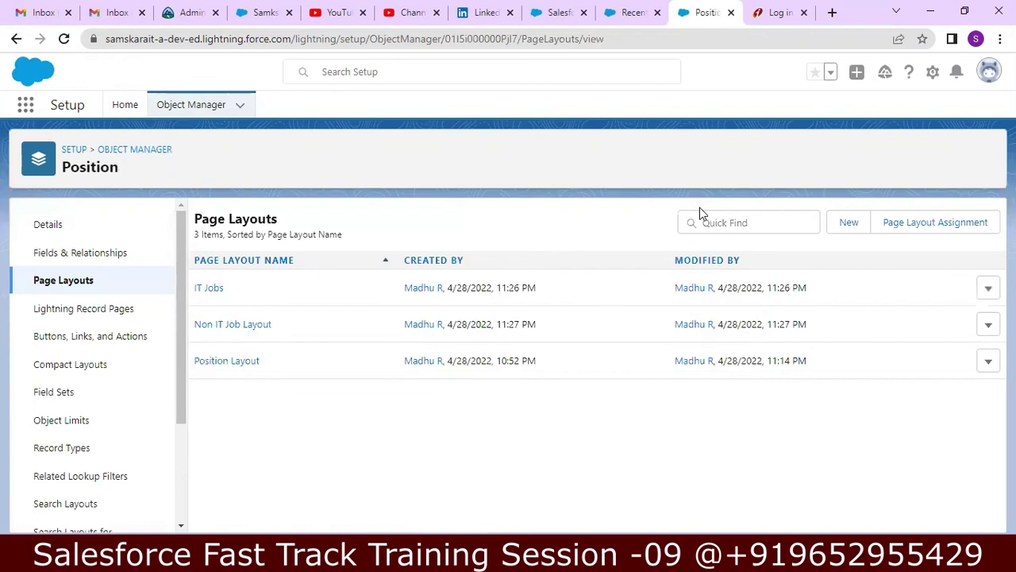
left_click(228, 367)
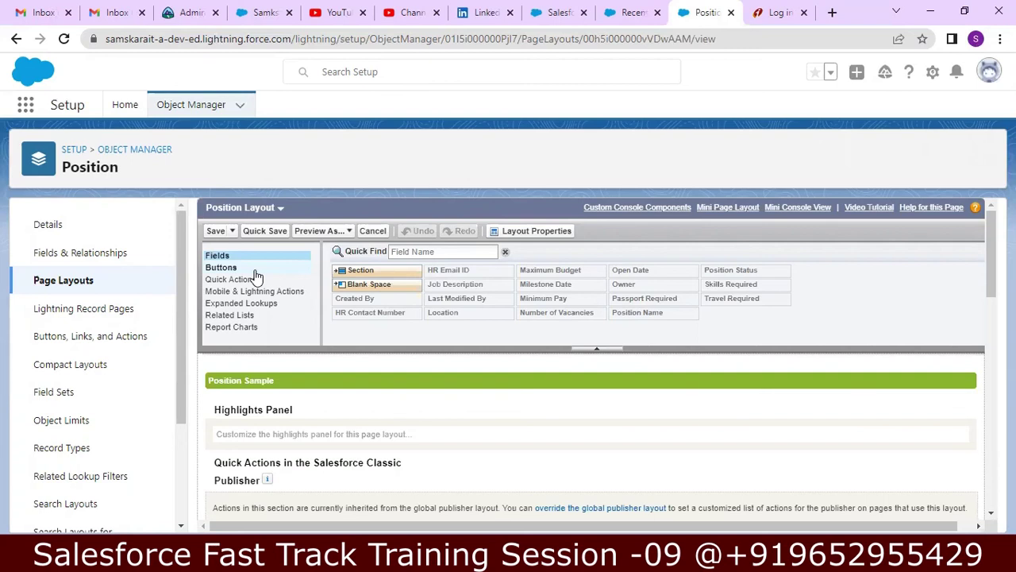
mouse_move(564, 289)
left_click(220, 270)
left_click(217, 256)
left_click(209, 270)
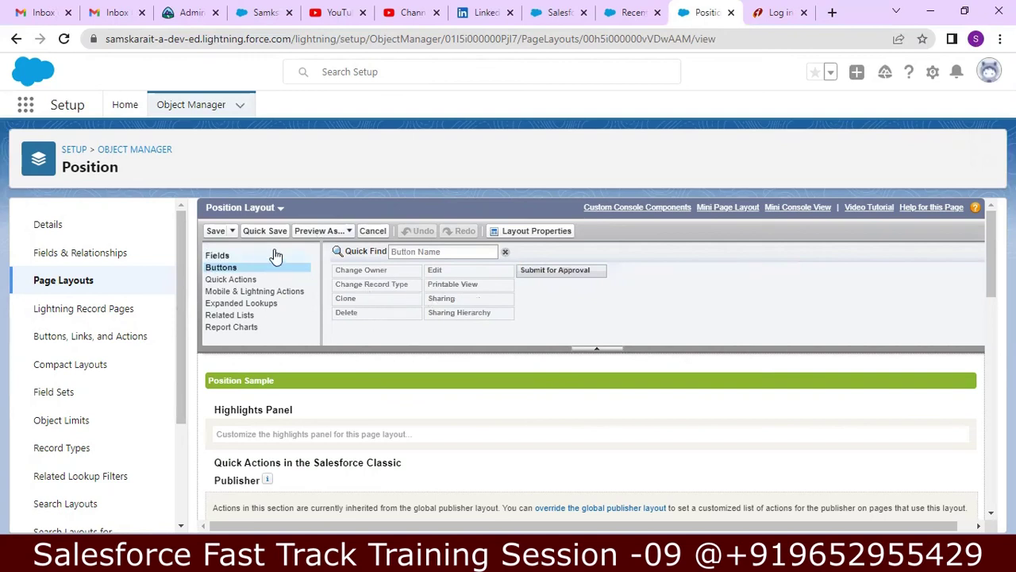
left_click(236, 281)
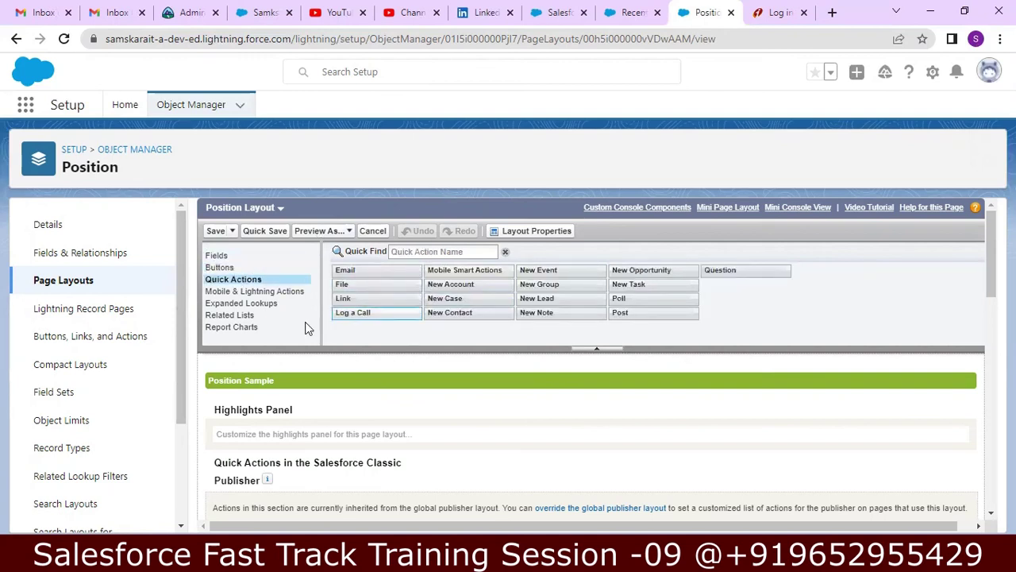
left_click(235, 297)
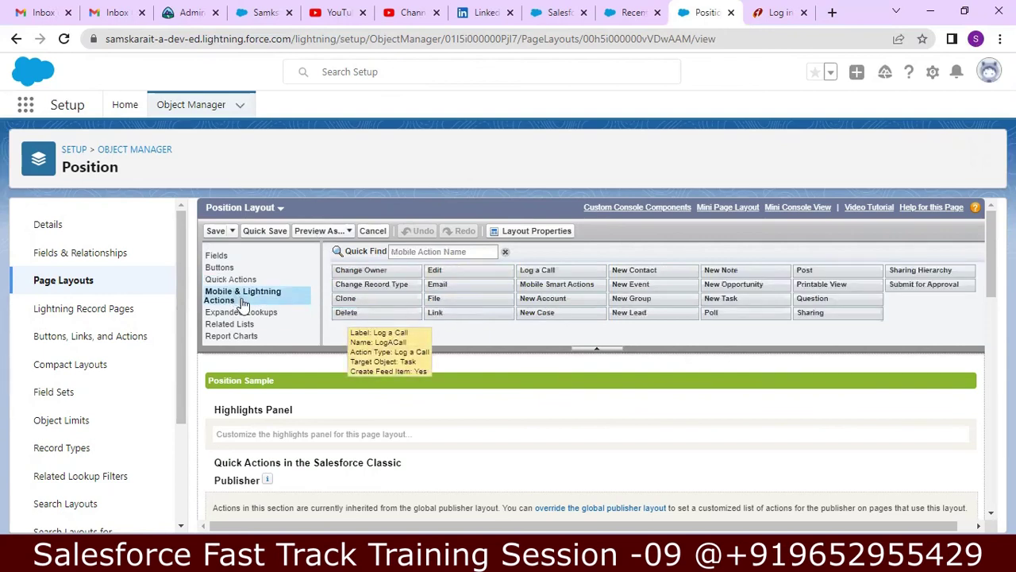
scroll(237, 310, "down", 5)
scroll(237, 309, "down", 2)
left_click(242, 283)
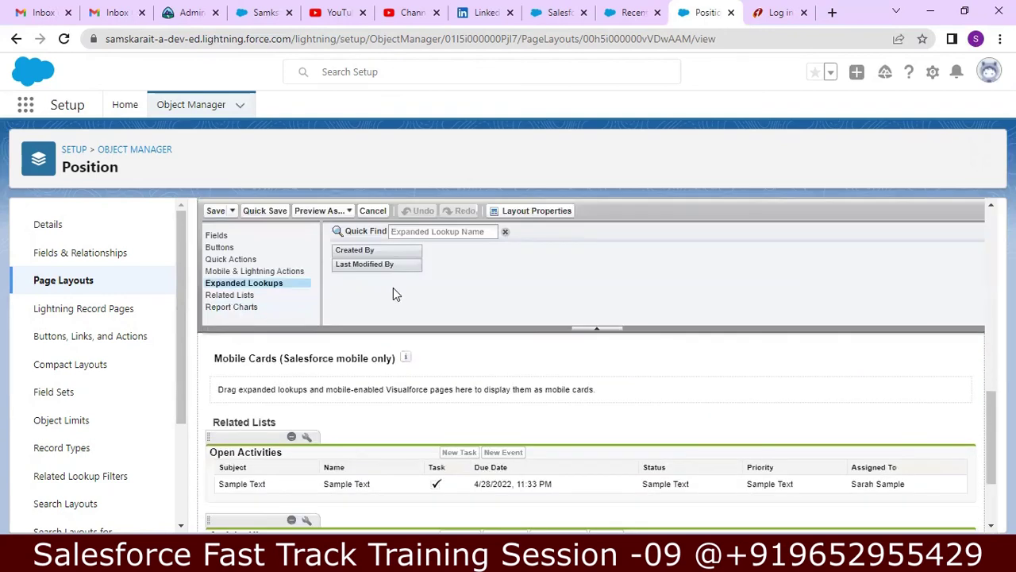
left_click(239, 299)
left_click(261, 307)
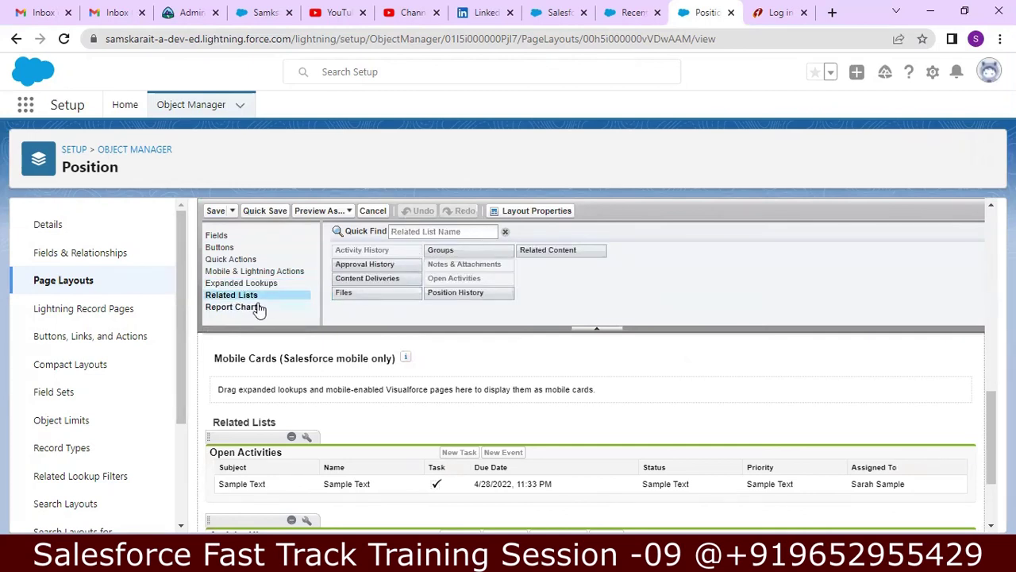
scroll(258, 310, "up", 5)
scroll(258, 310, "up", 1)
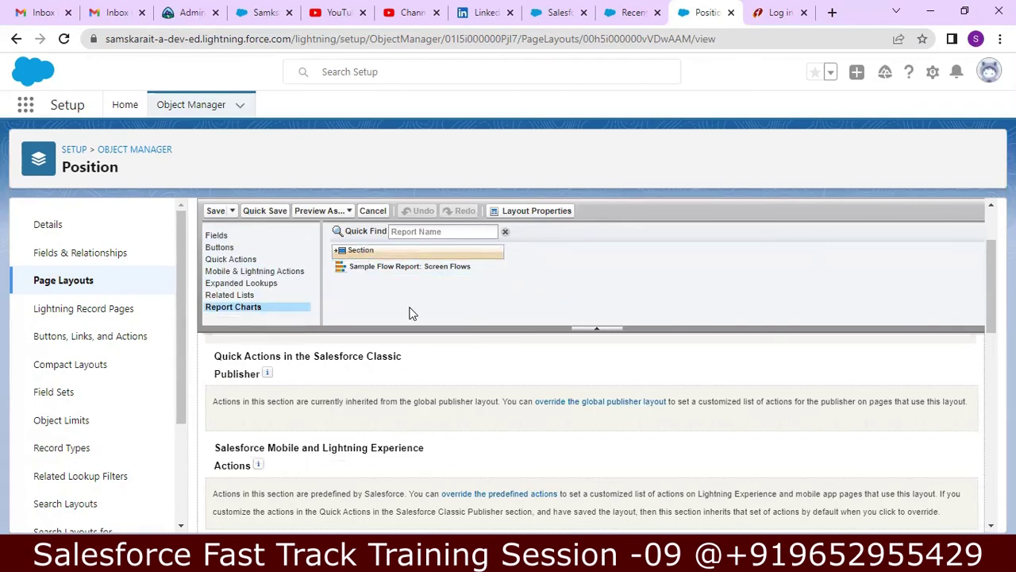
left_click_drag(992, 252, 980, 209)
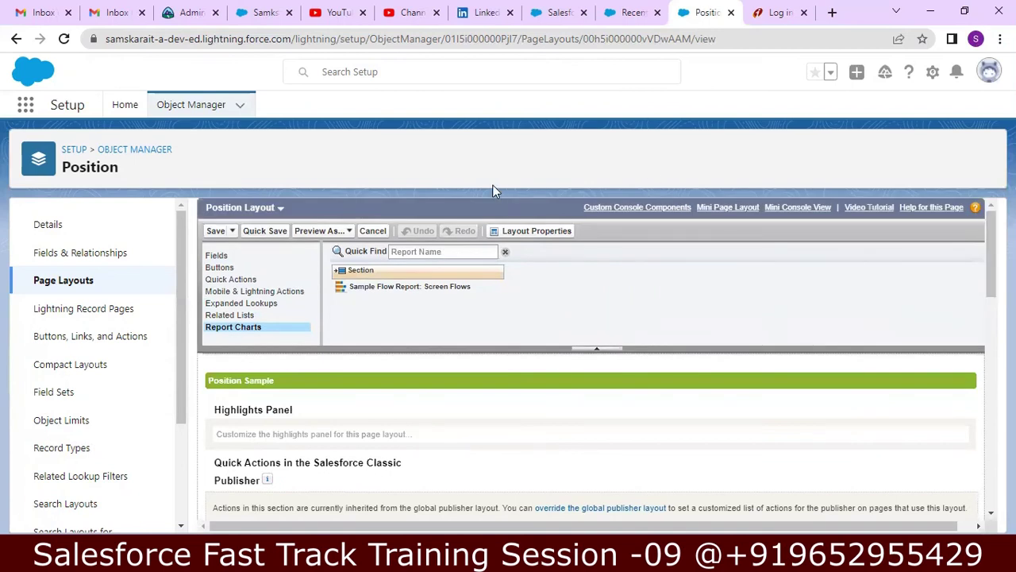
left_click(216, 256)
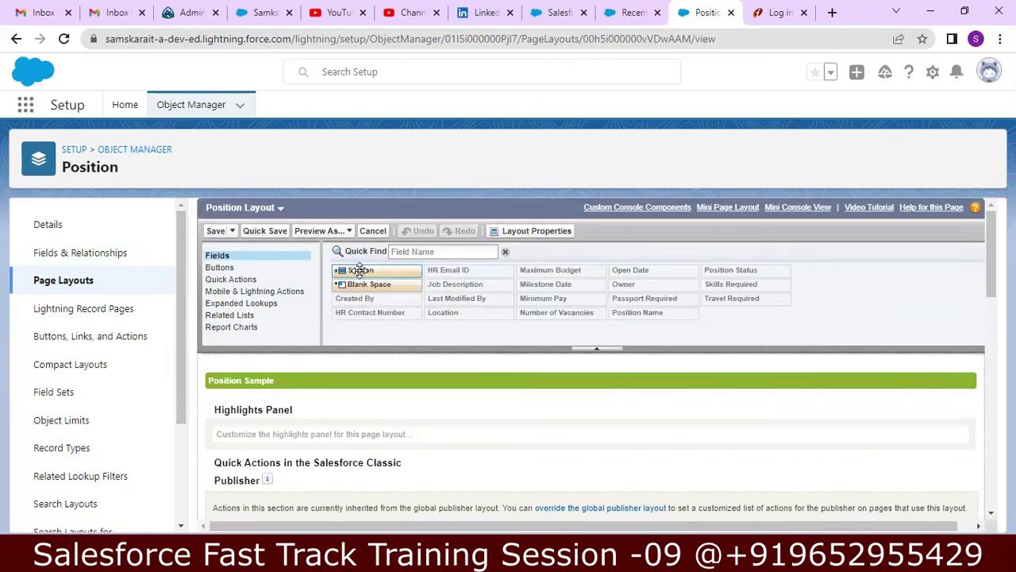
- Drag a new section into the layout at the Information section
left_click_drag(360, 270, 250, 418)
left_click_drag(400, 267, 305, 477)
scroll(988, 335, "down", 3)
left_click_drag(989, 335, 989, 347)
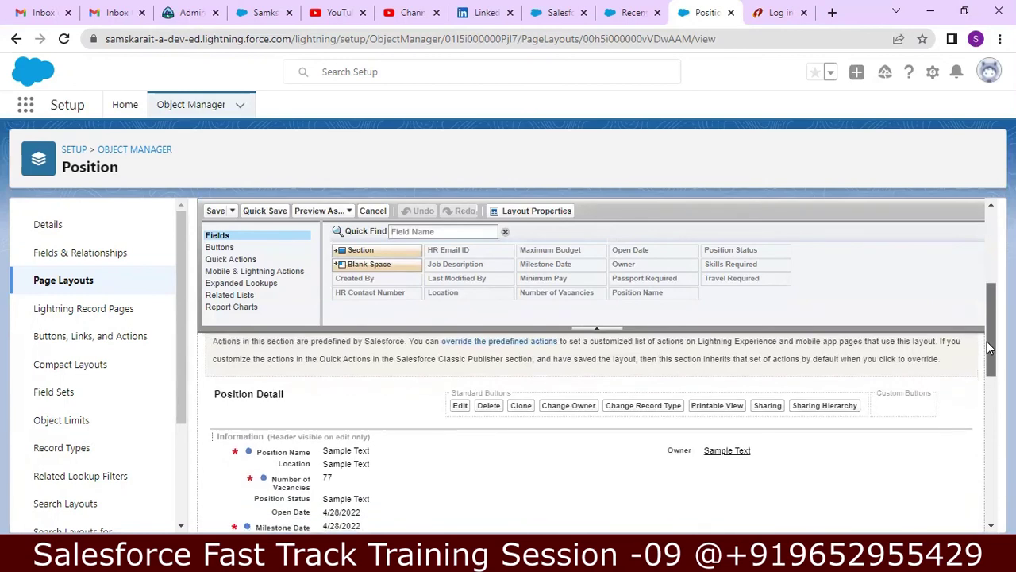
left_click_drag(370, 250, 305, 428)
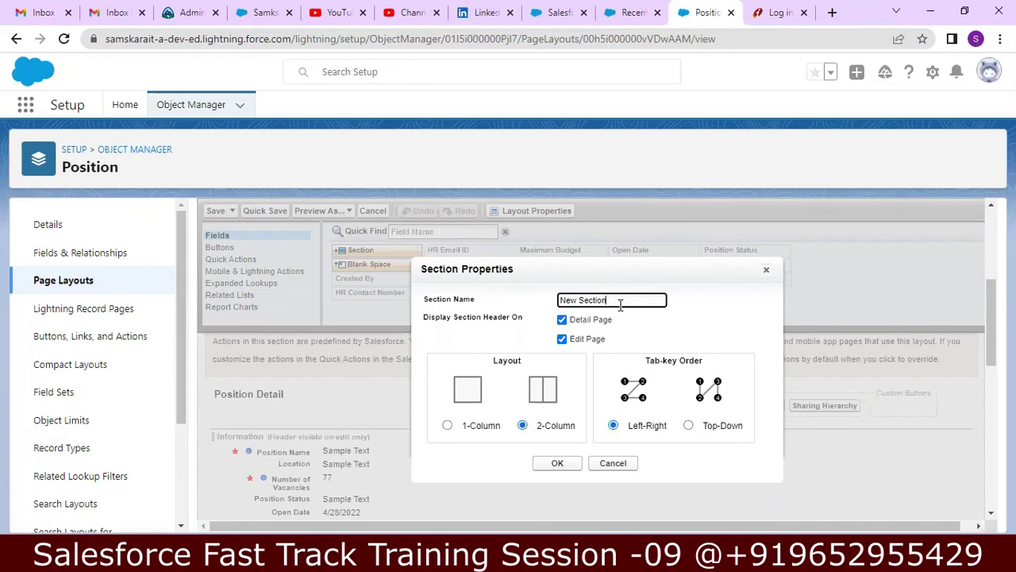
- Name the section Position Basic Details, keep 2-Column with Left-Right tab order, and confirm
key("BackSpace")
key("BackSpace")
key("BackSpace")
key("BackSpace")
key("BackSpace")
key("BackSpace")
key("BackSpace")
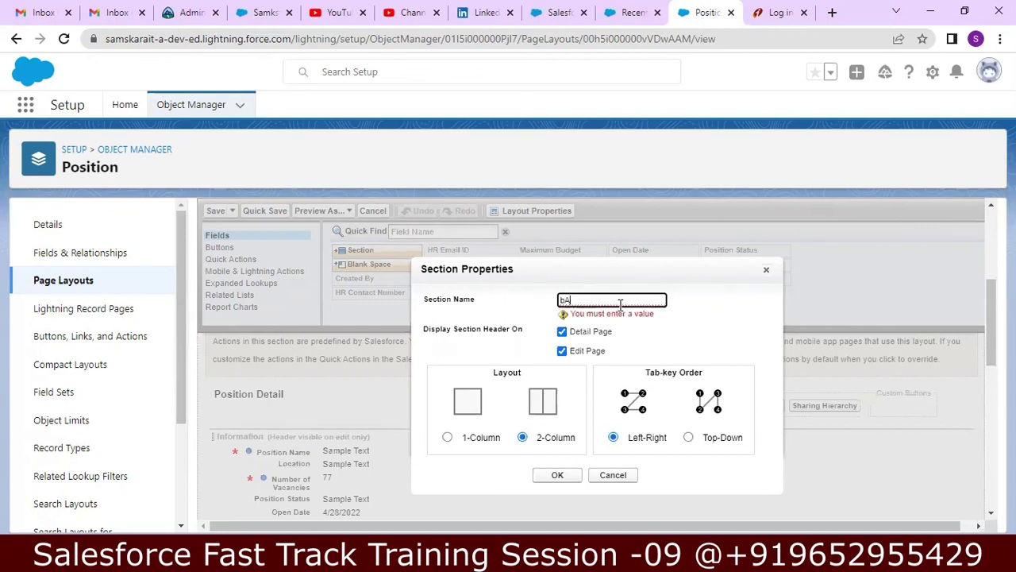
type("Basic P")
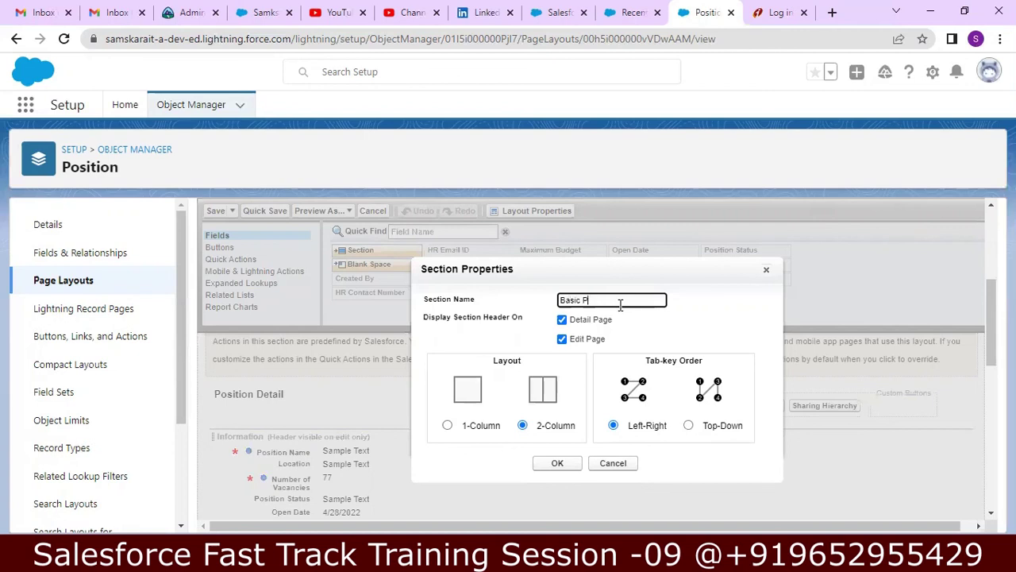
type("p")
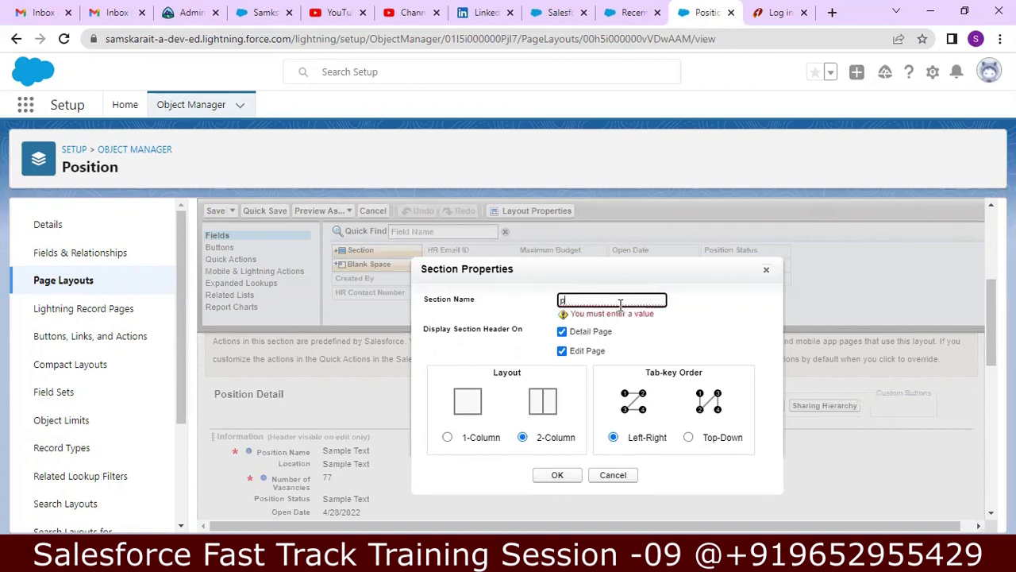
type("P")
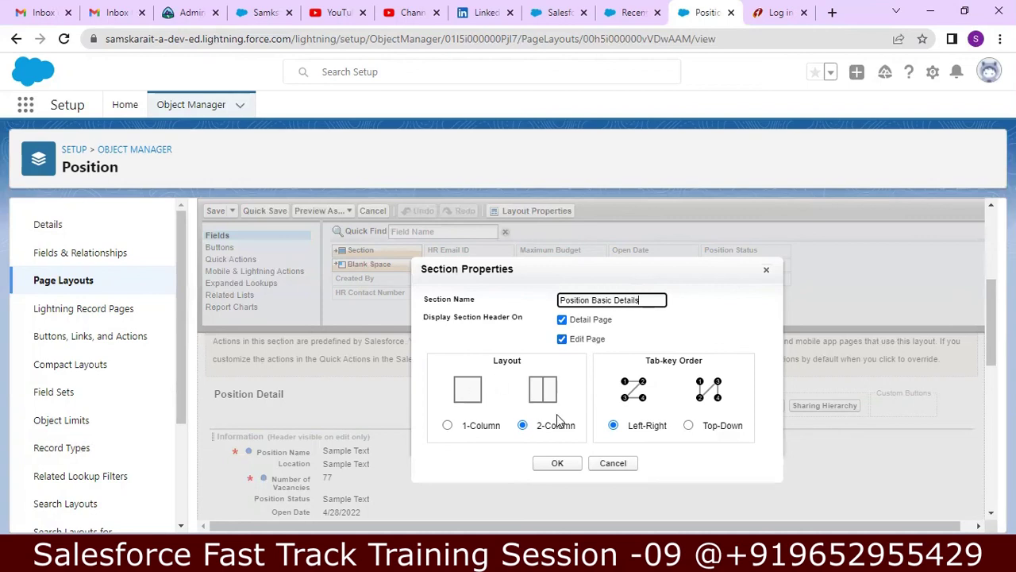
left_click(448, 426)
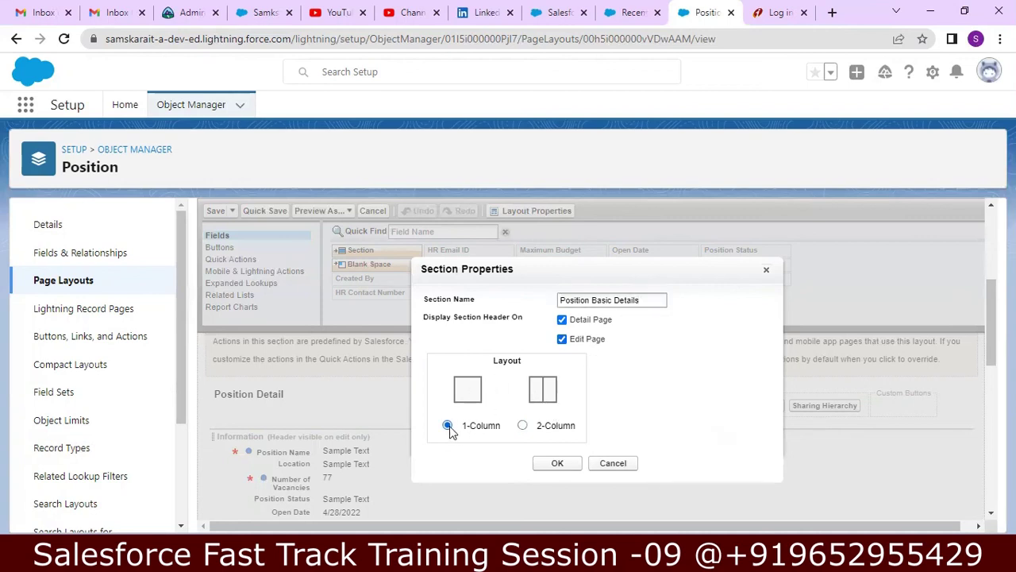
left_click(522, 425)
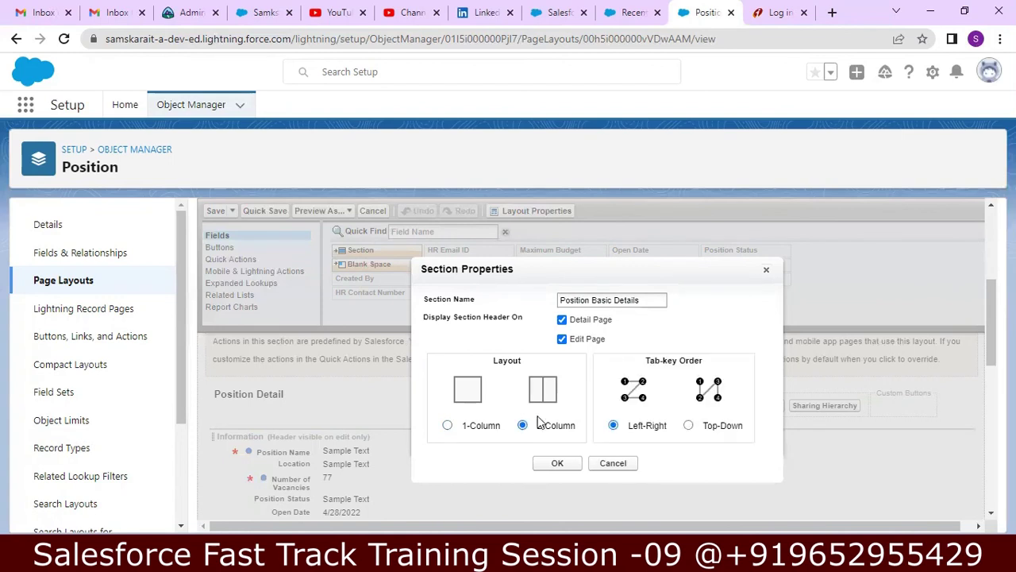
left_click(448, 426)
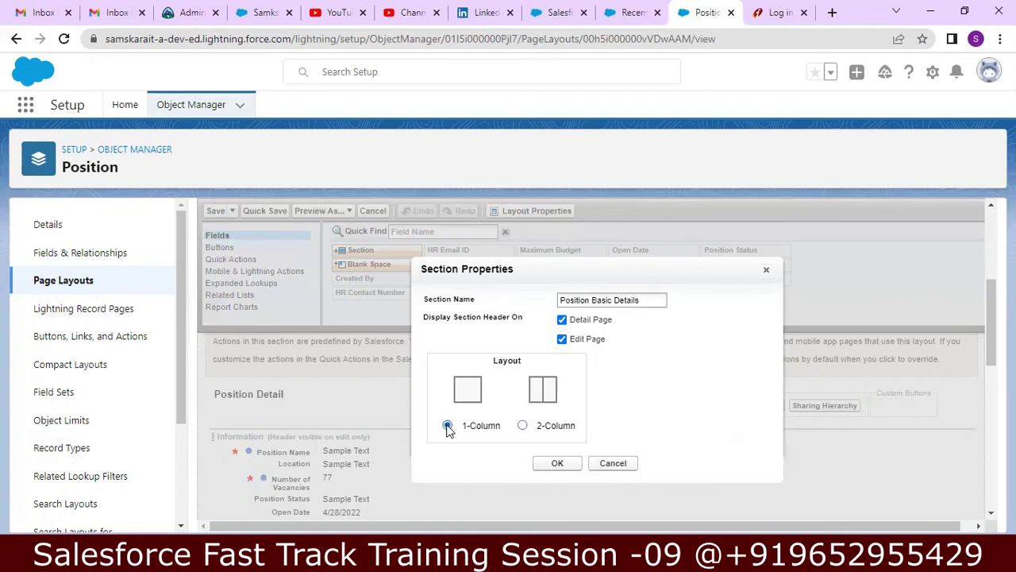
left_click(524, 426)
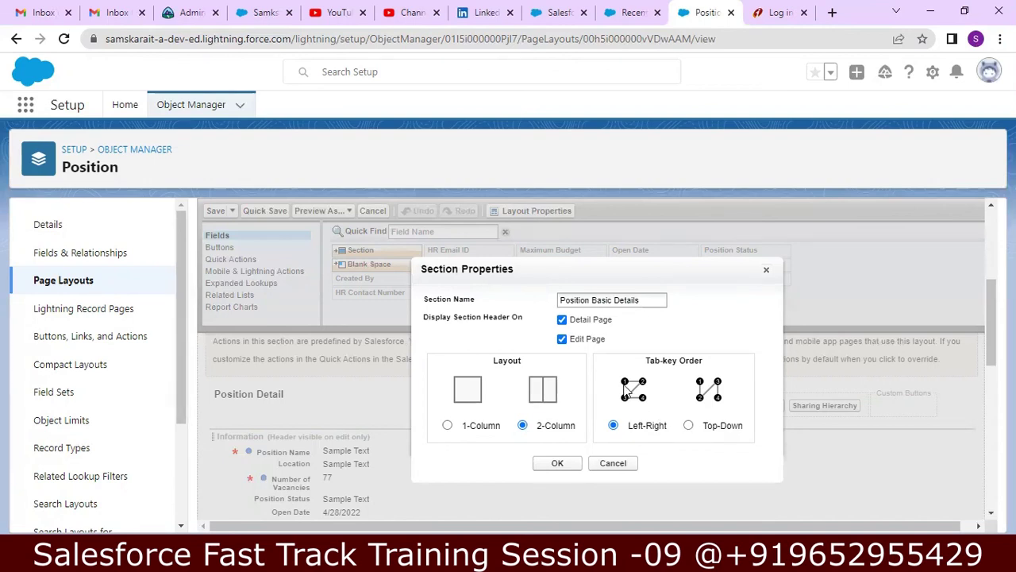
left_click(567, 466)
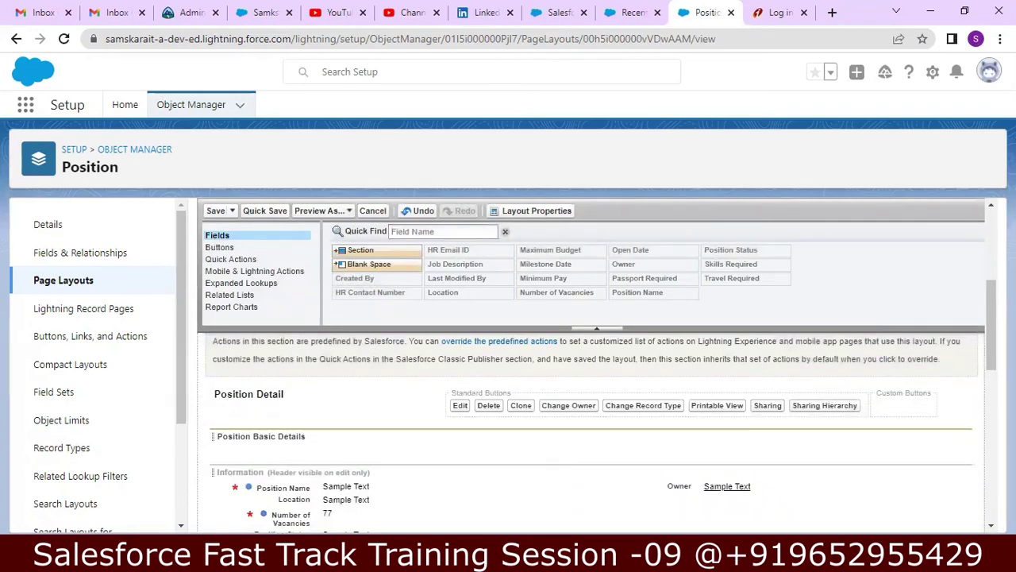
scroll(991, 325, "down", 1)
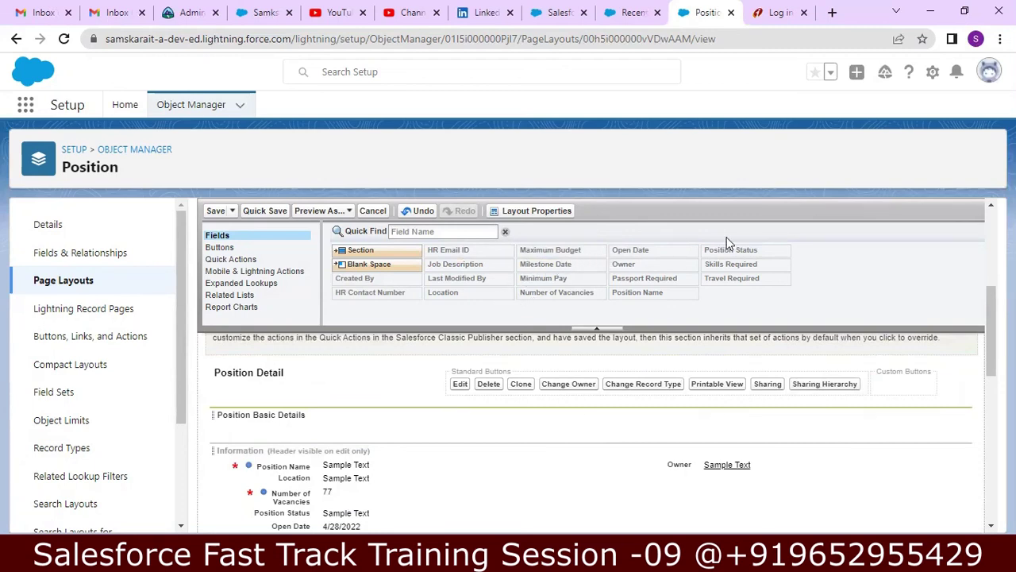
mouse_move(717, 256)
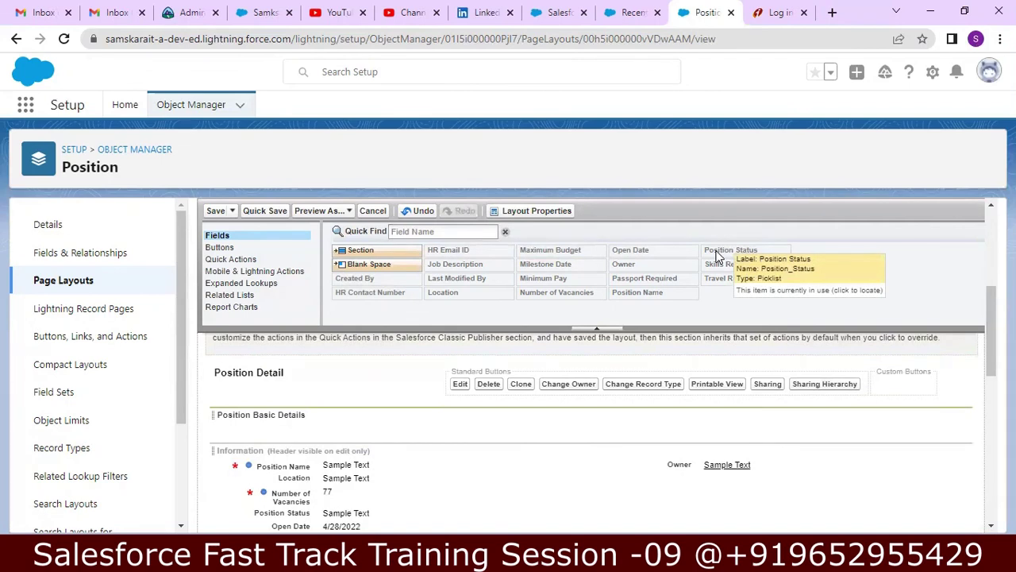
left_click_drag(717, 255, 807, 419)
left_click(808, 423)
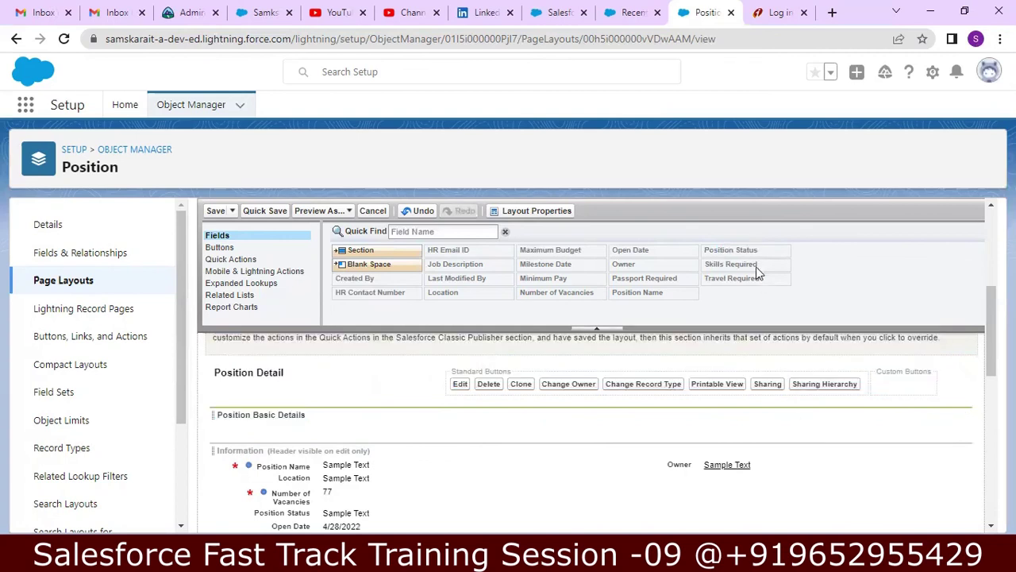
mouse_move(747, 252)
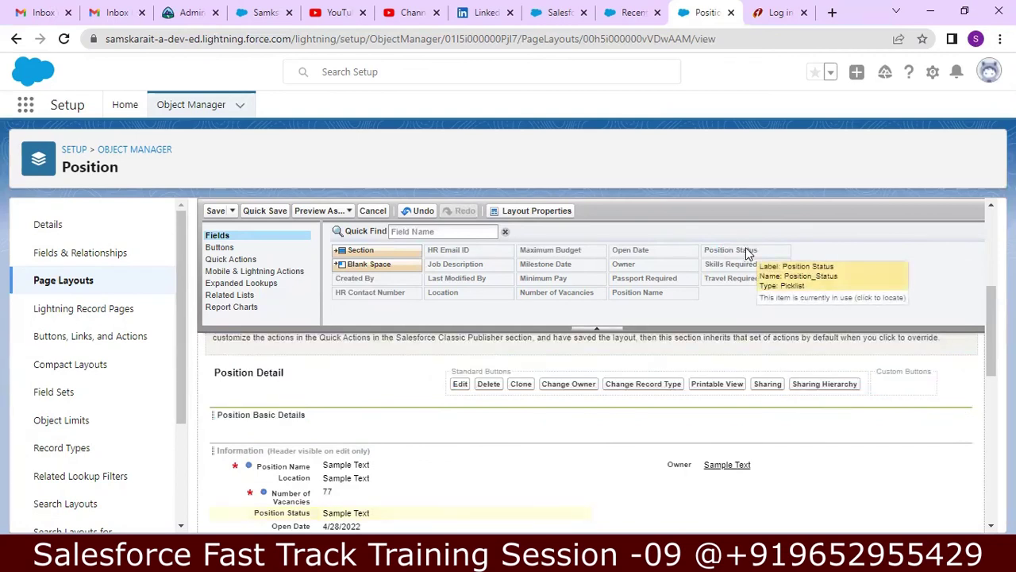
left_click_drag(746, 253, 495, 437)
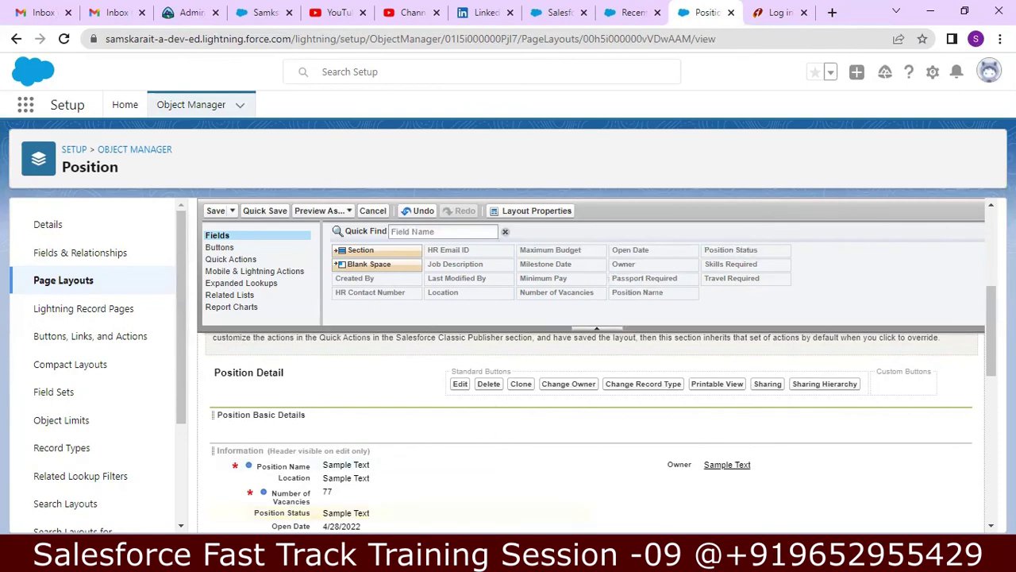
scroll(592, 429, "down", 5)
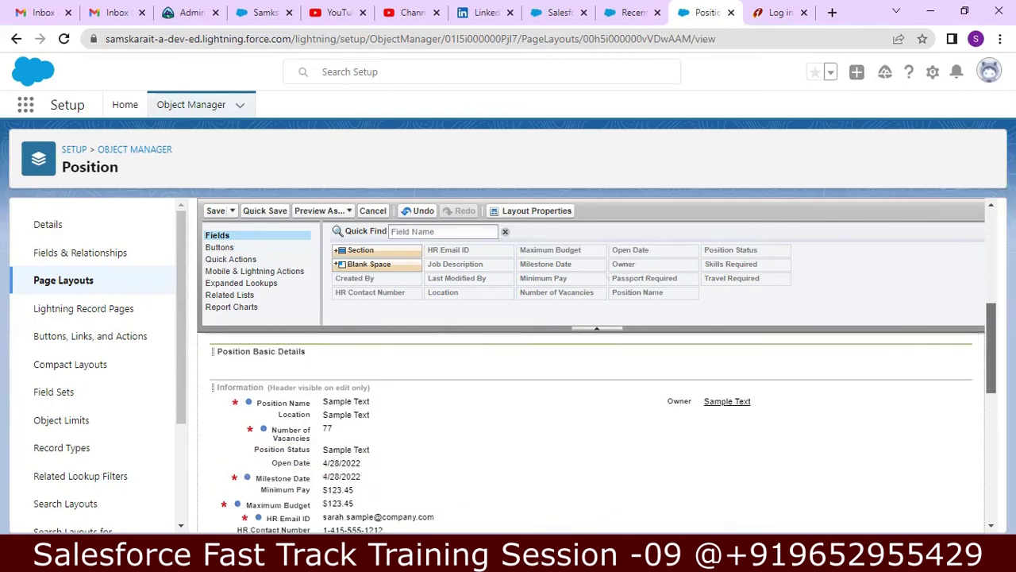
scroll(592, 429, "down", 2)
scroll(592, 429, "up", 10)
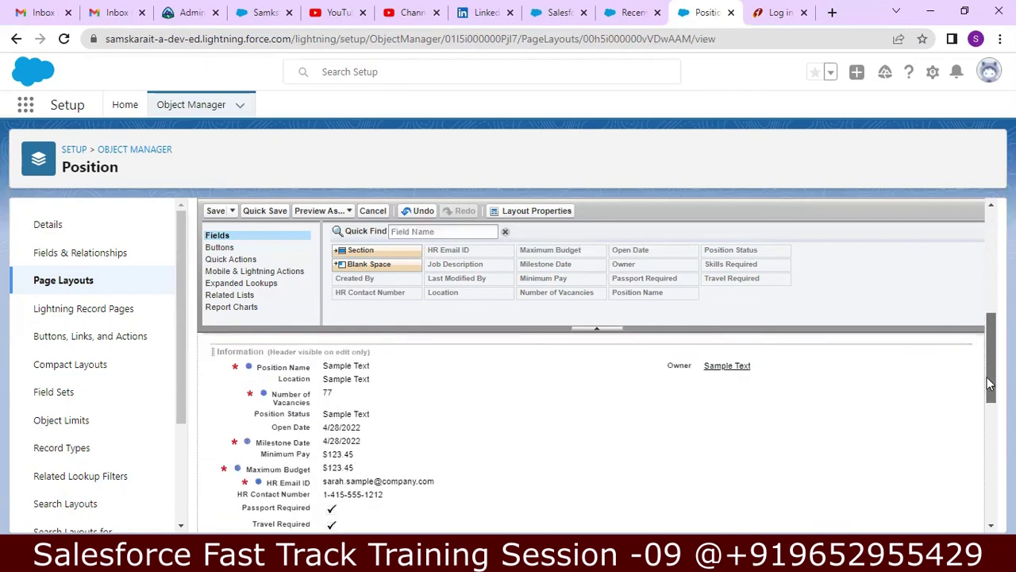
scroll(591, 429, "down", 1)
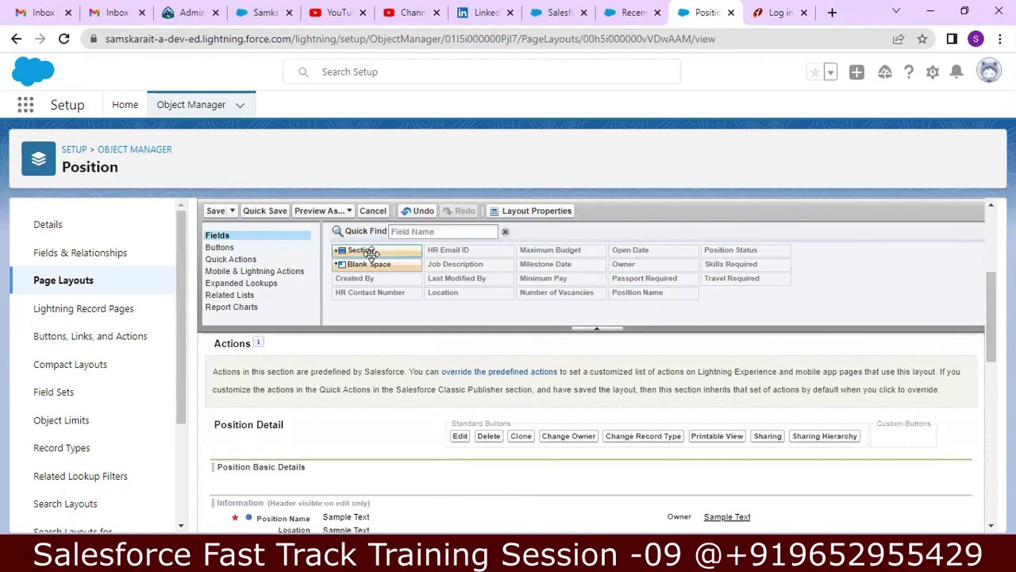
- Drop a new section below Position Basic Details, rename it 'Position Dates', and confirm
left_click_drag(371, 250, 333, 453)
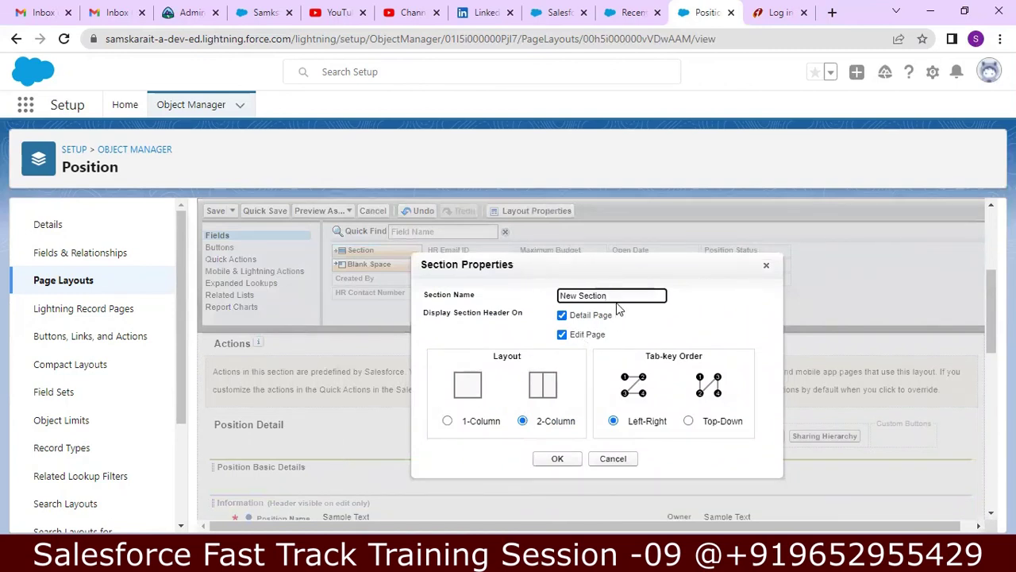
key("BackSpace")
key("BackSpace")
key("BackSpace")
key("BackSpace")
key("BackSpace")
key("BackSpace")
key("BackSpace")
key("BackSpace")
key("BackSpace")
key("BackSpace")
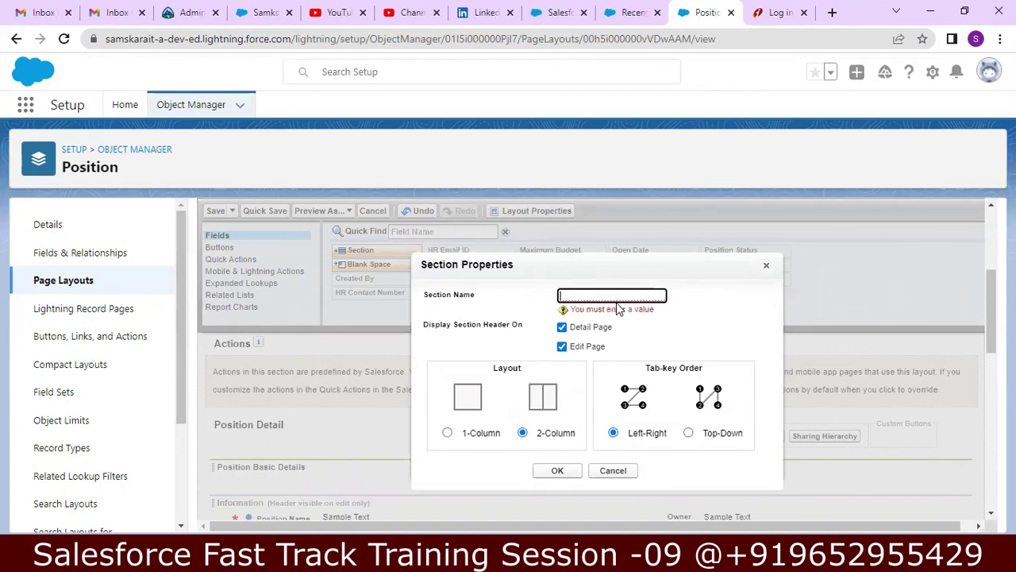
type("Pos")
type("ito")
type("ion D")
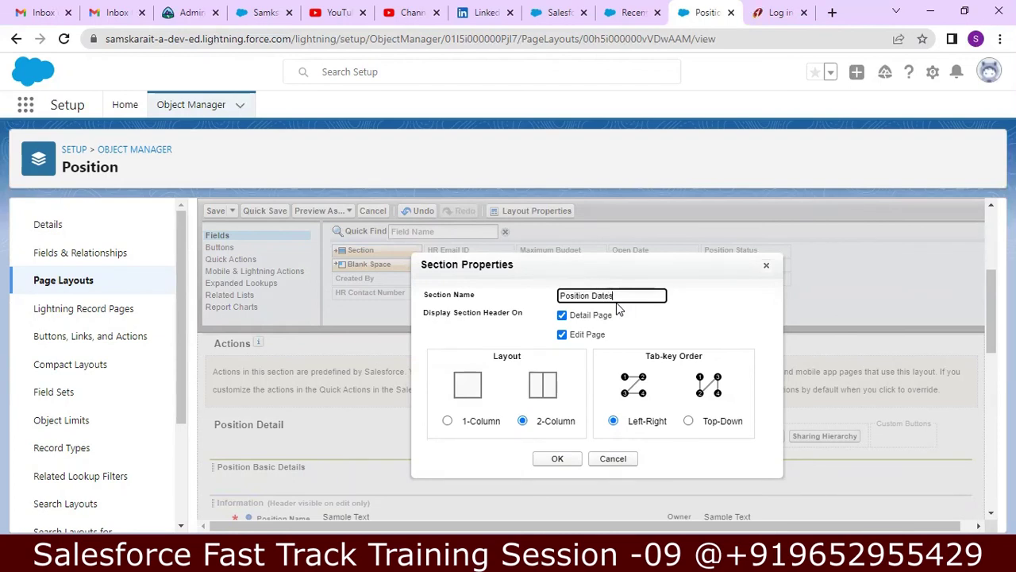
type("ates")
left_click(558, 459)
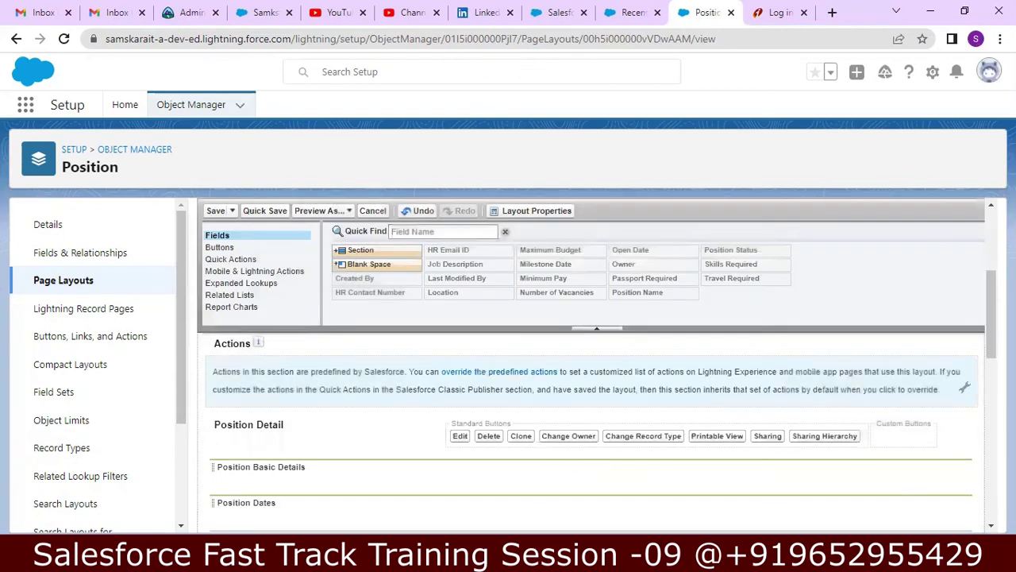
scroll(595, 429, "down", 1)
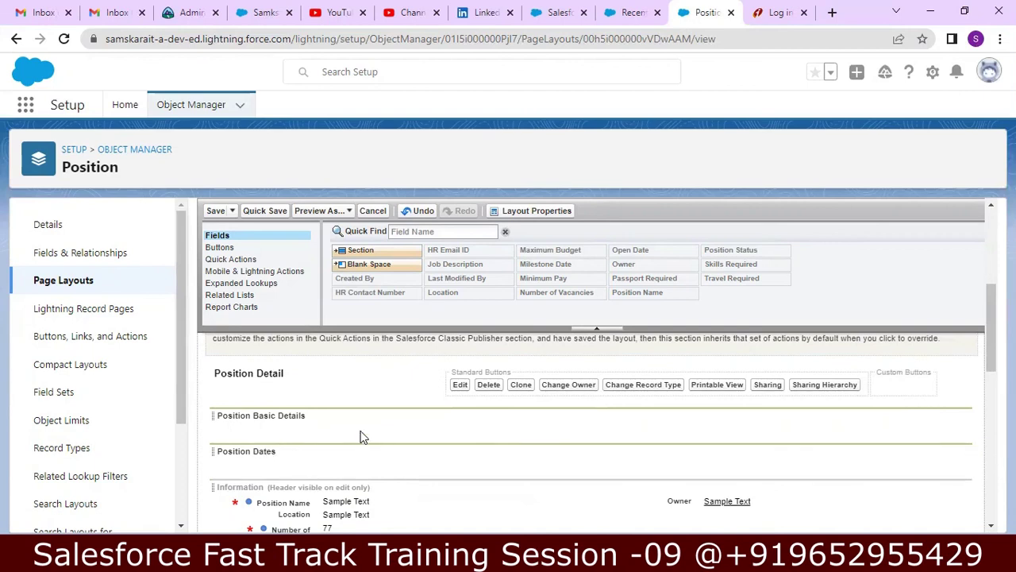
- Add a new layout section named 'HR Contacts' below Position Dates
left_click_drag(393, 250, 405, 397)
left_click_drag(309, 461, 309, 461)
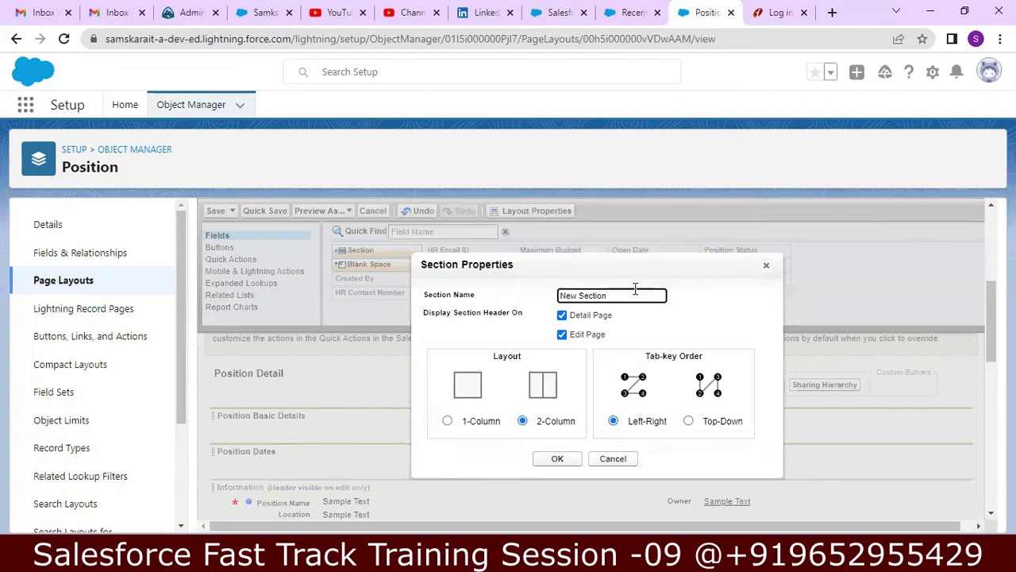
key("BackSpace")
key("BackSpace")
key("BackSpace")
key("BackSpace")
key("BackSpace")
key("BackSpace")
key("BackSpace")
key("BackSpace")
key("BackSpace")
key("BackSpace")
type("HR Contacts")
left_click(557, 459)
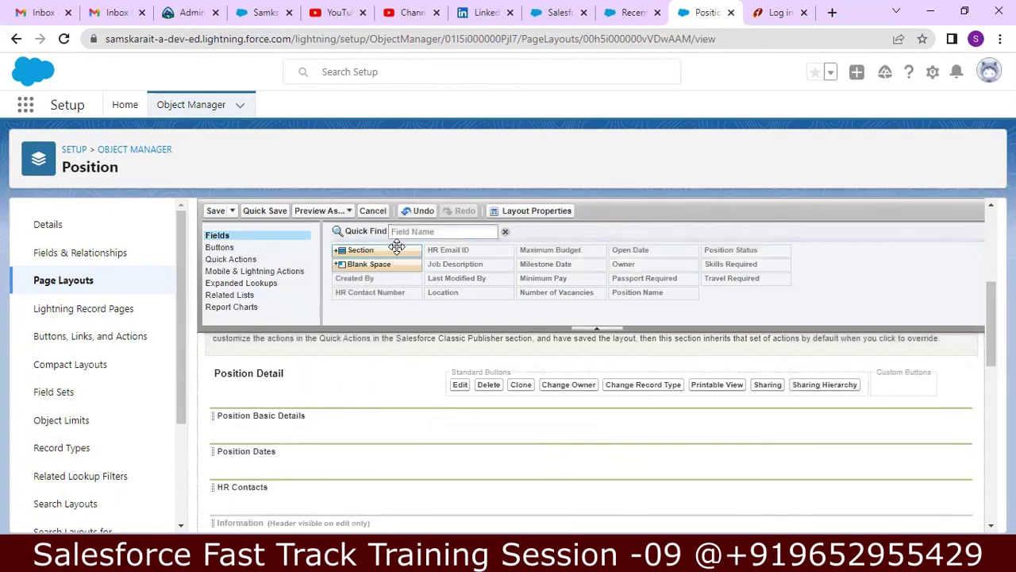
- Insert a 'Salary Details' section above HR Contacts
left_click_drag(392, 249, 446, 405)
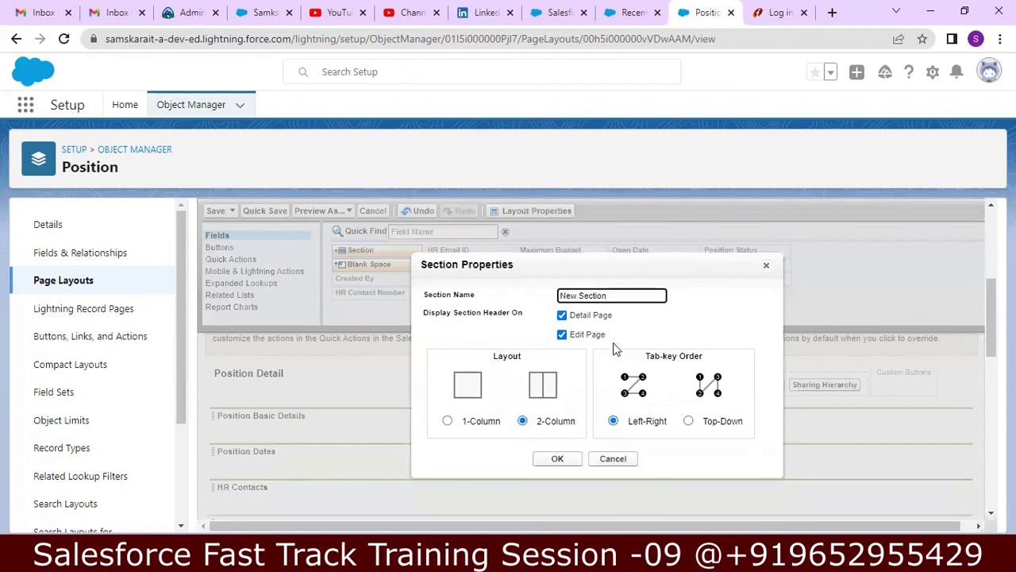
key("BackSpace")
key("BackSpace")
key("BackSpace")
key("BackSpace")
key("BackSpace")
key("BackSpace")
key("BackSpace")
key("BackSpace")
key("BackSpace")
key("BackSpace")
key("BackSpace")
type("Salary De")
left_click(567, 460)
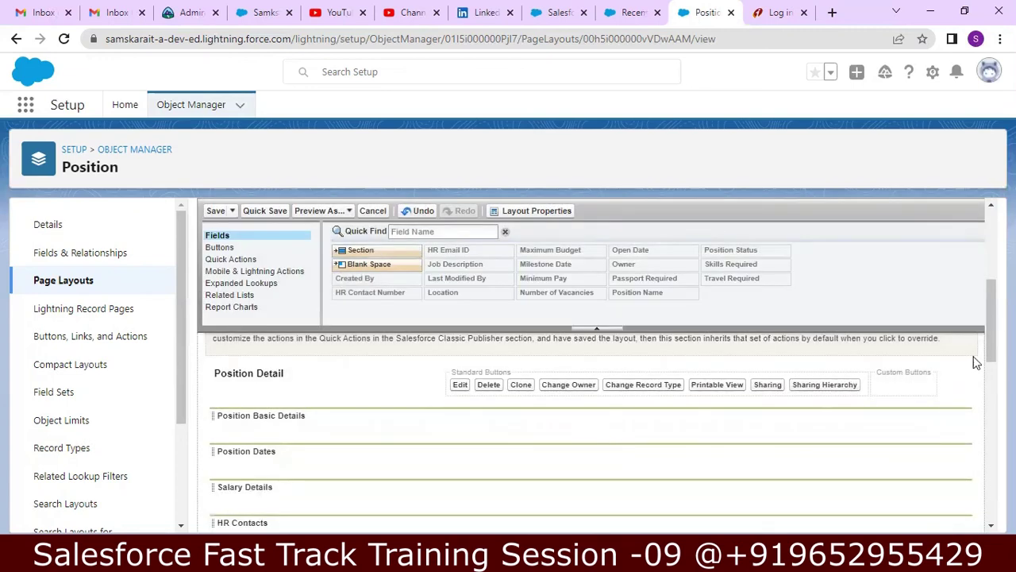
- Add a 'Travel Details' section below HR Contacts
left_click_drag(991, 347, 991, 361)
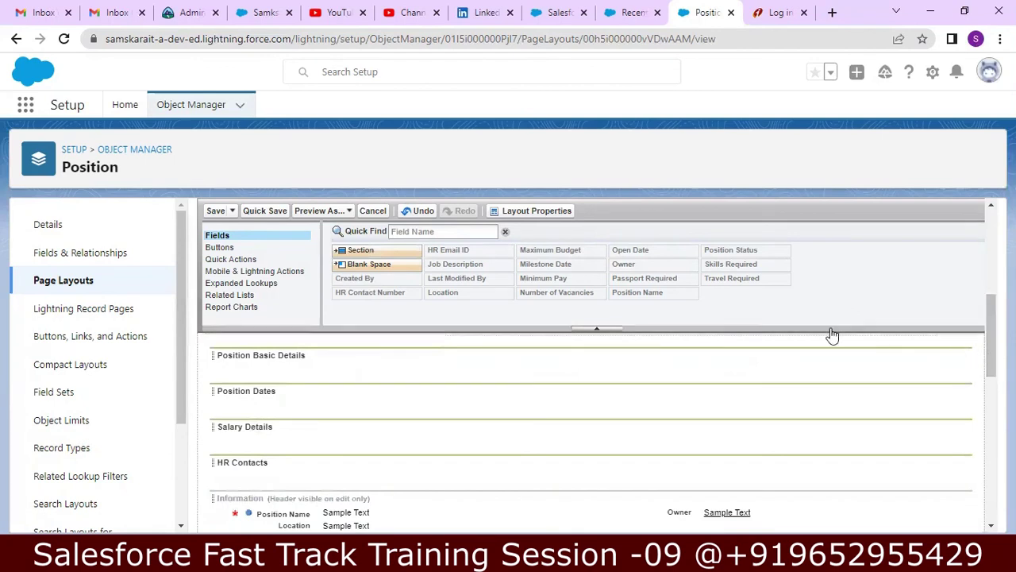
left_click_drag(361, 249, 405, 457)
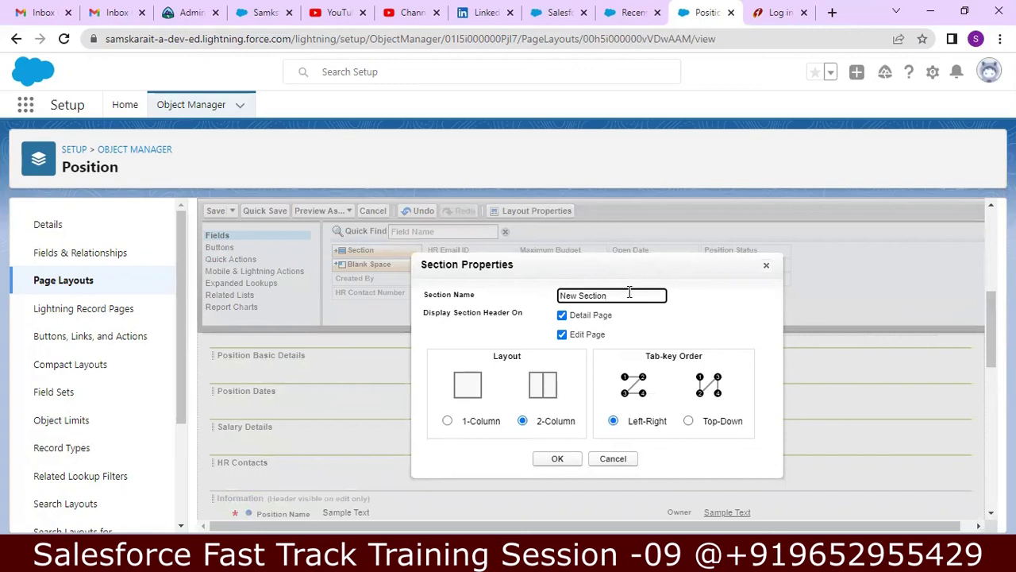
key("BackSpace")
key("BackSpace")
key("BackSpace")
key("BackSpace")
key("BackSpace")
key("BackSpace")
key("BackSpace")
key("BackSpace")
key("BackSpace")
key("BackSpace")
type("Travel Det")
left_click(548, 461)
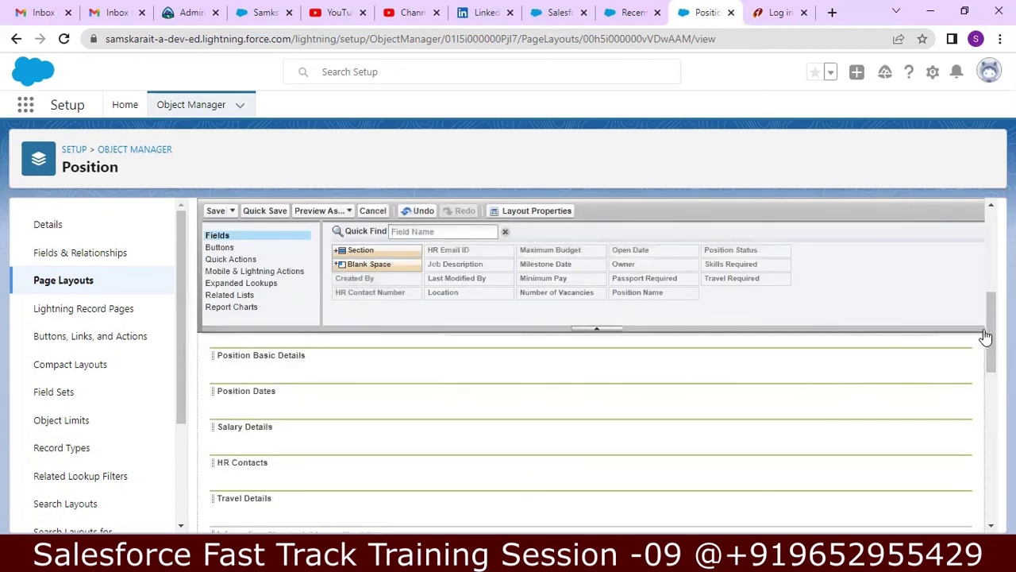
- Scroll through the Position Layout to review the five custom sections above Information
scroll(990, 336, "down", 1)
left_click_drag(990, 337, 977, 370)
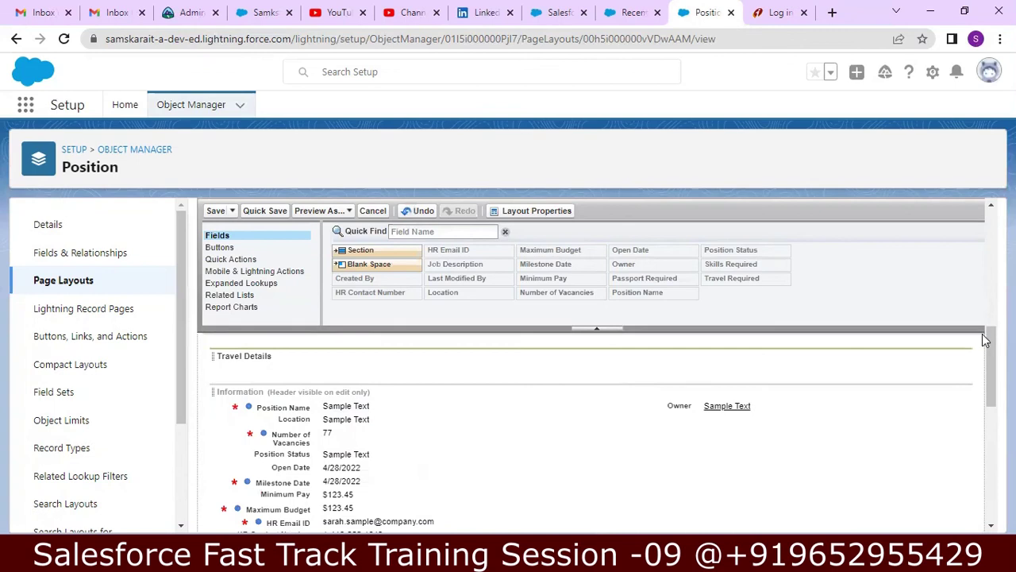
left_click_drag(989, 350, 991, 262)
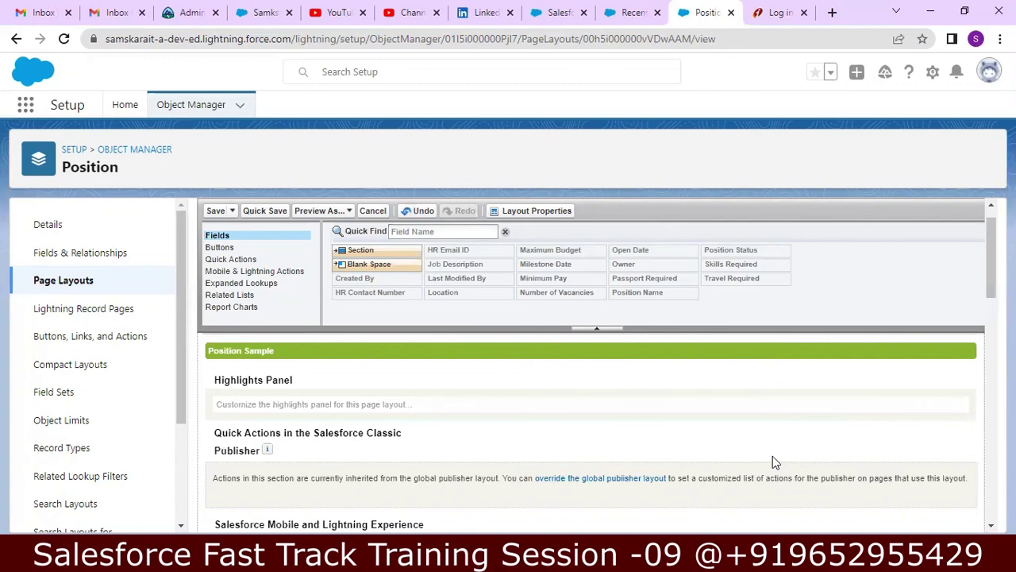
left_click(930, 11)
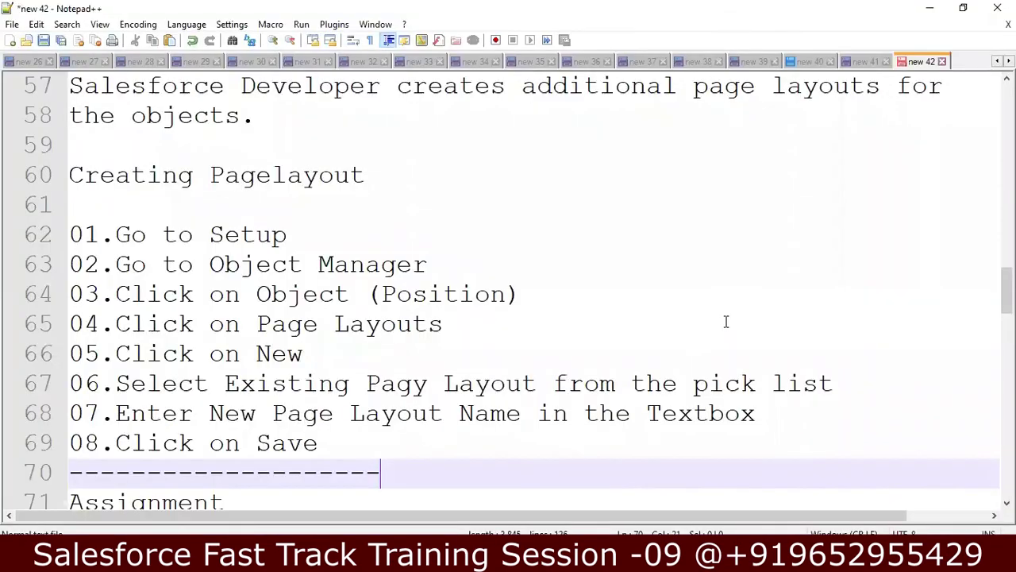
key("Up")
key("Up")
key("Up")
key("Up")
key("Up")
key("Up")
key("Up")
key("Up")
key("Up")
key("Up")
key("Up")
key("Up")
key("Up")
key("Up")
key("Up")
key("Up")
key("Up")
key("Up")
key("Up")
key("Up")
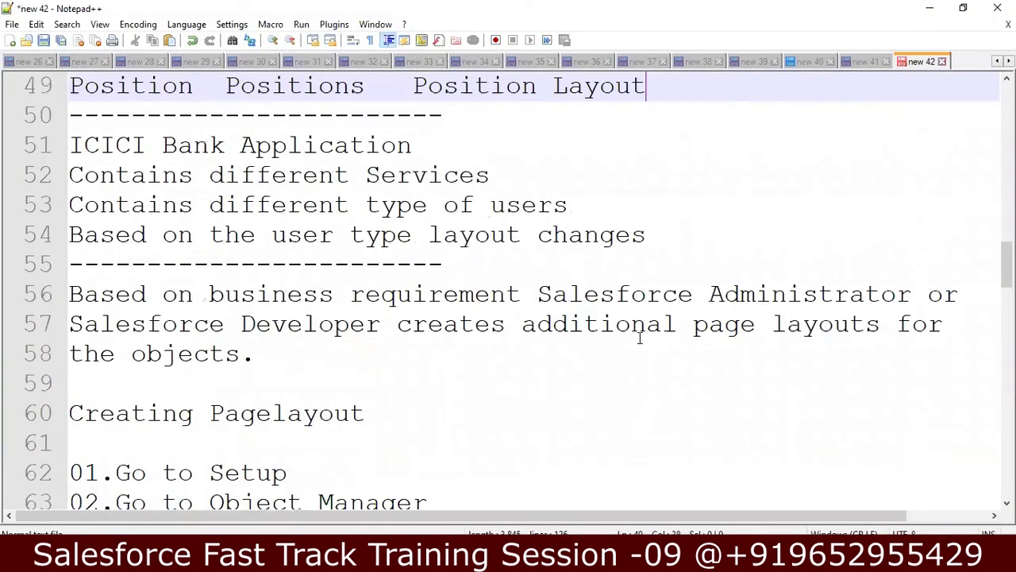
key("Up")
key("Up")
key("Up")
key("Up")
key("Up")
key("Down")
key("Down")
key("Down")
key("Down")
key("Down")
key("Down")
key("Down")
key("Down")
key("Down")
key("Down")
key("Down")
key("Down")
key("Down")
key("Down")
key("Down")
key("Down")
key("Down")
key("Down")
key("Down")
key("Down")
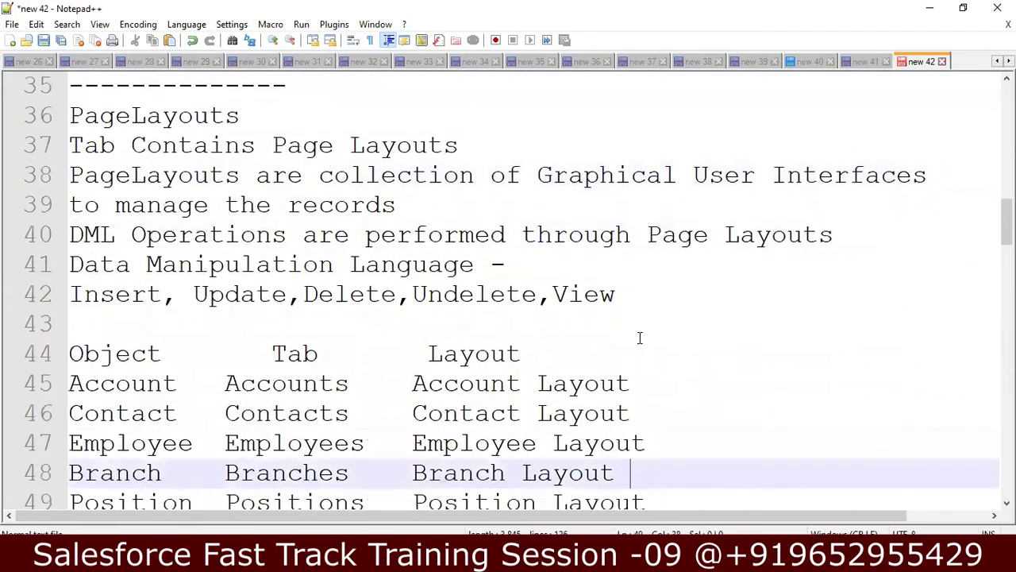
key("Down")
key("Down")
key("Down")
key("Down")
key("Down")
key("Down")
key("Down")
key("Down")
key("Down")
key("Down")
key("Down")
key("Down")
key("Down")
key("Down")
key("Down")
key("Down")
key("Down")
key("Down")
key("Down")
key("Down")
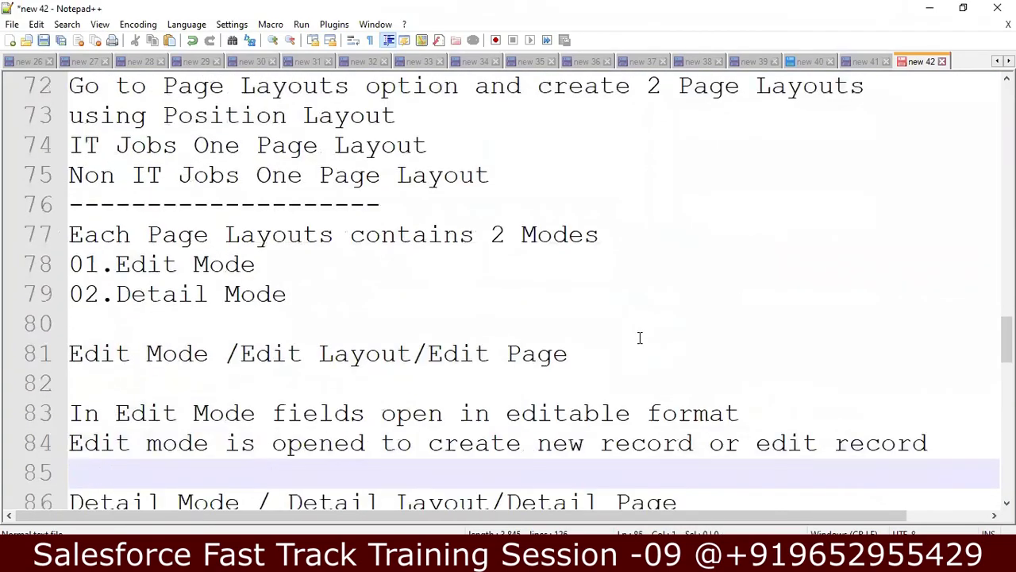
key("Down")
key("Down")
key("Down")
key("Down")
key("Down")
key("Down")
key("Down")
key("Down")
key("Down")
key("Down")
key("Down")
key("Down")
key("Down")
key("Down")
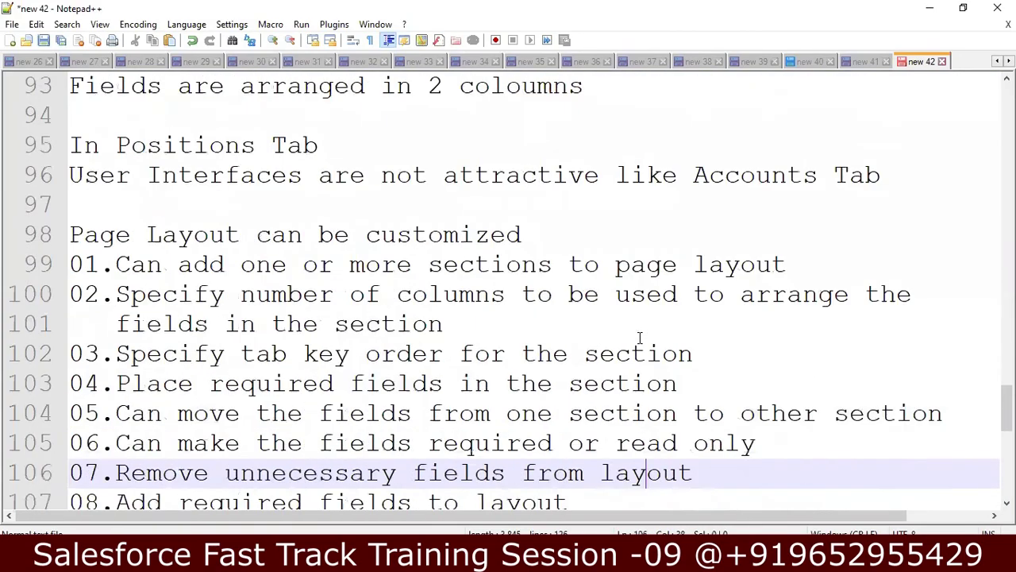
key("Down")
key("Down")
key("Down")
key("Down")
key("Down")
key("Down")
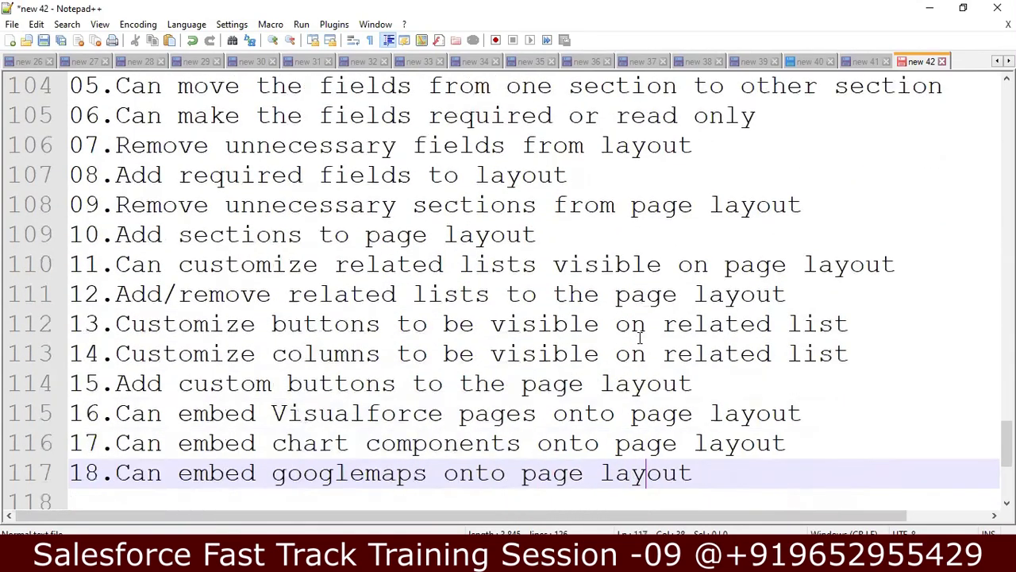
key("Up")
key("Up")
key("Up")
key("Up")
key("Up")
key("Up")
key("Up")
key("Up")
key("Up")
key("Up")
key("Up")
key("Up")
key("Up")
key("Up")
key("Up")
key("Up")
key("Up")
key("Up")
key("Up")
key("Up")
key("Up")
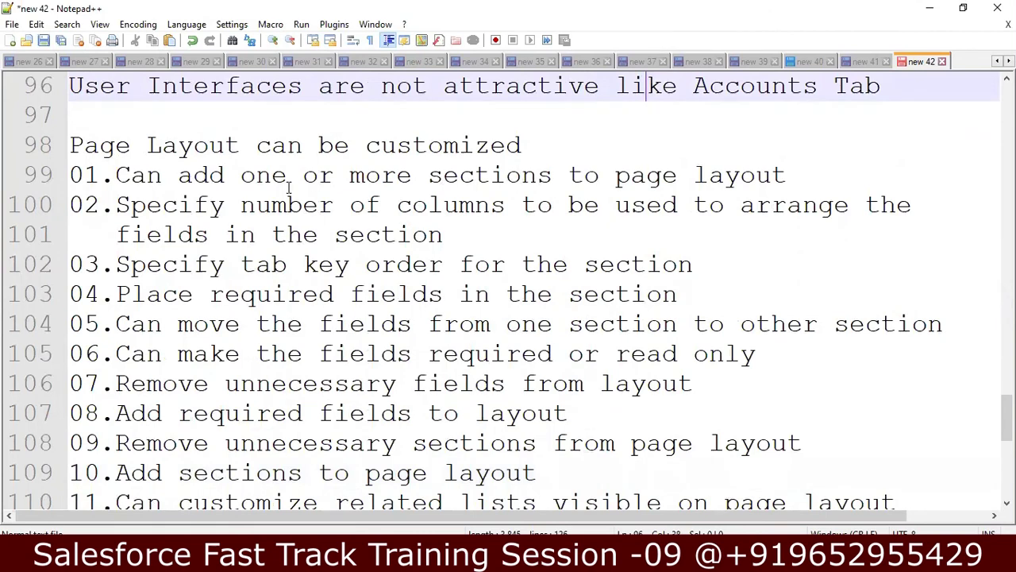
left_click(271, 204)
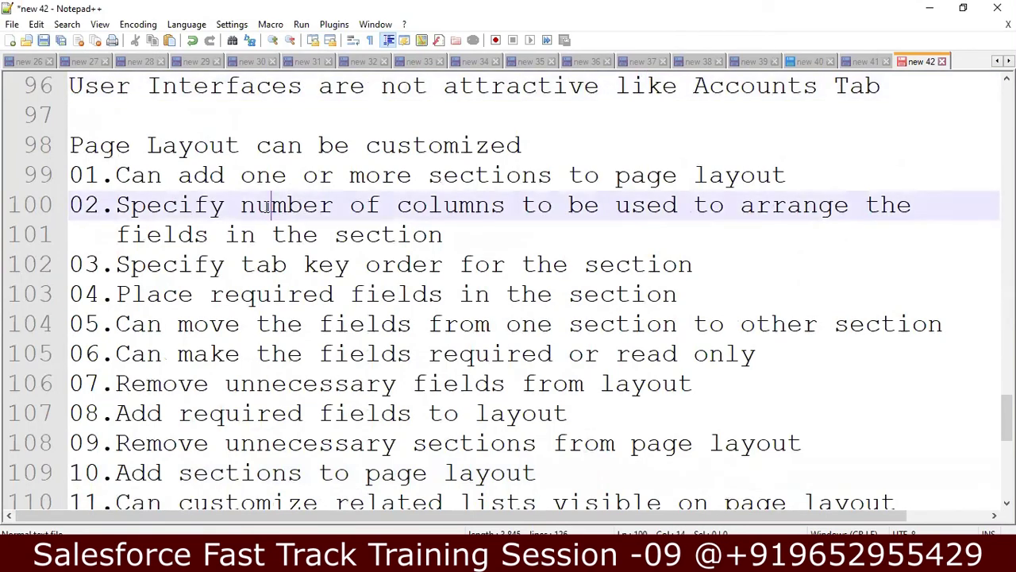
key("Down")
key("Down")
key("Down")
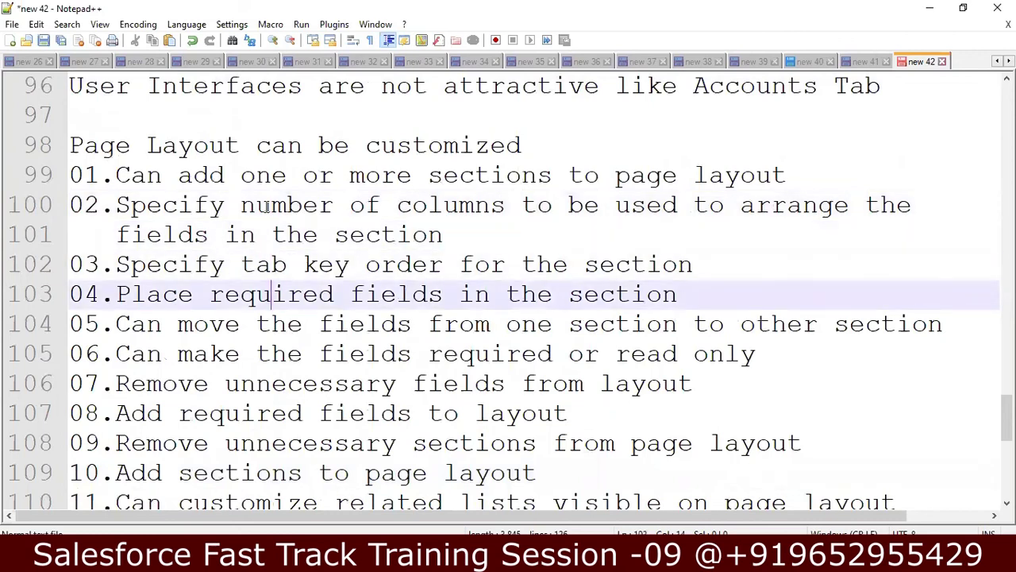
key("Down")
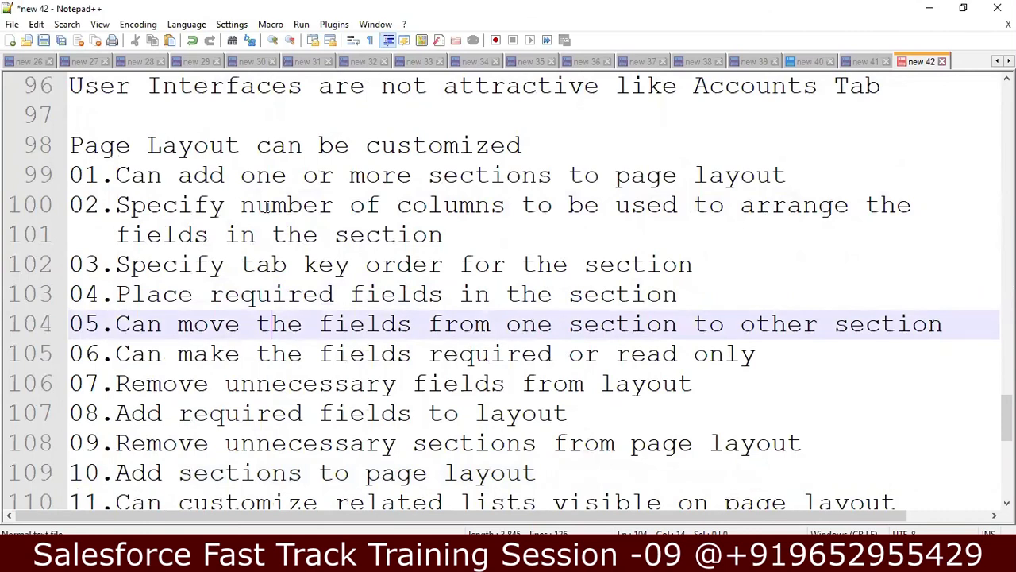
key("Down")
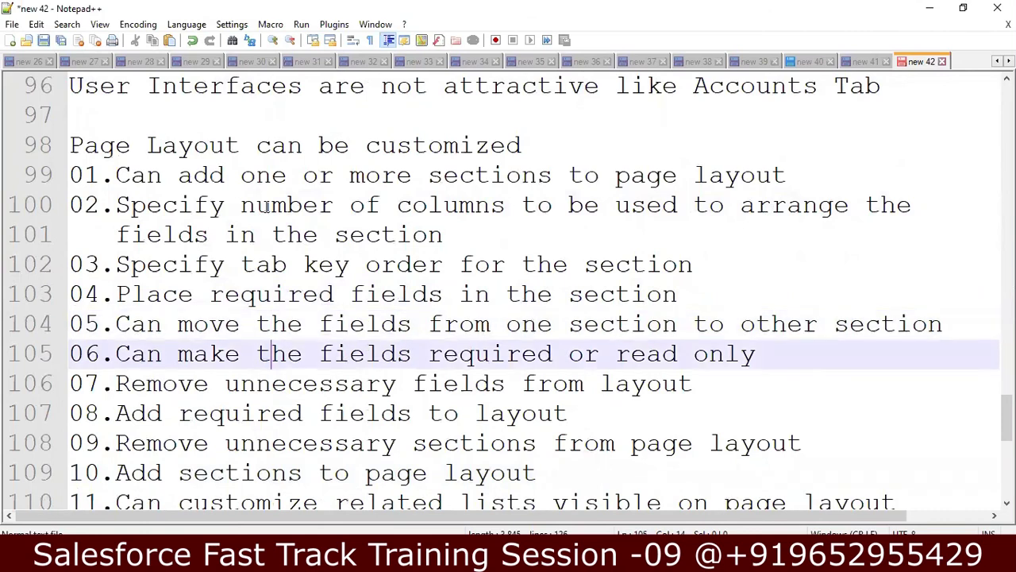
key("Down")
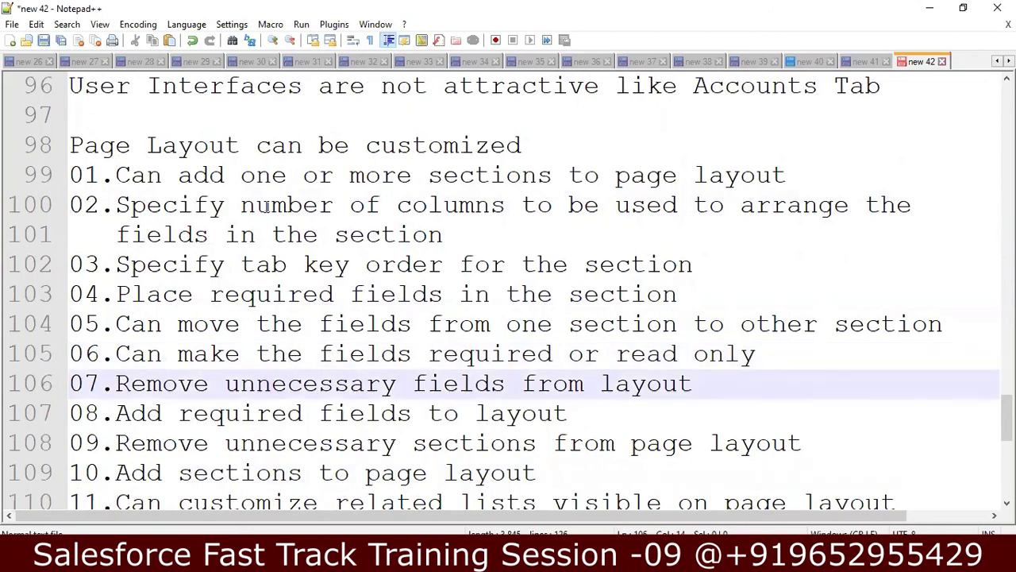
key("Down")
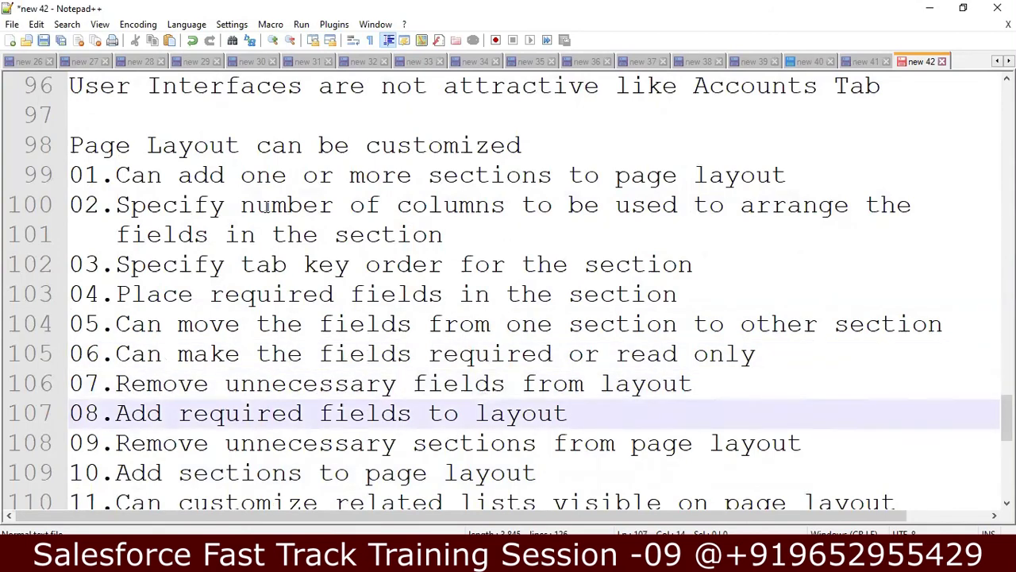
key("Down")
key("Down")
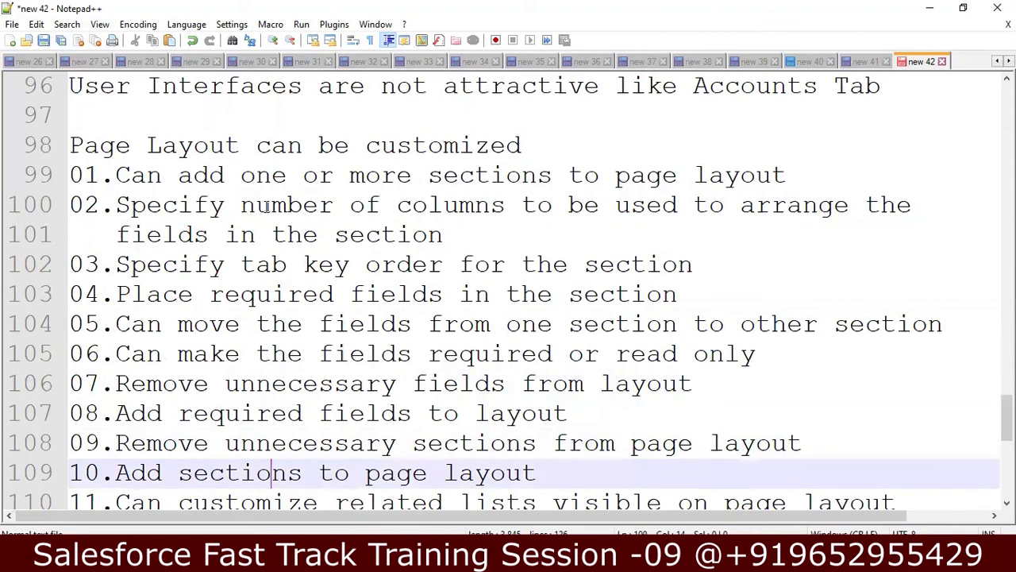
key("Down")
key("Down")
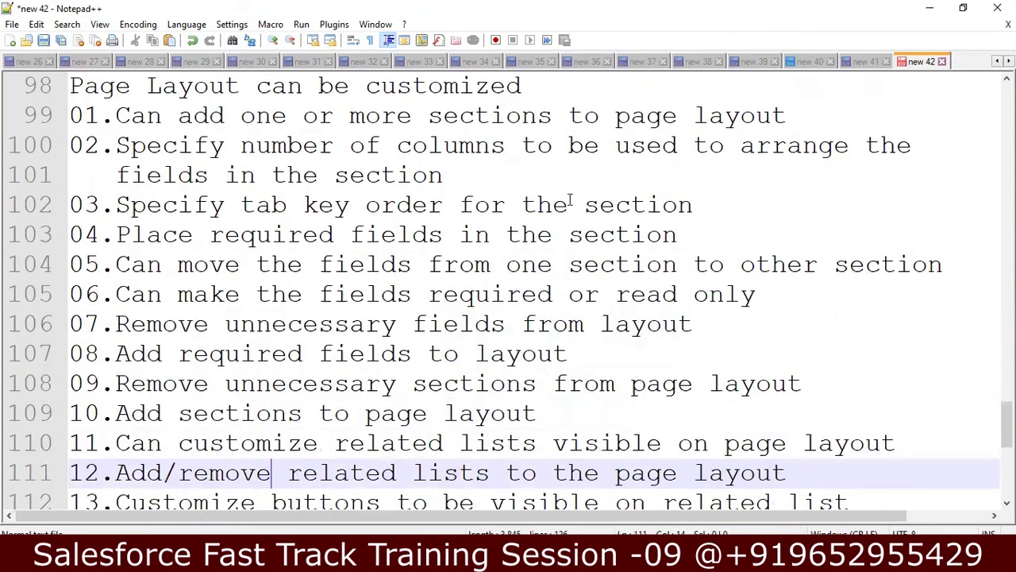
left_click(834, 374)
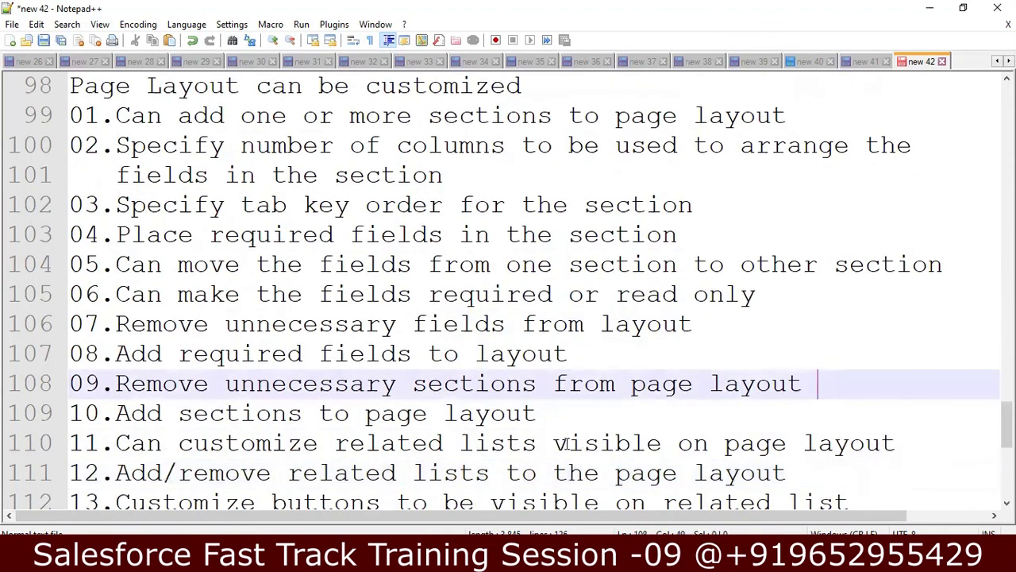
left_click(555, 416)
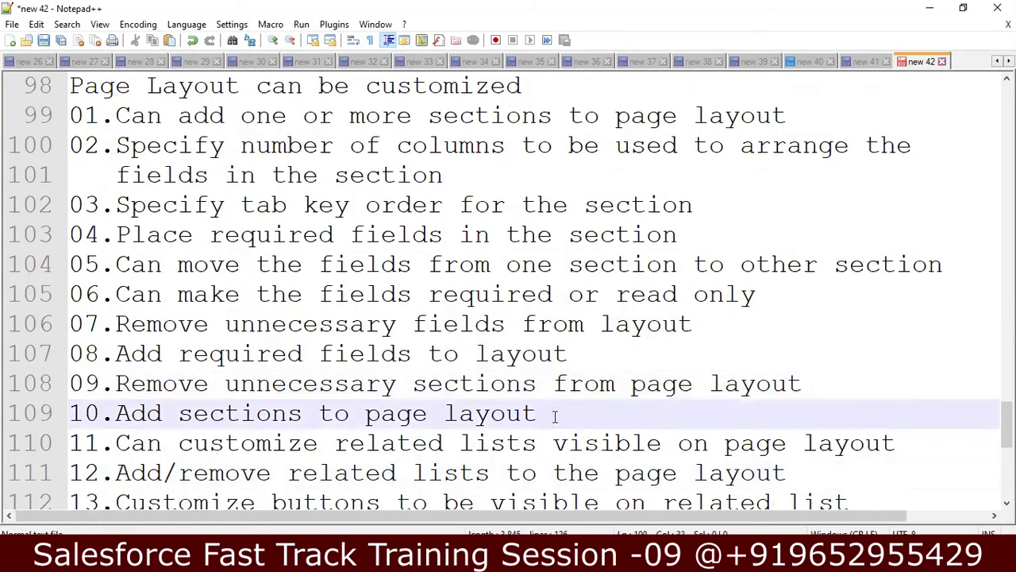
key("Down")
key("Down")
key("Down")
key("Down")
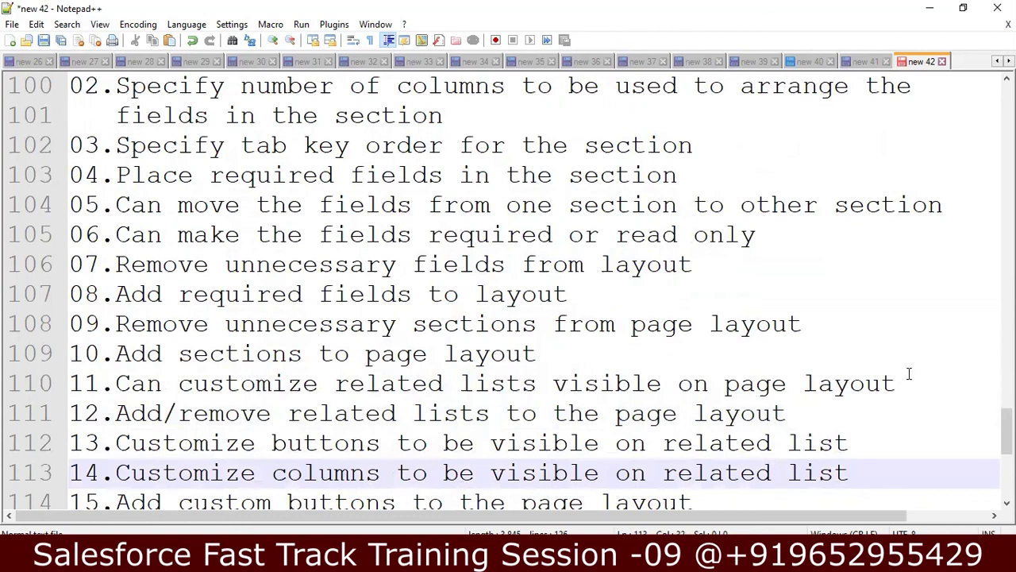
left_click(909, 379)
left_click(788, 411)
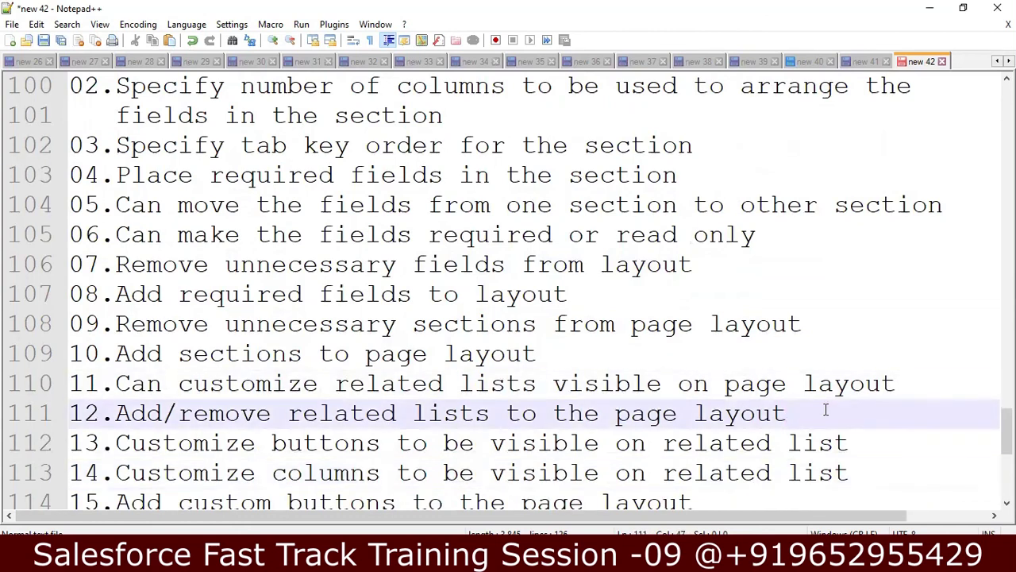
key("Down")
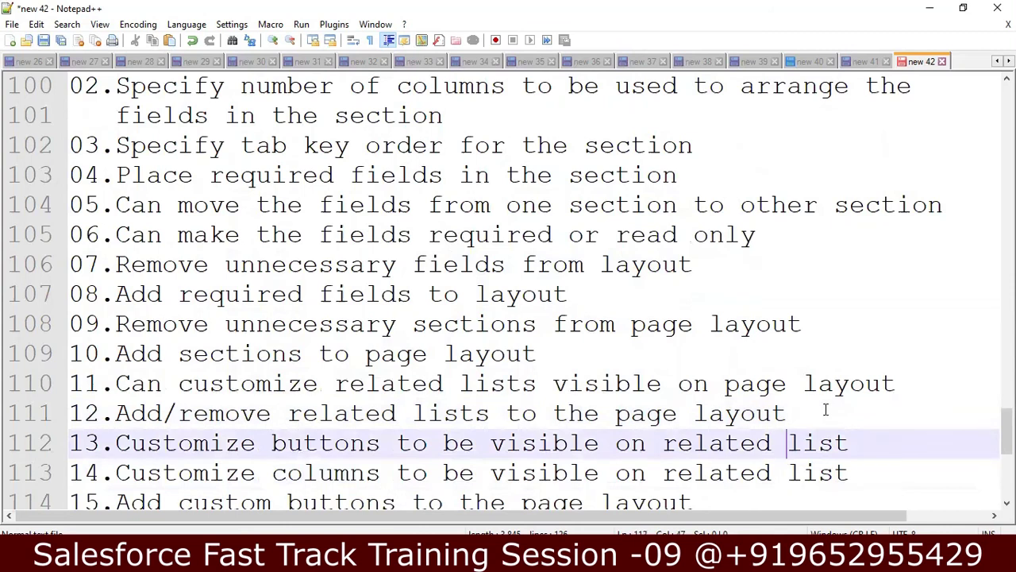
key("Down")
key("Down")
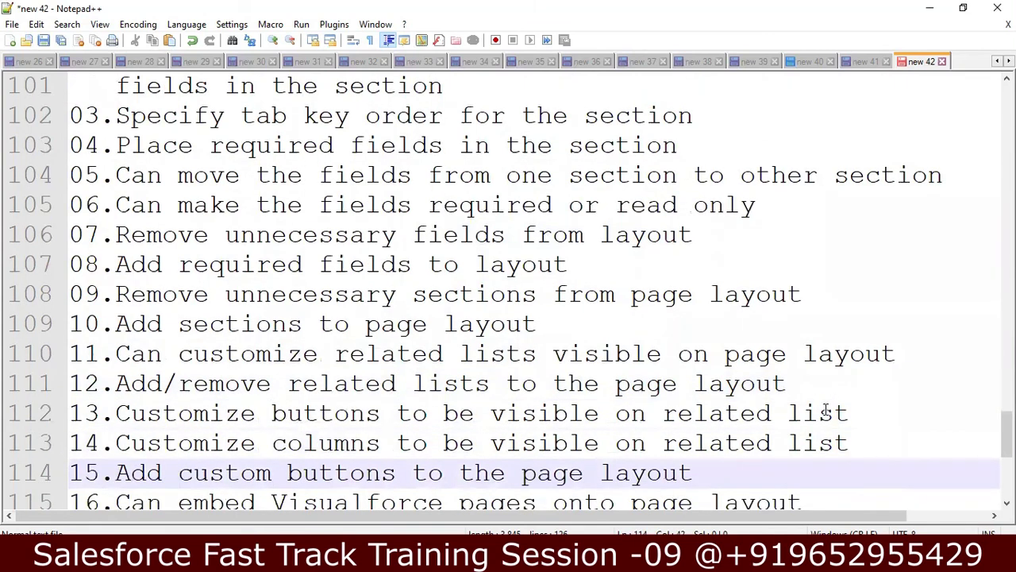
key("Down")
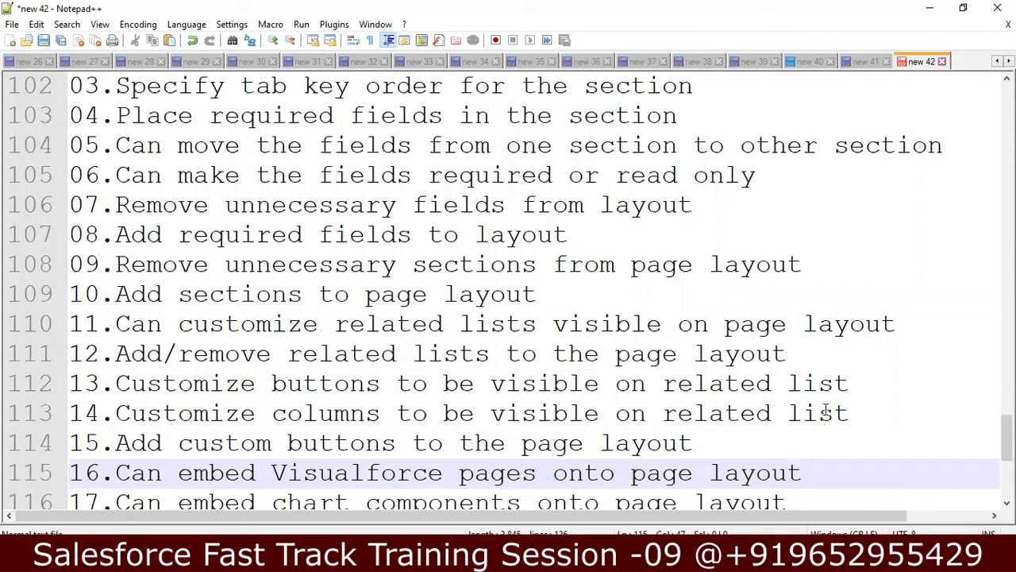
key("Down")
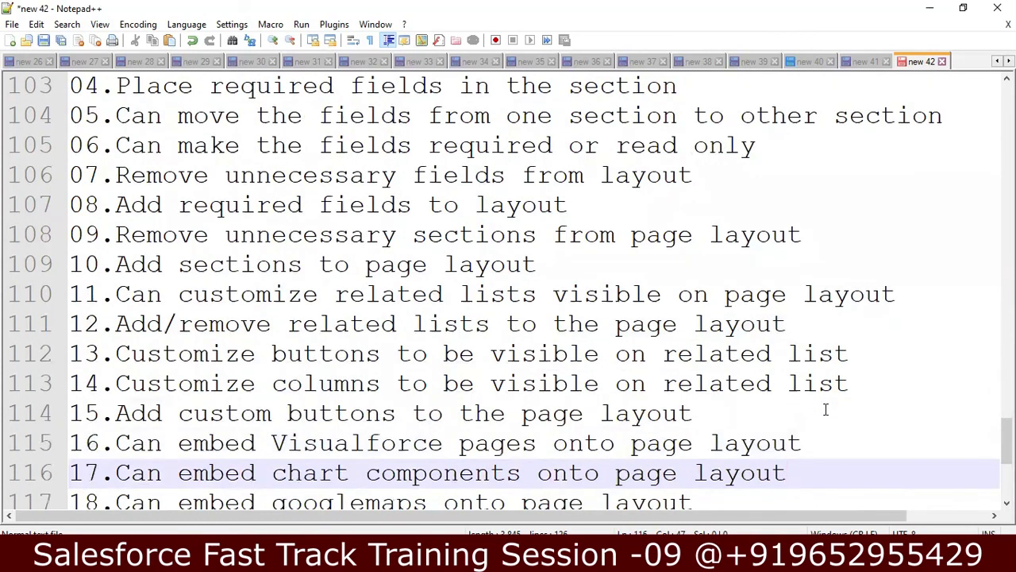
key("Down")
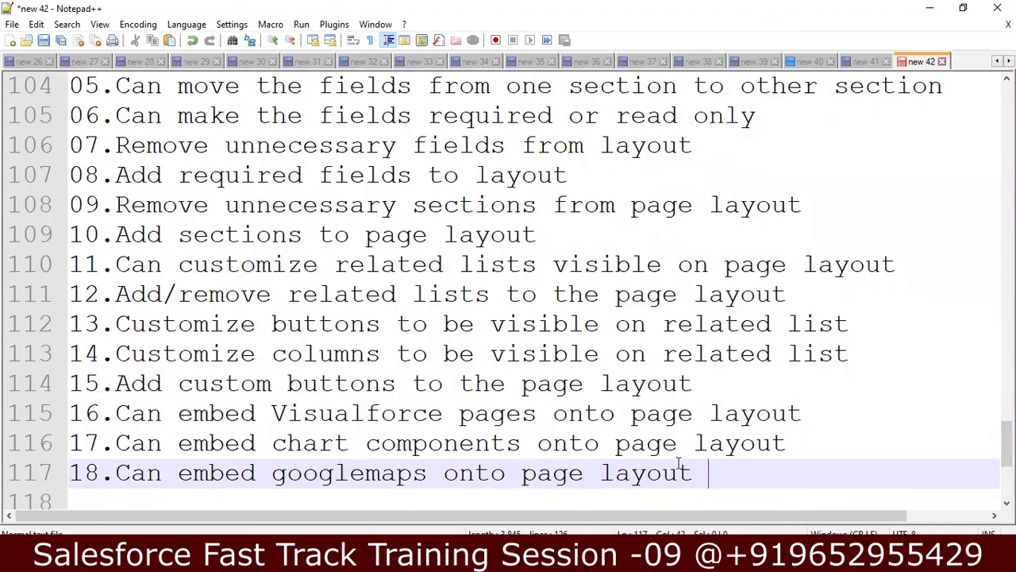
key("shift+Up")
key("shift+Up")
key("shift+Up")
key("shift+Up")
key("shift+Up")
key("shift+Up")
key("shift+Up")
key("shift+Up")
key("shift+Up")
key("shift+Up")
key("shift+Up")
key("shift+Up")
key("shift+Up")
key("shift+Up")
key("shift+Up")
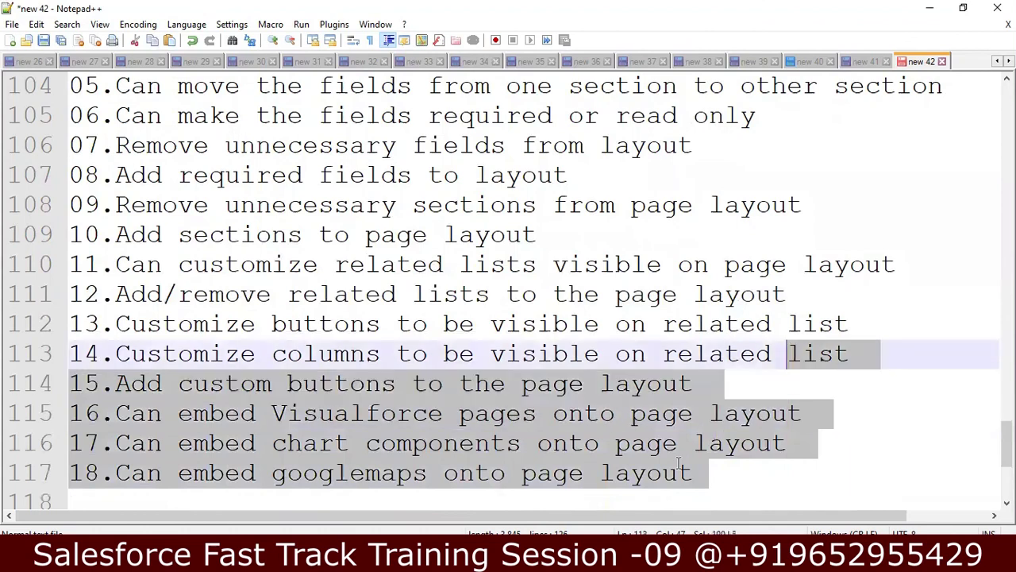
key("shift+Up")
key("shift+Up")
key("shift+Up")
key("shift+Up")
key("shift+Up")
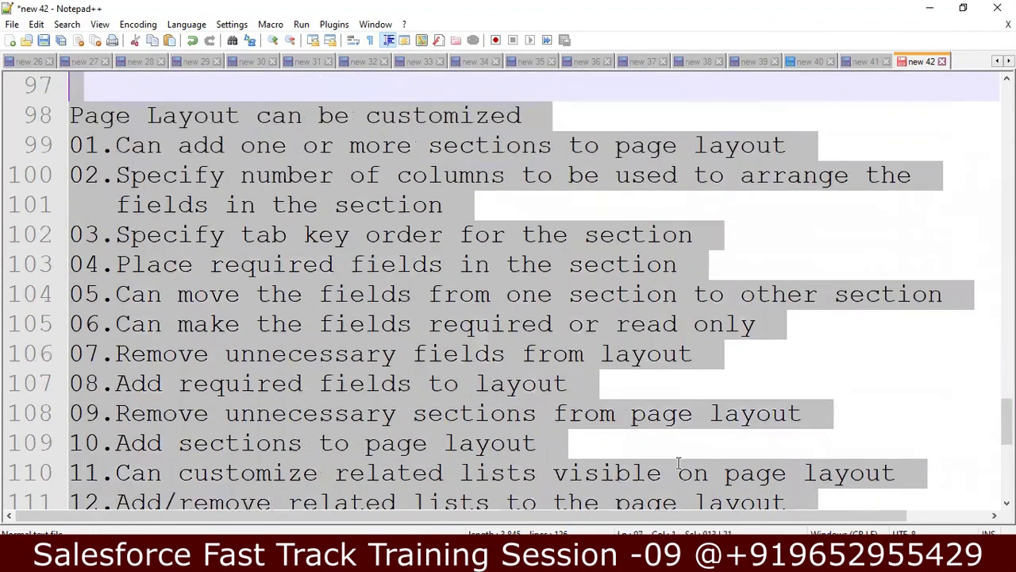
key("shift+Down")
key("Down")
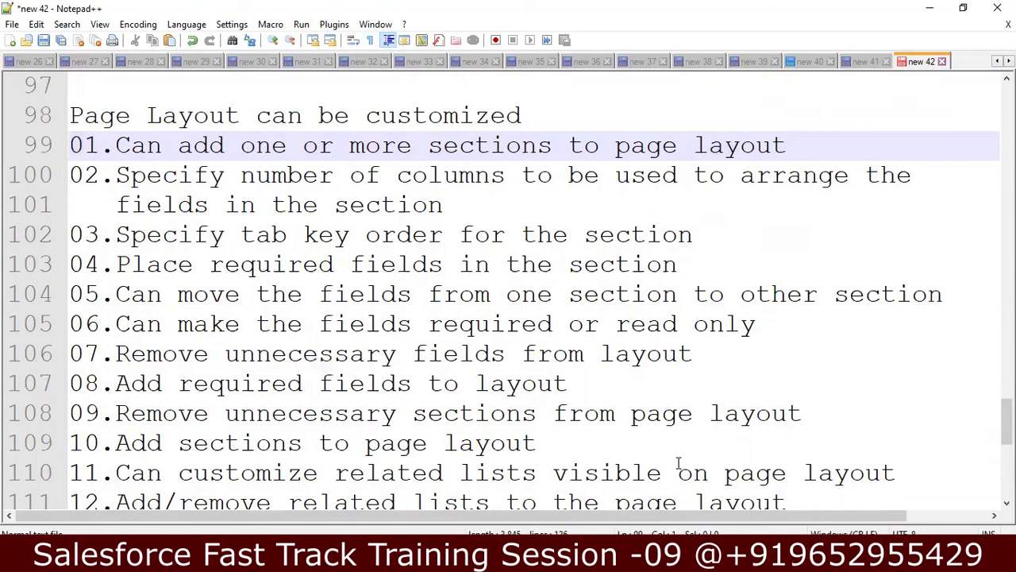
key("Down")
key("Down")
key("Down")
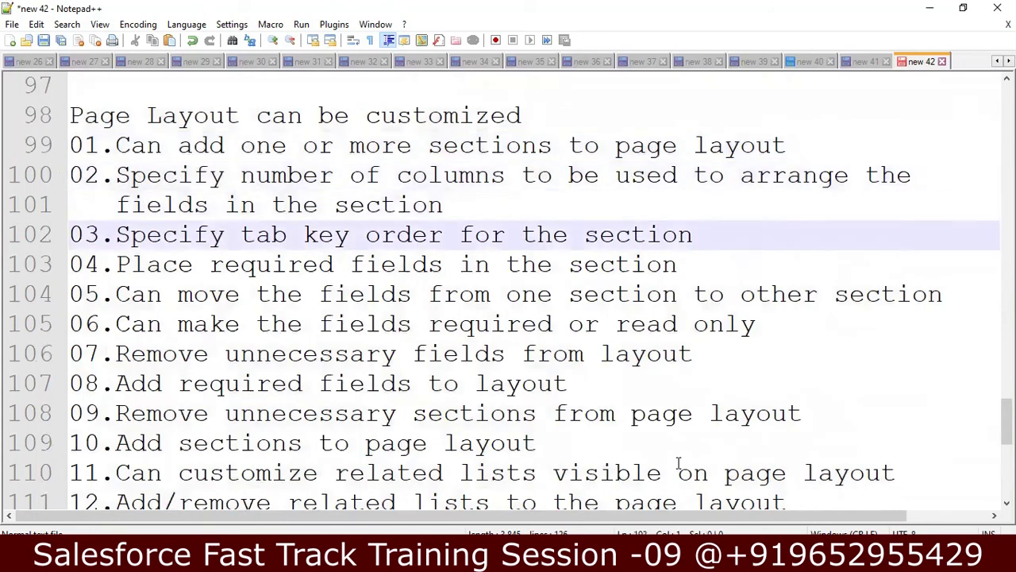
key("Down")
key("Down")
key("Down")
key("Down")
key("Down")
key("Down")
key("Down")
key("Down")
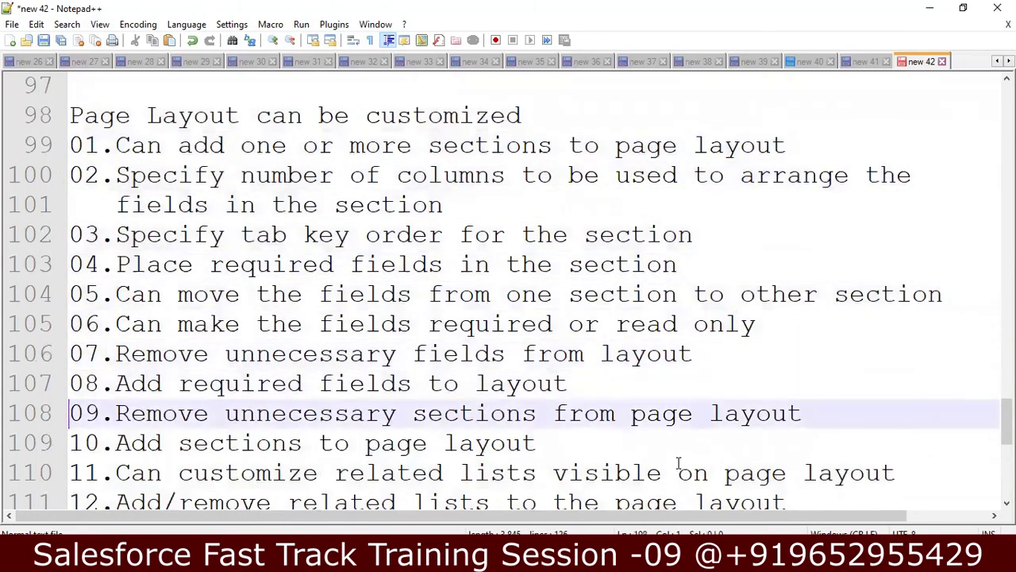
key("Down")
key("Down")
key("Down")
key("Down")
key("Down")
key("Down")
key("Down")
key("Down")
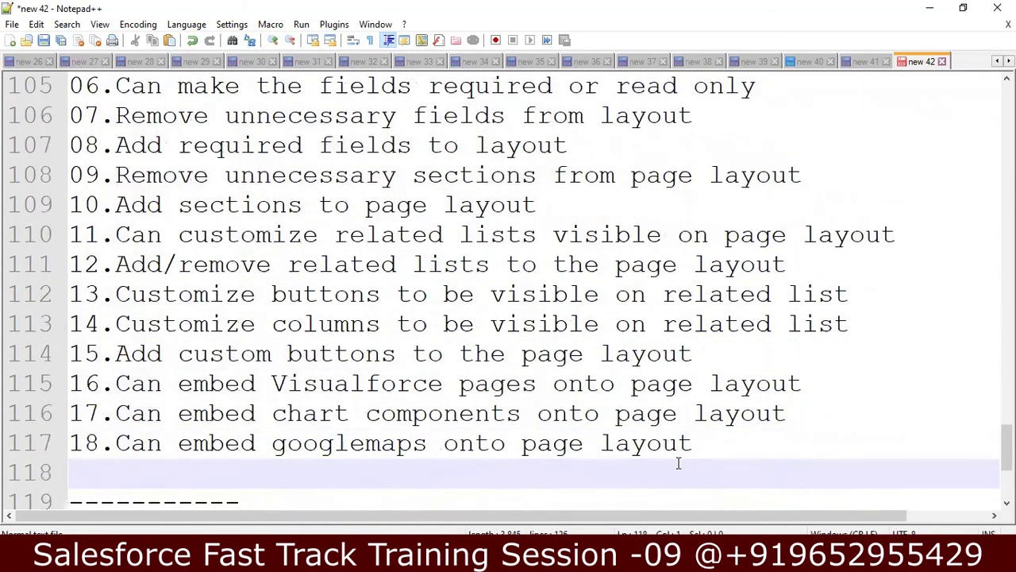
key("Down")
key("Down")
key("Down")
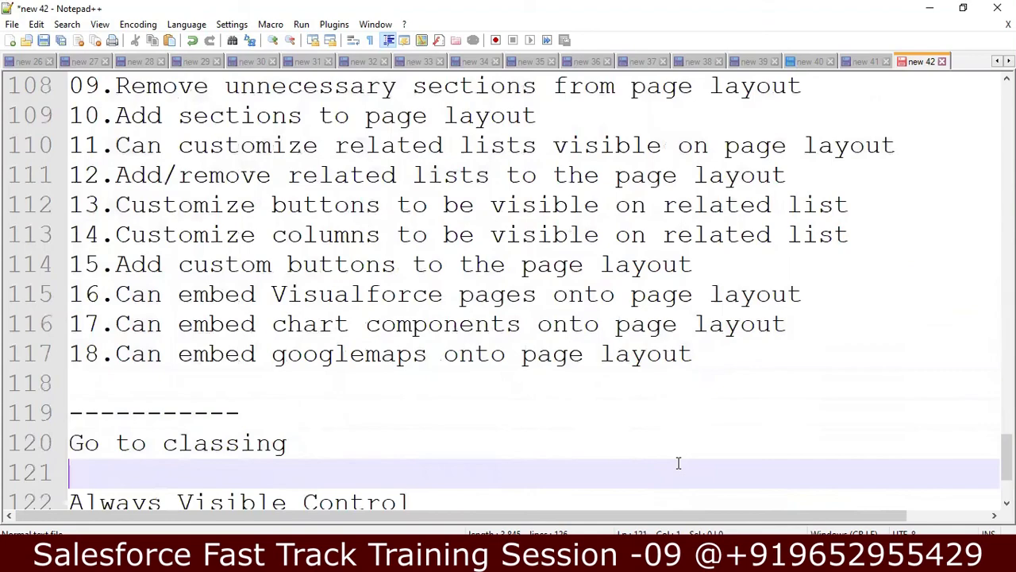
key("Up")
key("Up")
key("Up")
key("Up")
key("Up")
key("Up")
key("Up")
key("Up")
key("Up")
key("Up")
key("Up")
key("Up")
key("Up")
key("Up")
key("Up")
key("Up")
key("Up")
key("Up")
key("Up")
key("Up")
key("Up")
key("Up")
key("Up")
key("Up")
key("Up")
key("Up")
key("Up")
key("Up")
key("Up")
key("Up")
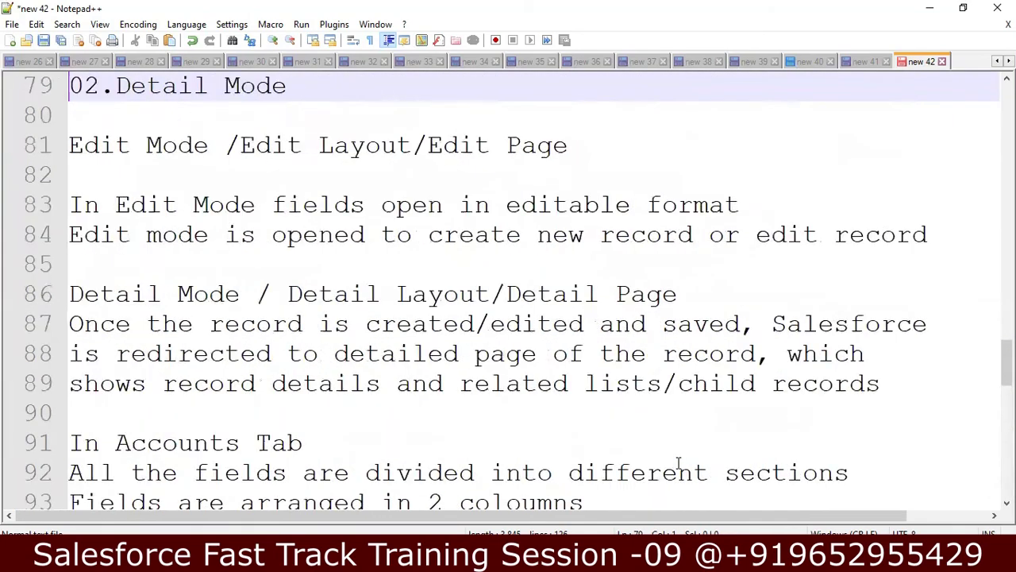
key("Up")
key("Up")
key("Up")
key("Up")
key("Up")
key("Up")
key("Up")
key("Up")
key("Up")
key("Up")
key("Up")
key("Up")
key("Up")
key("Up")
key("Up")
key("Up")
key("Up")
key("Up")
key("Up")
key("Up")
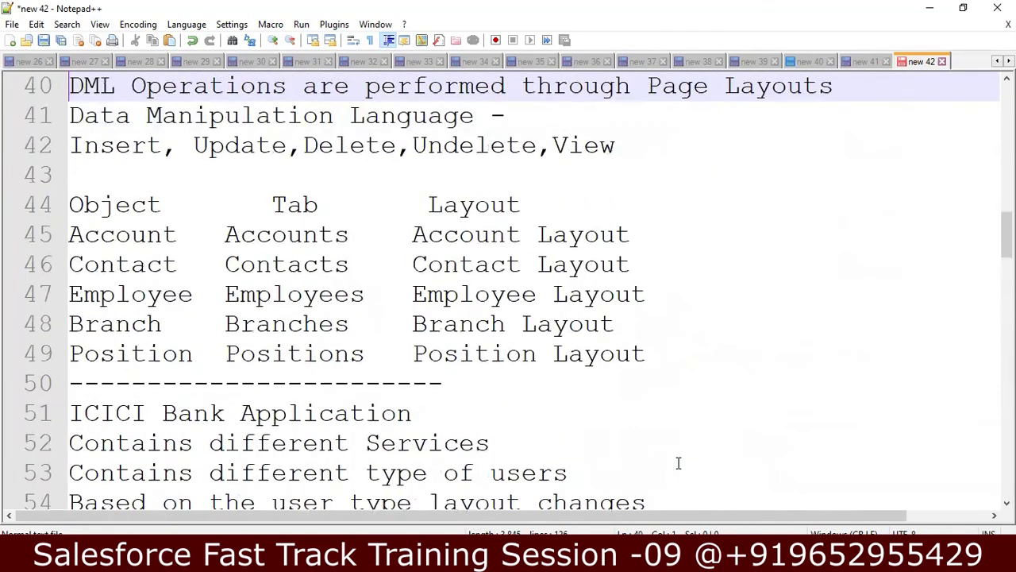
key("Down")
key("Down")
key("Down")
key("Down")
key("Down")
key("Down")
key("Down")
key("Down")
key("Down")
key("Down")
key("Down")
key("Down")
key("Down")
key("Down")
key("Down")
key("Down")
key("Down")
key("Down")
key("Down")
key("Down")
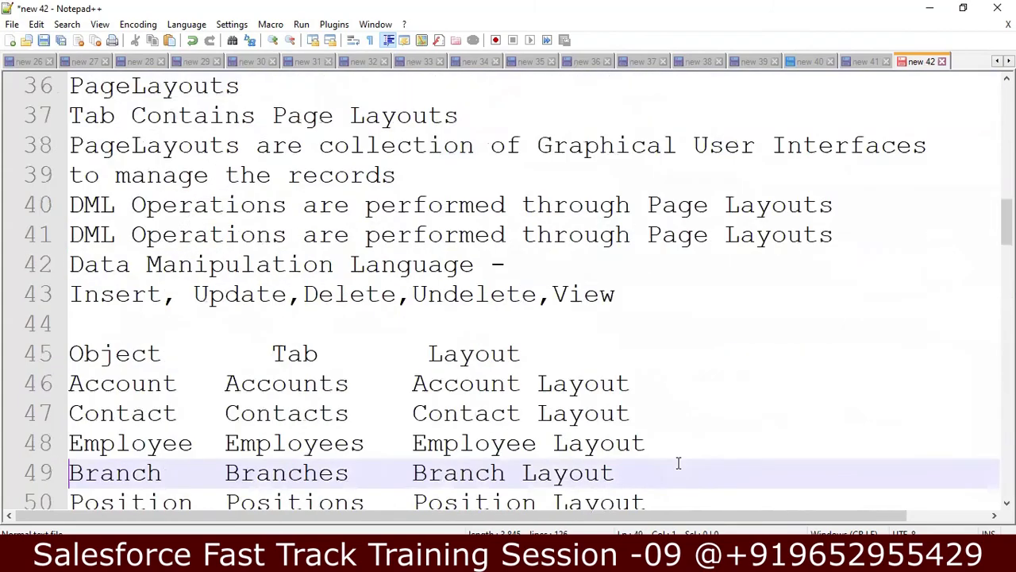
key("Down")
key("Down")
key("Down")
key("Down")
key("Down")
key("Down")
key("Down")
key("Down")
key("Down")
key("Down")
key("Down")
key("Down")
key("Down")
key("Down")
key("Down")
key("Down")
key("Down")
key("Down")
key("Down")
key("Down")
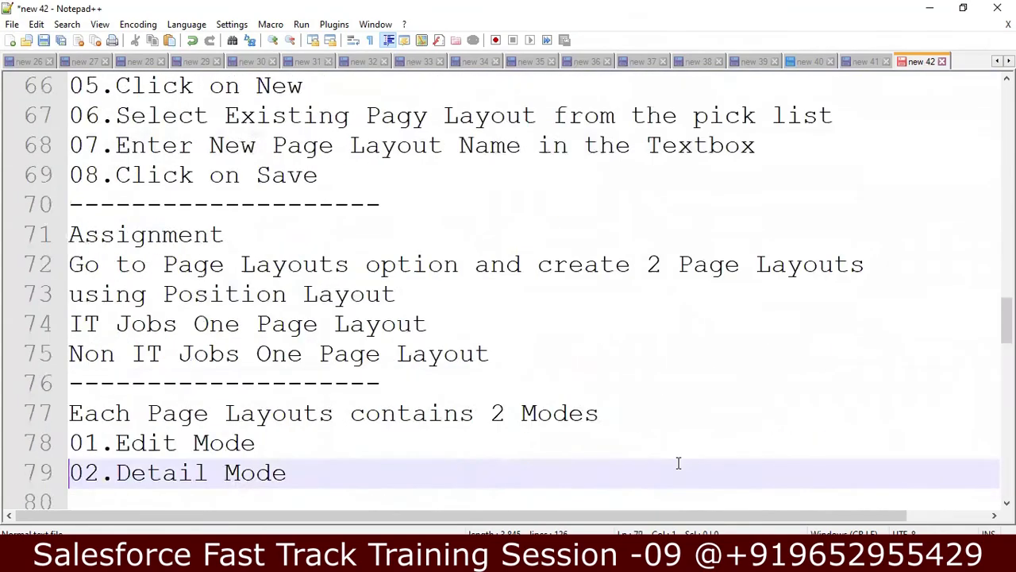